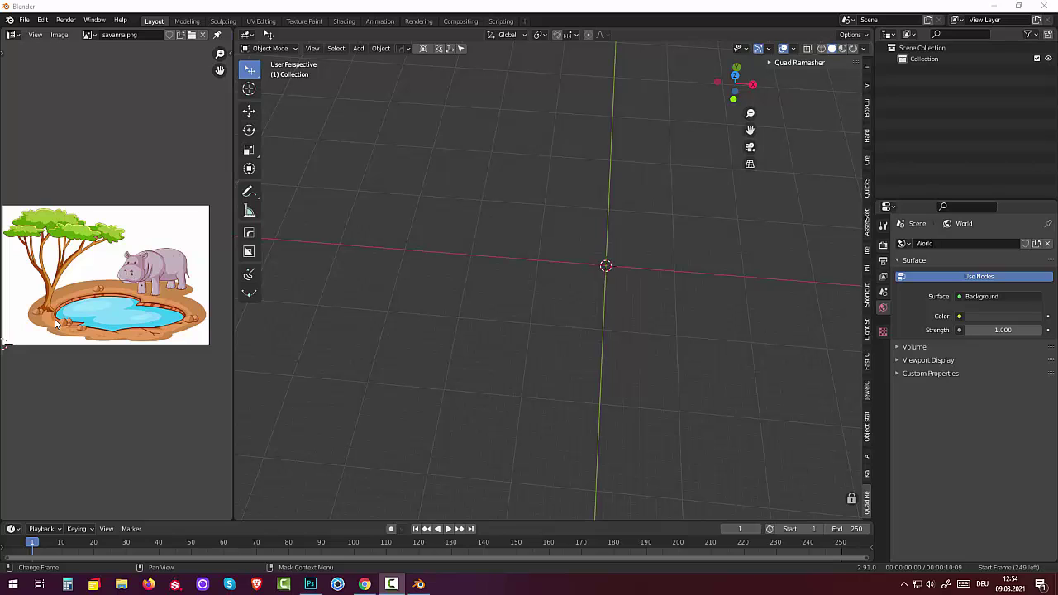
- Delete the default objects, switch to top orthographic view, and bring up the Add menu
middle_click_drag(454, 364, 473, 383)
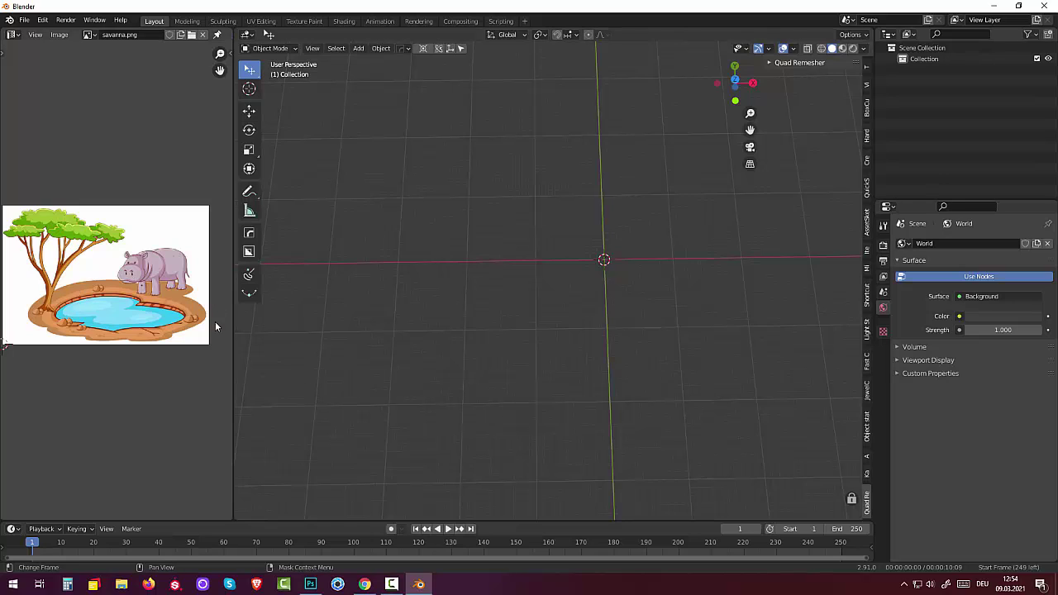
key("Delete")
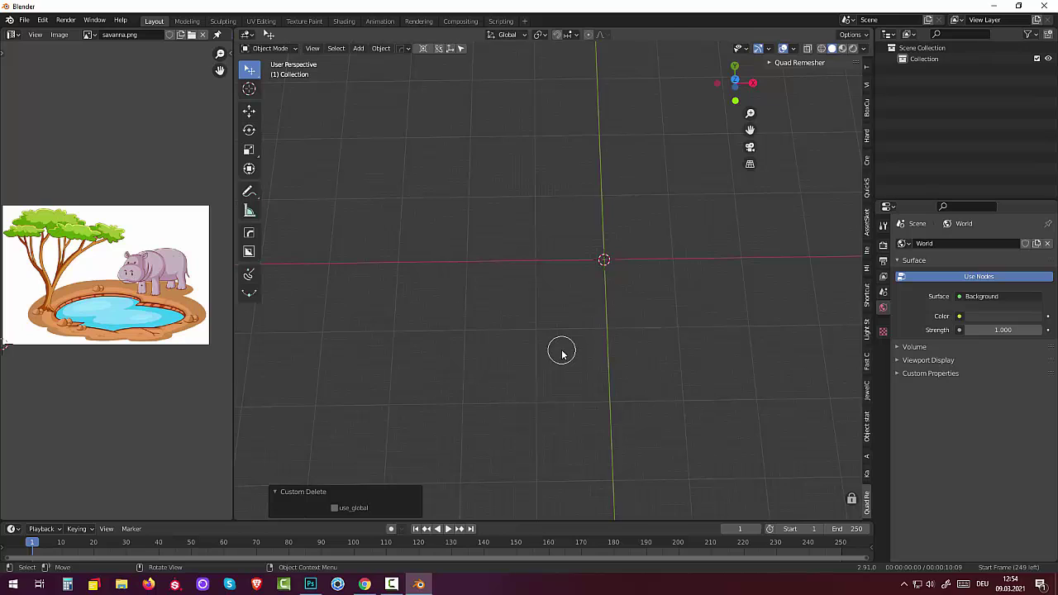
key("KP_7")
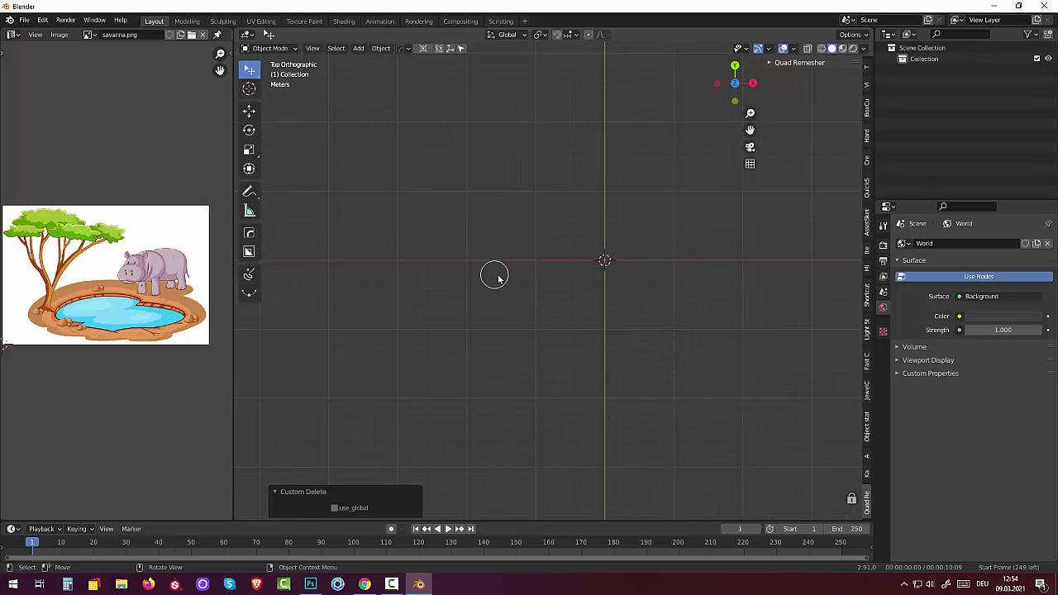
key("shift+a")
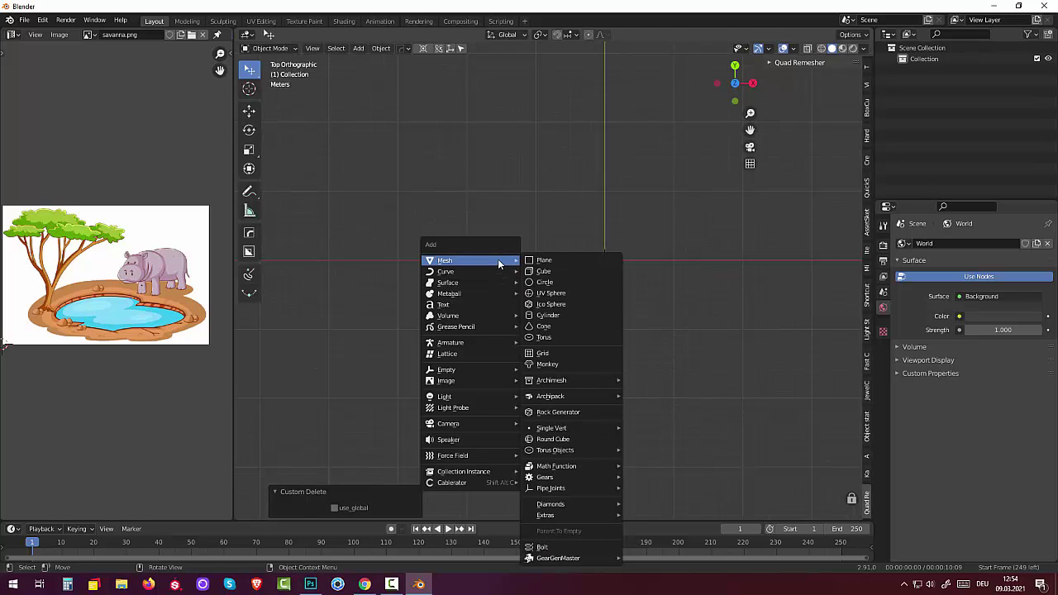
mouse_move(445, 261)
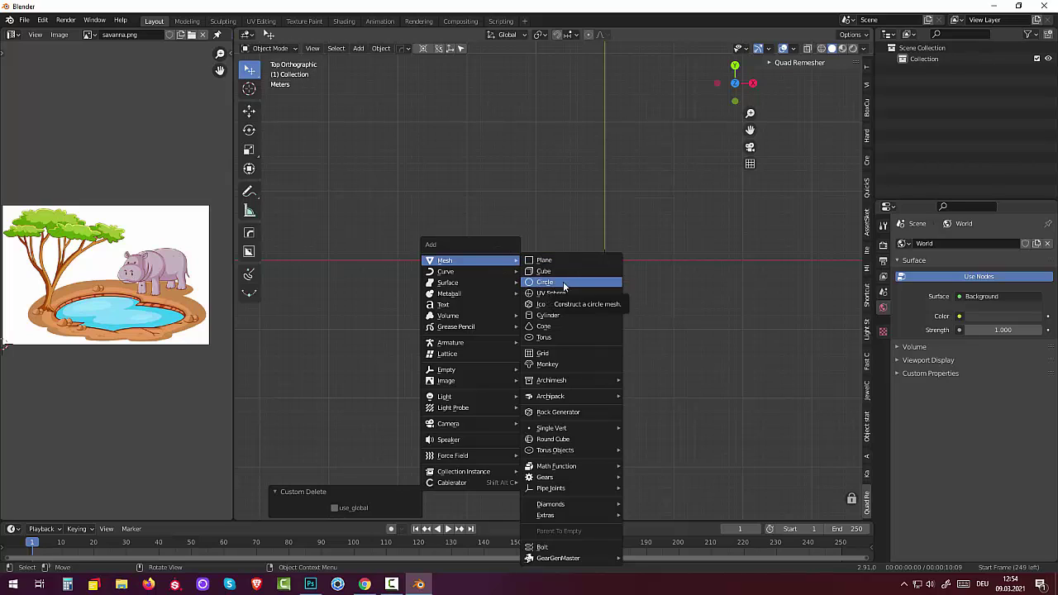
- Add a circle mesh at the origin and scale it up 6.904 times
left_click(564, 283)
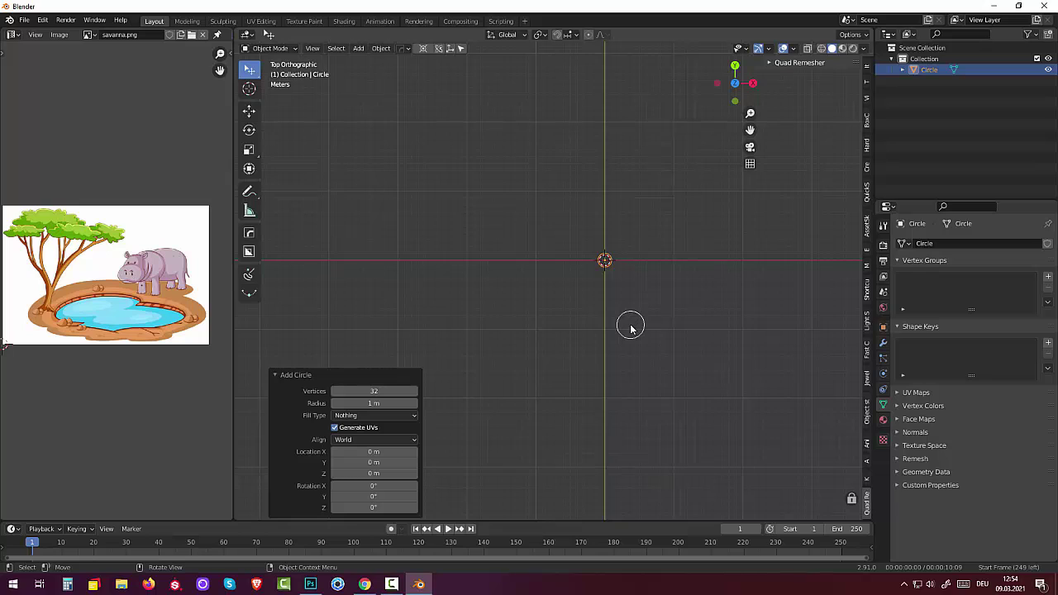
key("s")
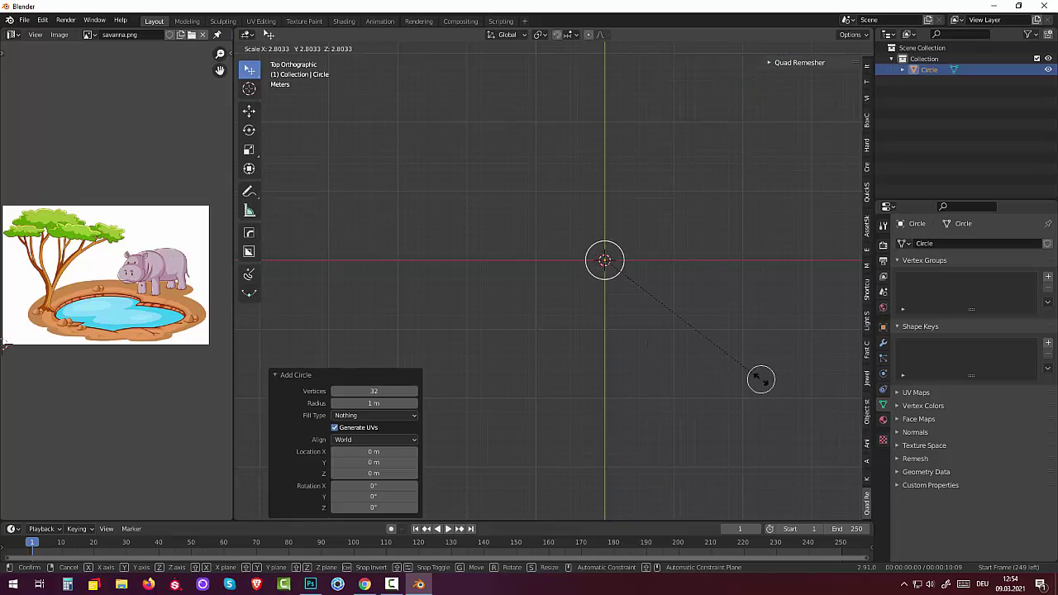
left_click(347, 76)
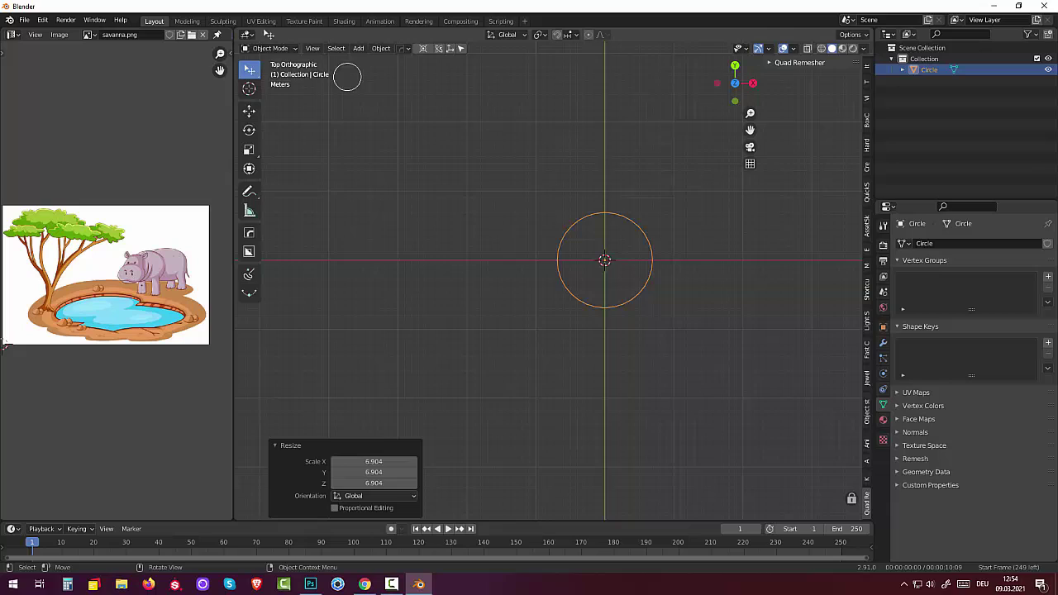
- In Edit Mode, deselect all and move the right-edge vertex by 0.2396 m X, -0.55908 m Y
left_click(250, 73)
left_click(276, 74)
left_click(269, 50)
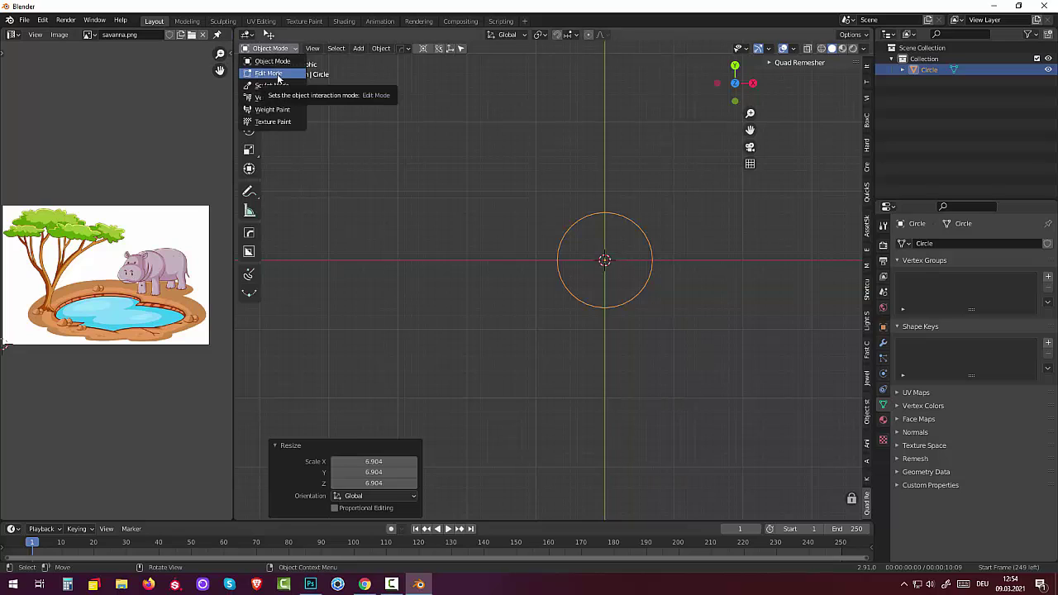
left_click(276, 74)
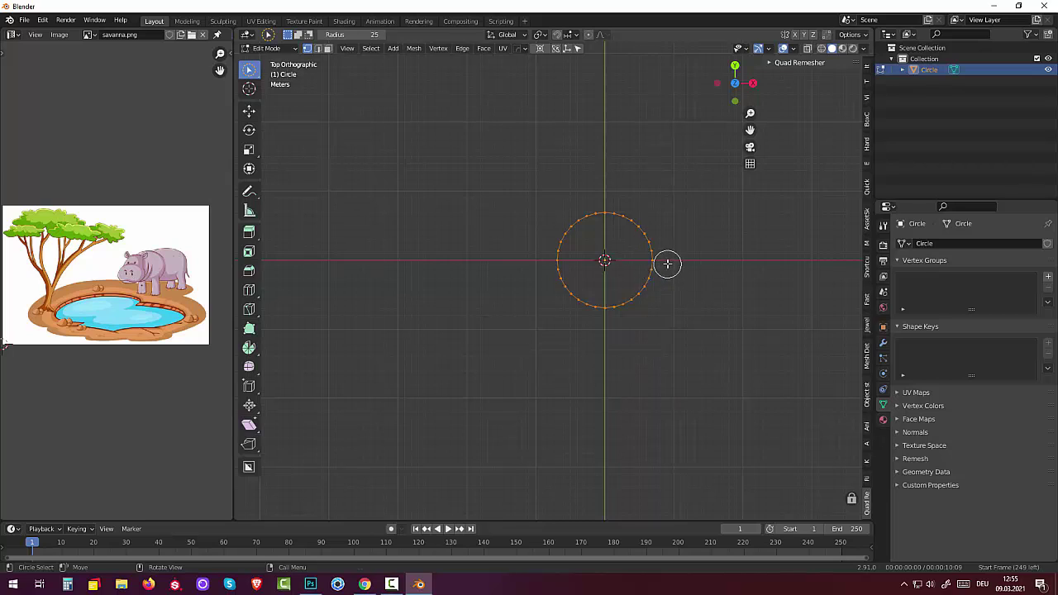
left_click_drag(667, 262, 662, 262)
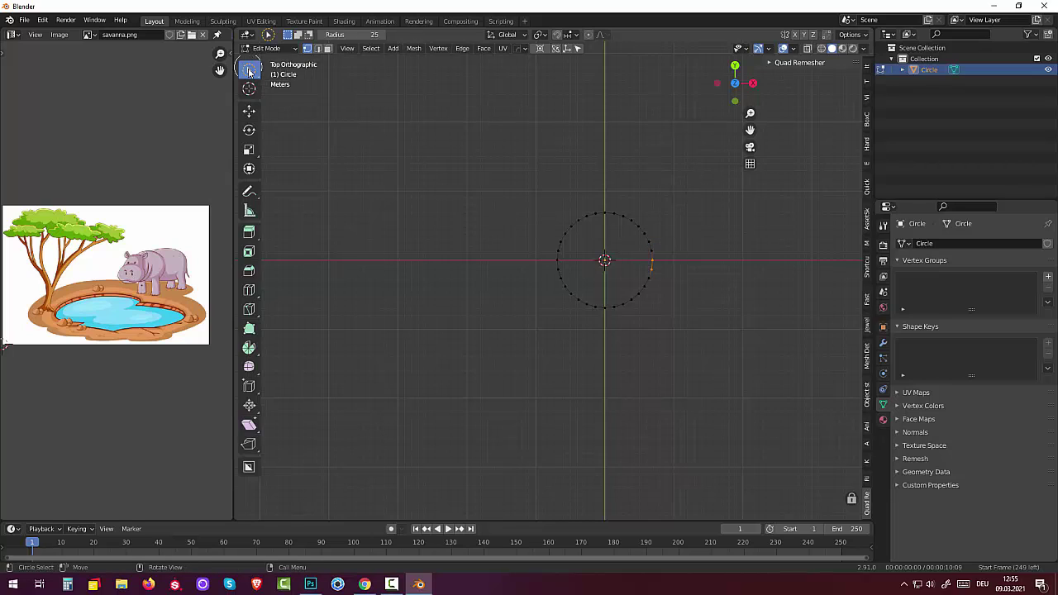
left_click_drag(249, 69, 285, 72)
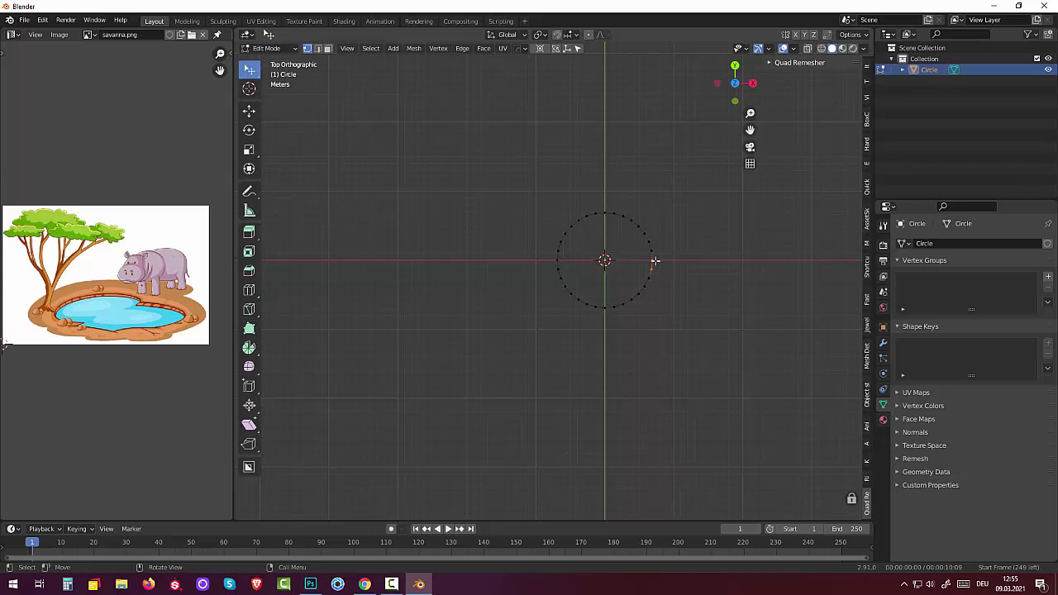
left_click_drag(655, 261, 666, 288)
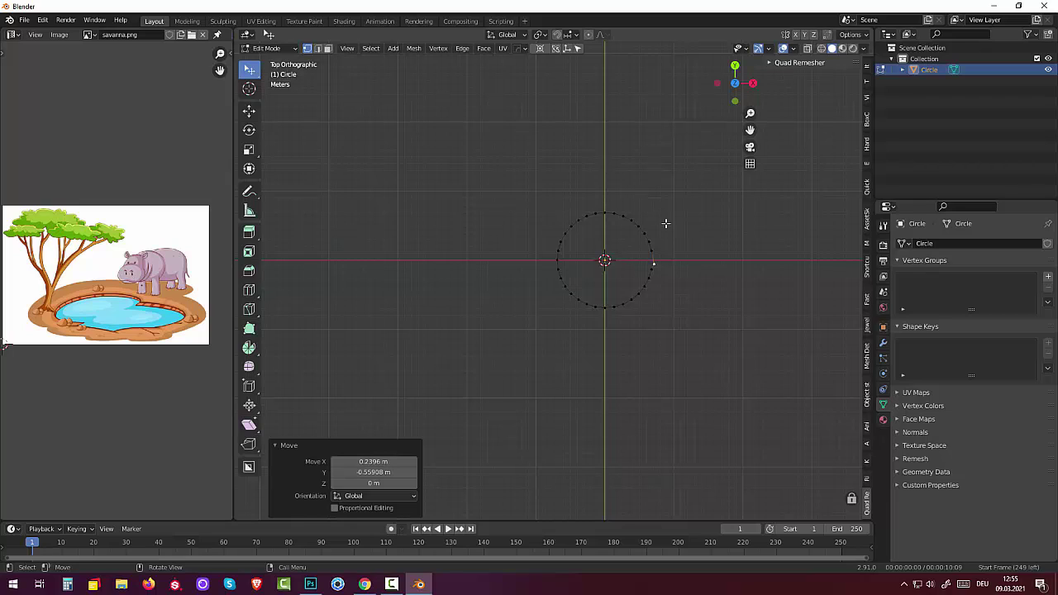
- Turn on proportional editing and stretch the circle's right side outward with smooth falloff
left_click(588, 35)
key("g")
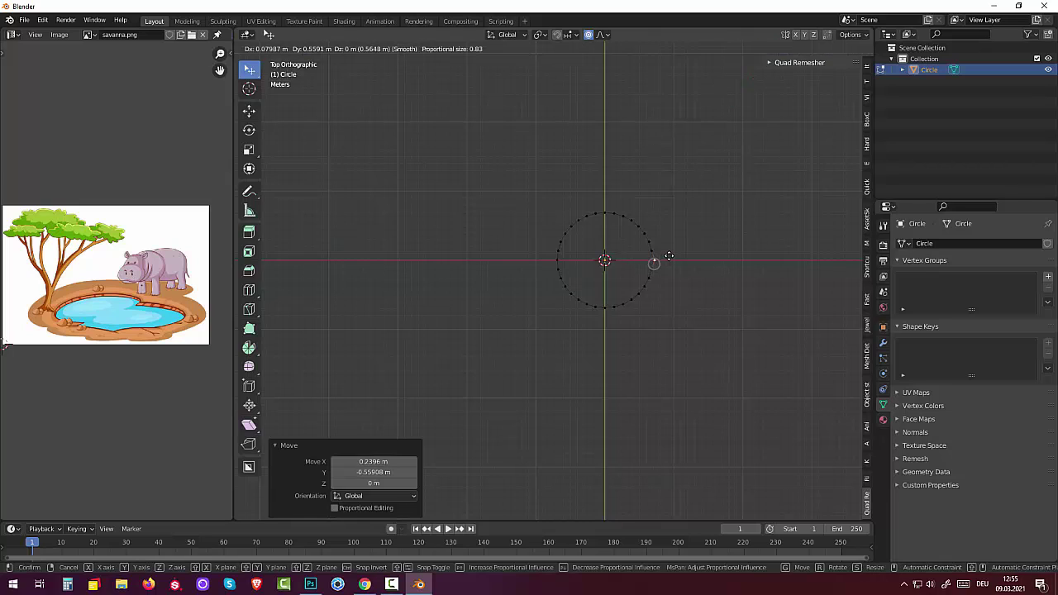
scroll(669, 256, "down", 5)
scroll(669, 256, "down", 8)
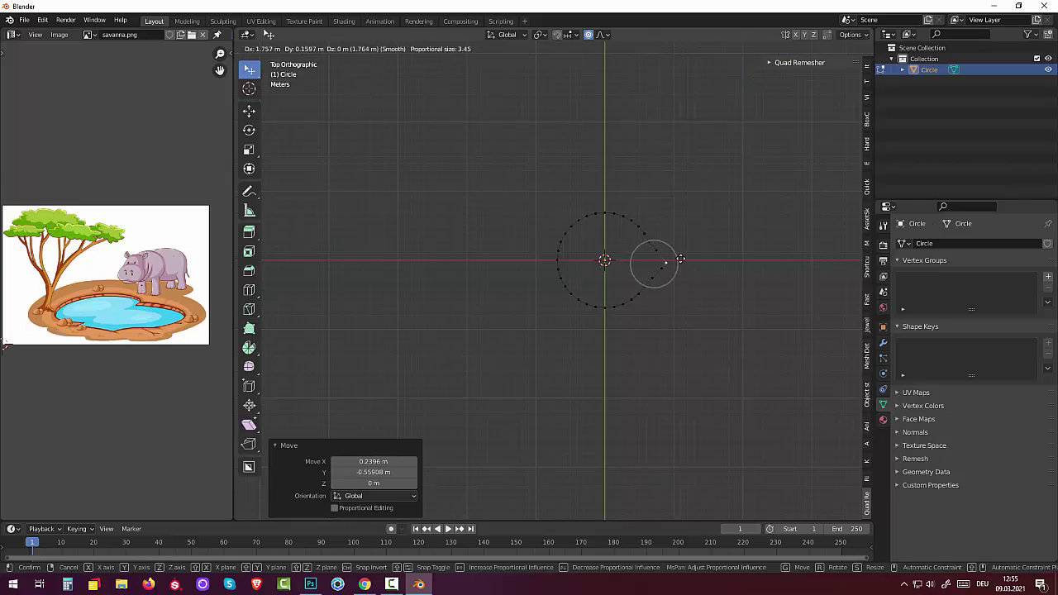
scroll(681, 259, "down", 3)
scroll(682, 262, "down", 3)
scroll(686, 262, "down", 4)
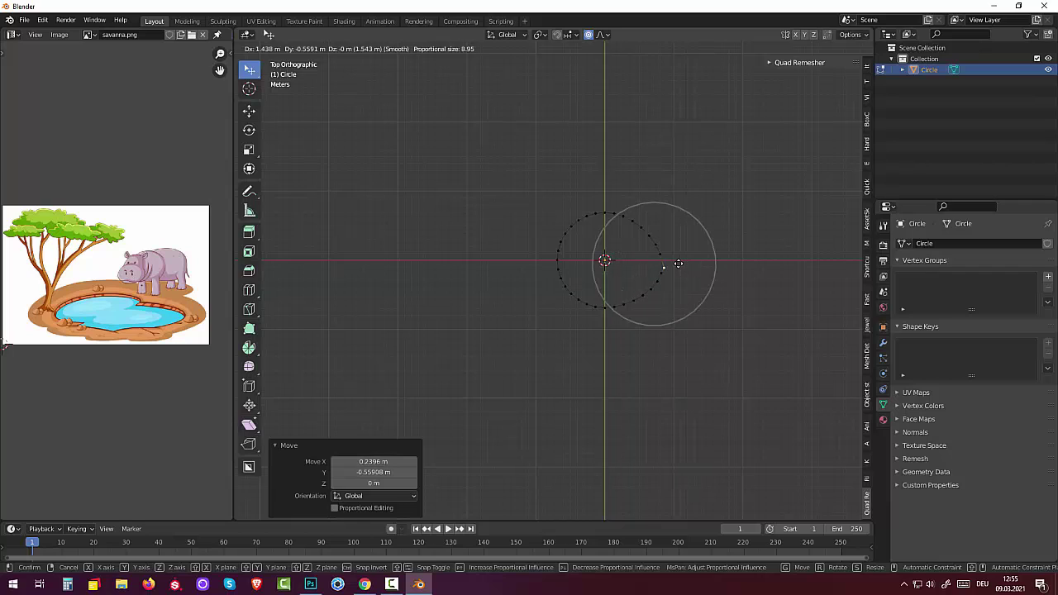
scroll(712, 269, "down", 1)
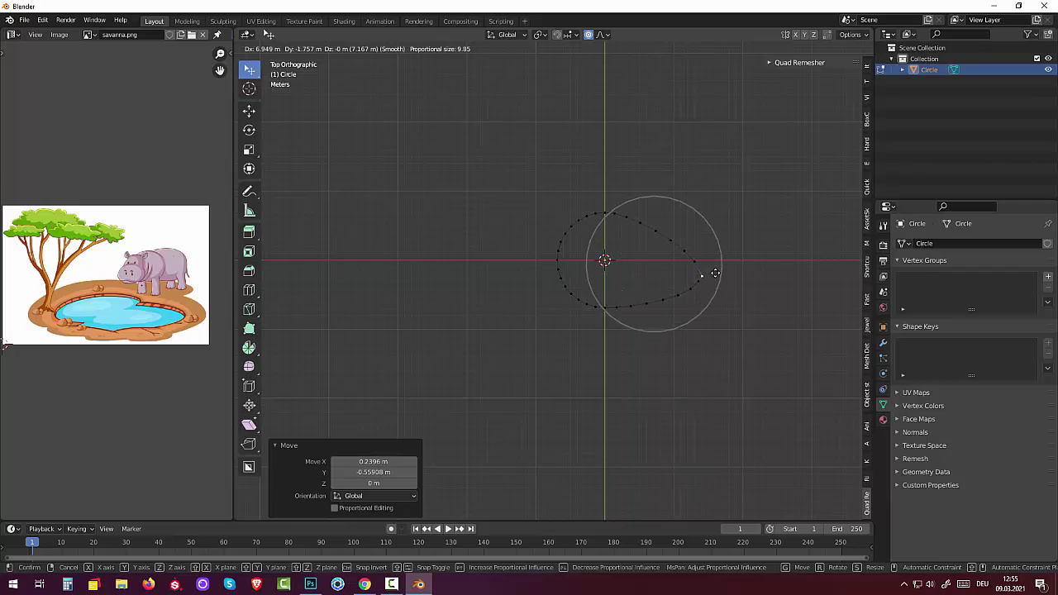
scroll(712, 273, "down", 2)
scroll(710, 275, "down", 2)
scroll(703, 276, "down", 2)
scroll(708, 274, "down", 2)
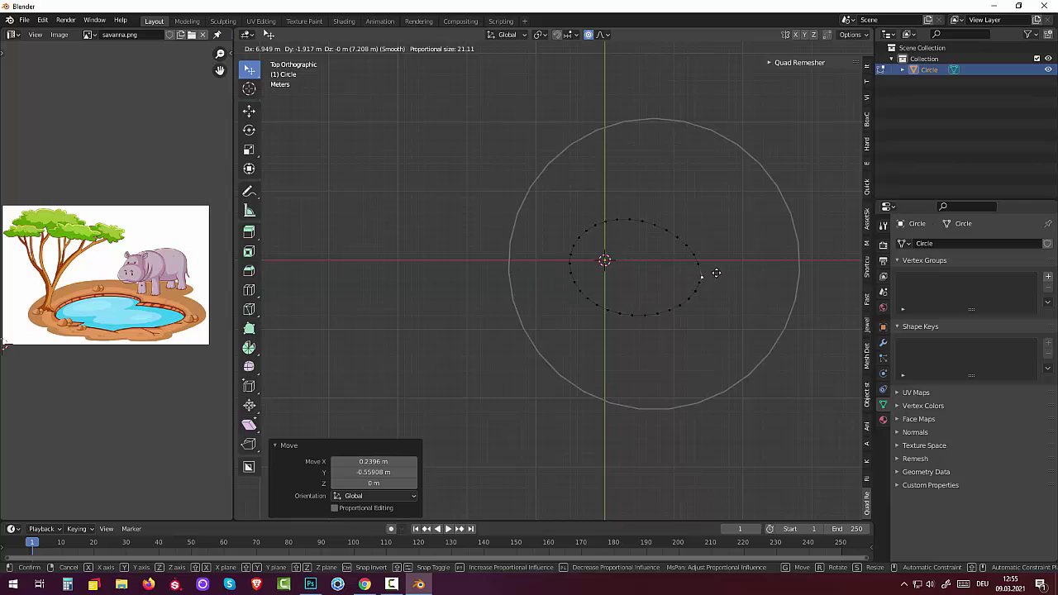
left_click(764, 286)
- Reshape the upper-right part of the rim by moving one vertex with falloff
key("alt+a")
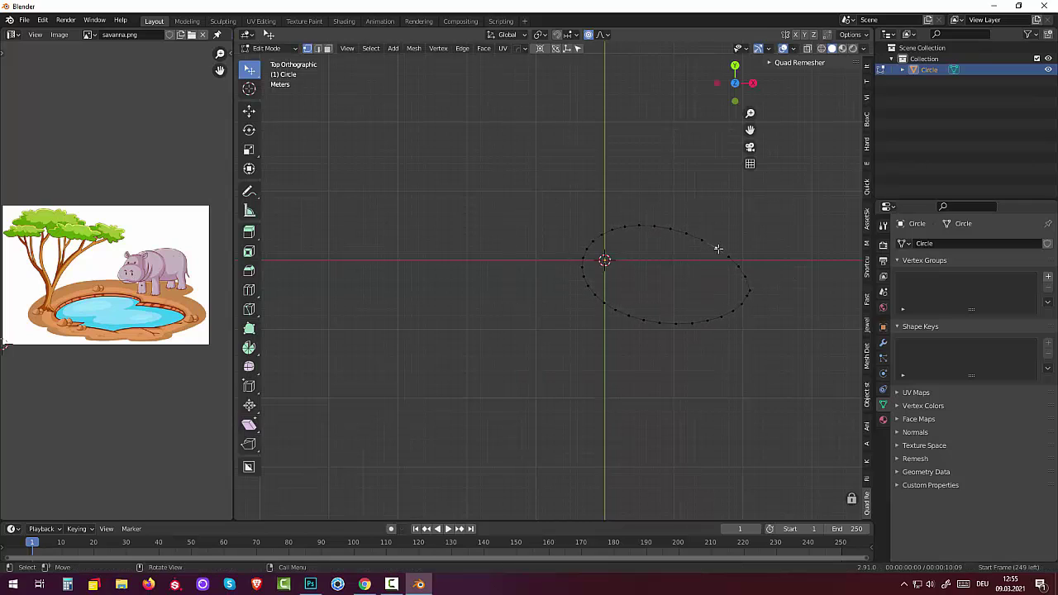
left_click(720, 244)
key("g")
scroll(717, 243, "up", 1)
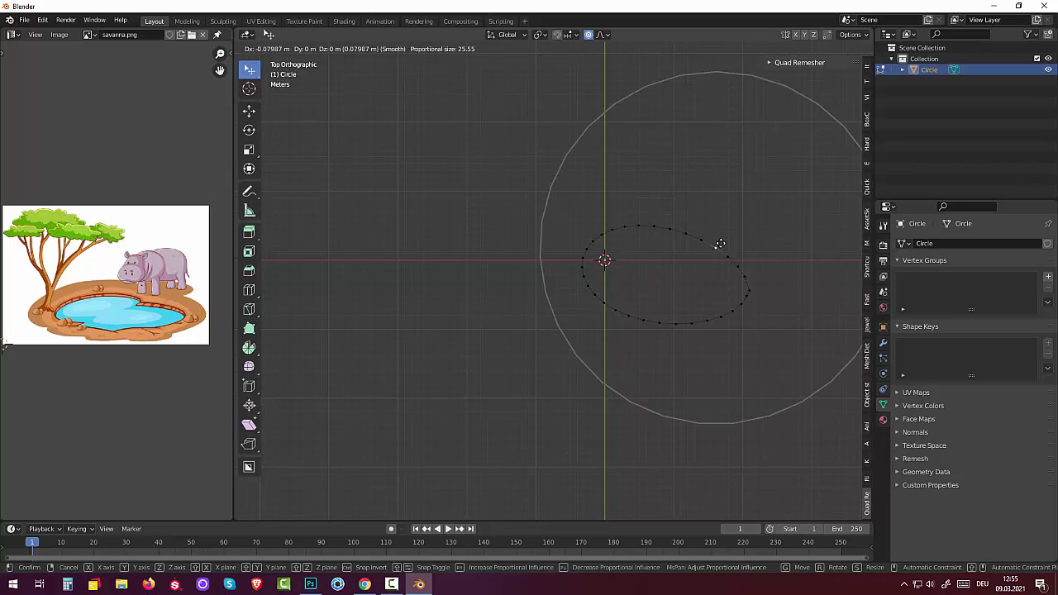
scroll(716, 243, "up", 2)
scroll(717, 242, "up", 3)
scroll(718, 243, "up", 1)
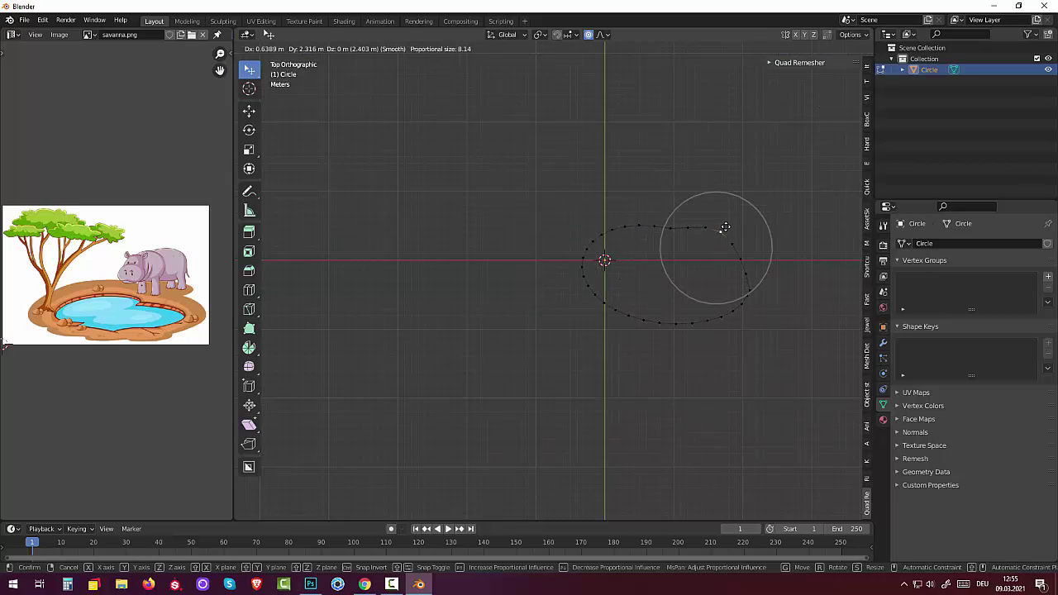
scroll(735, 220, "down", 1)
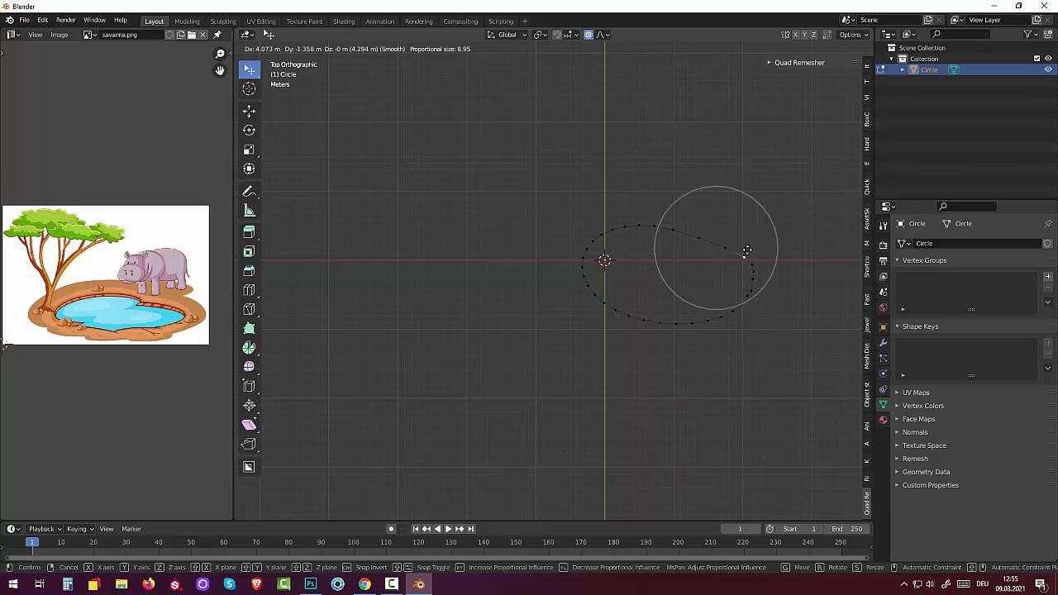
left_click(727, 225)
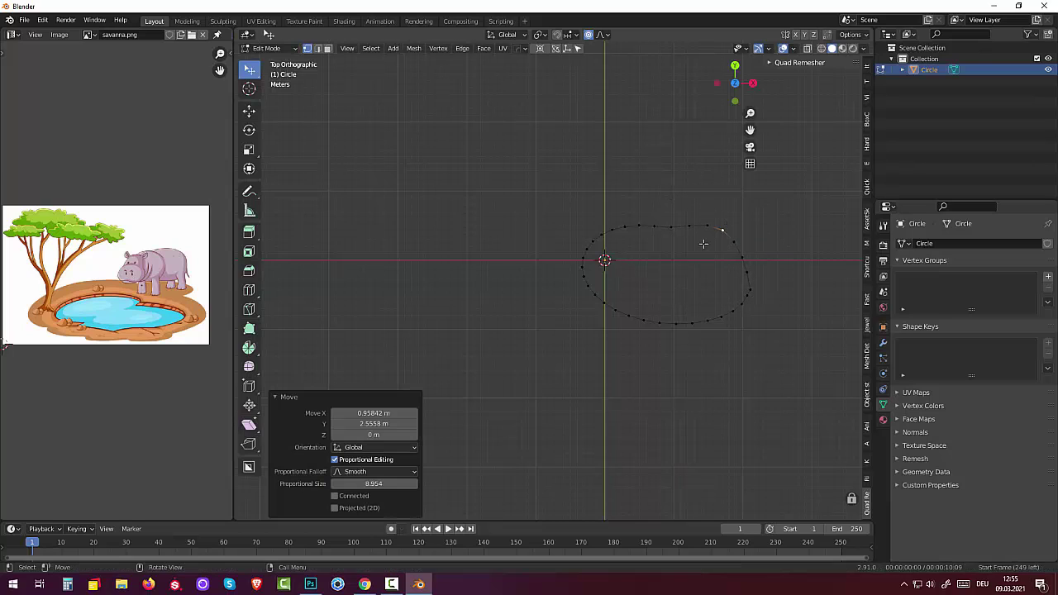
- Scale the rim's left side, then push the left vertex further left
left_click(587, 288)
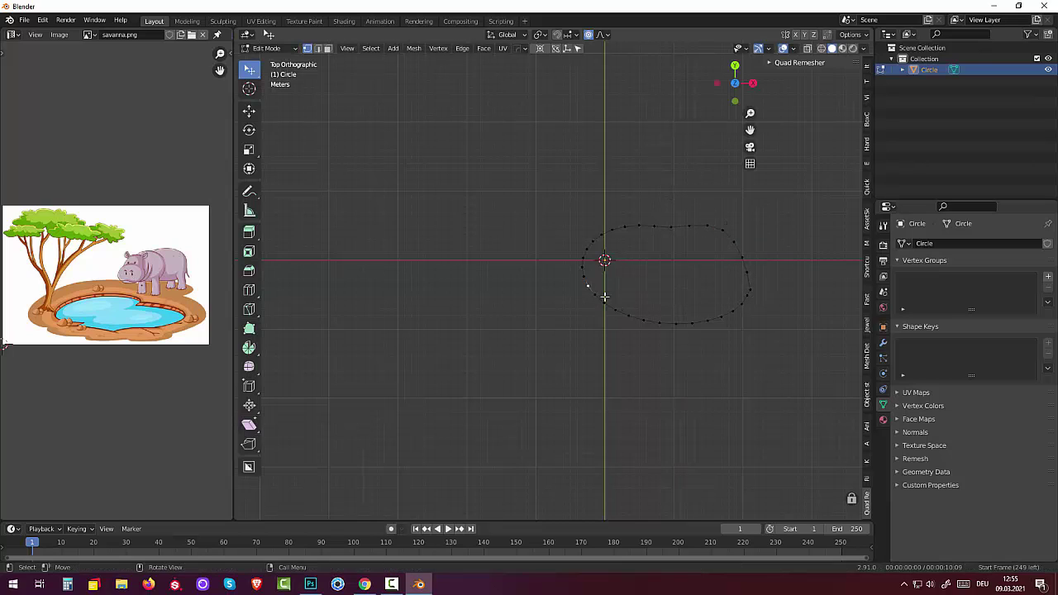
left_click(583, 259)
key("g")
scroll(583, 278, "up", 2)
scroll(585, 279, "down", 4)
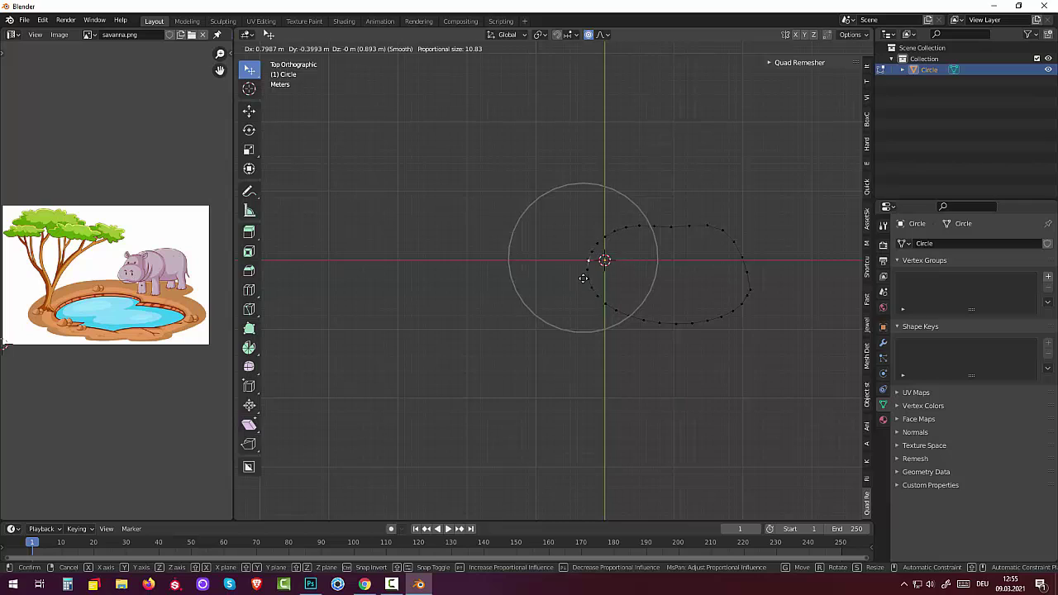
key("s")
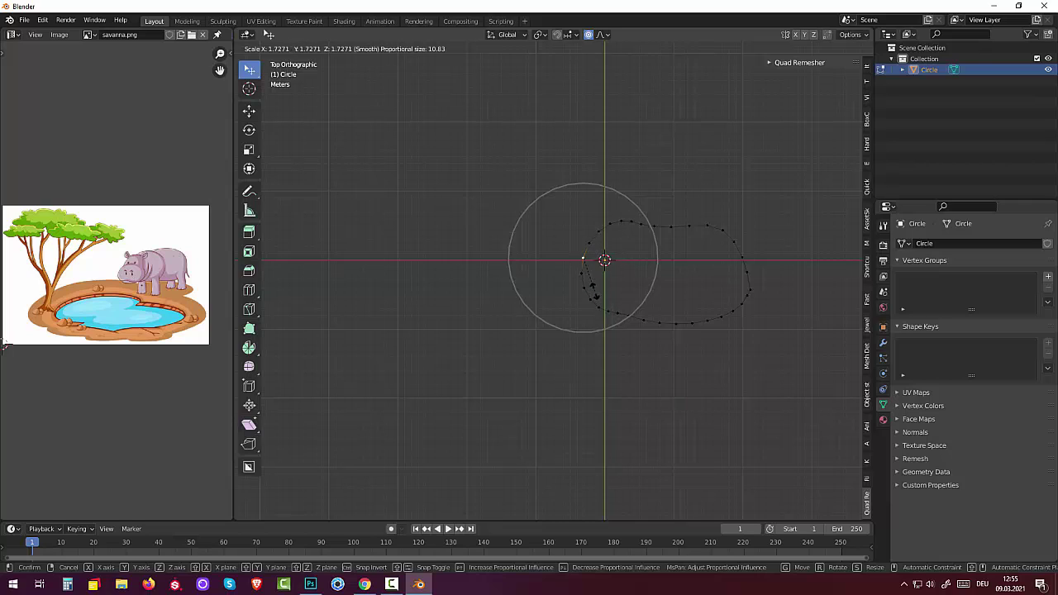
left_click(590, 290)
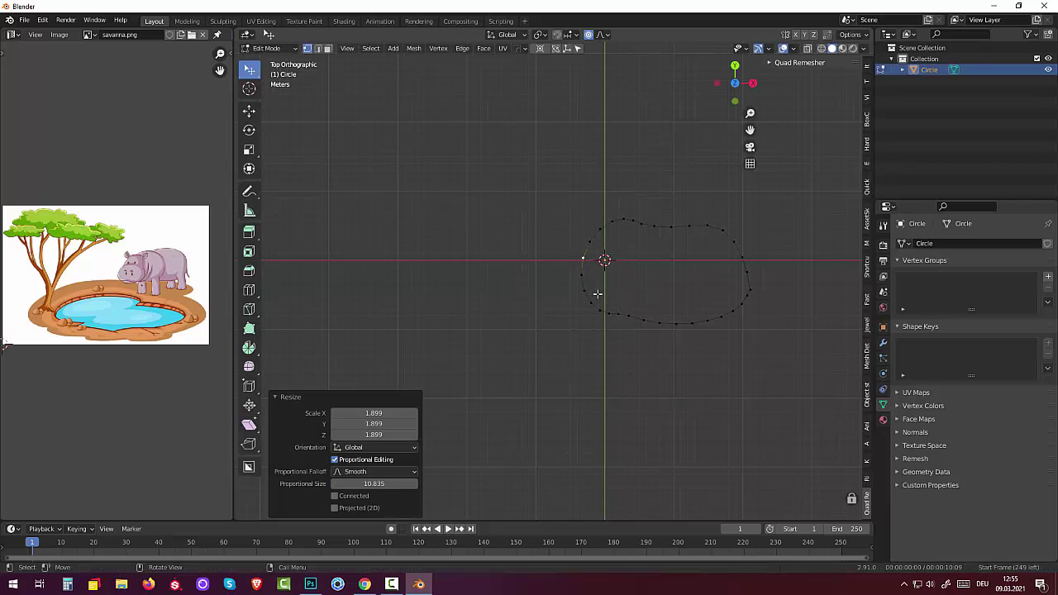
key("g")
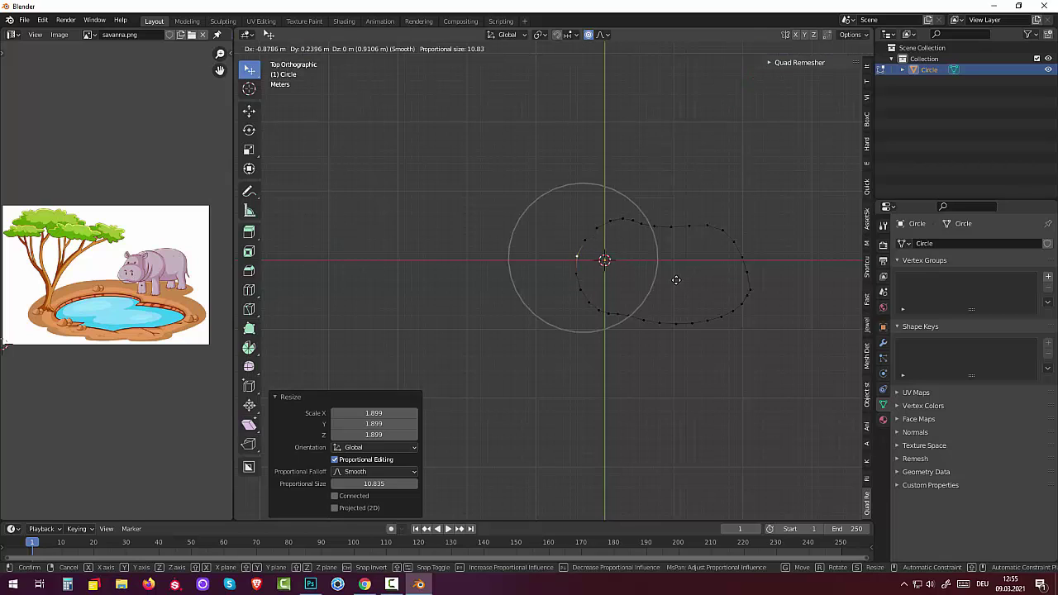
left_click(669, 280)
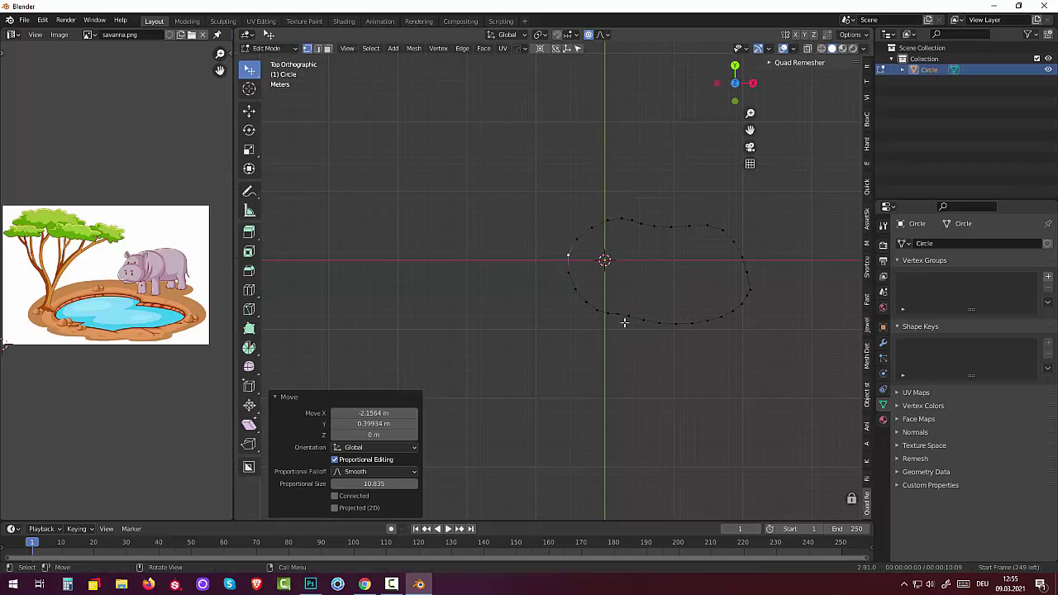
- Pull the lower rim vertex down and widen the outline to the right
left_click(614, 315)
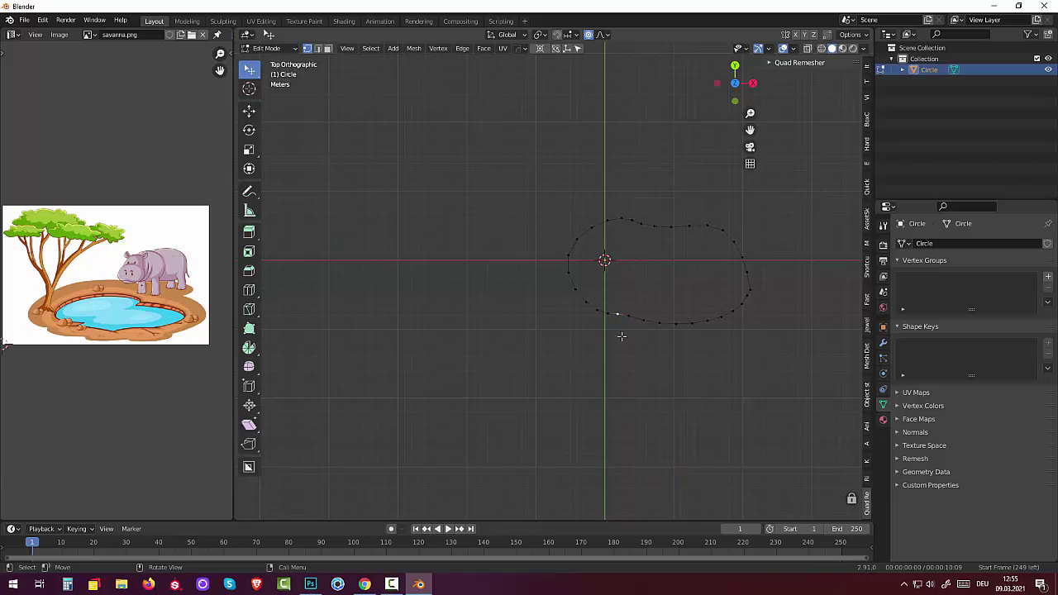
key("g")
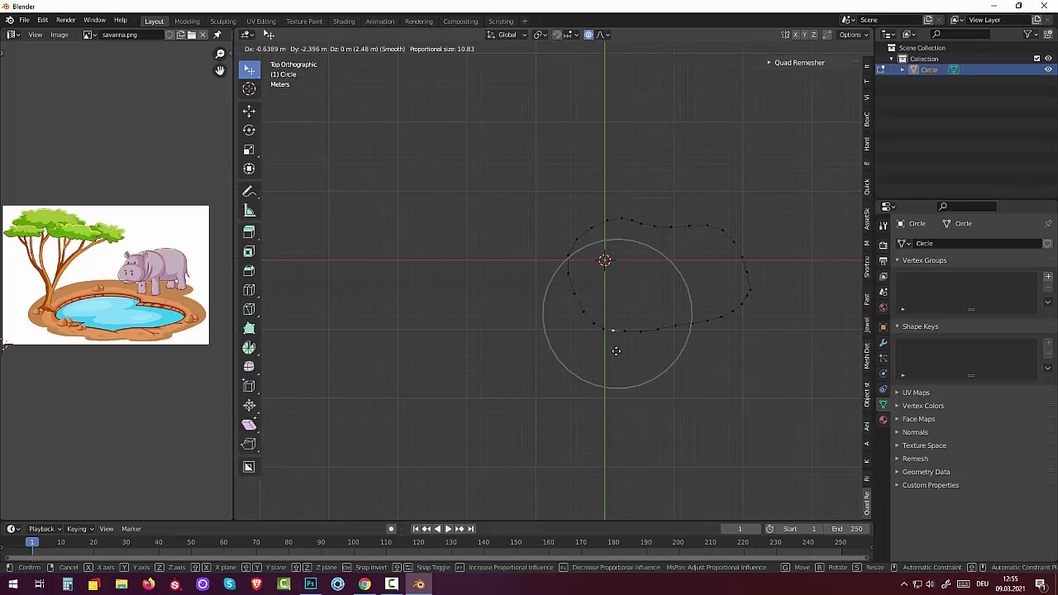
left_click(616, 354)
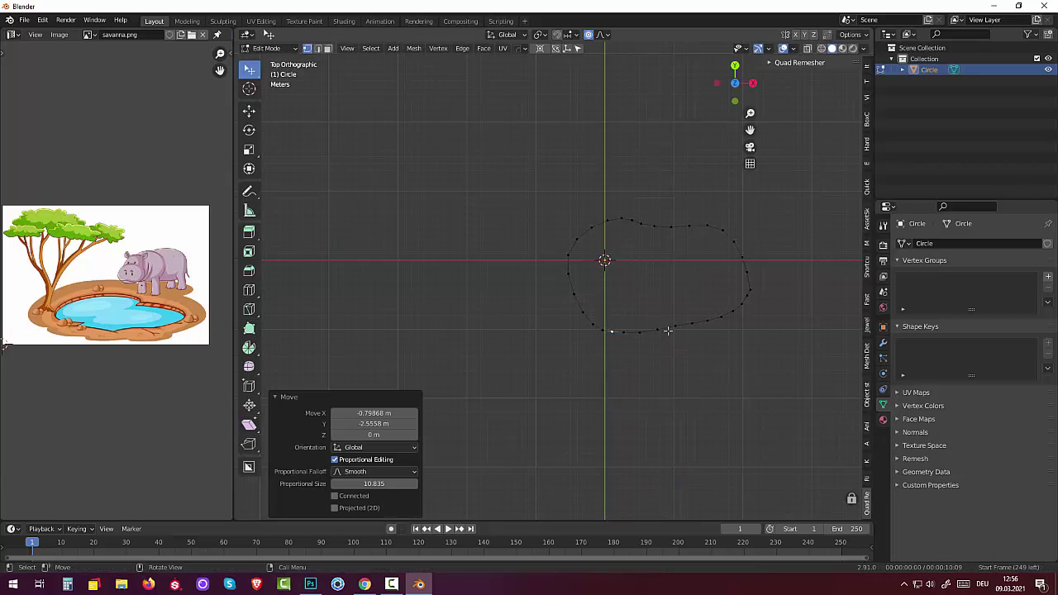
left_click(751, 290)
key("g")
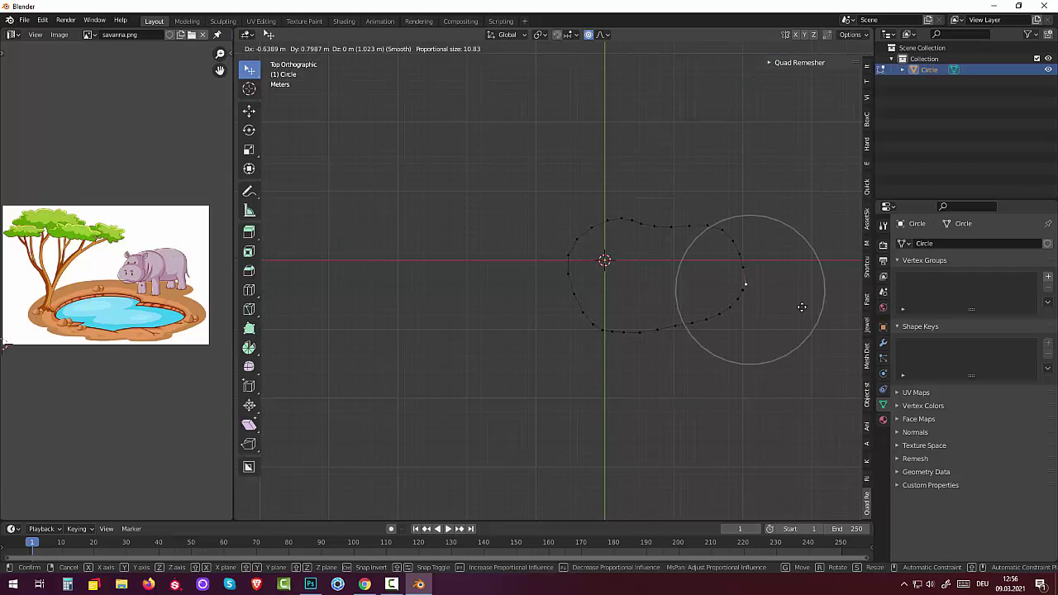
left_click(799, 309)
scroll(771, 311, "up", 2)
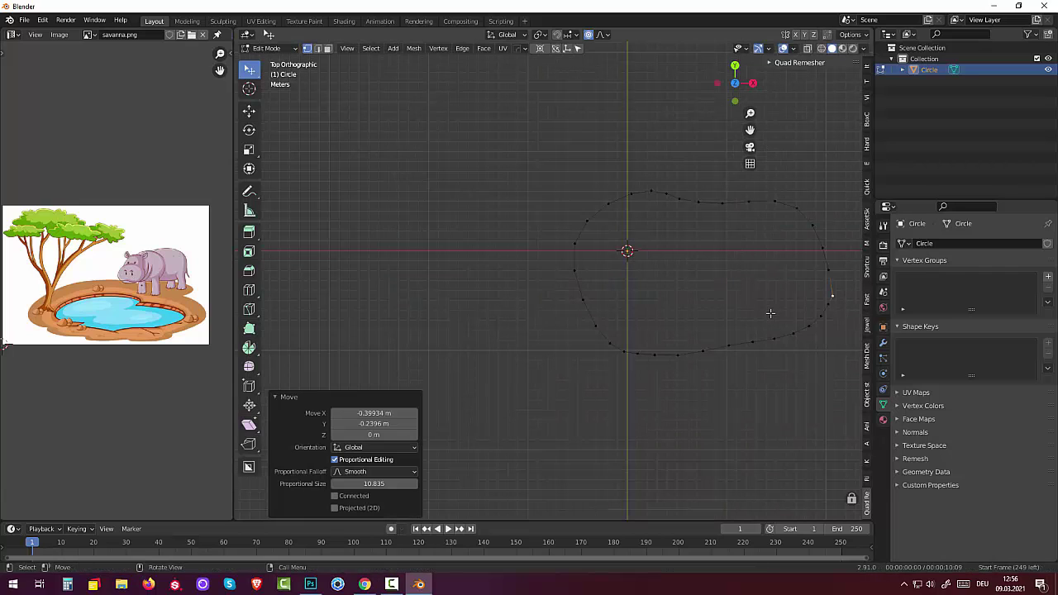
left_click(833, 297)
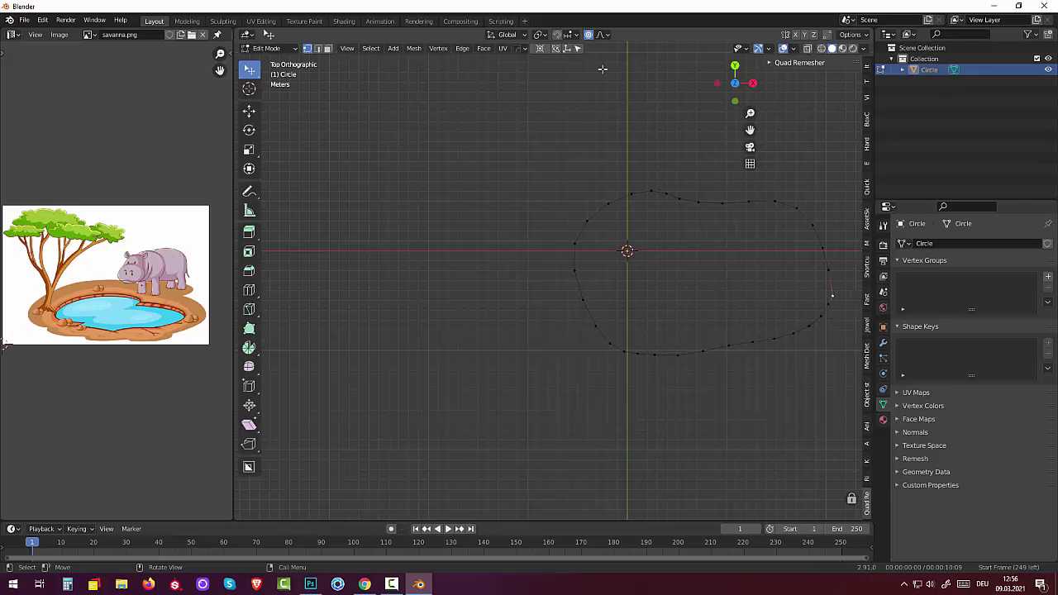
- Turn off proportional editing and reposition the right-edge point on its own
left_click(587, 34)
key("g")
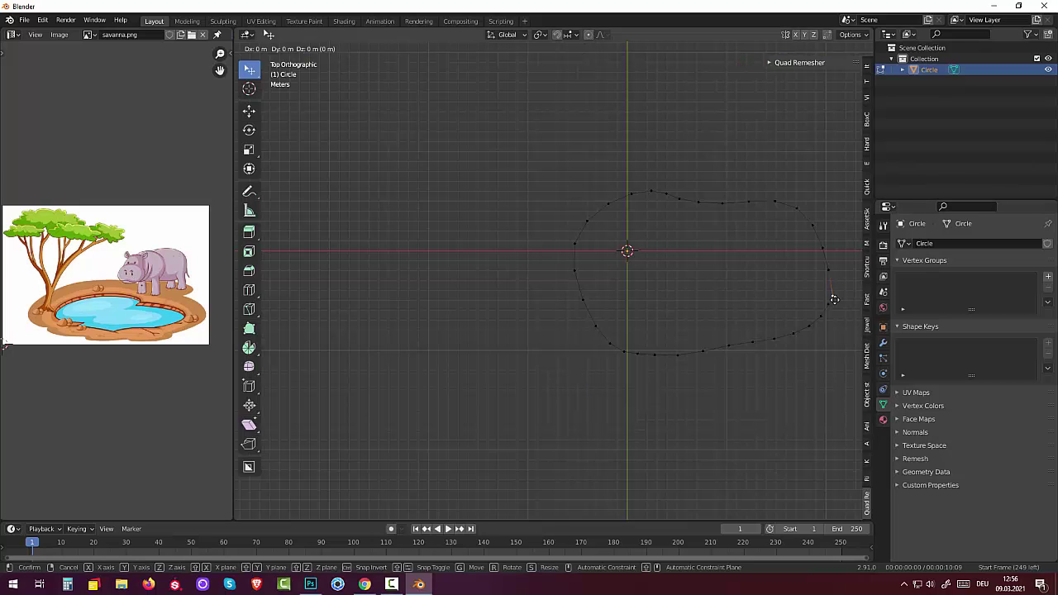
left_click(832, 289)
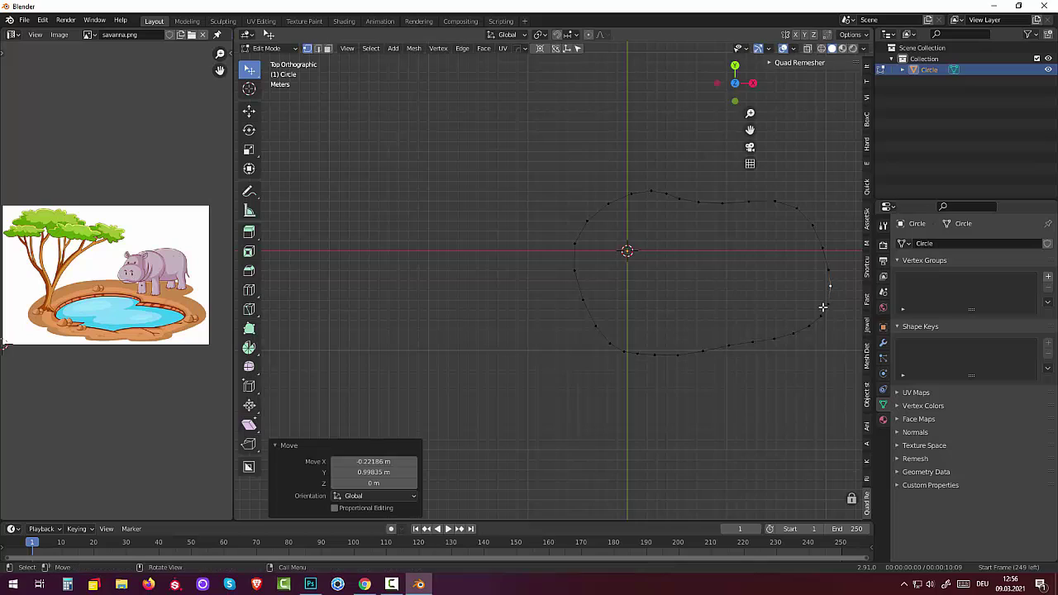
scroll(754, 357, "down", 3)
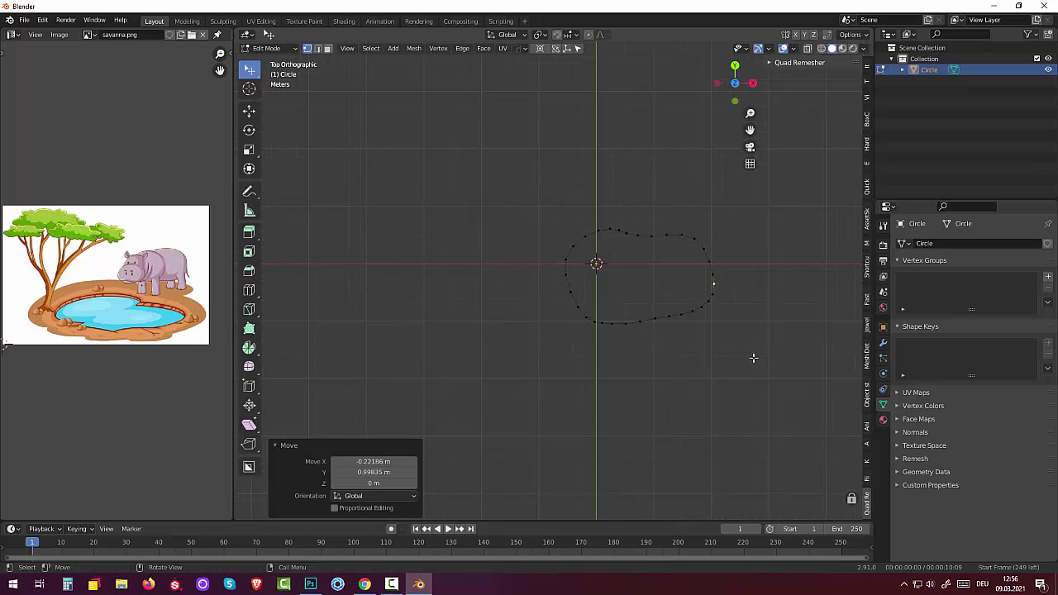
- Pull two top points down to carve a heart-like notch into the top edge
left_click(527, 202)
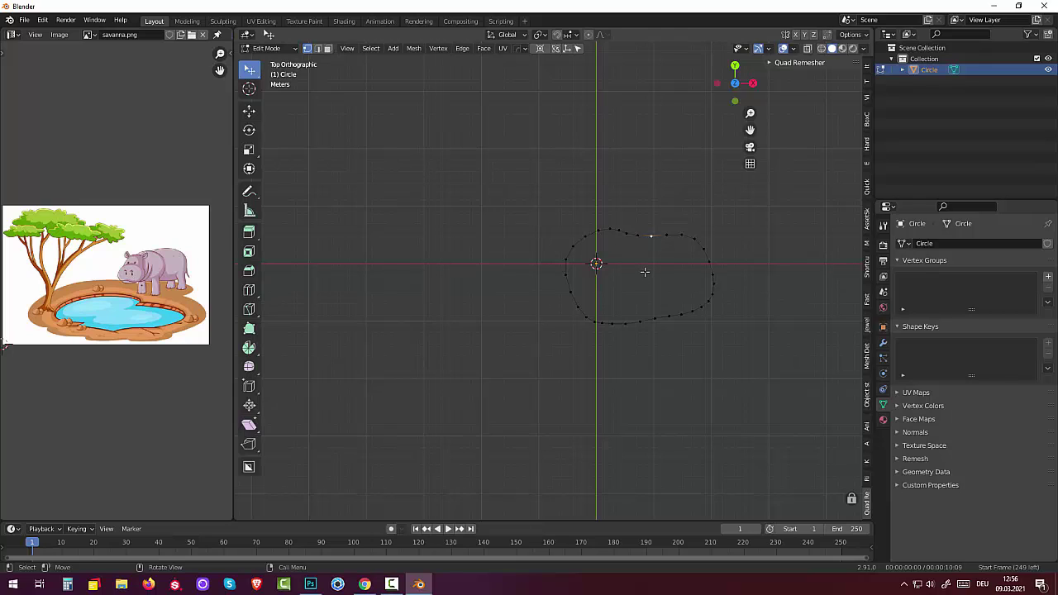
key("g")
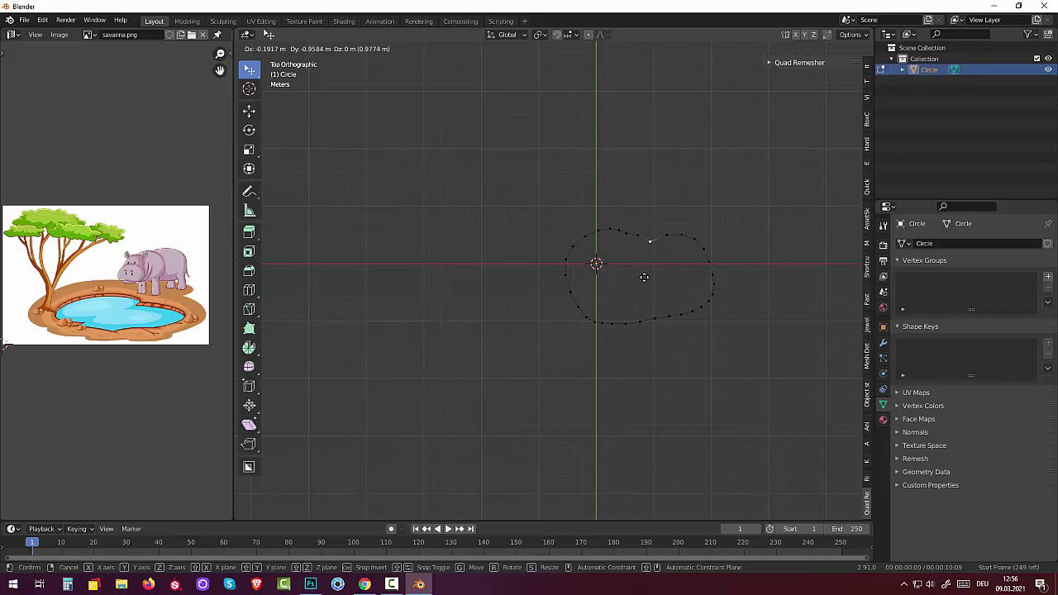
left_click(643, 279)
left_click(637, 238)
key("g")
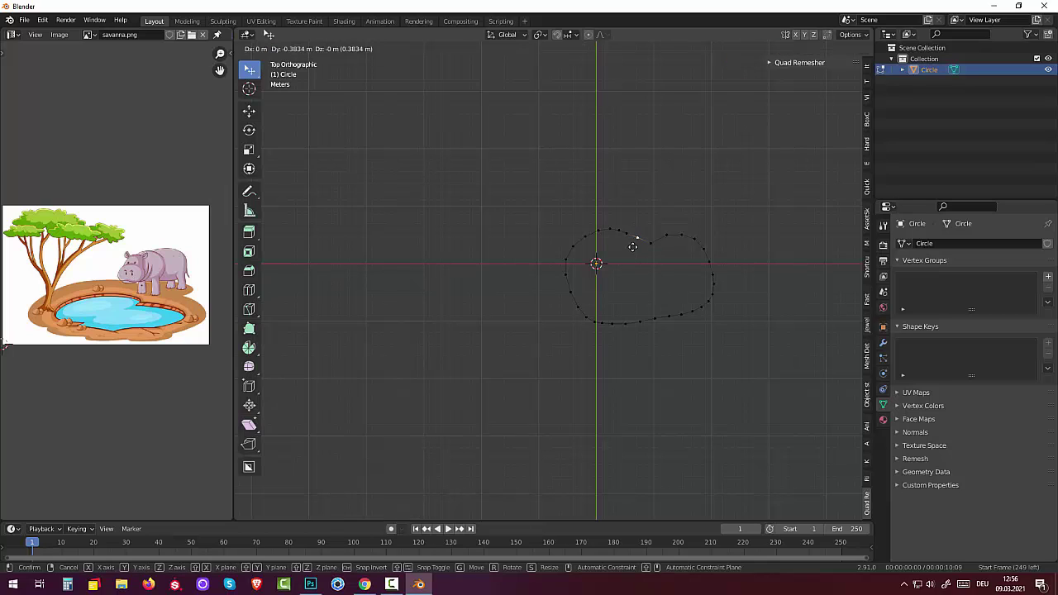
left_click(633, 247)
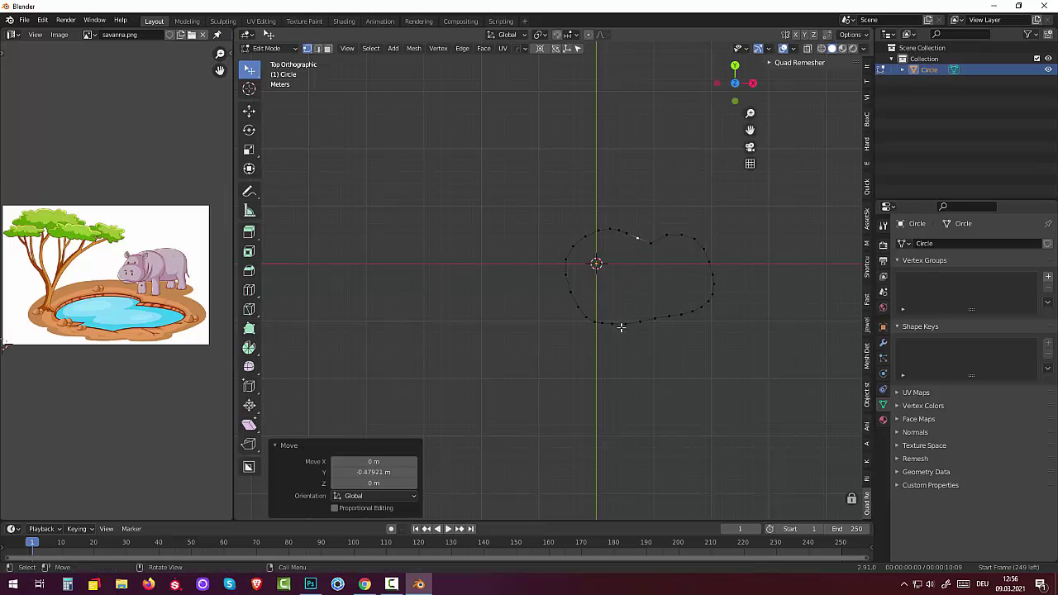
left_click(650, 244)
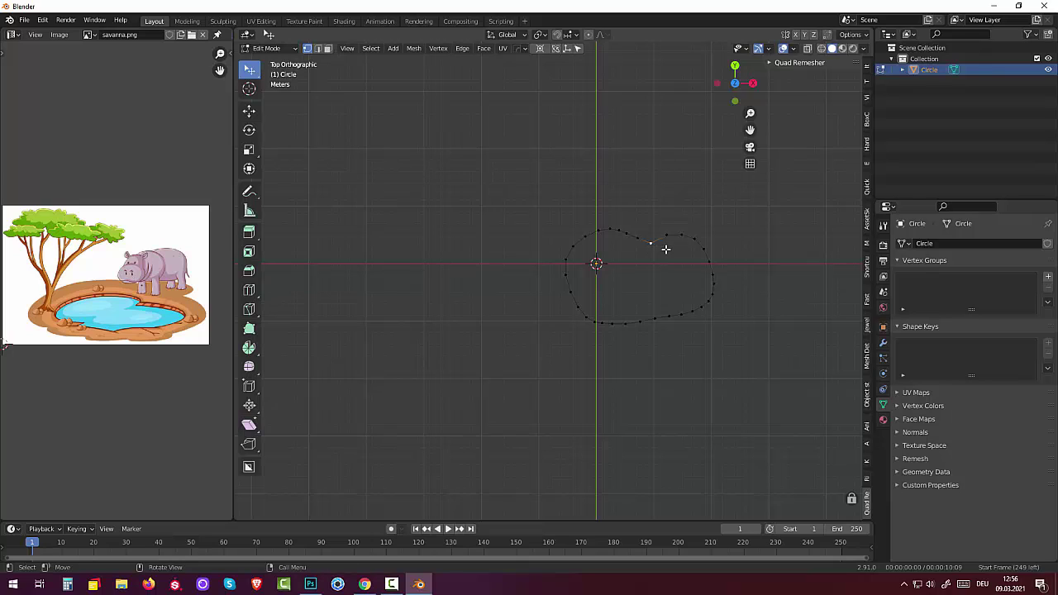
key("ctrl")
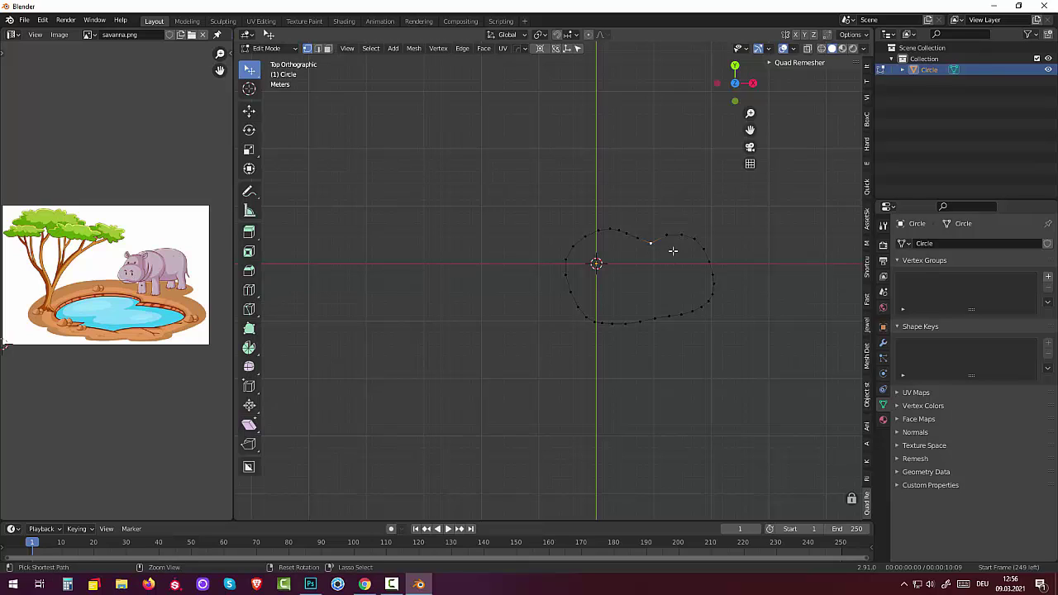
key("alt+shift")
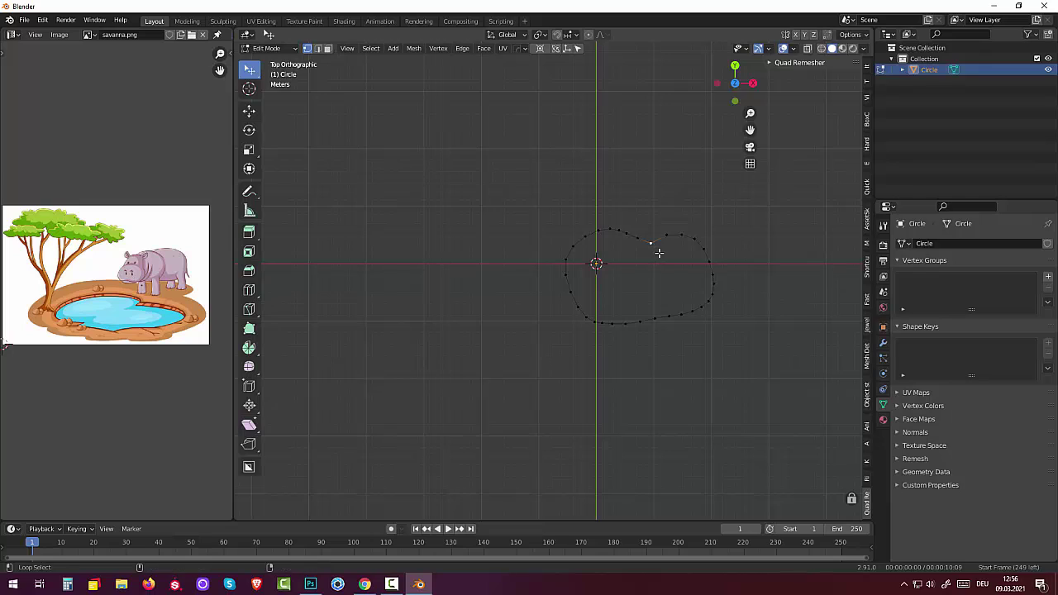
left_click(641, 280)
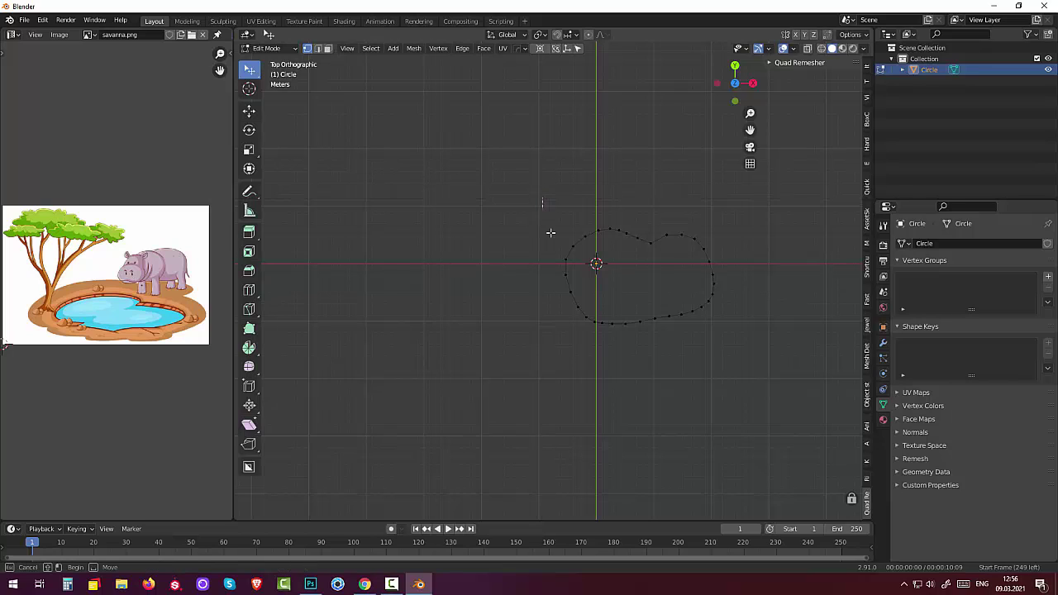
- Box-select the whole outline and extrude it, scaling outward toward about 1.616
left_click_drag(542, 199, 742, 373)
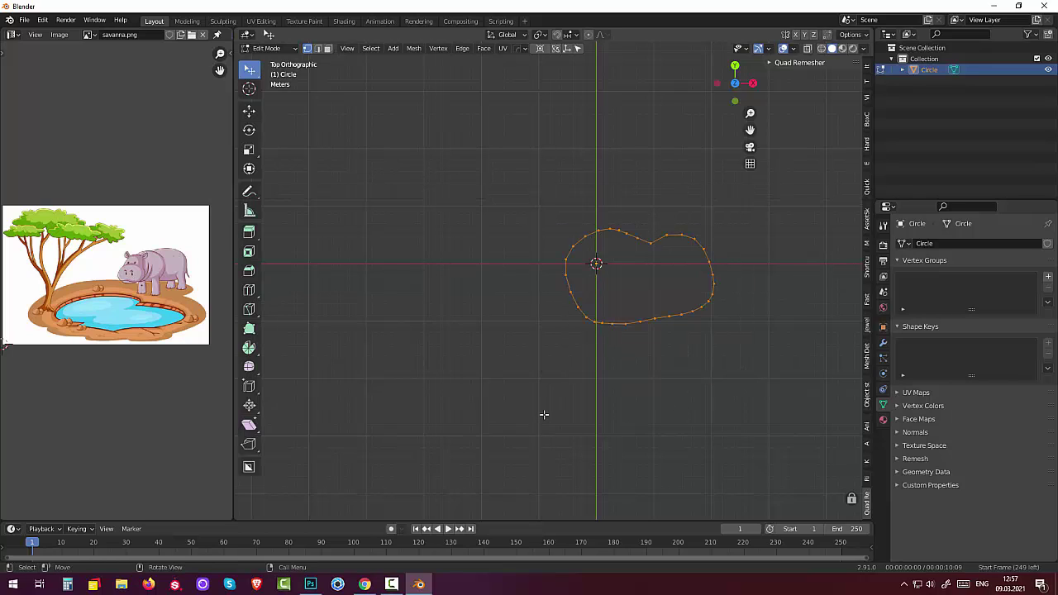
key("s")
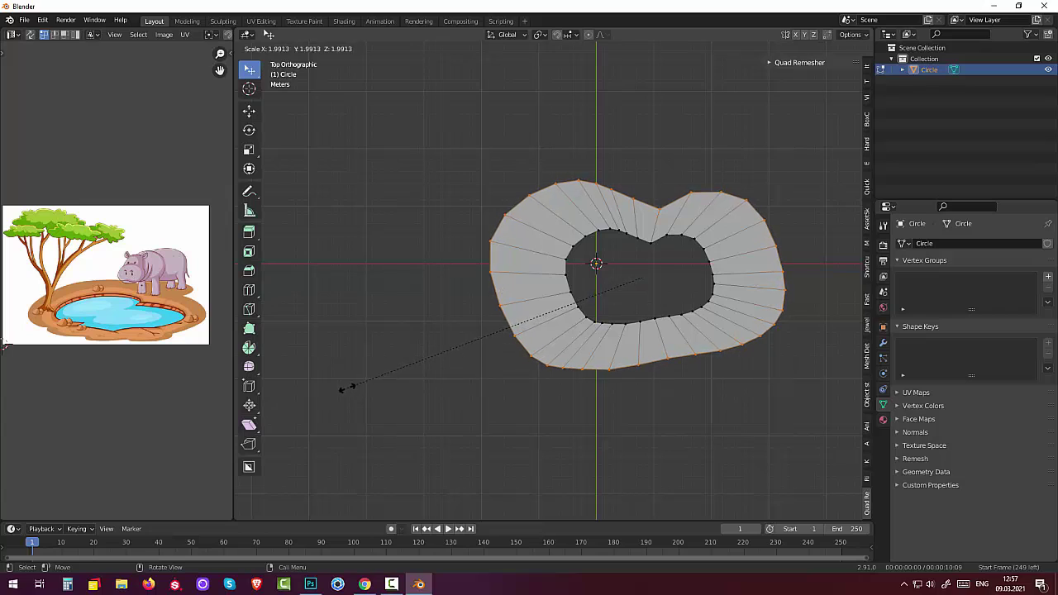
- Confirm the rim at about 1.6 times, re-enable proportional editing, and soften the top notch
left_click(411, 387)
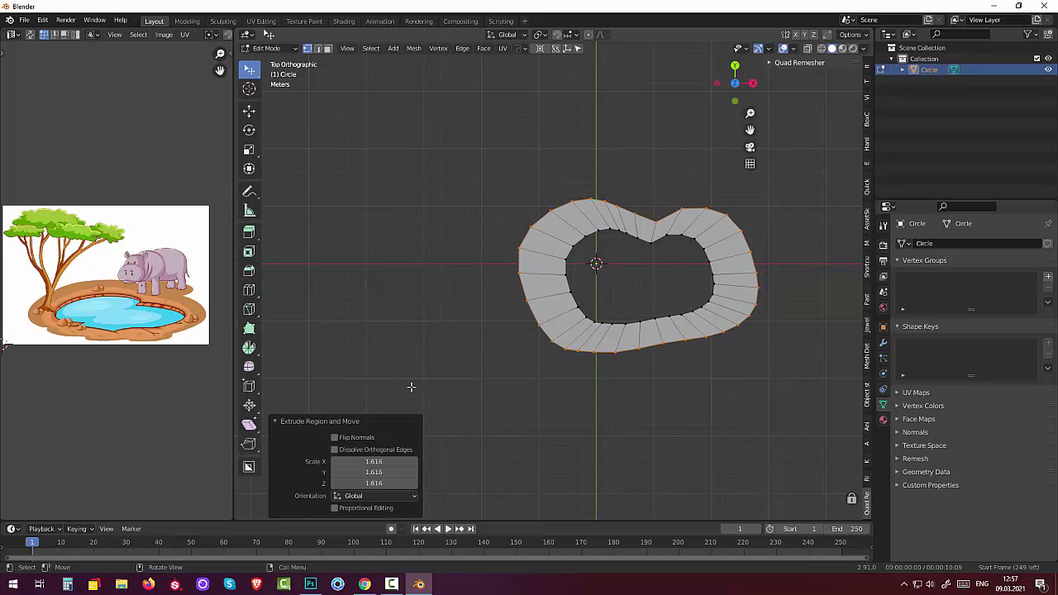
left_click(657, 223)
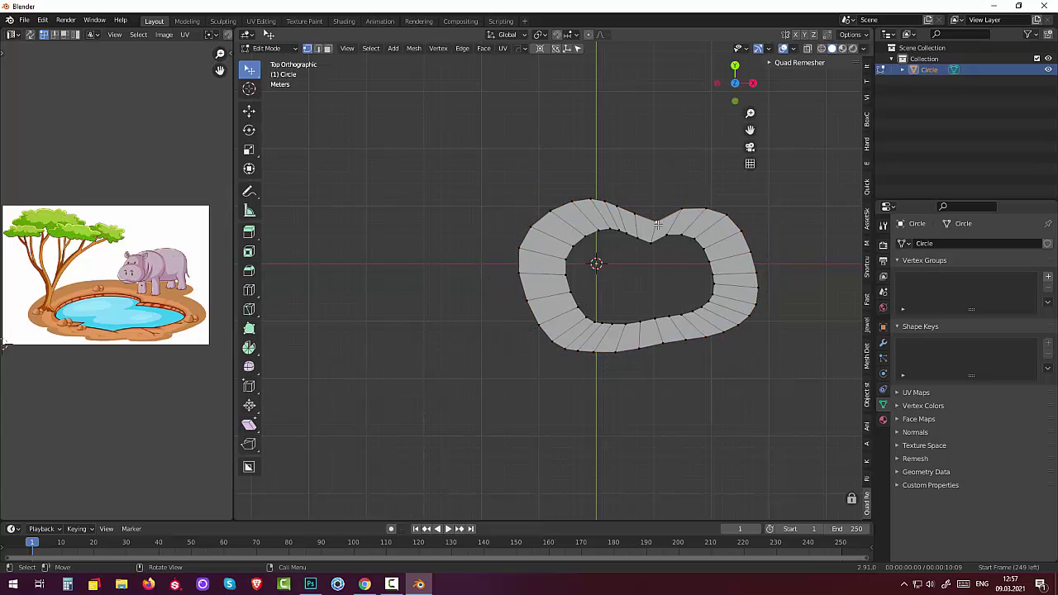
left_click(588, 34)
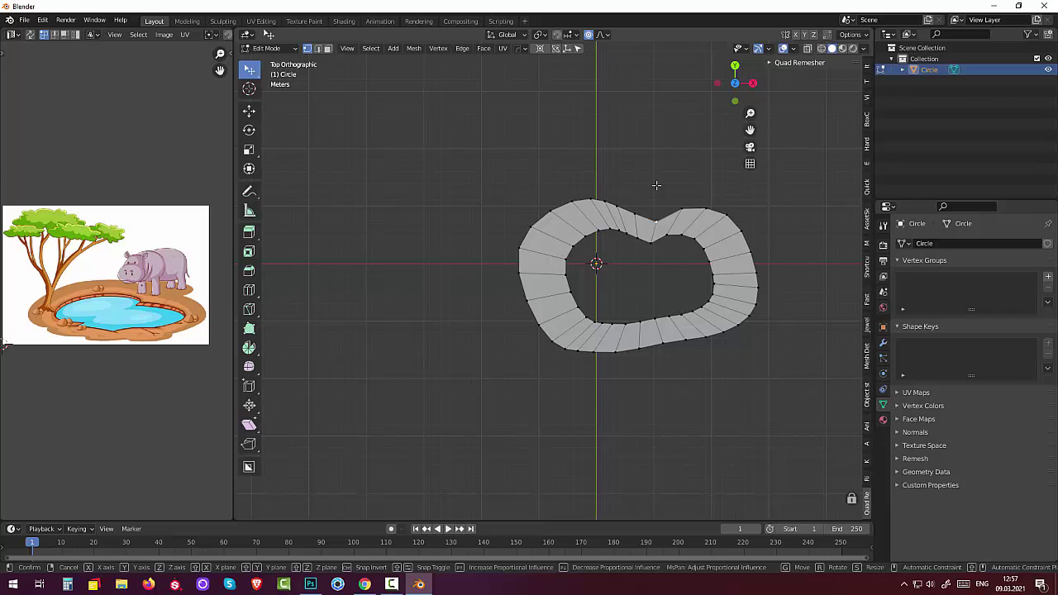
key("g")
left_click(654, 175)
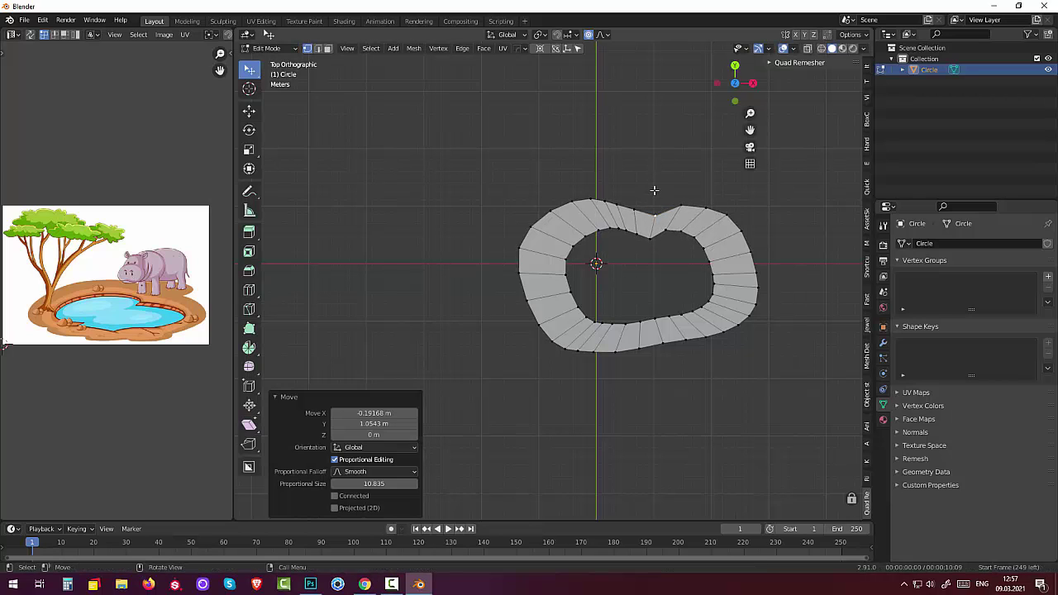
- Push the rim's leftmost outer point outward with smooth falloff
left_click(519, 274)
key("g")
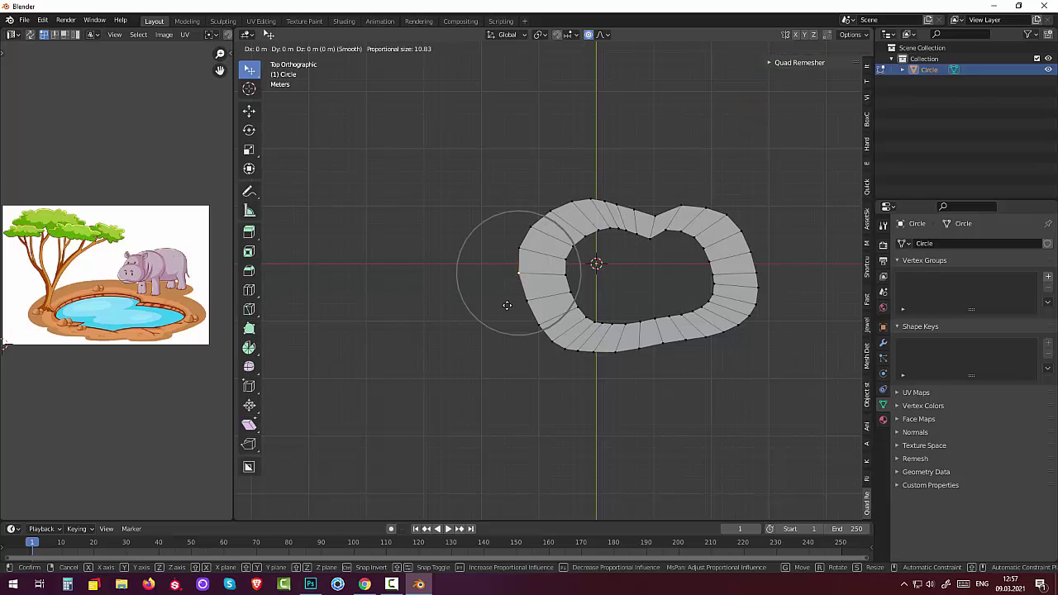
scroll(507, 305, "down", 2)
scroll(507, 305, "up", 3)
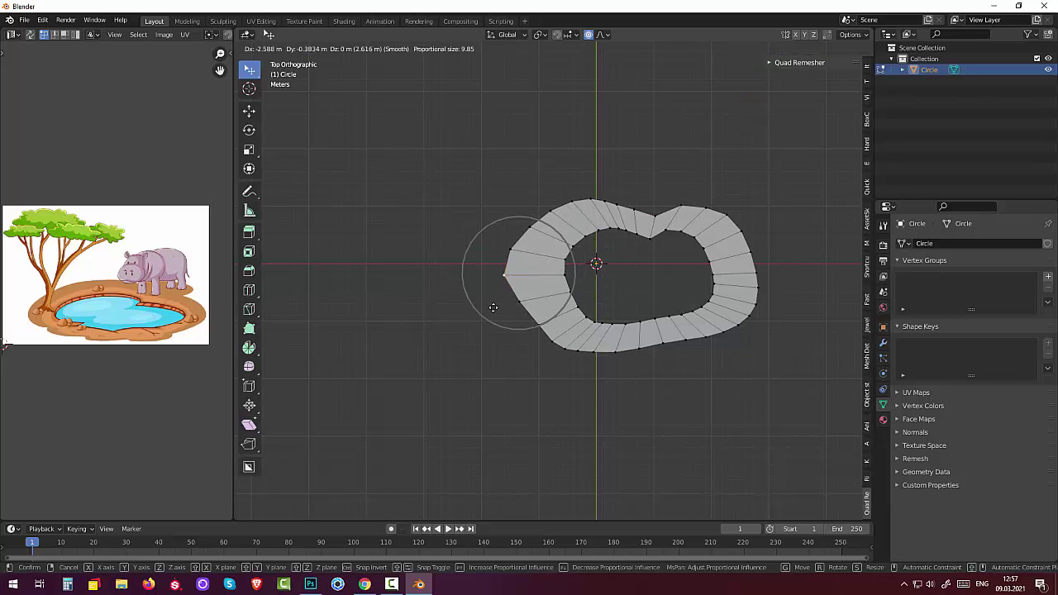
scroll(494, 307, "up", 1)
scroll(493, 308, "up", 1)
left_click(483, 309)
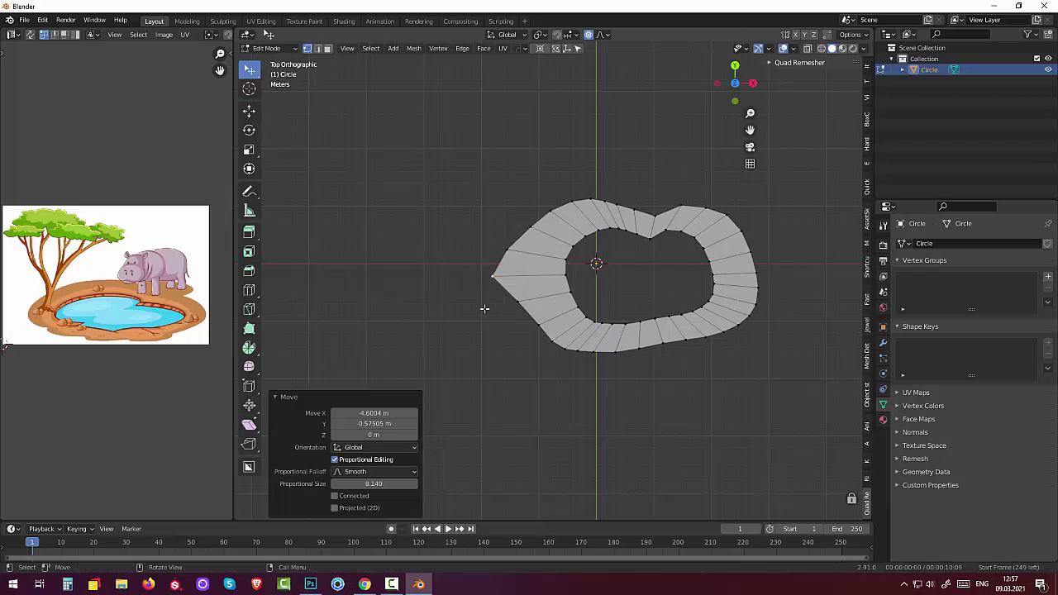
- Move the lower-left outer points, pulling the bottom-left corner lower
left_click(518, 305)
key("g")
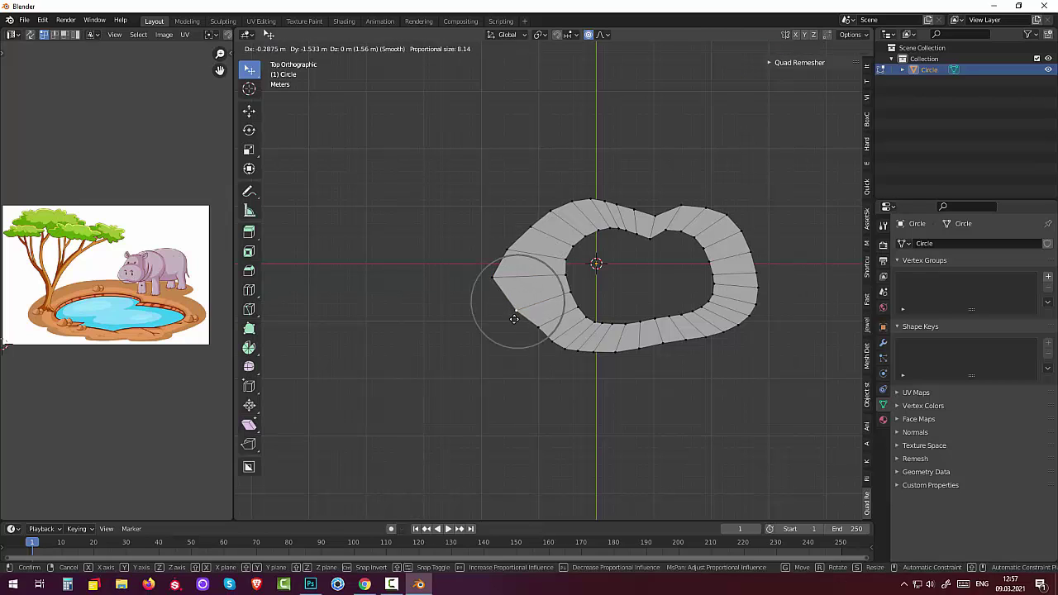
left_click(514, 332)
left_click(538, 336)
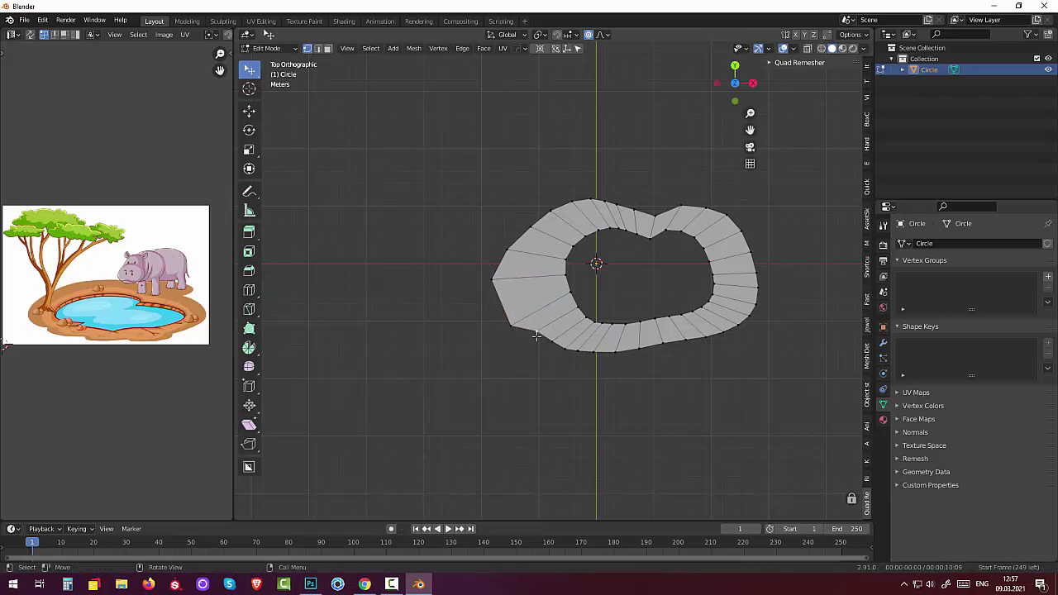
key("g")
left_click(527, 349)
left_click(545, 351)
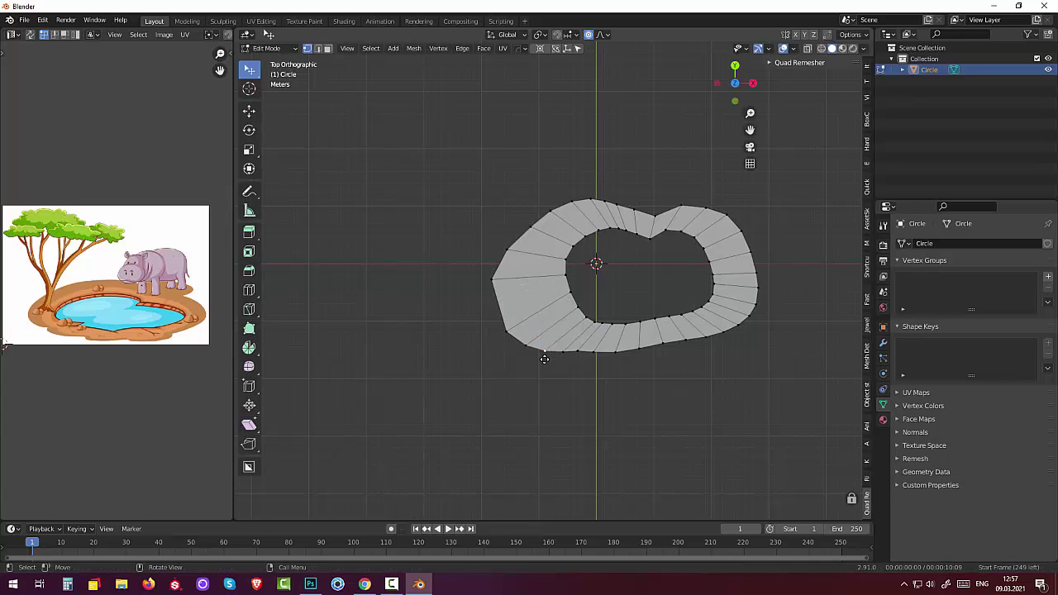
key("g")
left_click(545, 372)
- Lower the bottom edge slightly, touch up the top notch vertex, and push the left edge outward
left_click(576, 356)
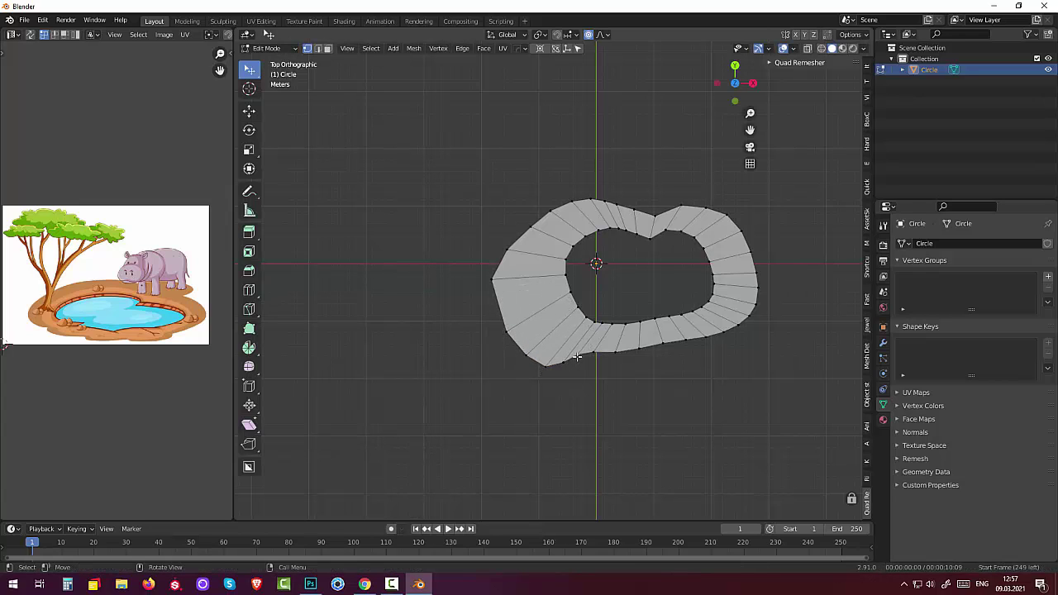
key("g")
left_click(582, 374)
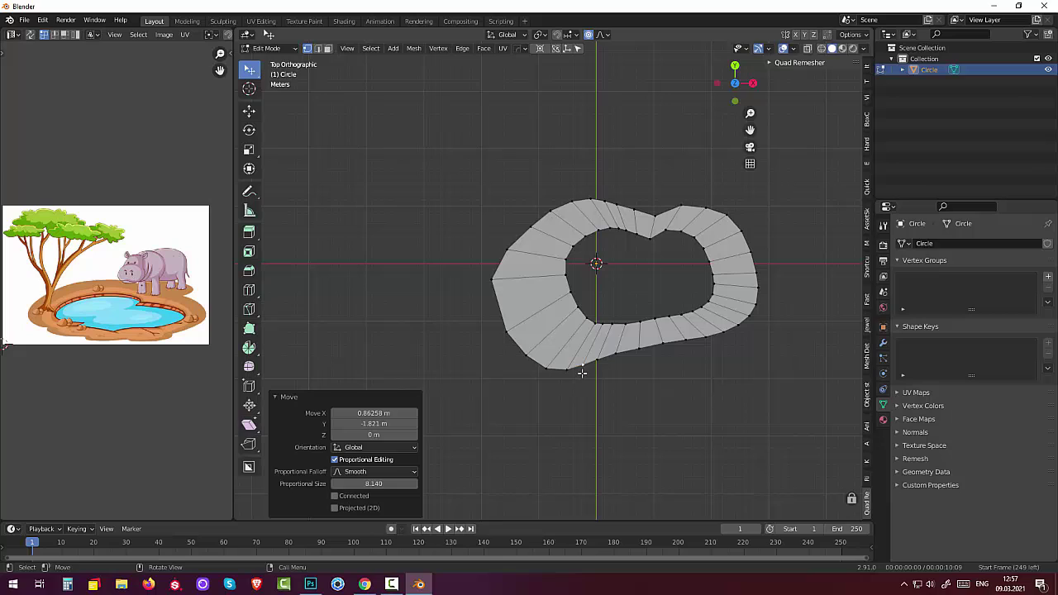
left_click(657, 215)
key("g")
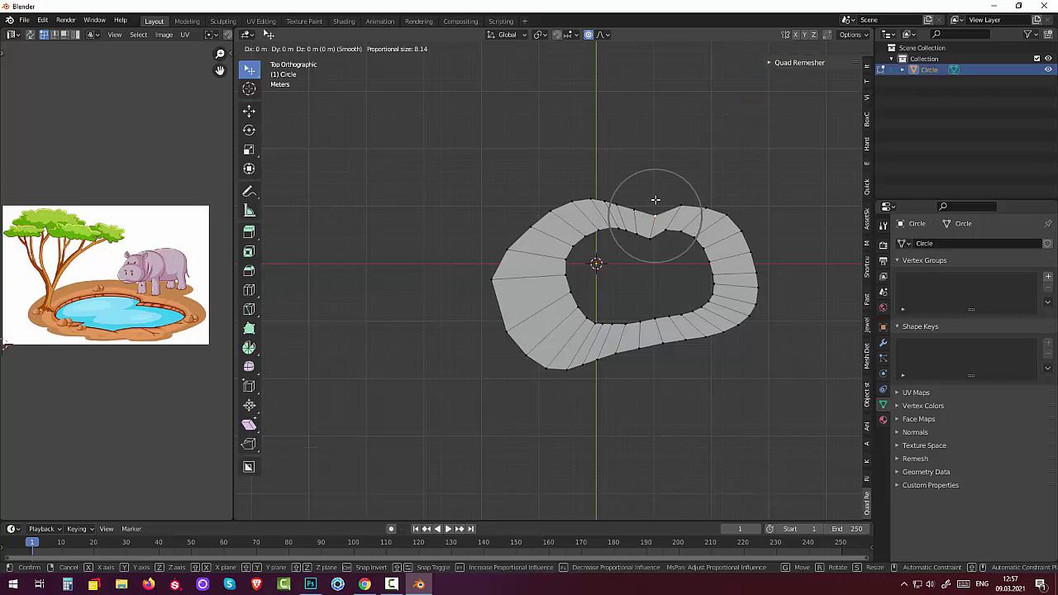
left_click(655, 200)
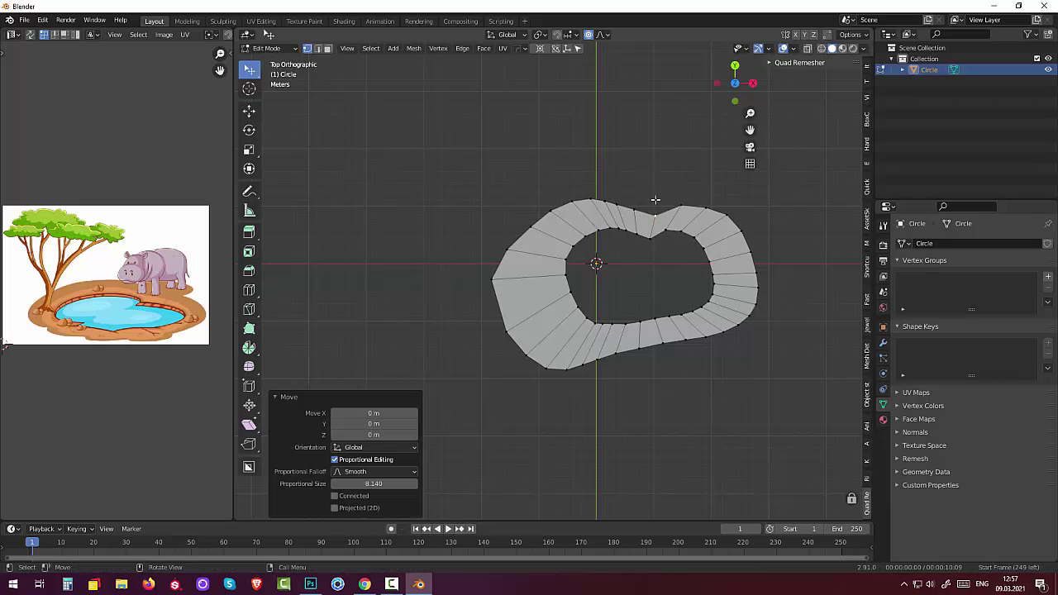
left_click(506, 249)
key("g")
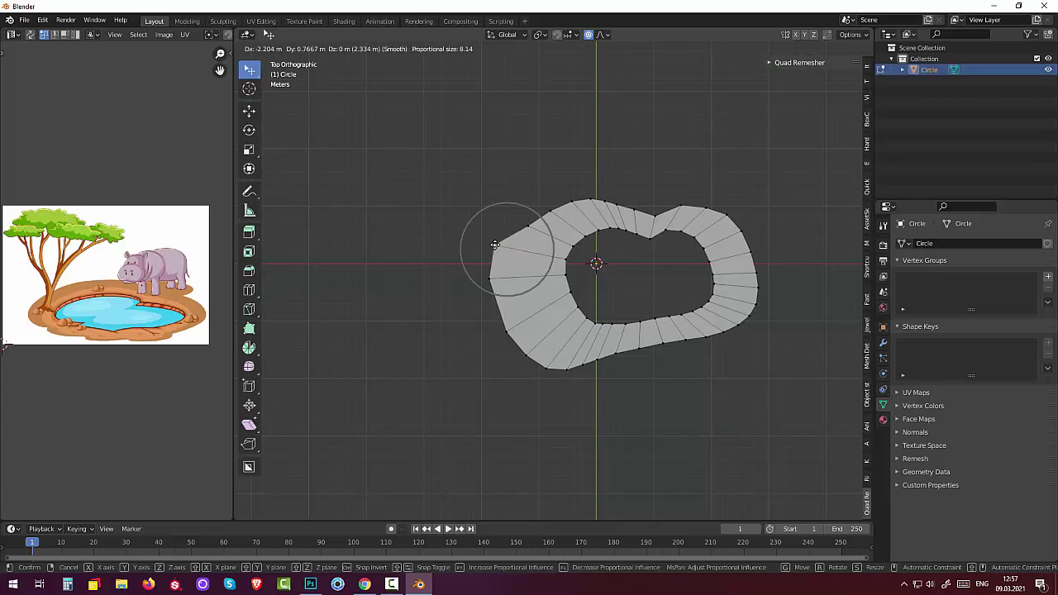
left_click(509, 254)
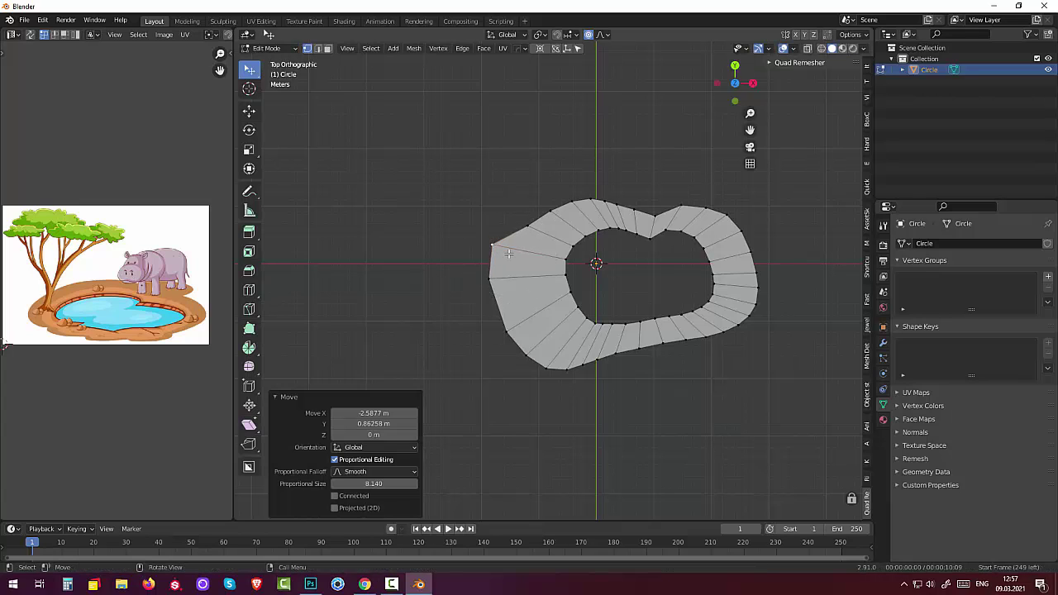
- Pull the lower-right corner outward and push the bottom outer edge down
left_click(737, 328)
key("g")
left_click(760, 350)
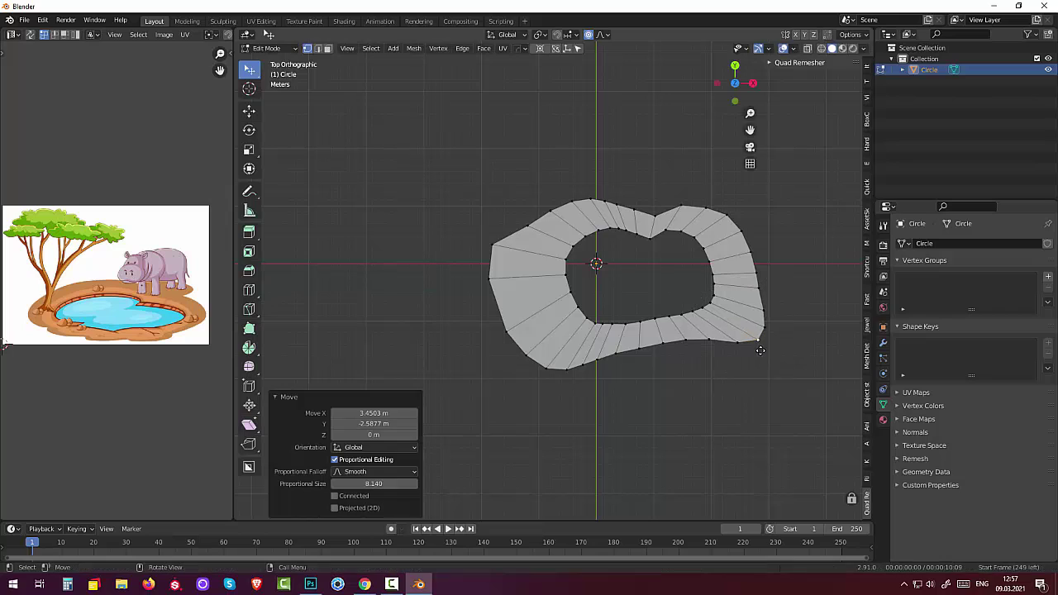
left_click(685, 343)
key("g")
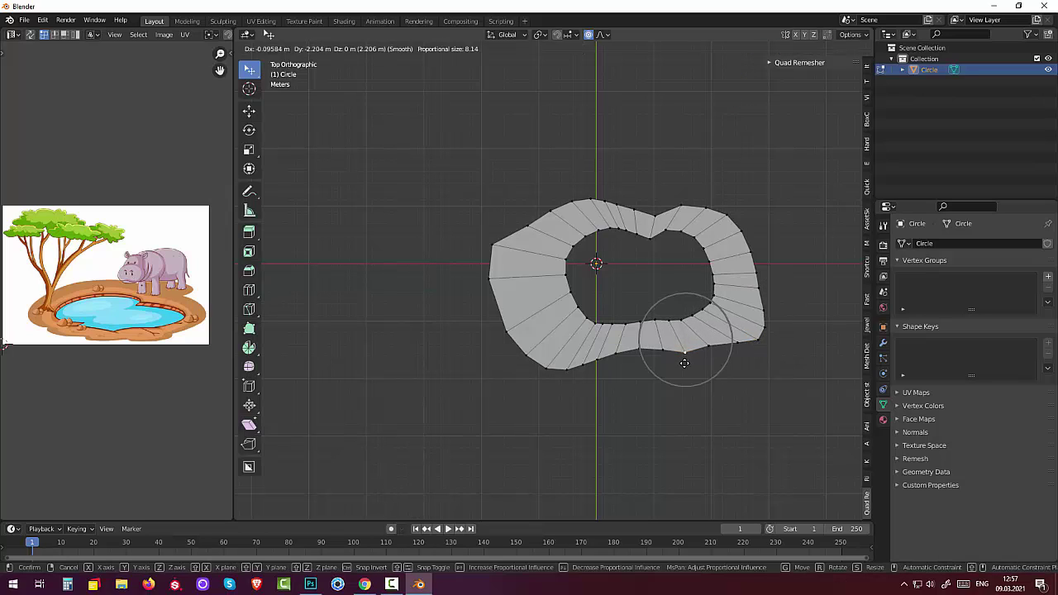
left_click(685, 363)
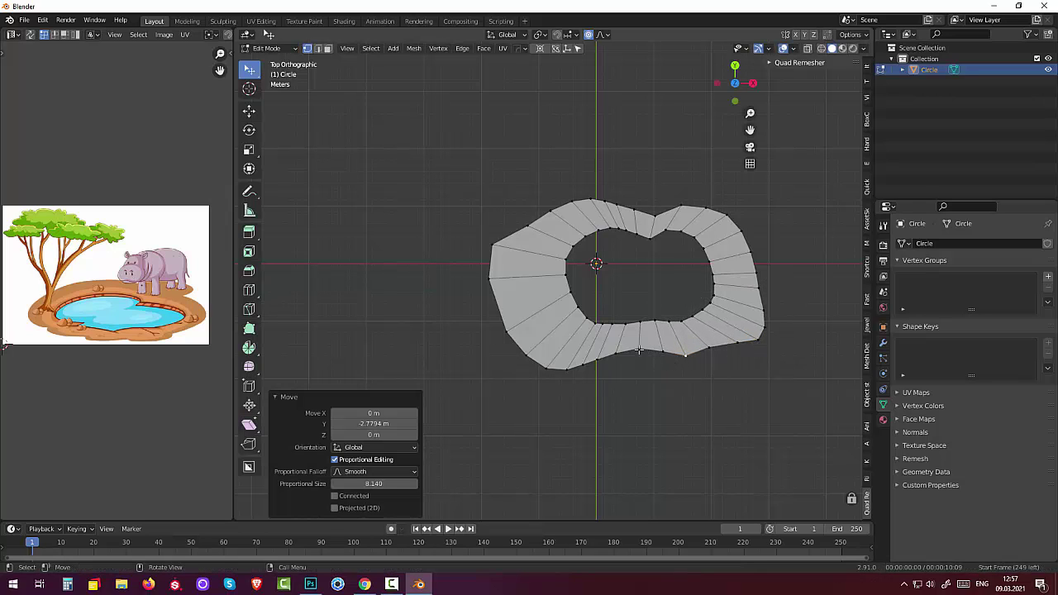
left_click(639, 350)
- Pull the bottom outer vertex down and left with a widened proportional falloff
key("g")
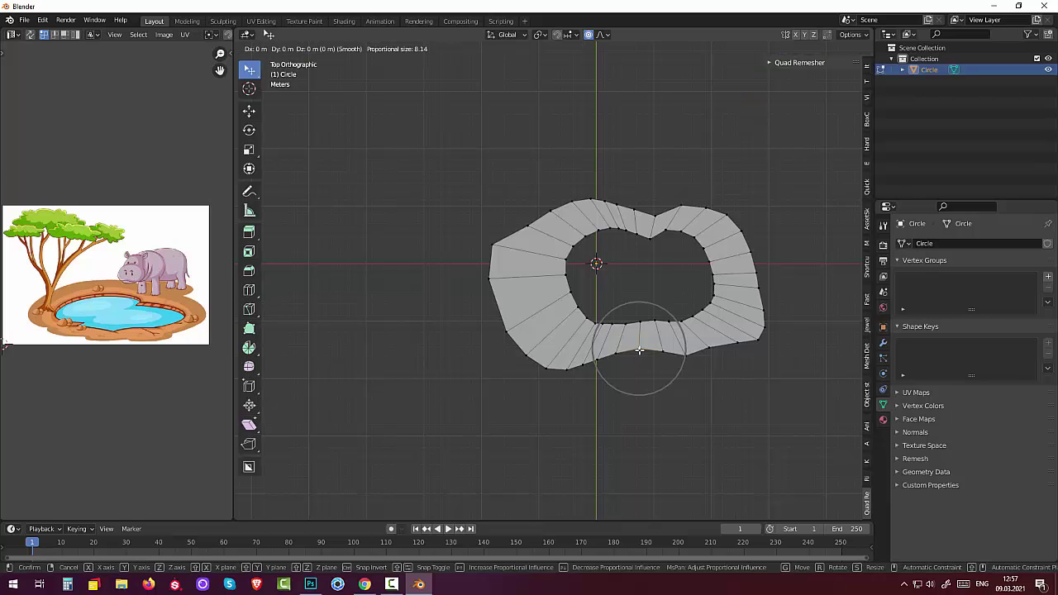
scroll(639, 351, "up", 3)
scroll(639, 351, "up", 2)
scroll(639, 351, "up", 2)
left_click(639, 363)
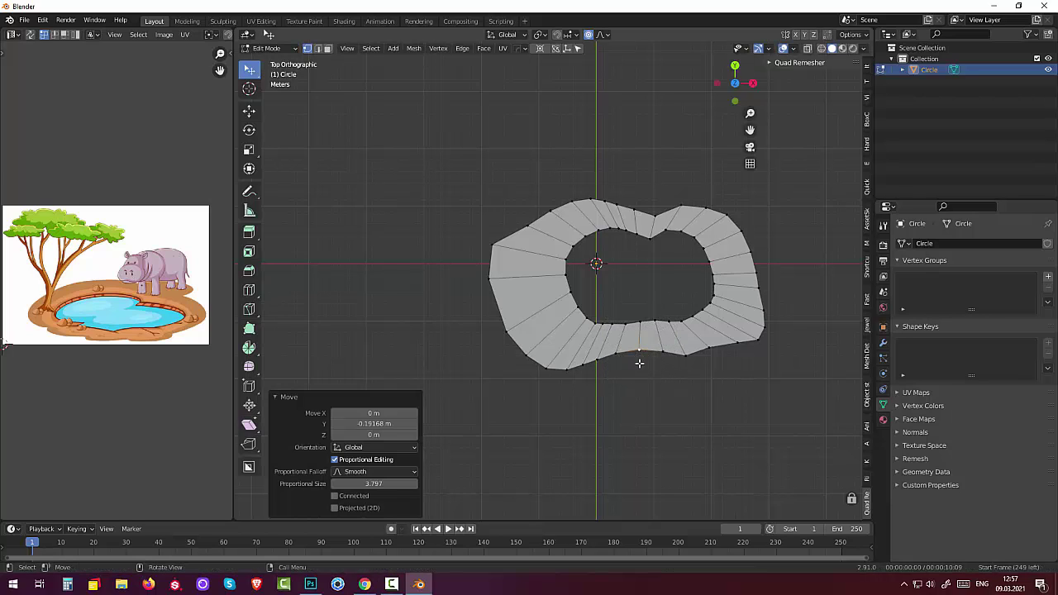
left_click(638, 349)
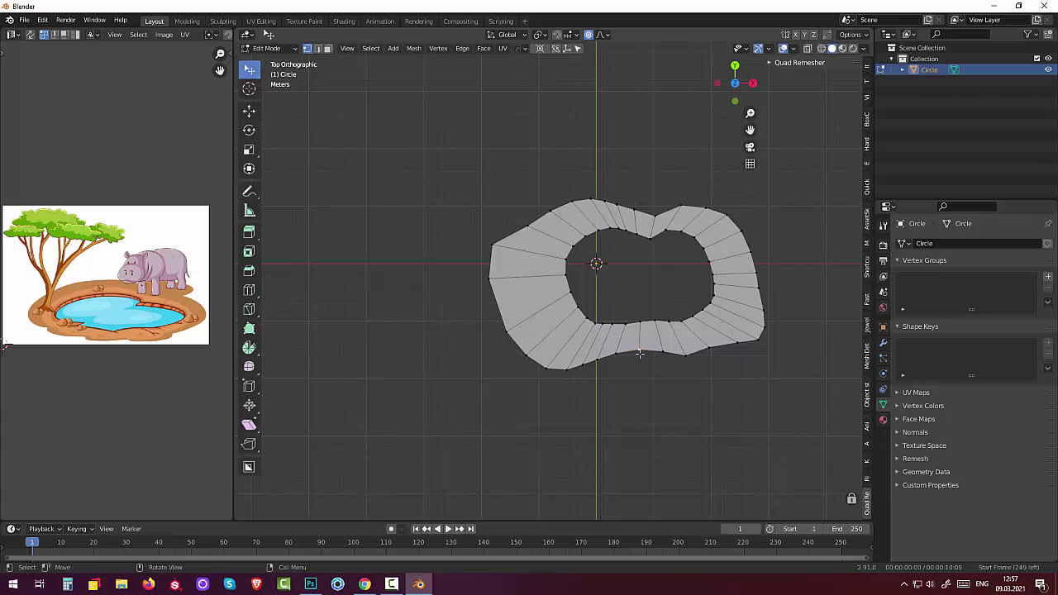
key("g")
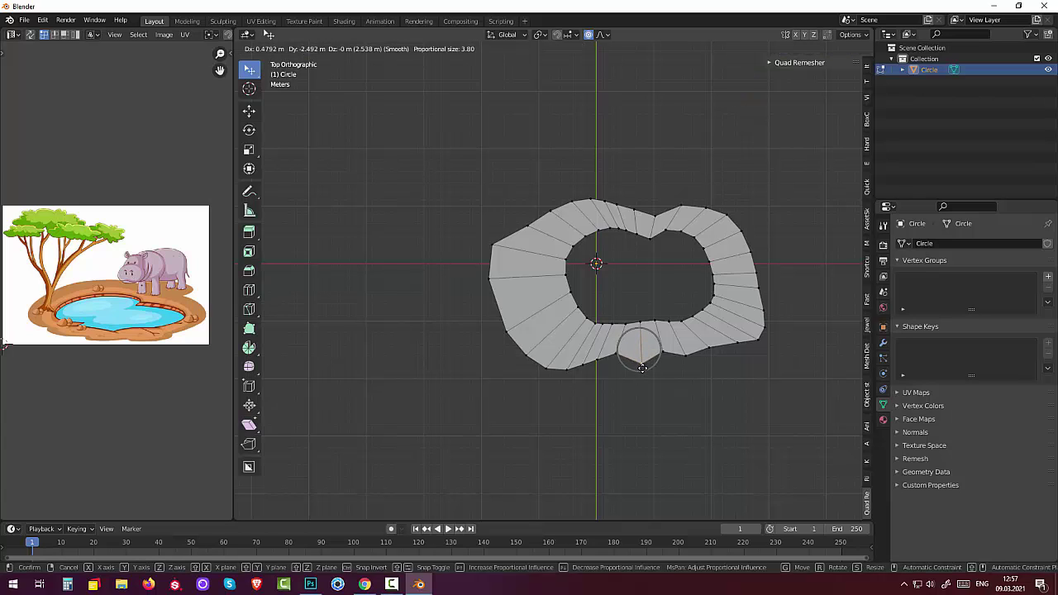
left_click(642, 367)
key("g")
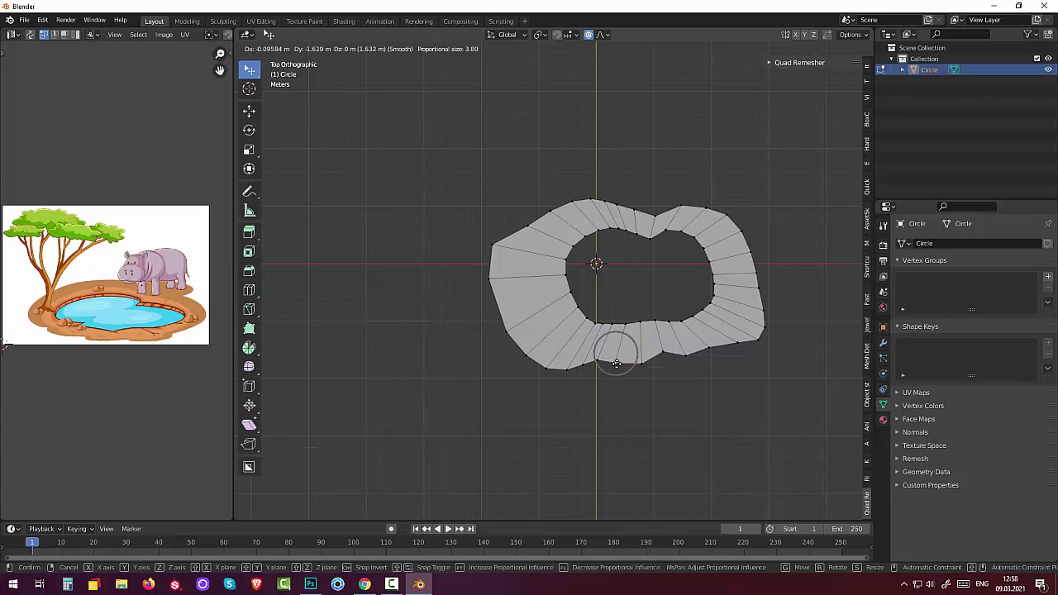
left_click(624, 369)
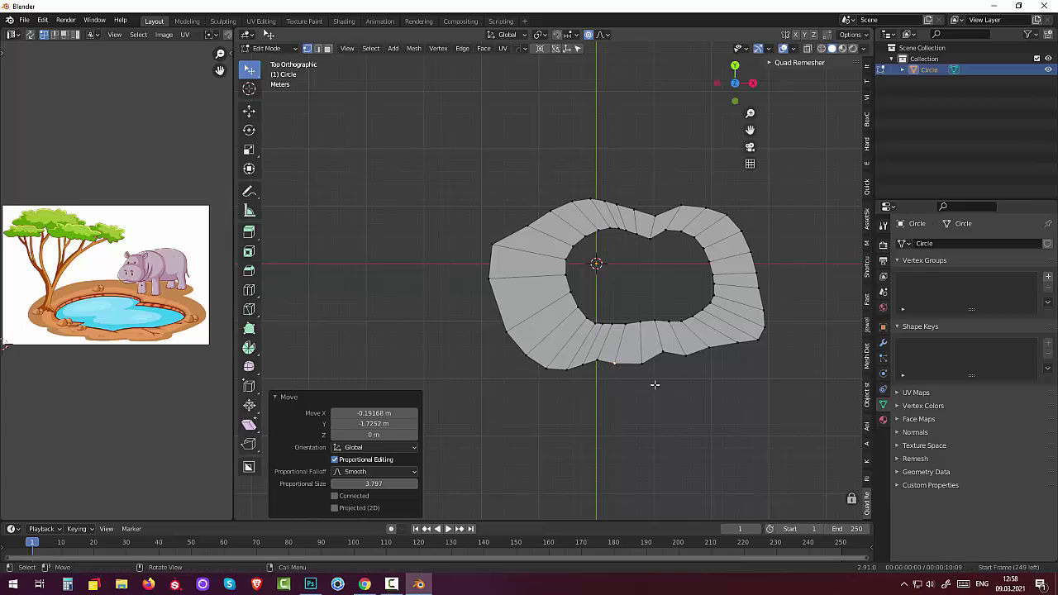
- Raise the top-notch vertex and push neighbouring top-edge vertices up and to the right
left_click(653, 213)
key("g")
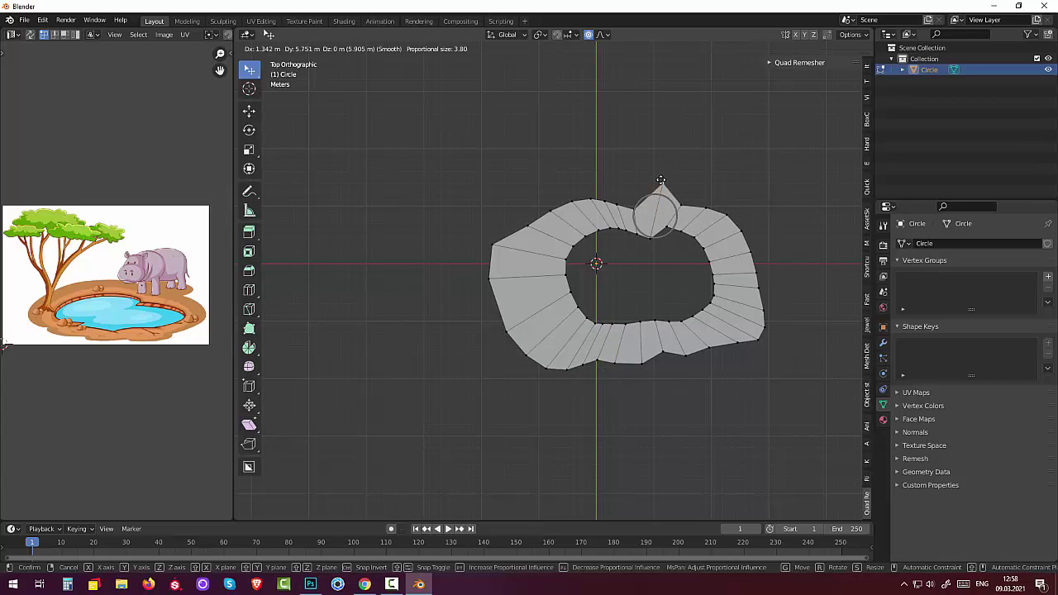
left_click(661, 181)
left_click(679, 200)
key("g")
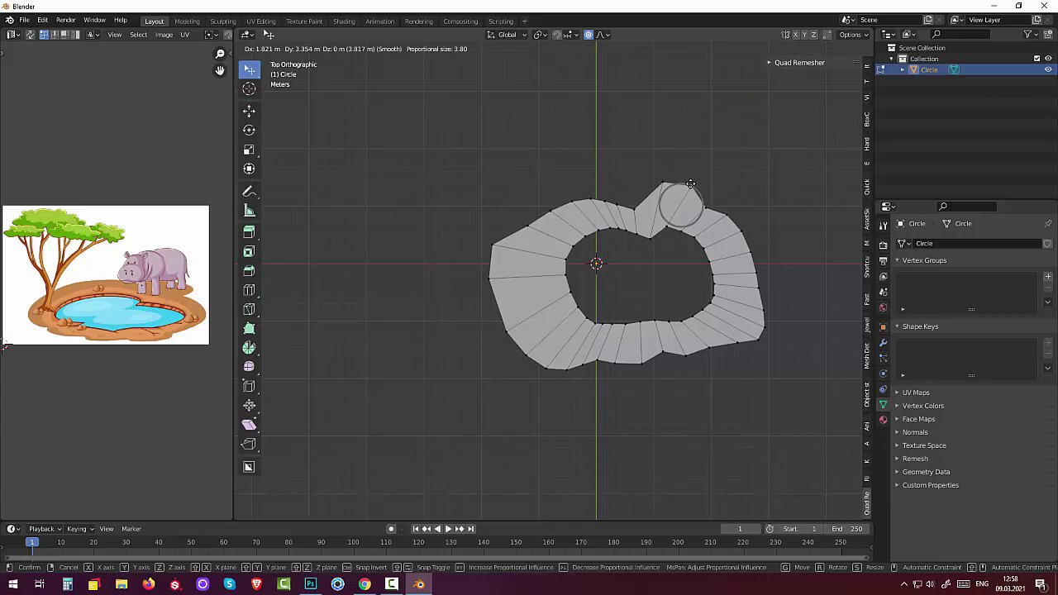
left_click(690, 183)
left_click(705, 207)
key("g")
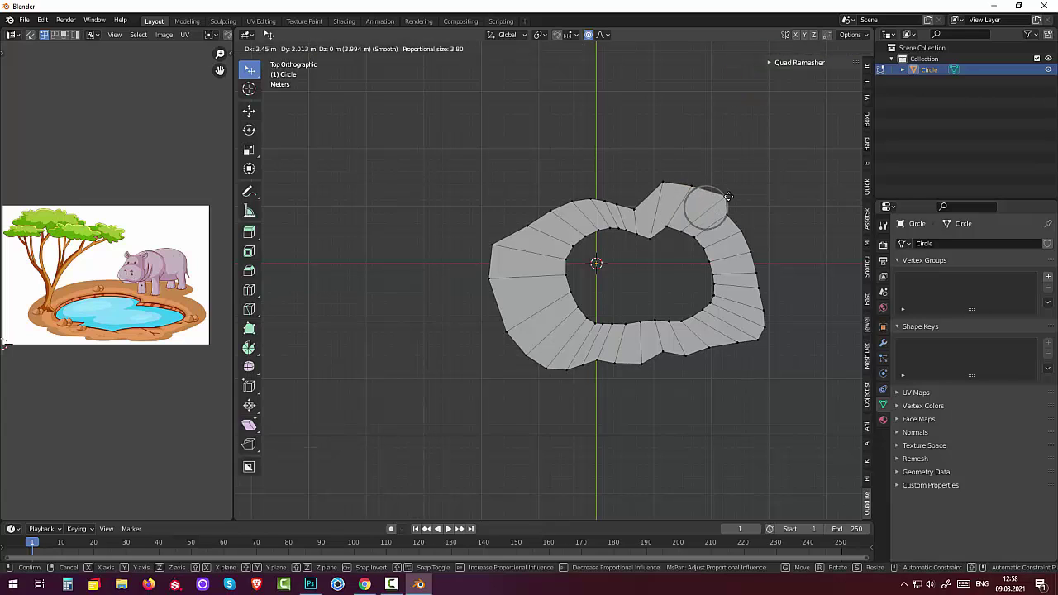
left_click(728, 196)
- Lift the top vertices left of the bump to raise that part of the top edge
left_click(630, 210)
key("g")
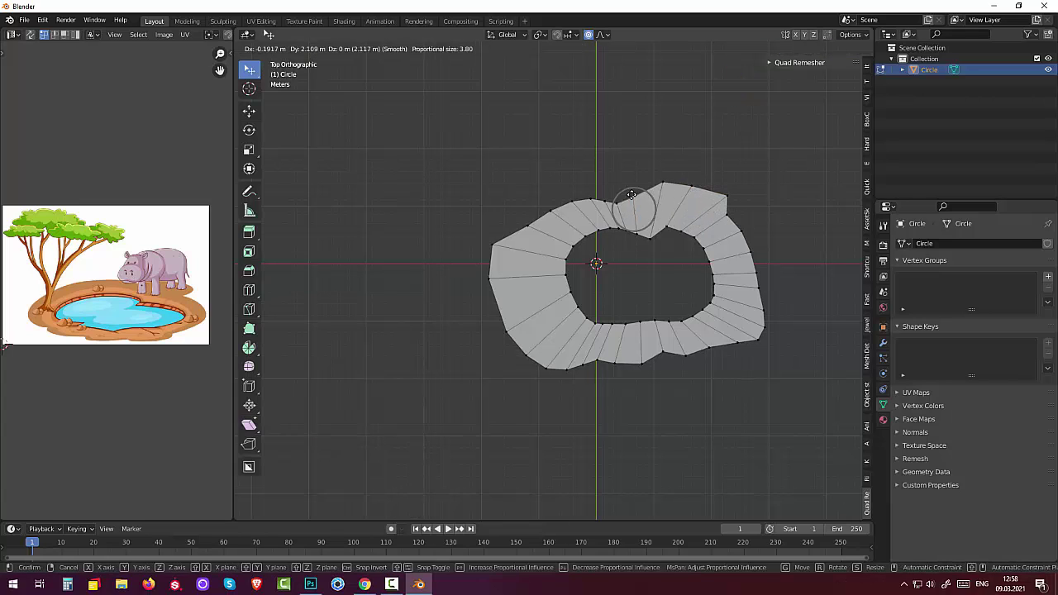
left_click(617, 199)
left_click(605, 200)
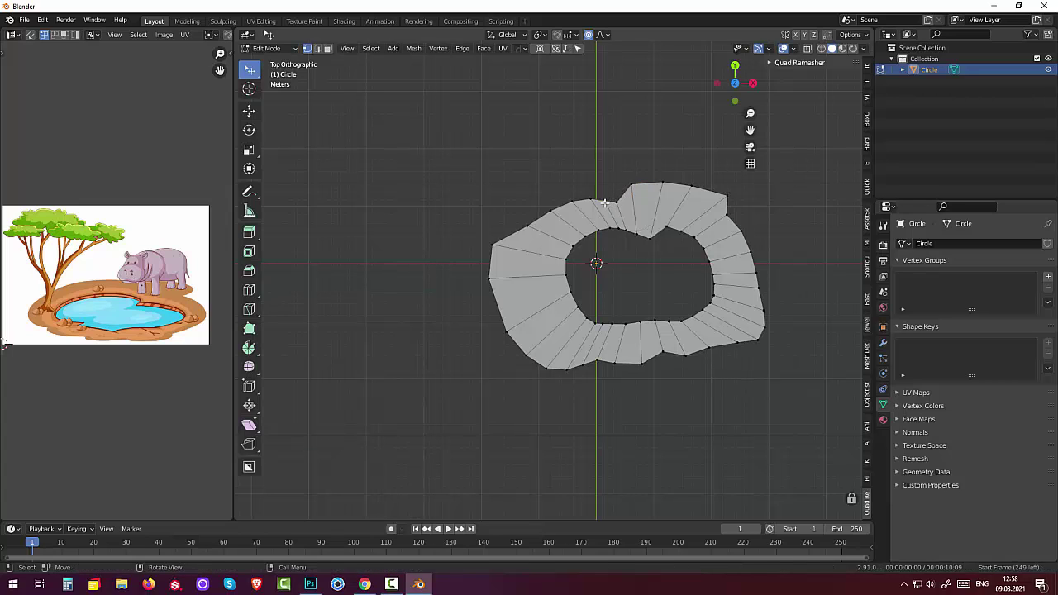
key("g")
left_click(609, 193)
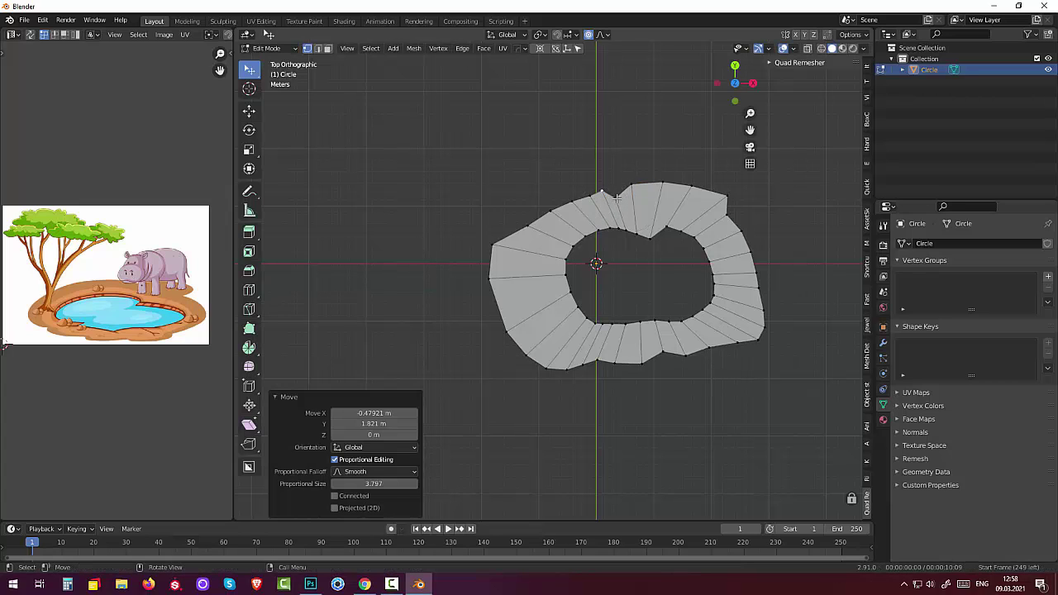
left_click(602, 192)
key("g")
left_click(603, 187)
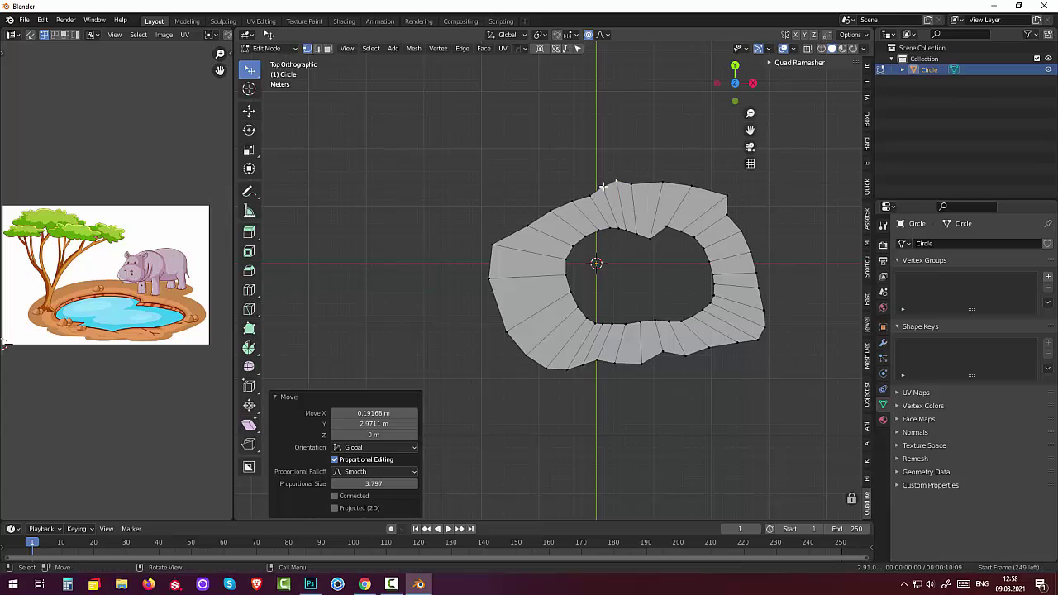
- Push the top-left outer vertices outward to the left and nudge the top vertex
left_click(572, 202)
key("g")
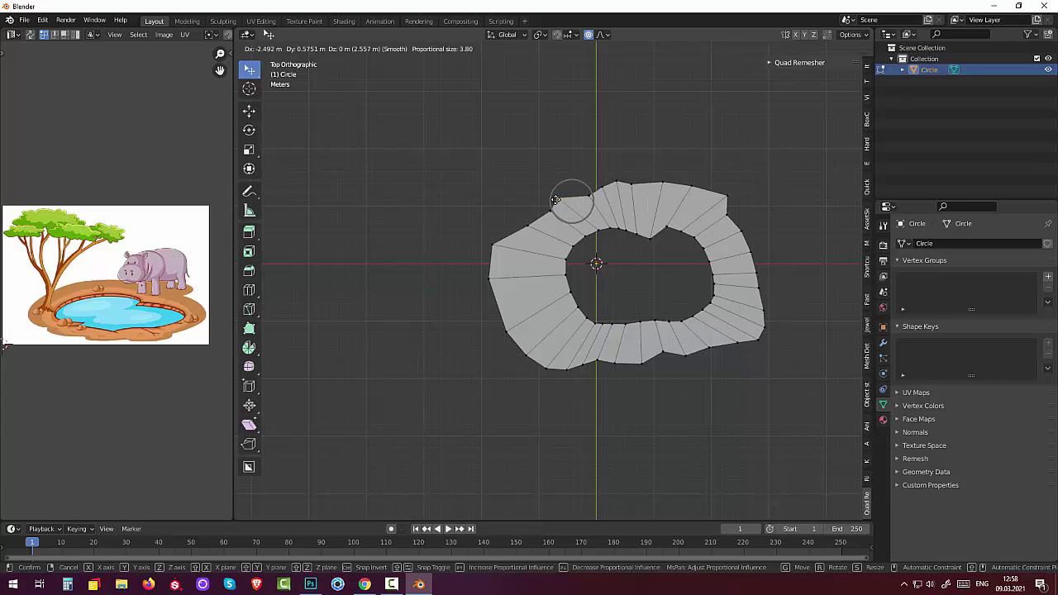
left_click(554, 203)
left_click(551, 213)
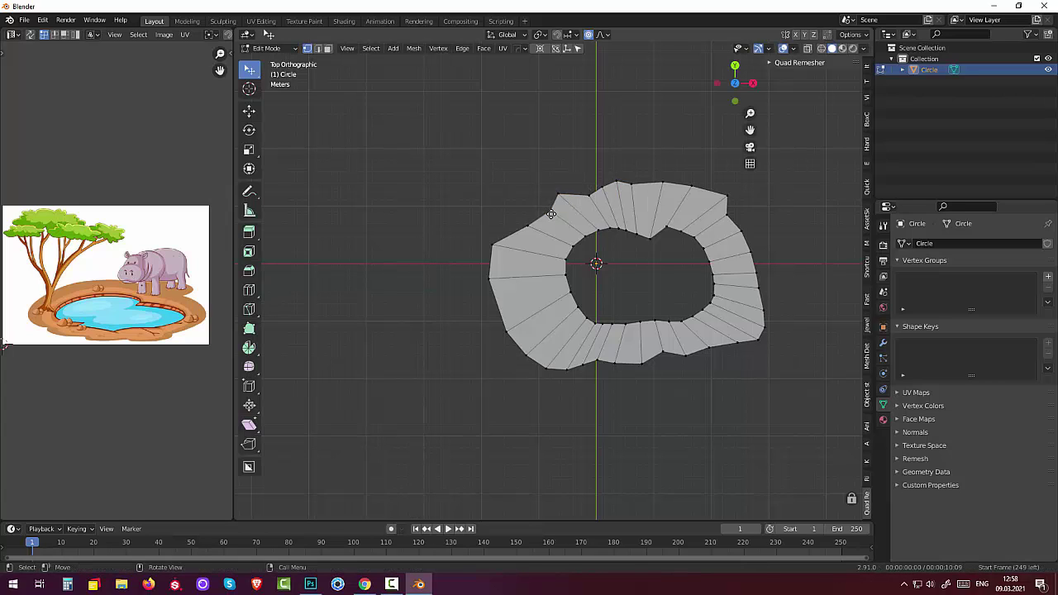
key("g")
left_click(538, 220)
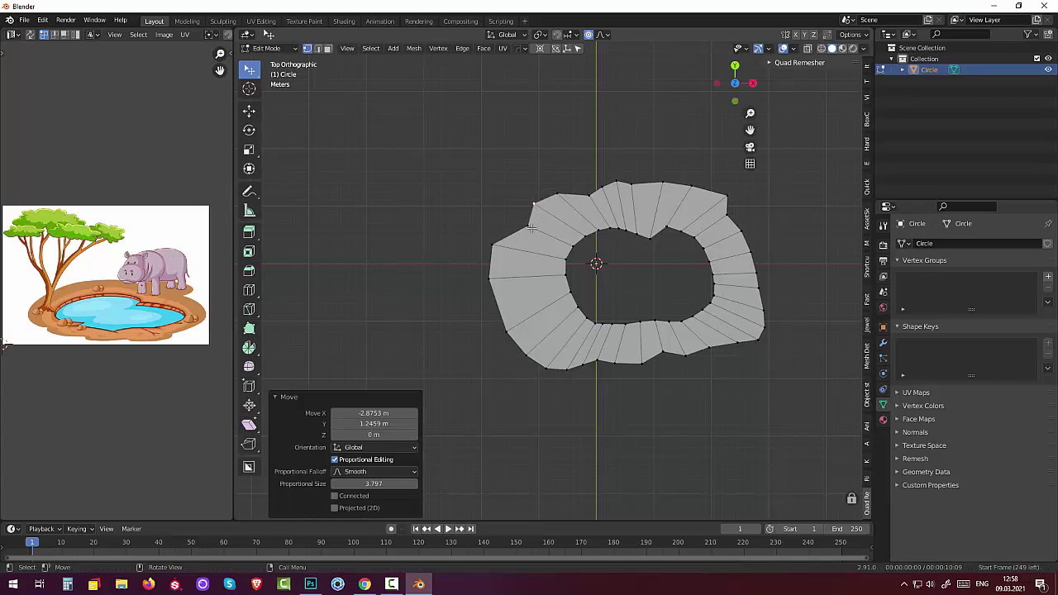
left_click(522, 225)
key("g")
left_click(542, 221)
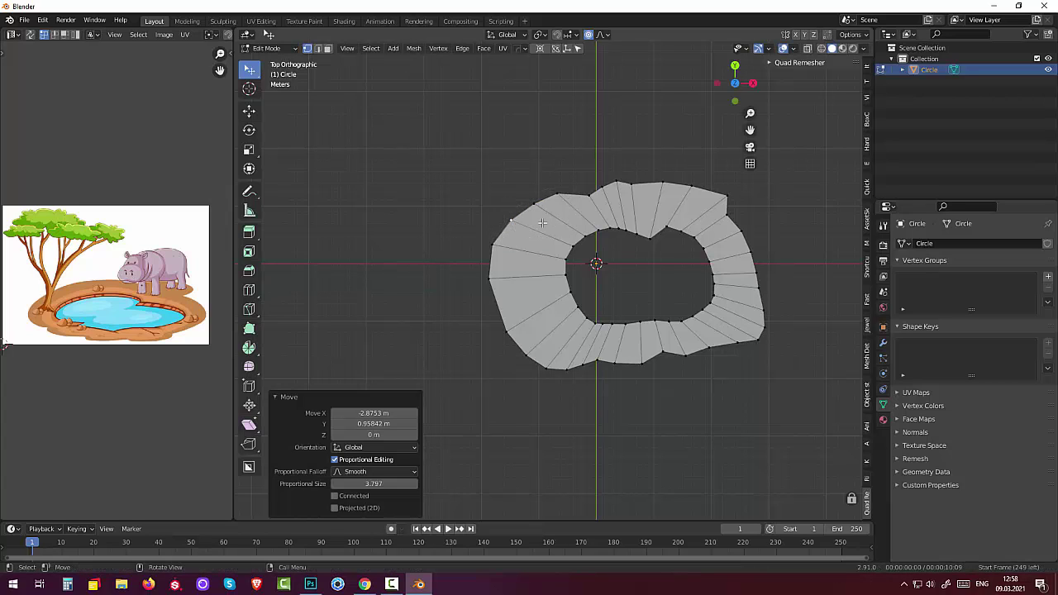
left_click(589, 196)
key("g")
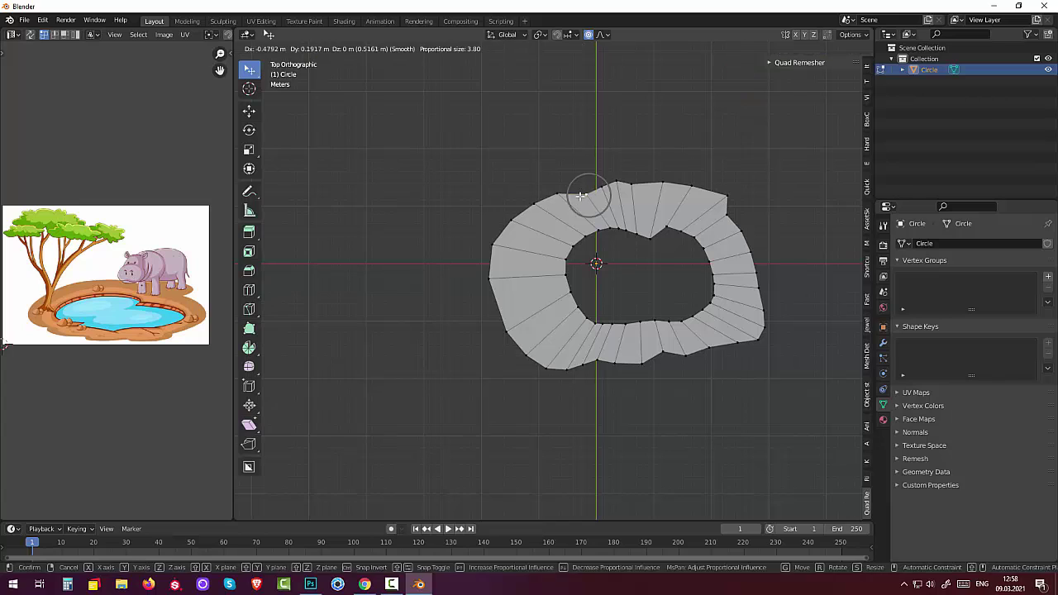
left_click(585, 196)
- Push the upper-right and right-side vertices outward to bulge the right edge
left_click(725, 219)
key("g")
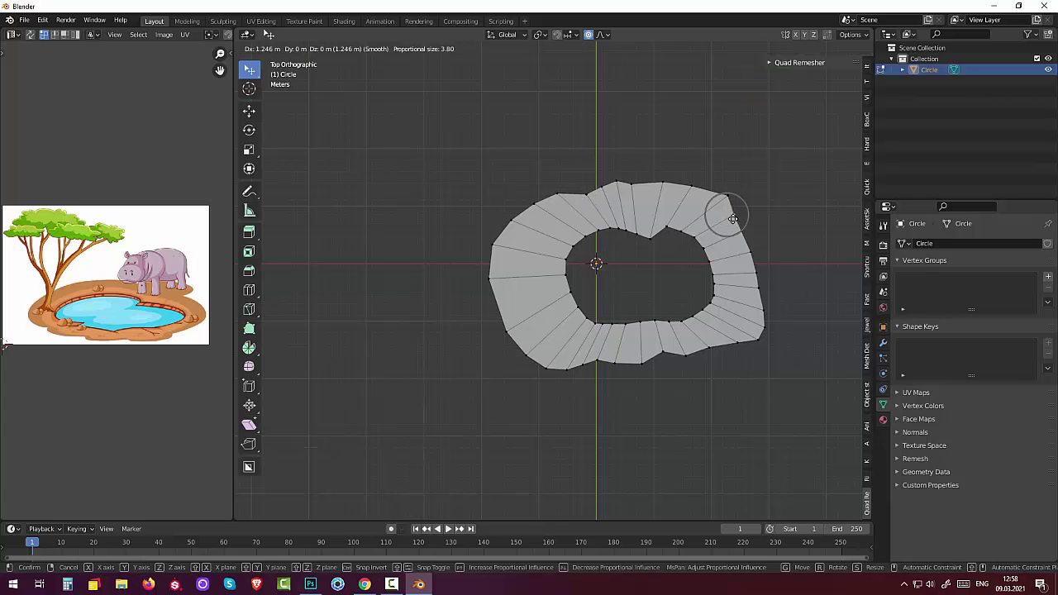
left_click(743, 223)
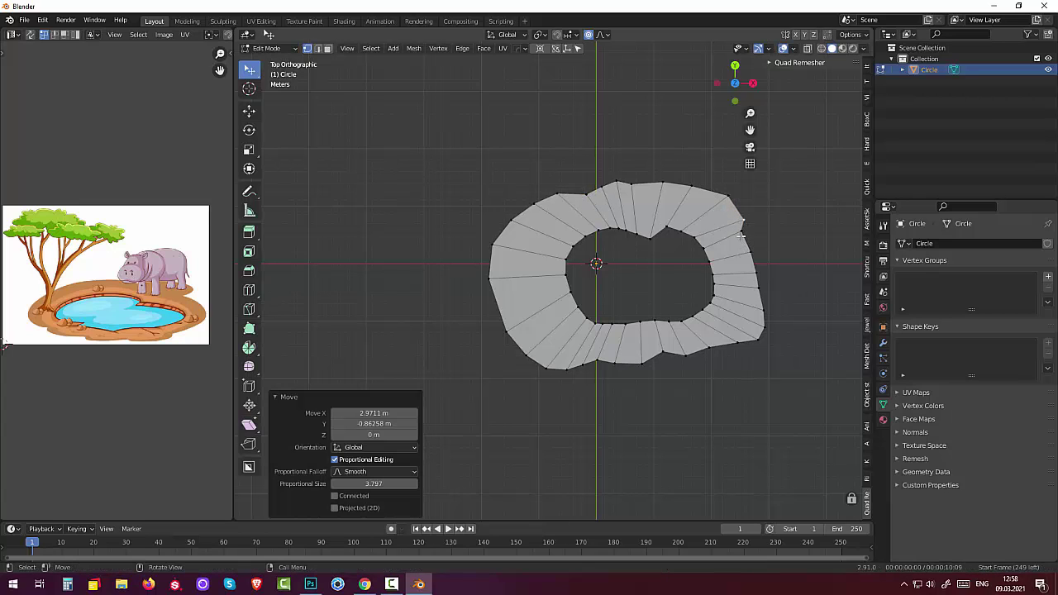
left_click(743, 235)
key("g")
left_click(750, 253)
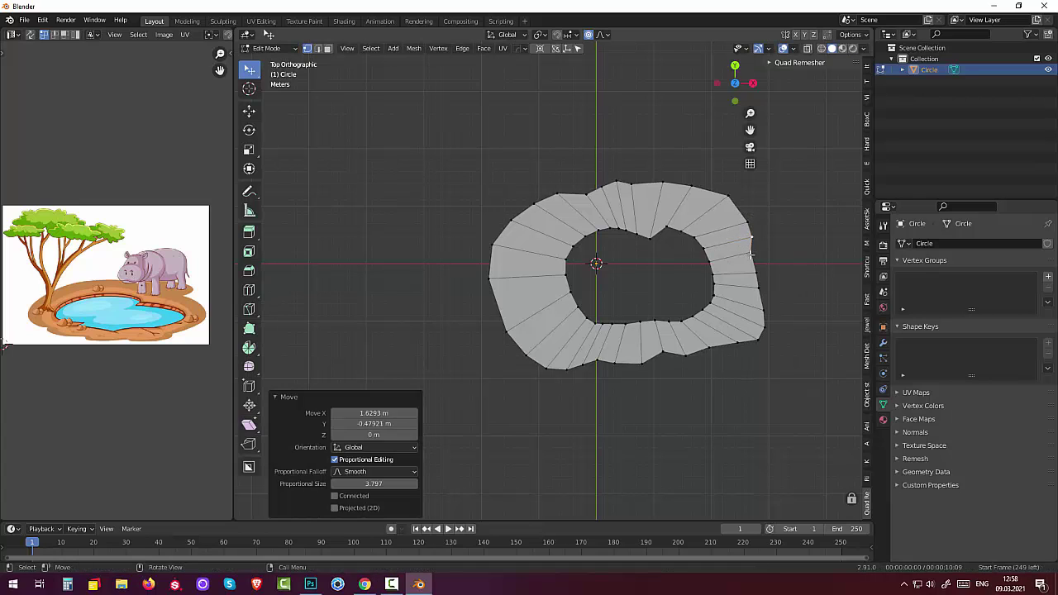
left_click(749, 239)
key("g")
left_click(761, 256)
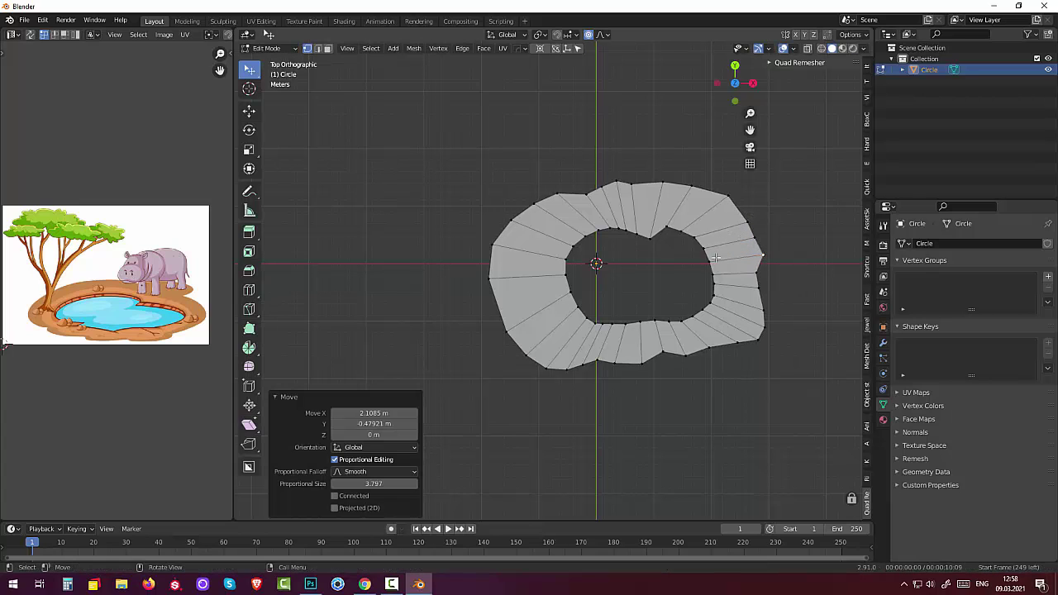
- Slightly nudge one vertex on the inner top edge and one on the inner bottom edge
left_click(653, 236)
key("g")
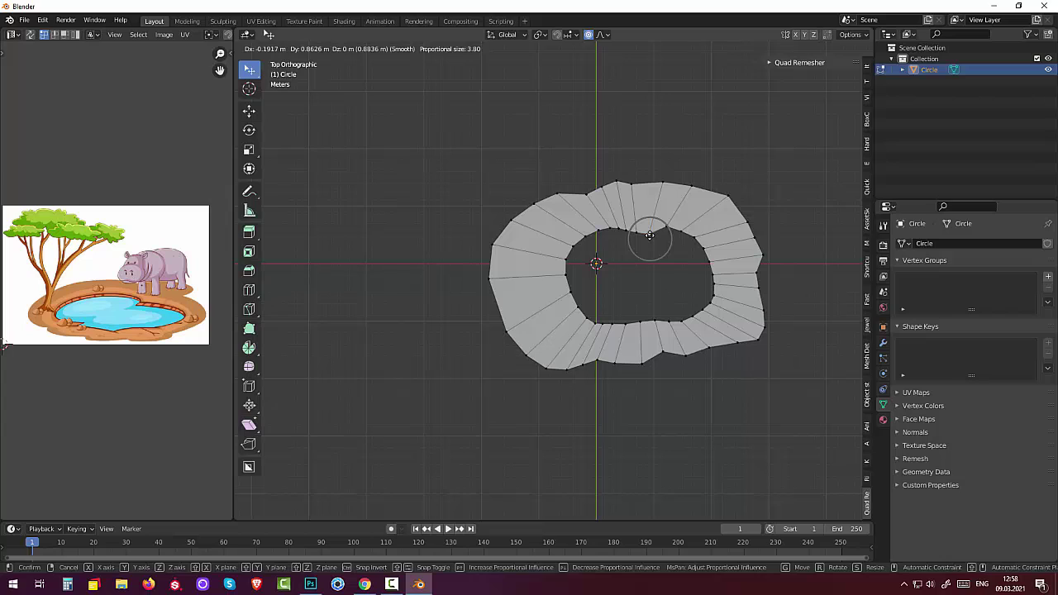
left_click(649, 235)
left_click(595, 322)
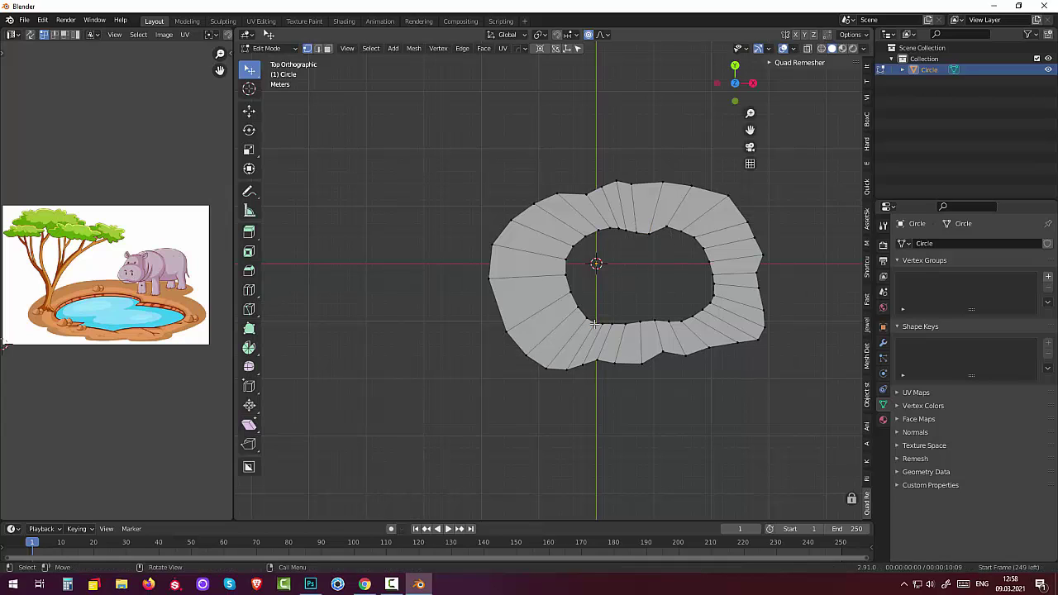
key("g")
left_click(595, 322)
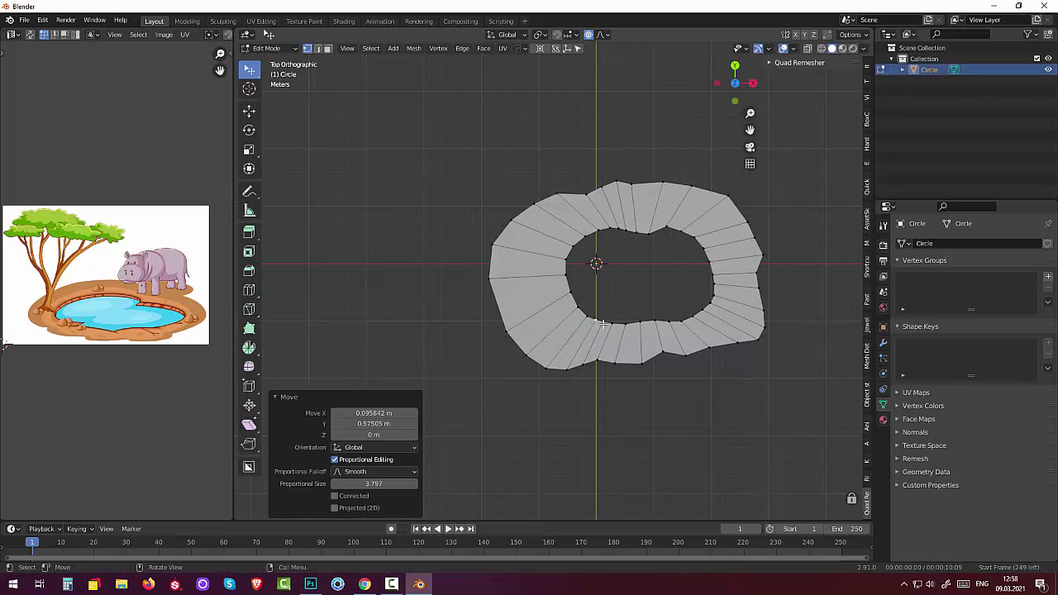
- Pull the lower-right outer vertices down and outward with falloff size 3.797
left_click(661, 351)
key("g")
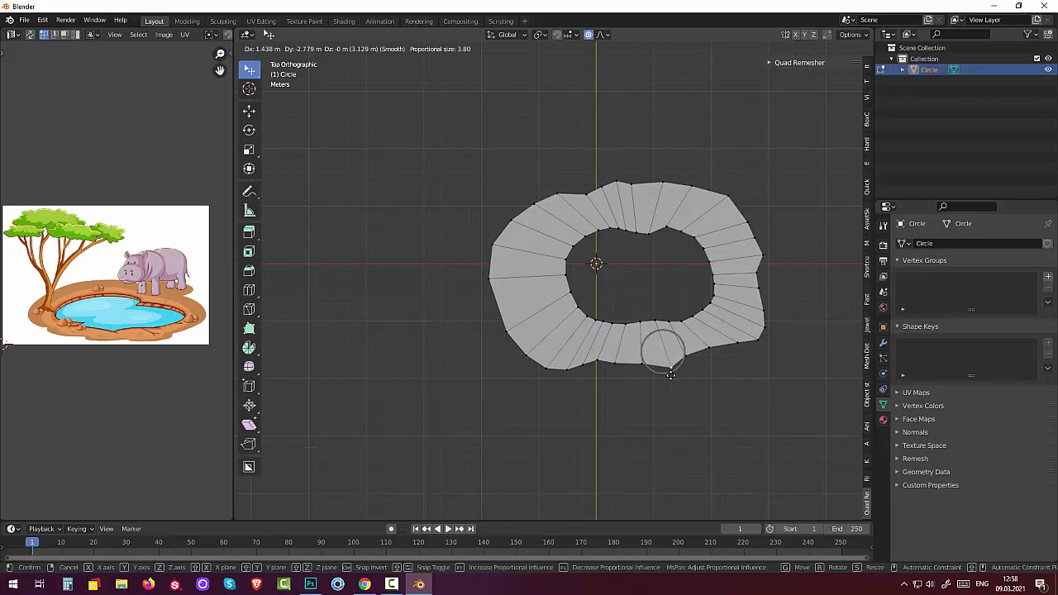
left_click(673, 361)
left_click(686, 357)
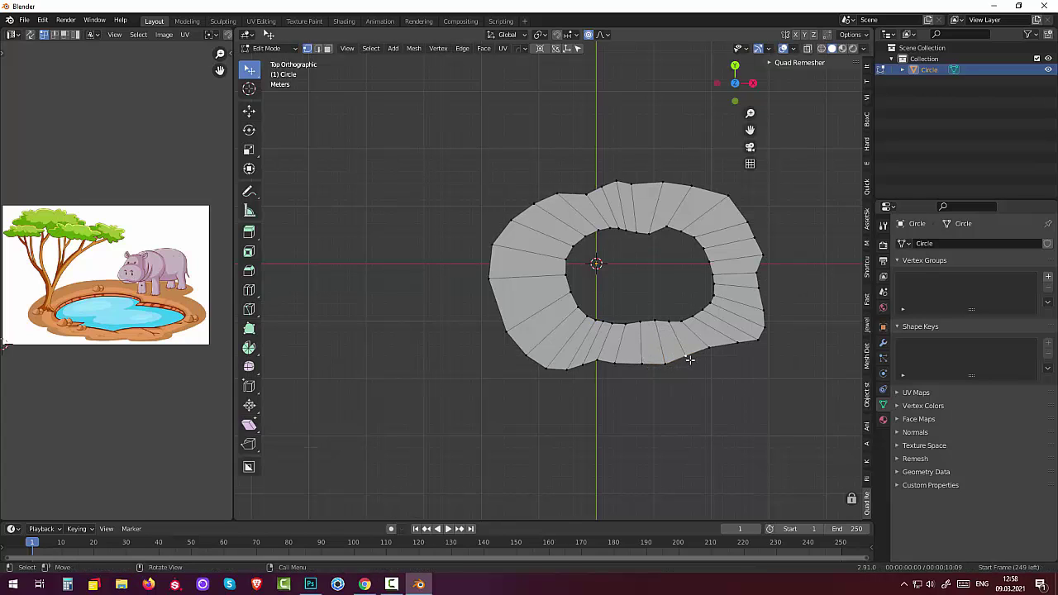
key("g")
left_click(699, 366)
left_click(709, 353)
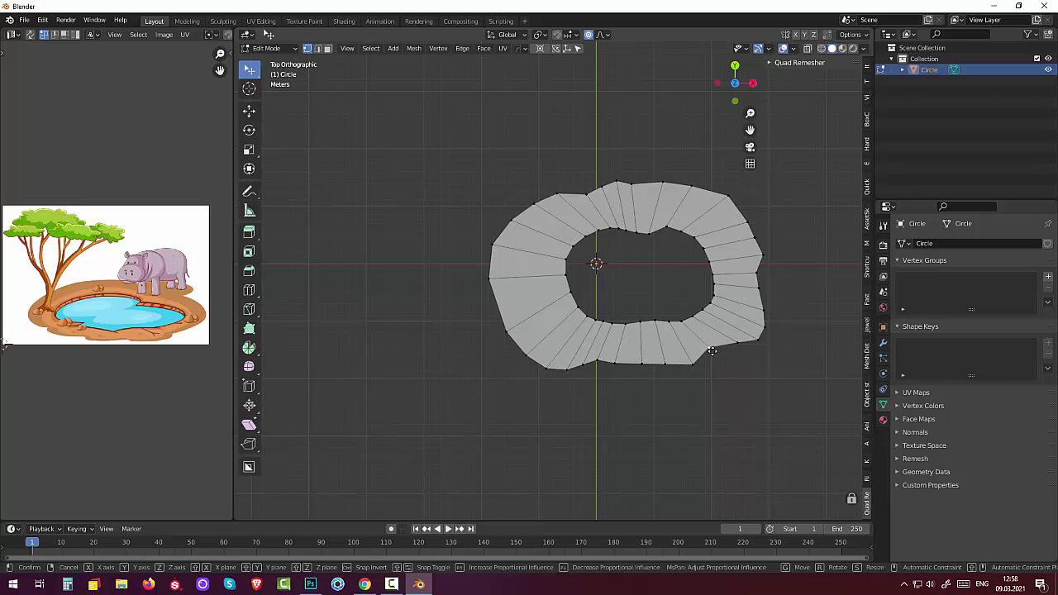
key("g")
left_click(709, 354)
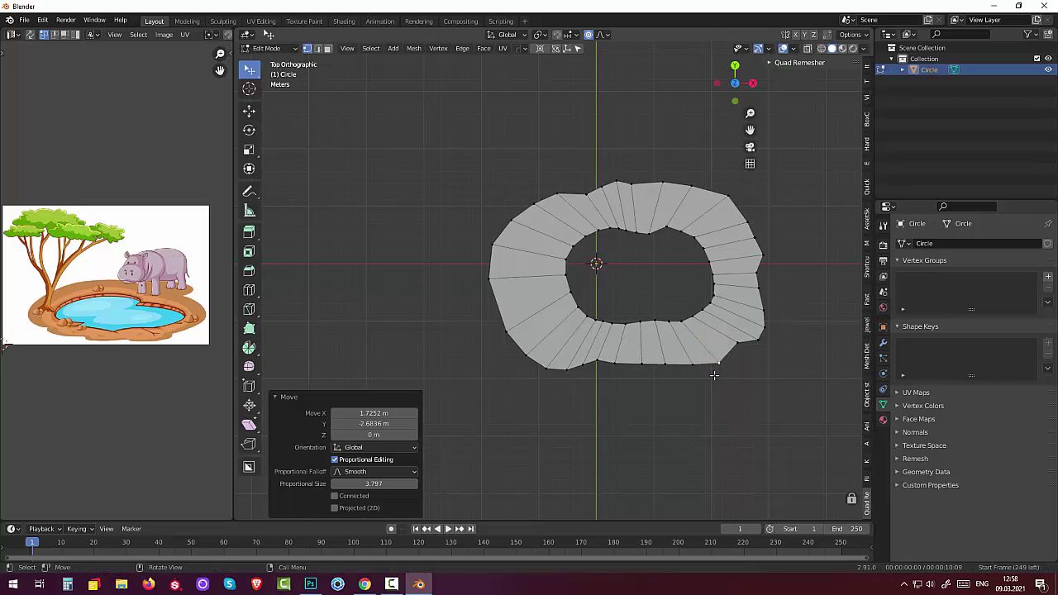
mouse_move(748, 367)
middle_mouse_down()
mouse_move(729, 251)
mouse_move(751, 267)
mouse_move(732, 265)
mouse_move(679, 295)
mouse_move(658, 274)
middle_mouse_up()
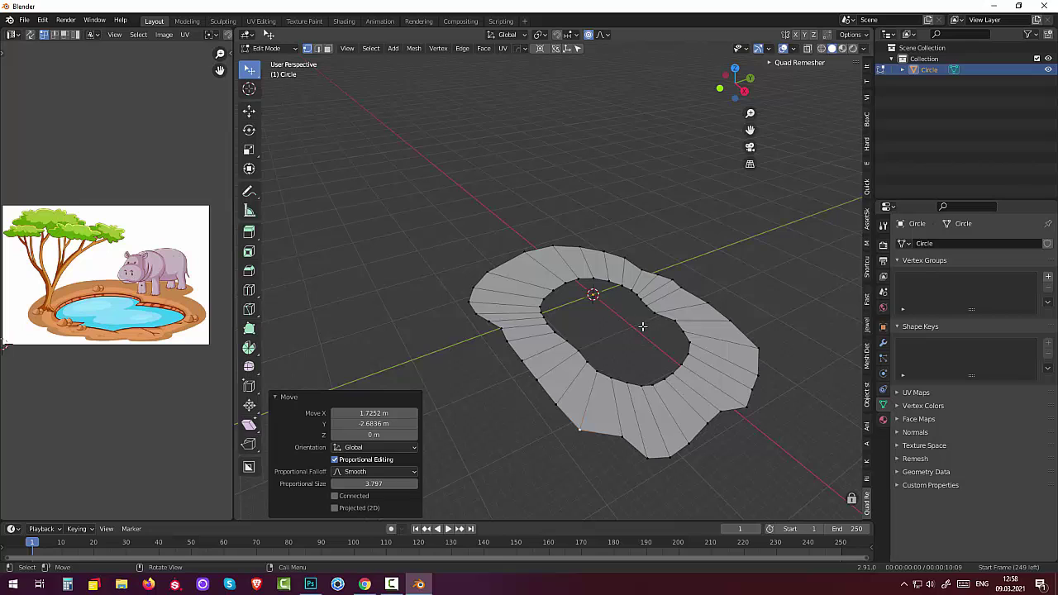
- Orbit from Top Orthographic into a perspective view of the irregular ring
mouse_move(643, 327)
middle_mouse_down()
mouse_move(699, 349)
mouse_move(751, 390)
mouse_move(772, 386)
mouse_move(750, 369)
middle_mouse_up()
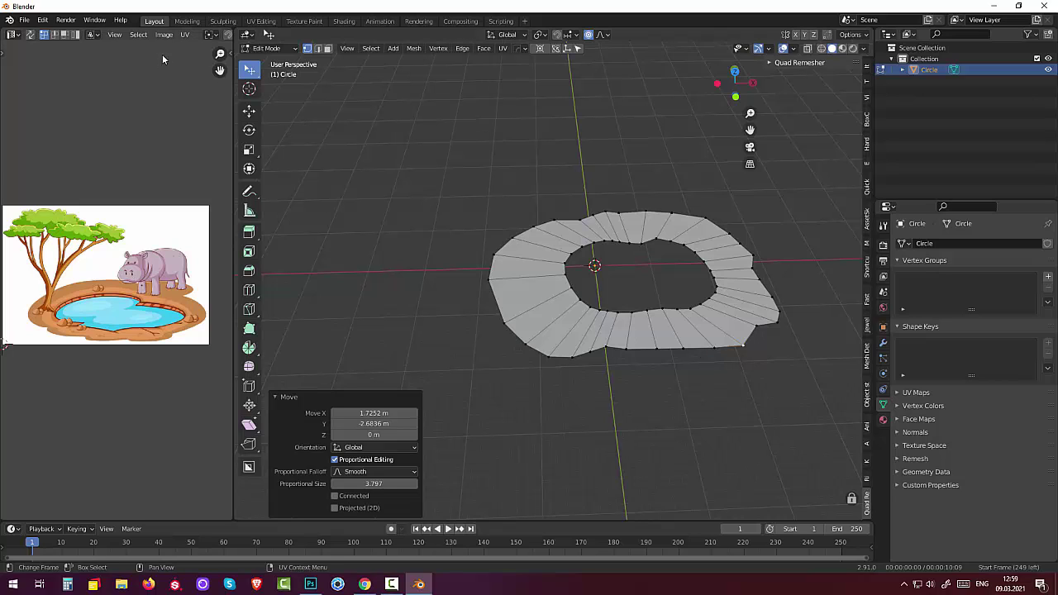
- Switch to Object Mode and add a Subdivision Surface modifier with viewport level 2
left_click(266, 47)
left_click(273, 66)
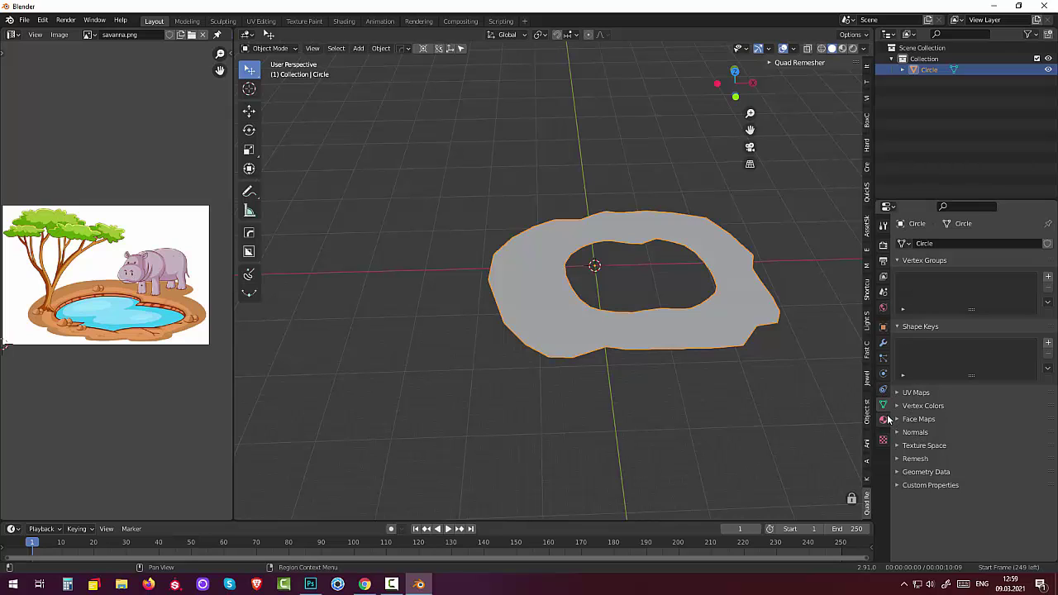
left_click(883, 342)
left_click(912, 244)
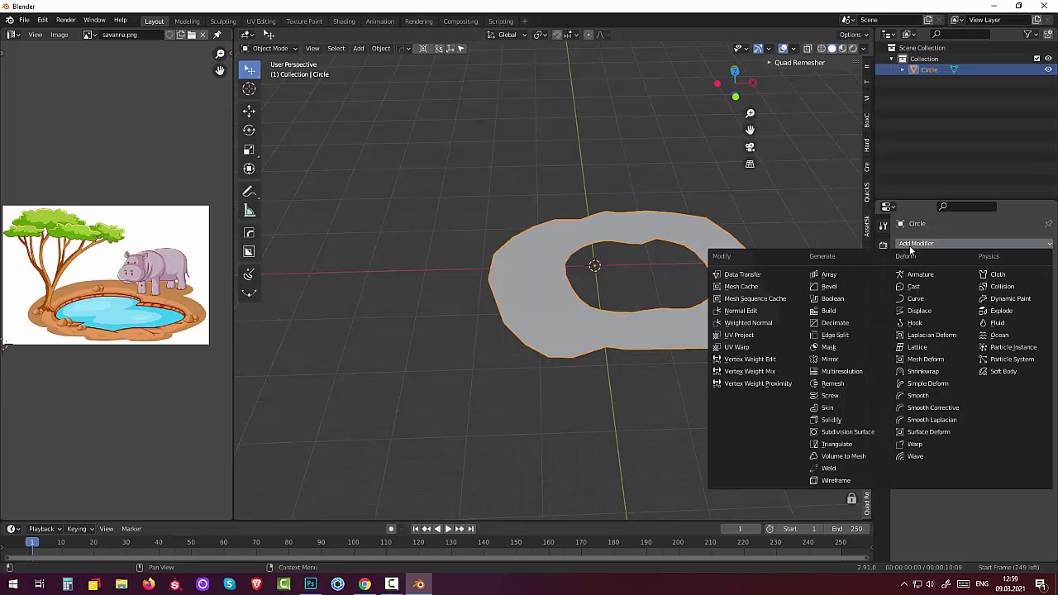
left_click(863, 433)
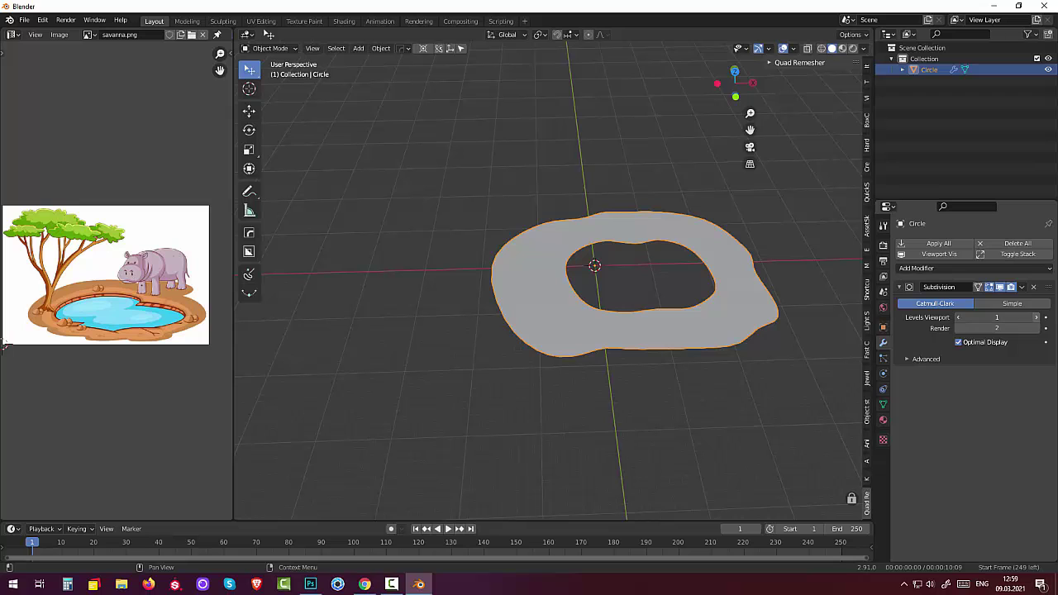
left_click(1037, 318)
- Orbit and zoom around the smoothed ring to inspect the result
mouse_move(650, 384)
middle_mouse_down()
mouse_move(578, 401)
mouse_move(637, 390)
middle_mouse_up()
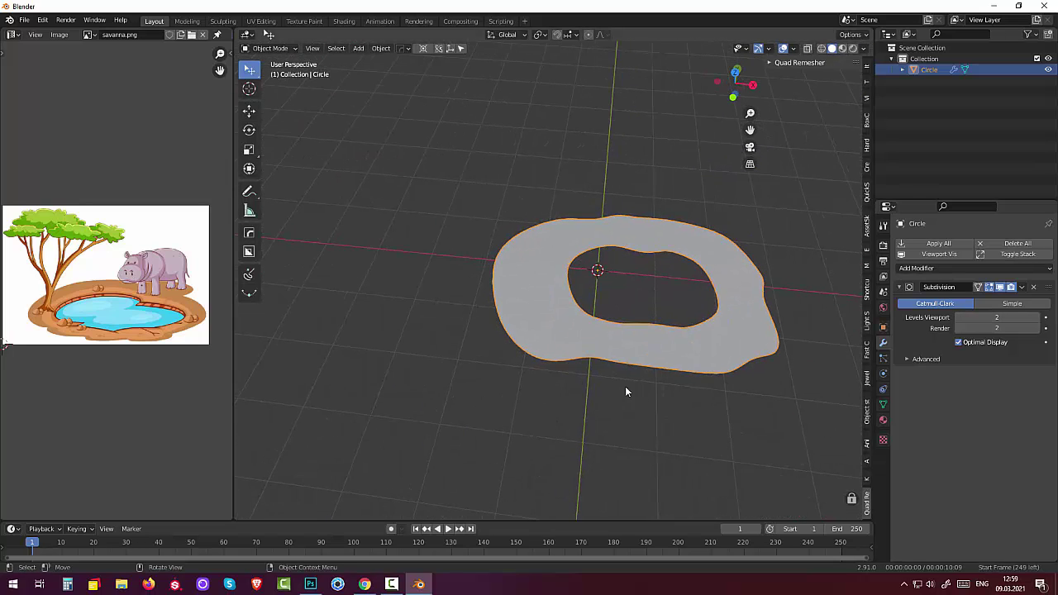
scroll(426, 226, "up", 1)
scroll(463, 338, "down", 3)
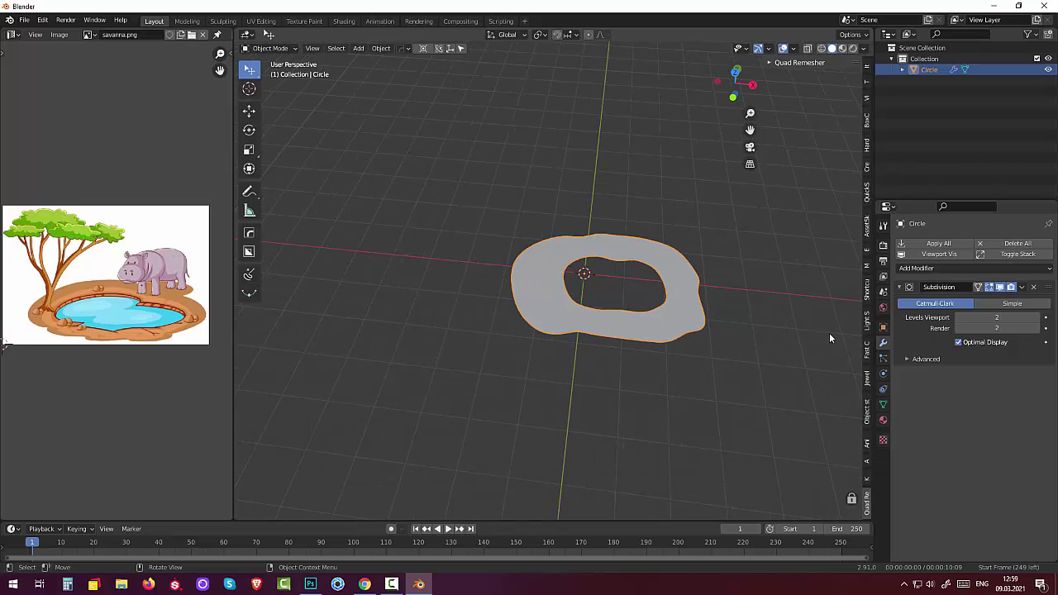
left_click(266, 49)
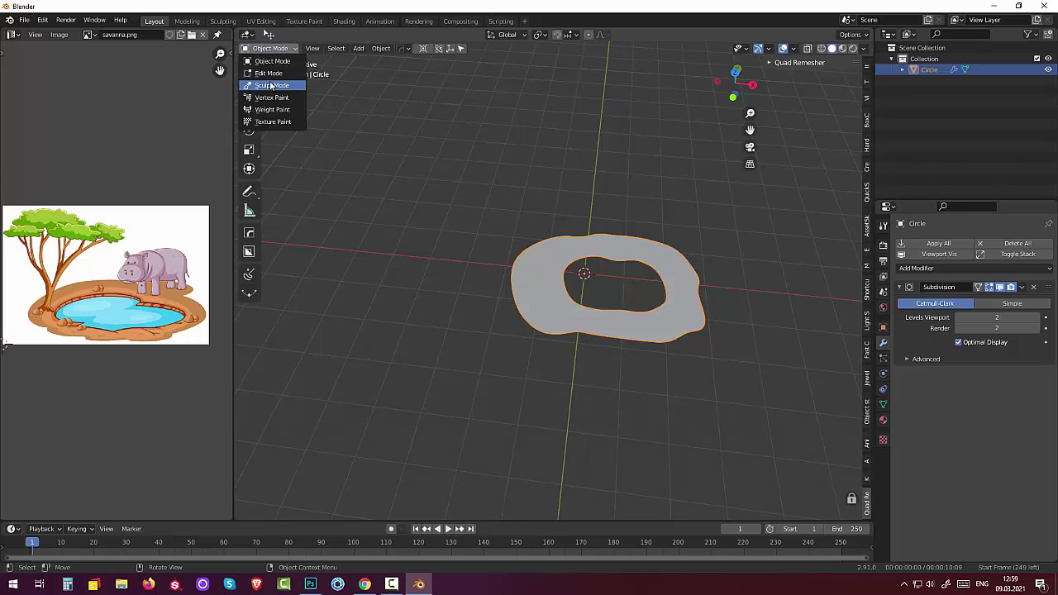
- In Edit Mode from top view, pull several bottom-edge vertices down with falloff
left_click(268, 72)
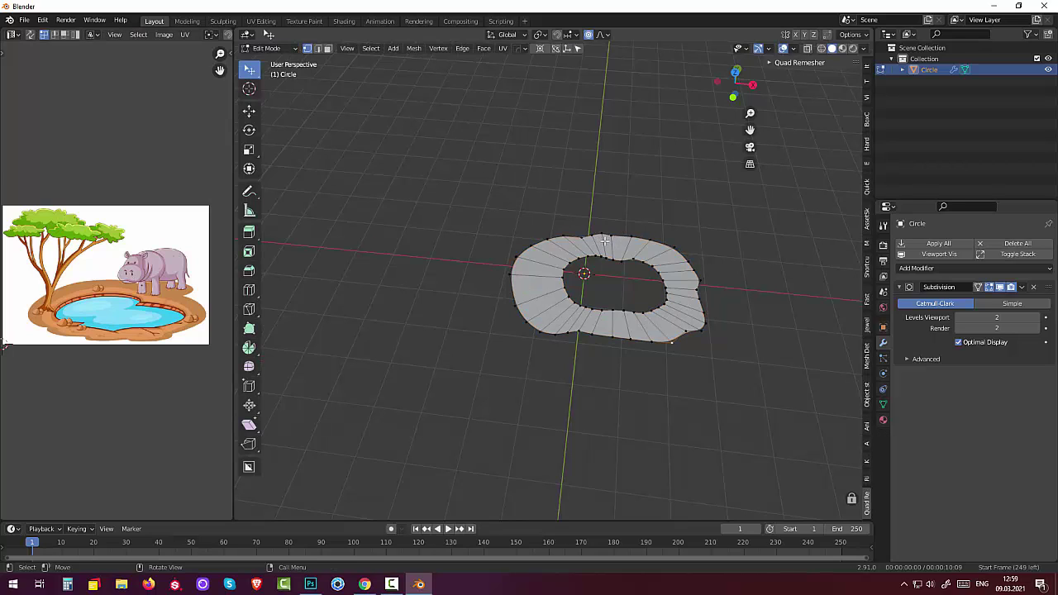
key("KP_7")
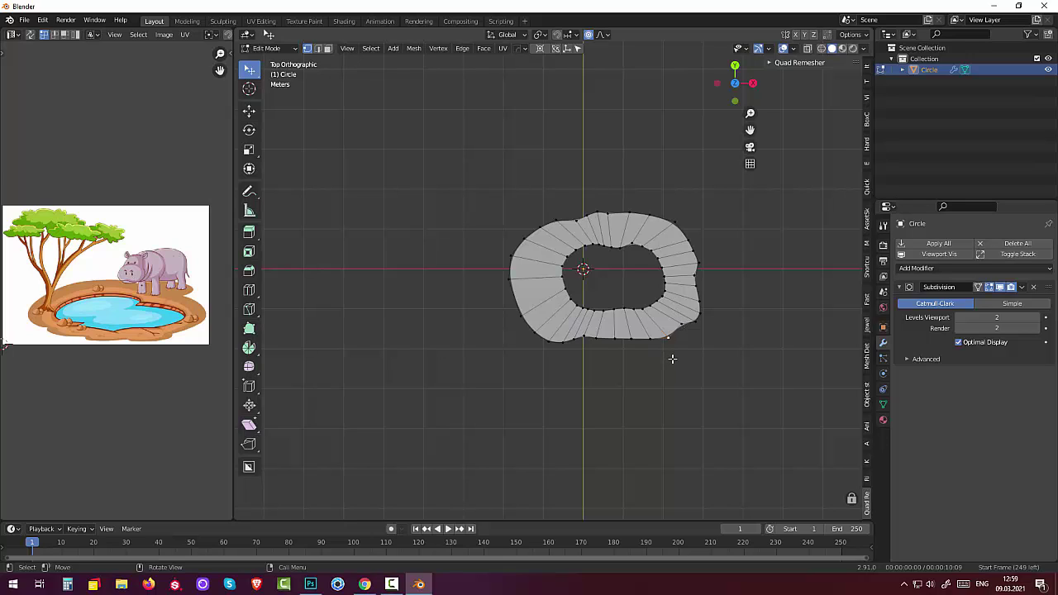
key("g")
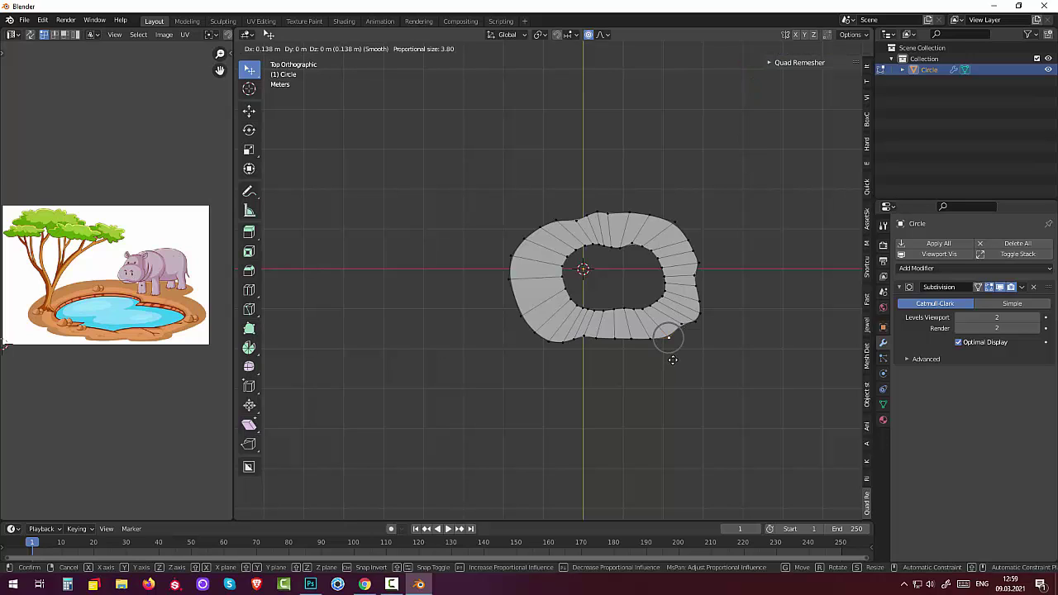
left_click(678, 363)
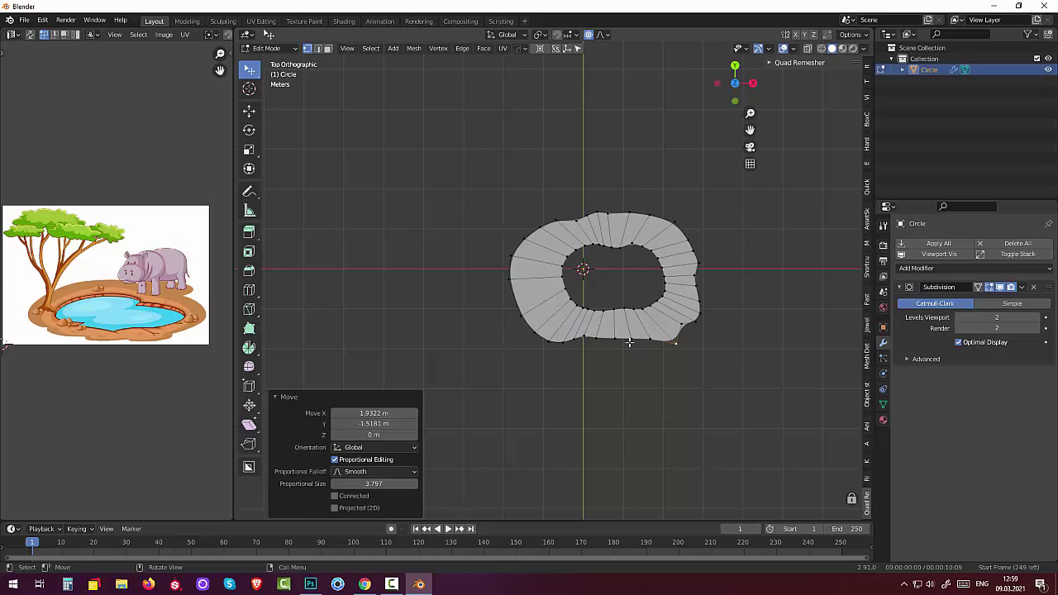
key("alt+a")
key("g")
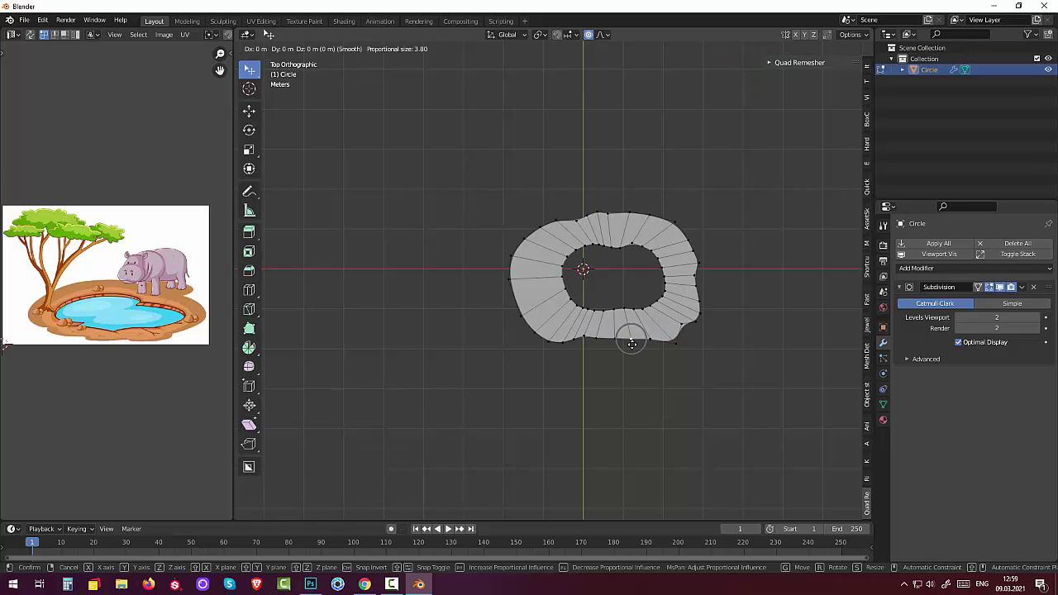
scroll(632, 345, "down", 5)
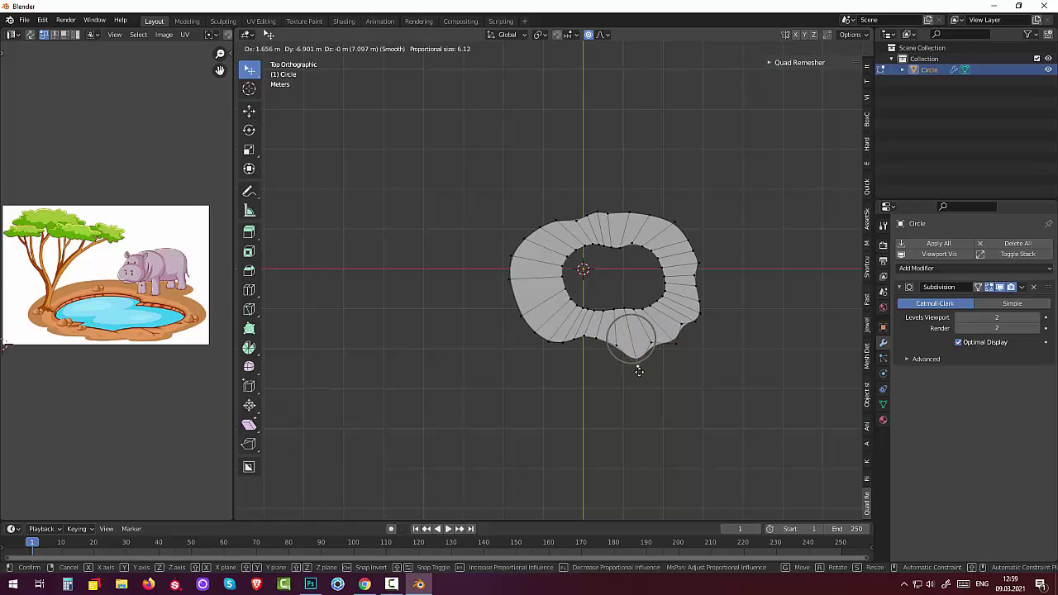
left_click(638, 372)
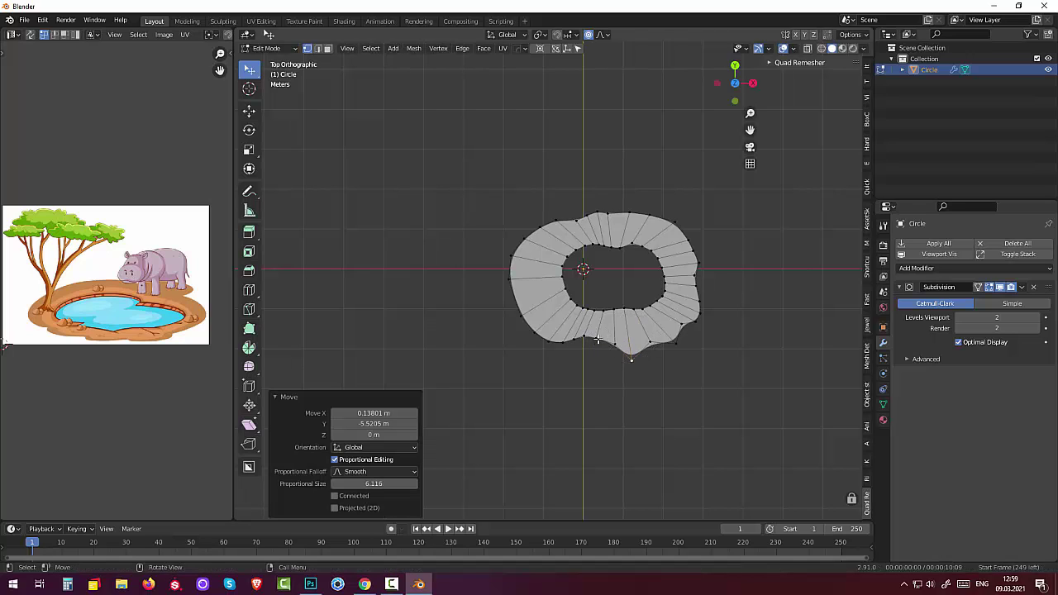
left_click(597, 339)
key("g")
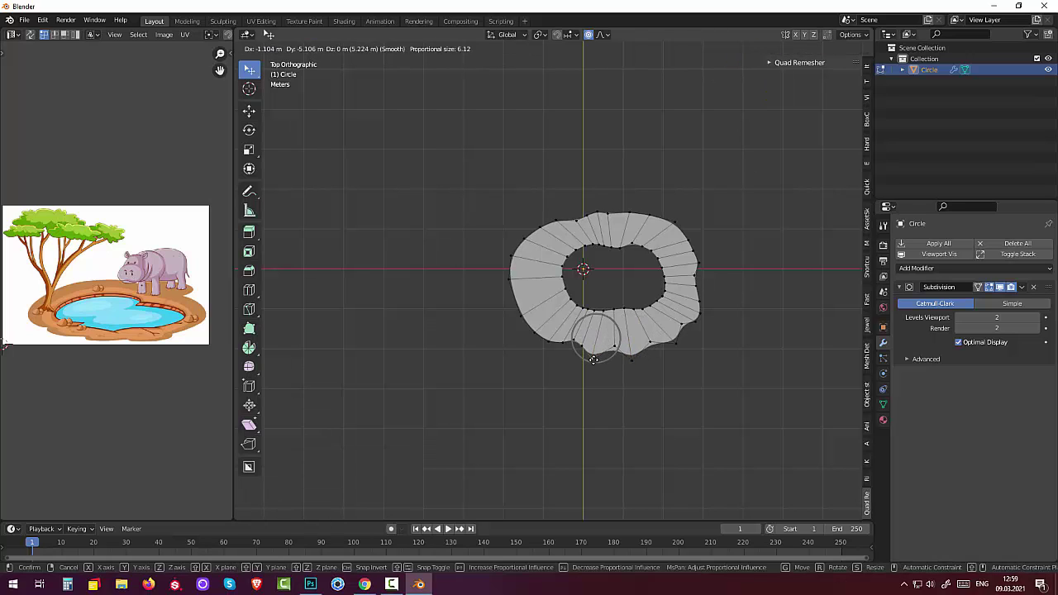
left_click(594, 359)
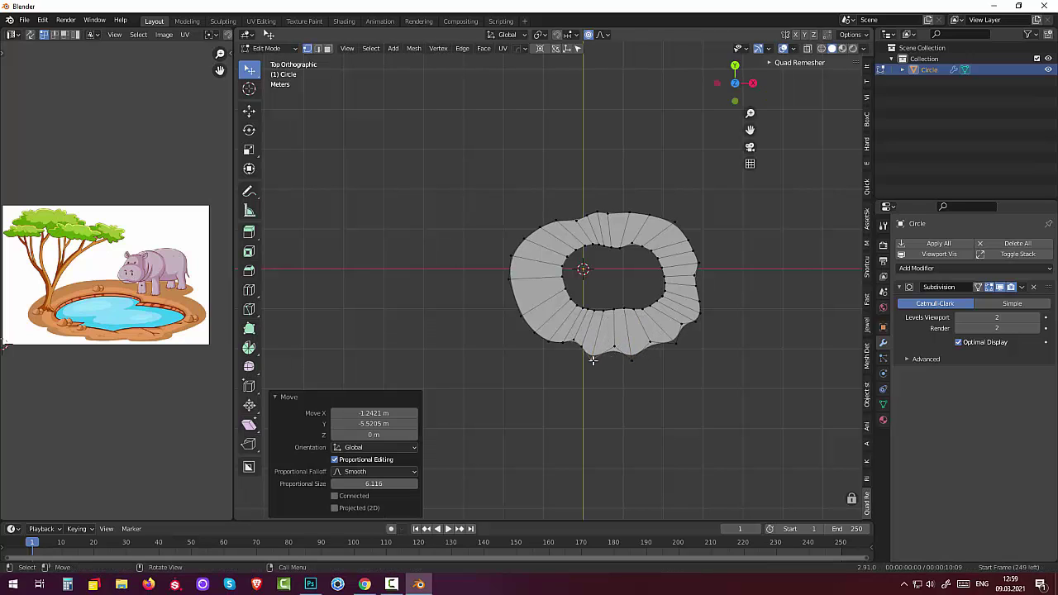
- Push a top vertex and a top-right vertex up and outward
left_click(650, 215)
key("g")
left_click(678, 212)
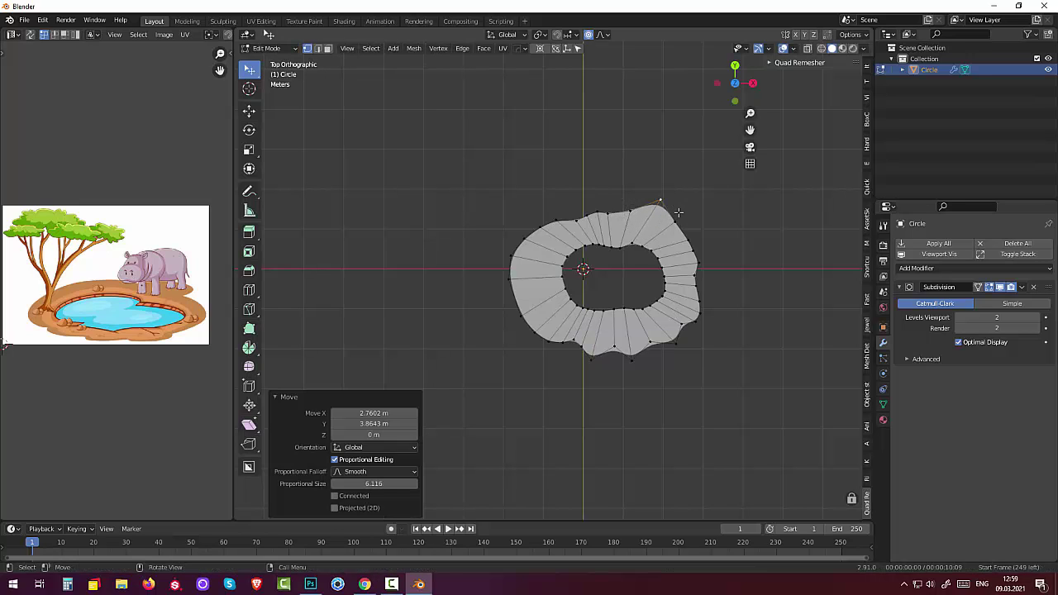
left_click(674, 221)
key("g")
left_click(707, 214)
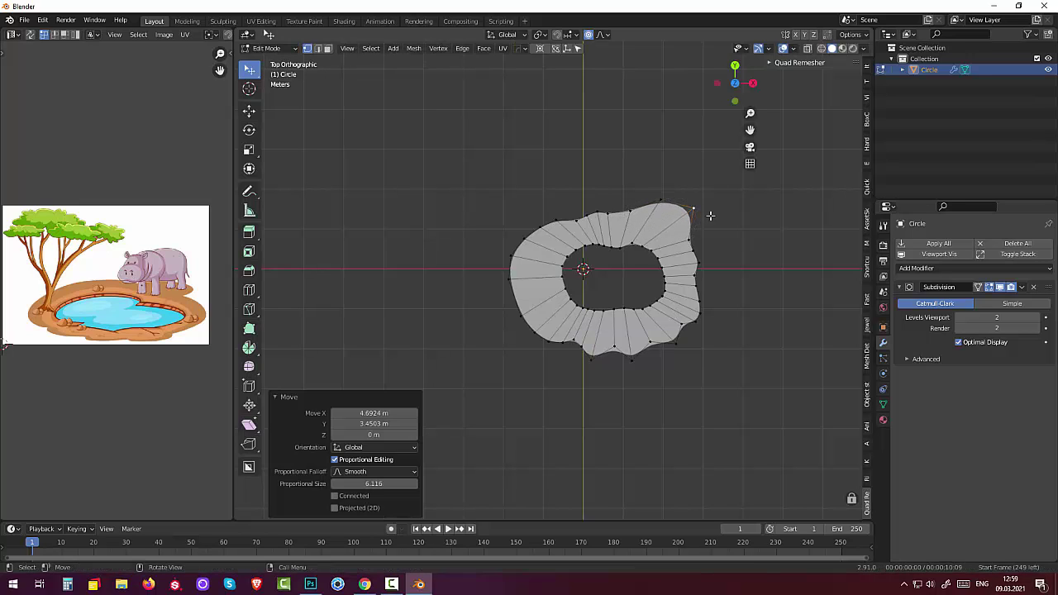
- Bulge the right side of the rim outward and reposition a top-edge vertex
left_click(692, 239)
key("g")
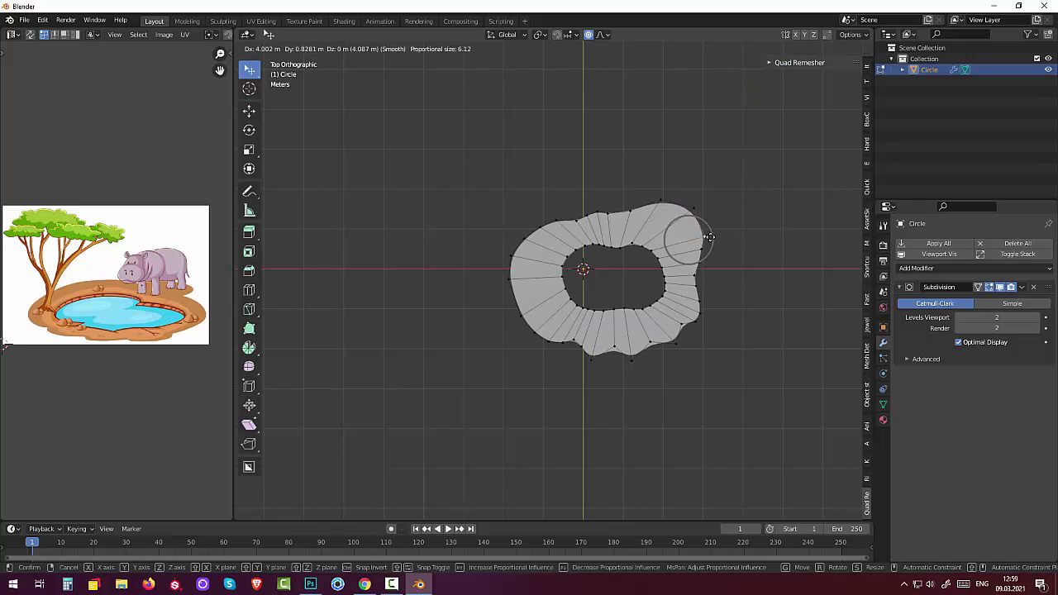
left_click(702, 247)
left_click(702, 247)
key("g")
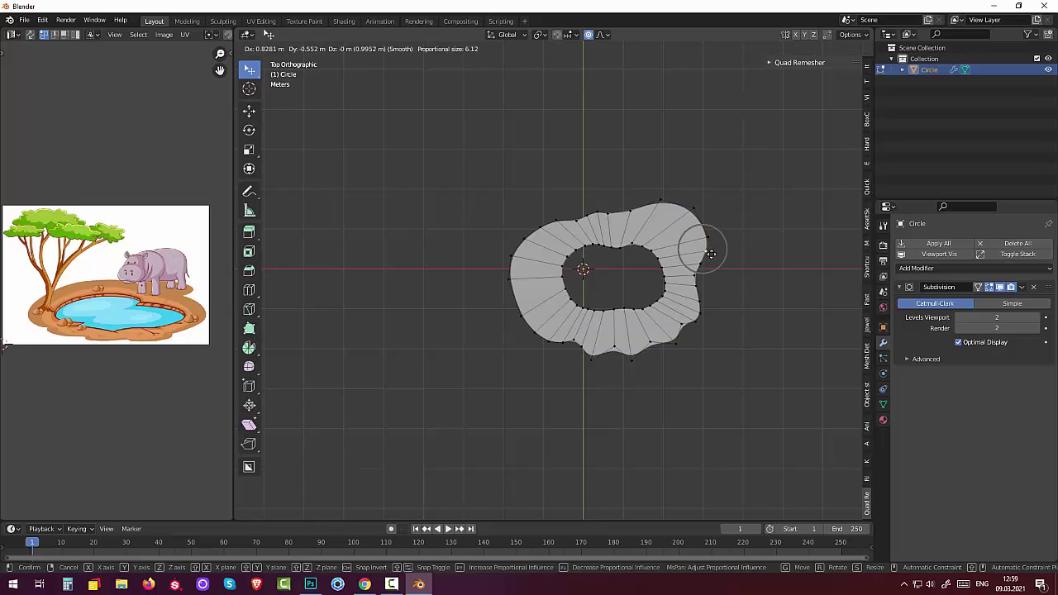
left_click(714, 251)
left_click(626, 209)
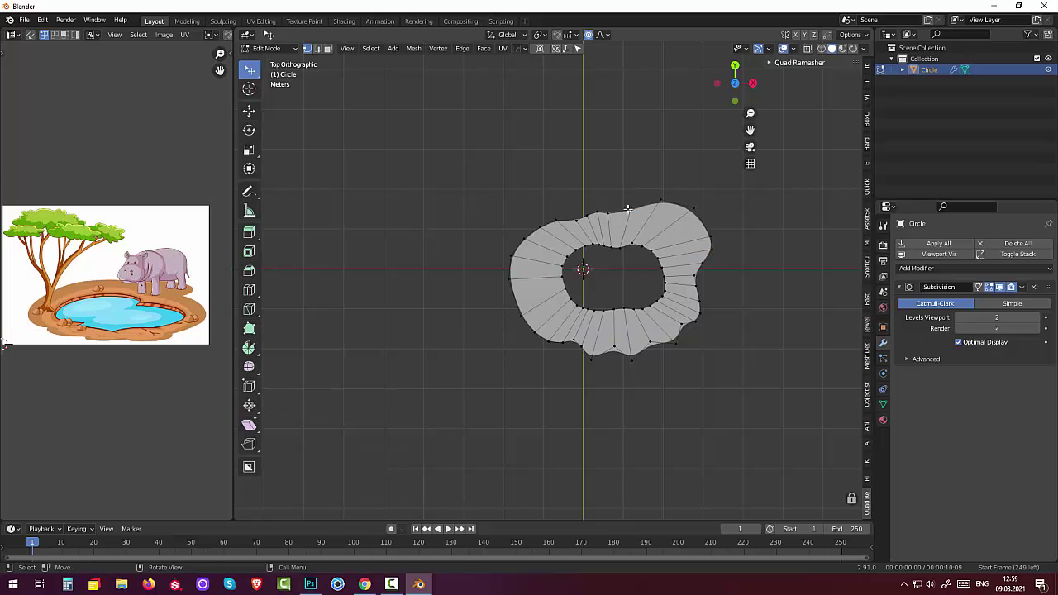
key("g")
left_click(620, 200)
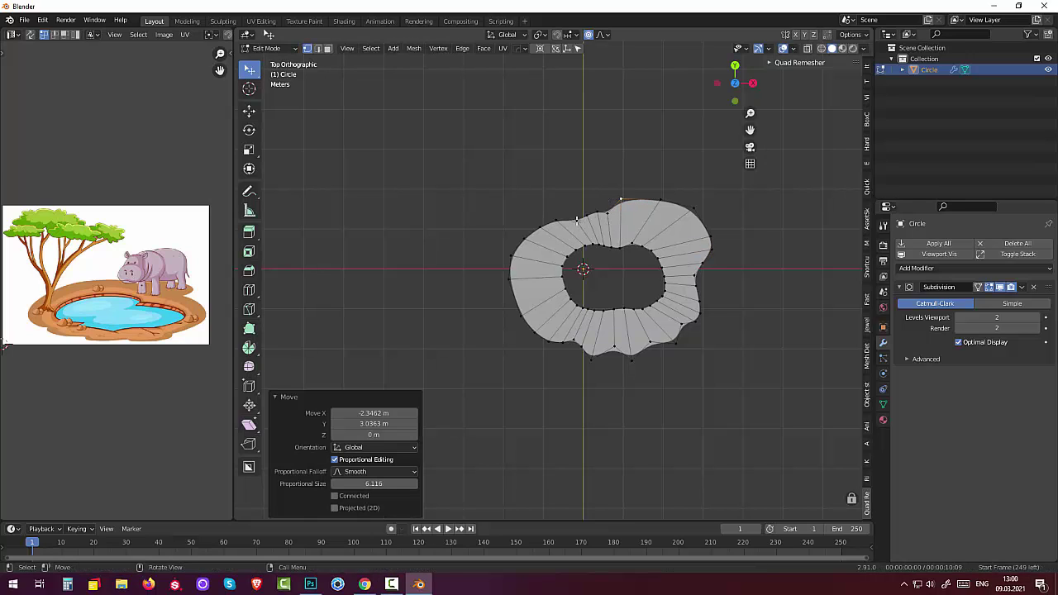
- Push the top-left and left-edge vertices progressively further left
left_click(577, 220)
key("g")
left_click(557, 222)
left_click(555, 223)
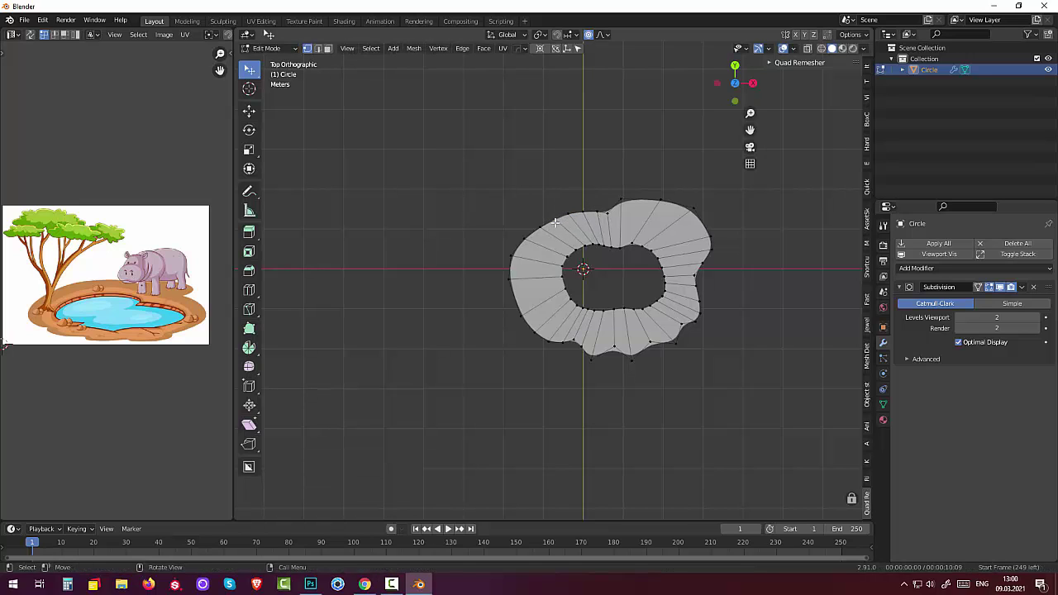
key("g")
left_click(541, 227)
left_click(529, 231)
key("g")
left_click(517, 258)
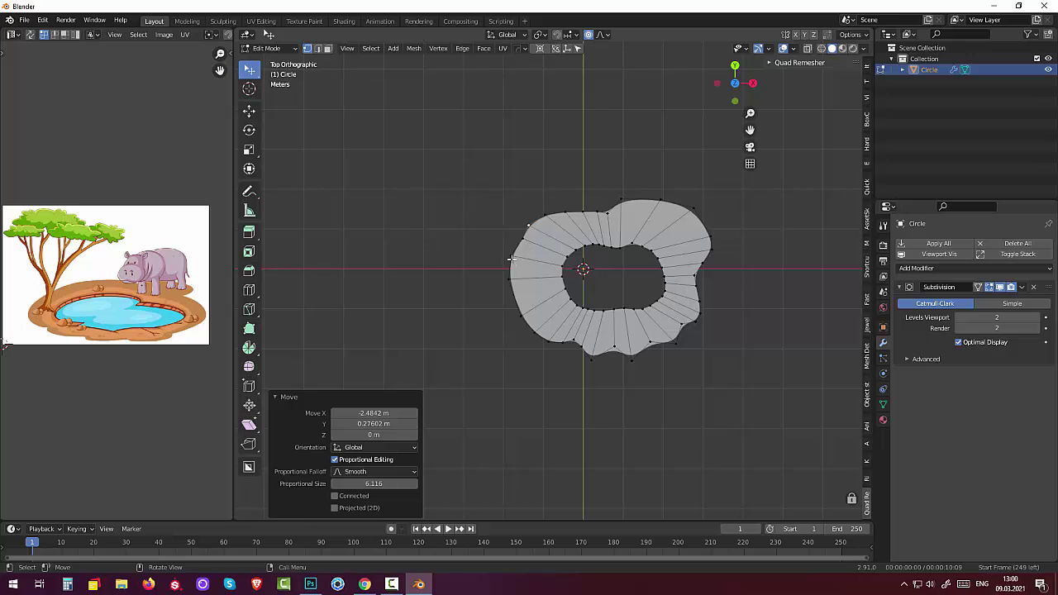
left_click(511, 258)
key("g")
left_click(485, 266)
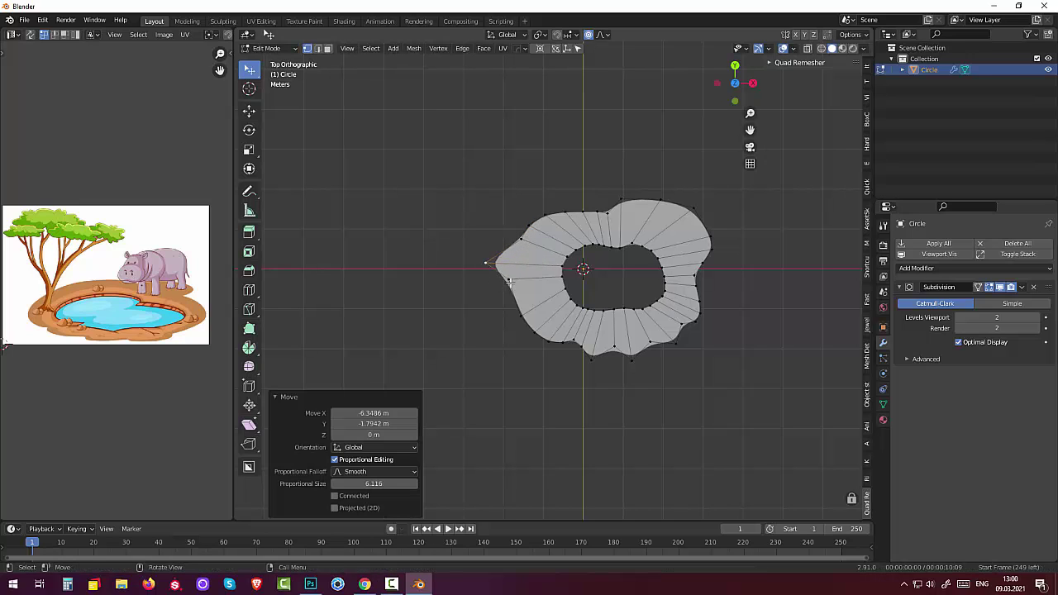
- Push a lower-left vertex down-left and fine-tune a neighbouring rim vertex
left_click(511, 282)
key("g")
left_click(499, 306)
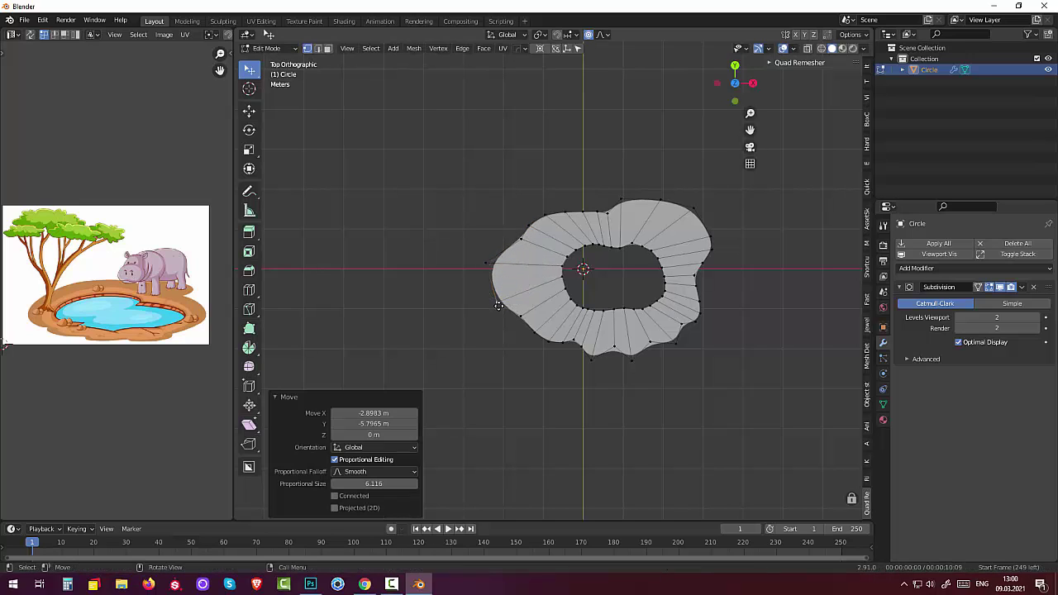
left_click(521, 318)
key("g")
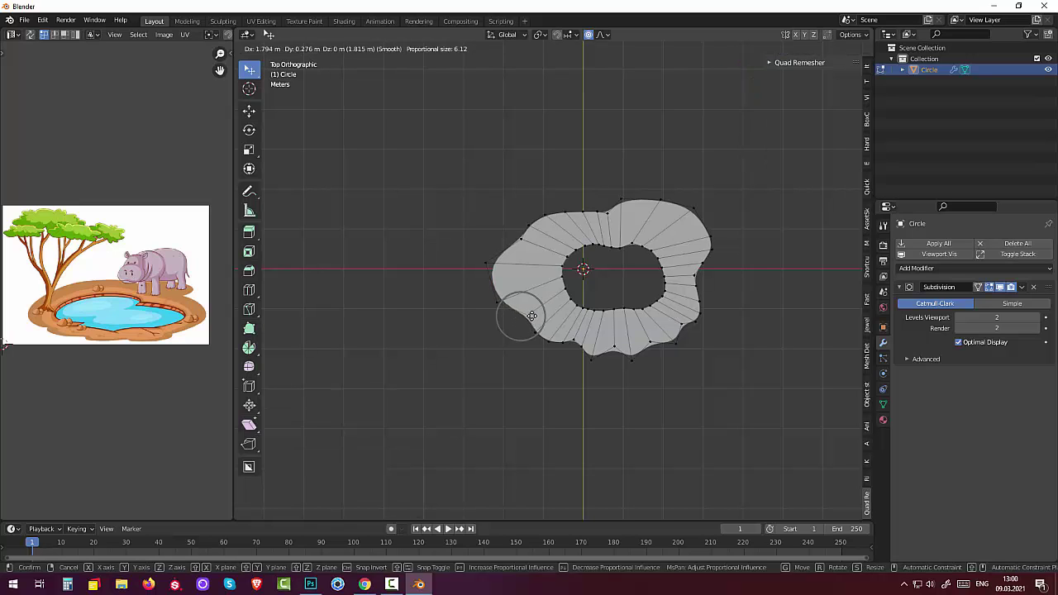
left_click(531, 315)
mouse_move(596, 386)
middle_mouse_down()
mouse_move(574, 339)
mouse_move(585, 342)
middle_mouse_up()
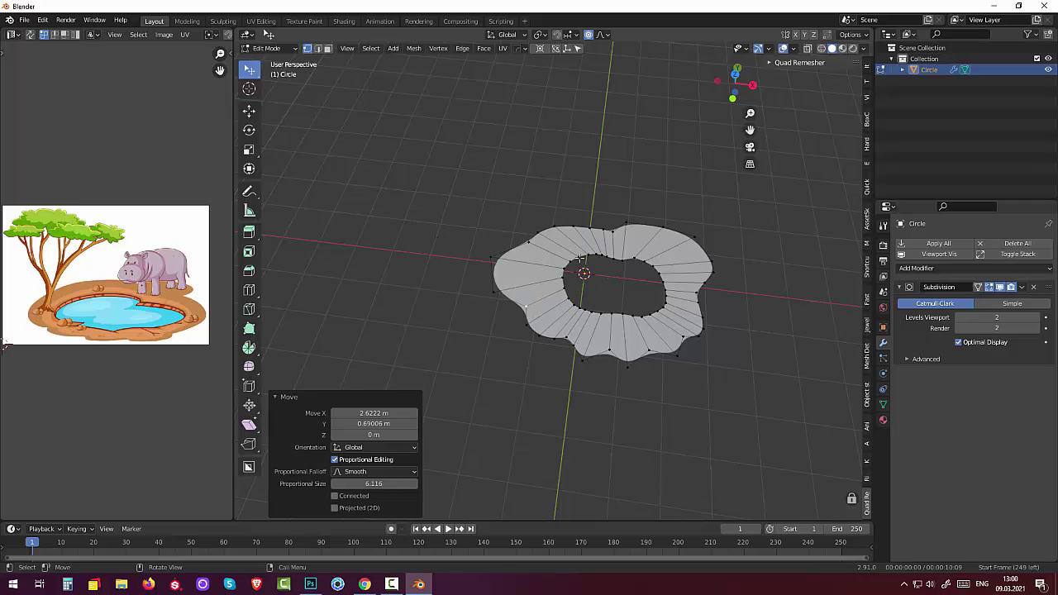
- Switch to the Select Circle tool and paint-select the vertices around the inner hole
left_click(582, 259)
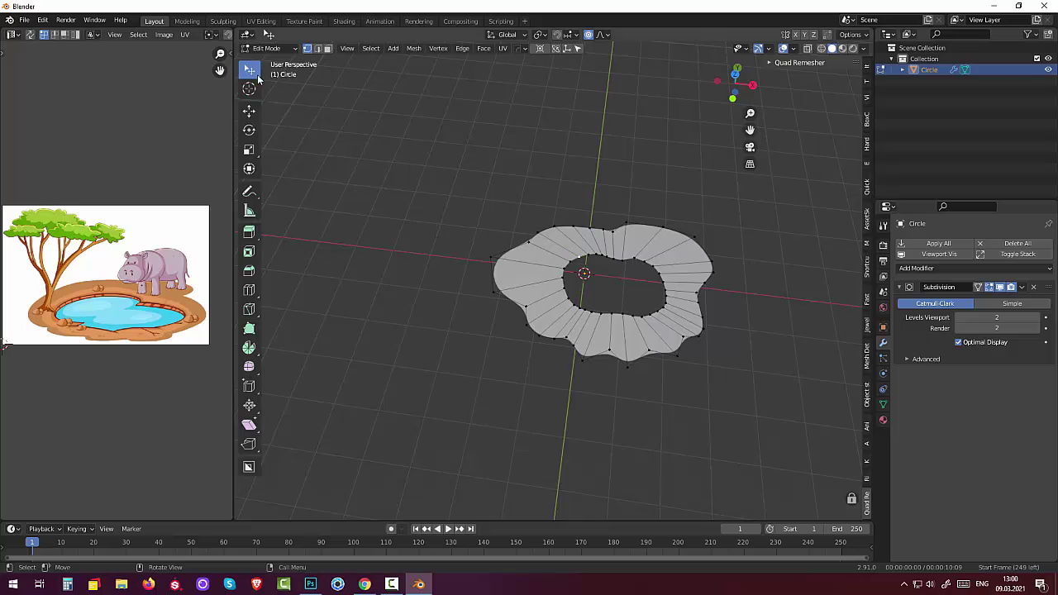
left_click_drag(249, 71, 281, 79)
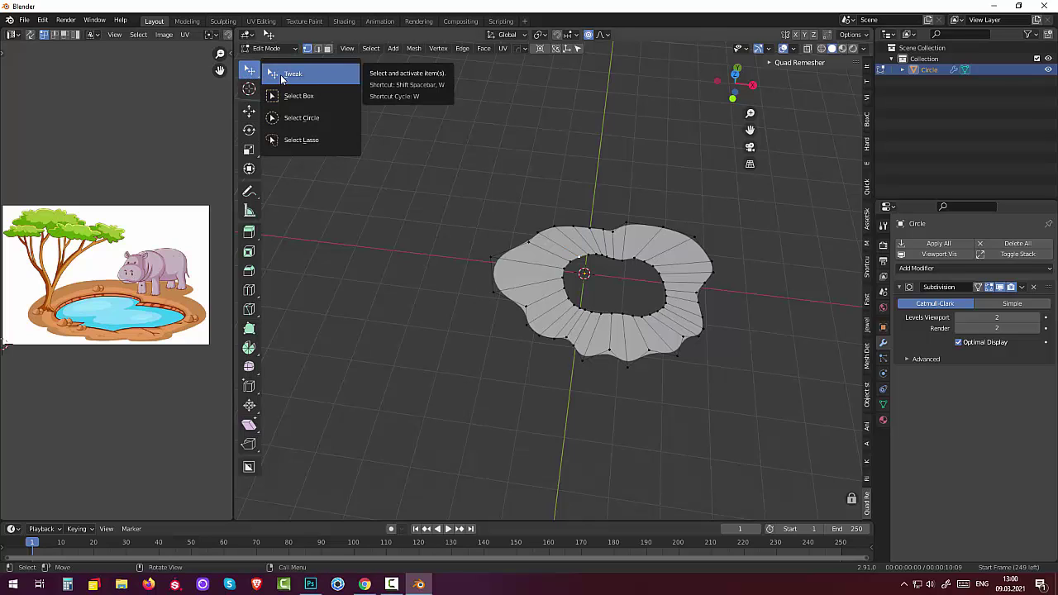
left_click(279, 118)
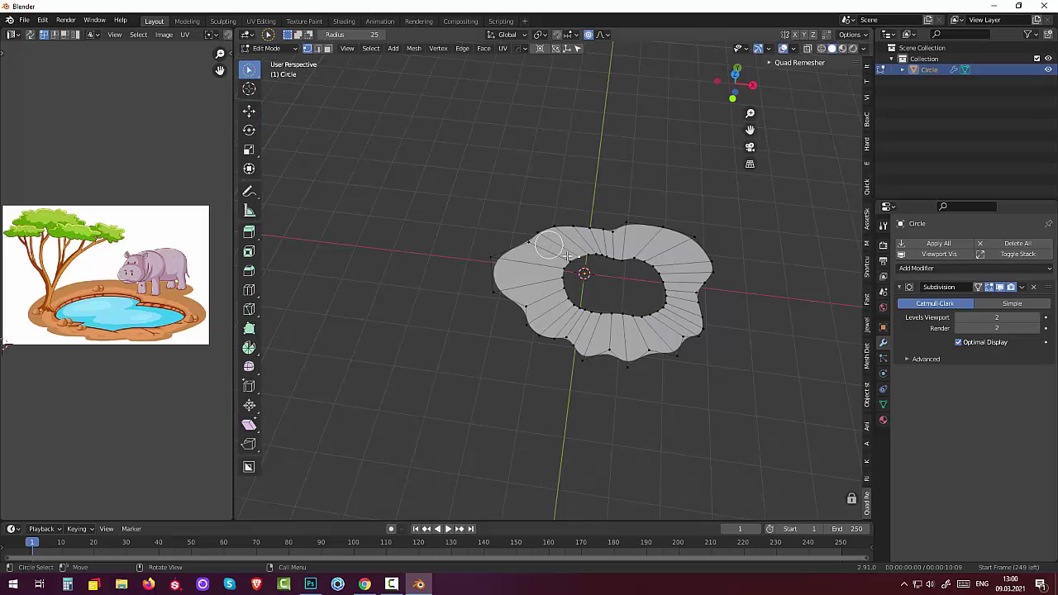
left_click_drag(593, 258, 581, 292)
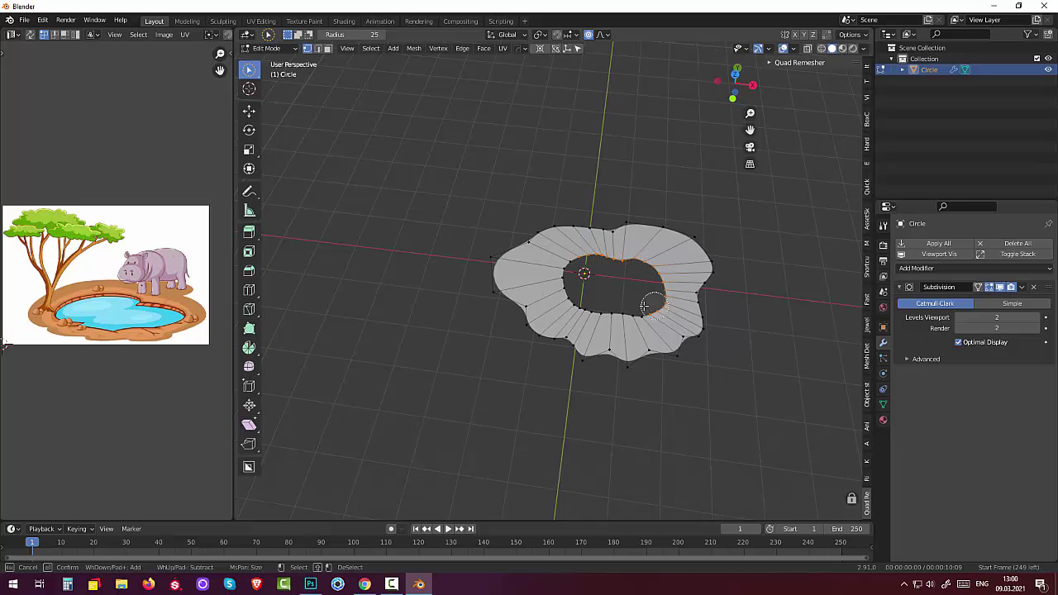
- Try extruding the inner vertex loop constrained to Y, then cancel and undo it
middle_click_drag(626, 242, 676, 229)
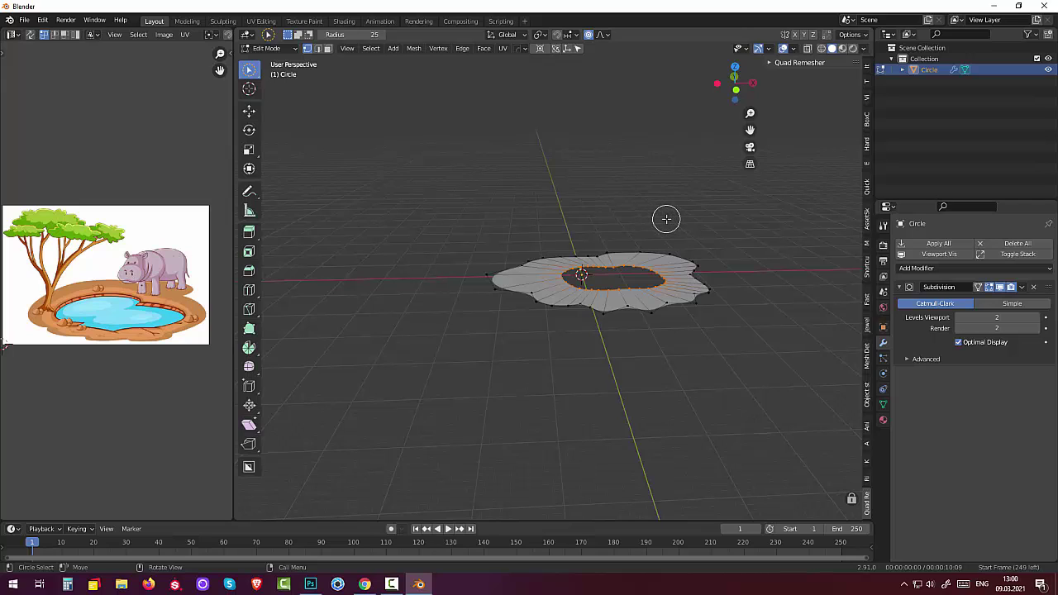
key("g")
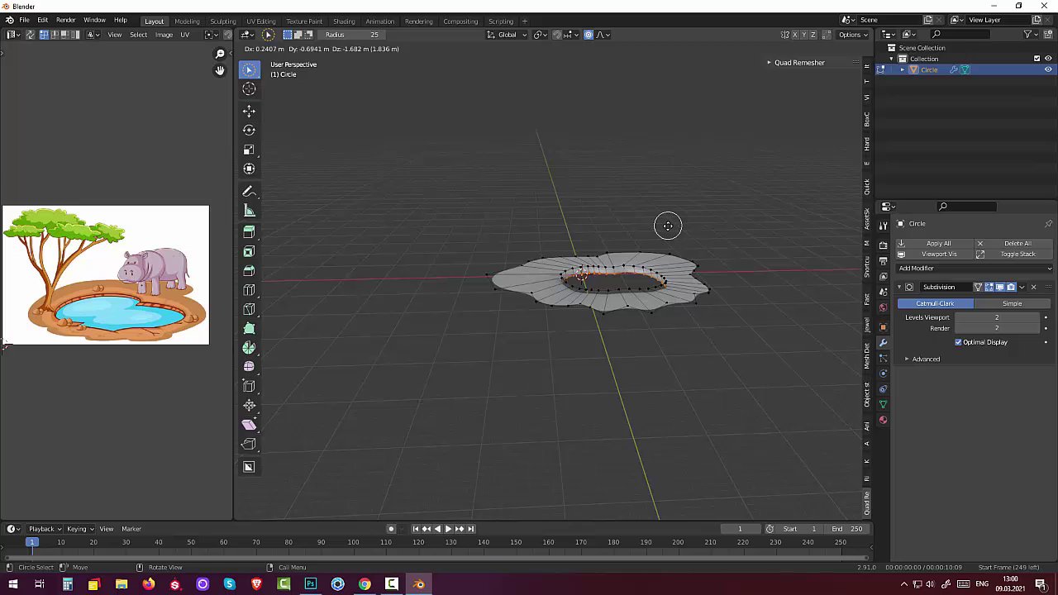
left_click_drag(668, 226, 667, 224)
left_click_drag(667, 225, 667, 222)
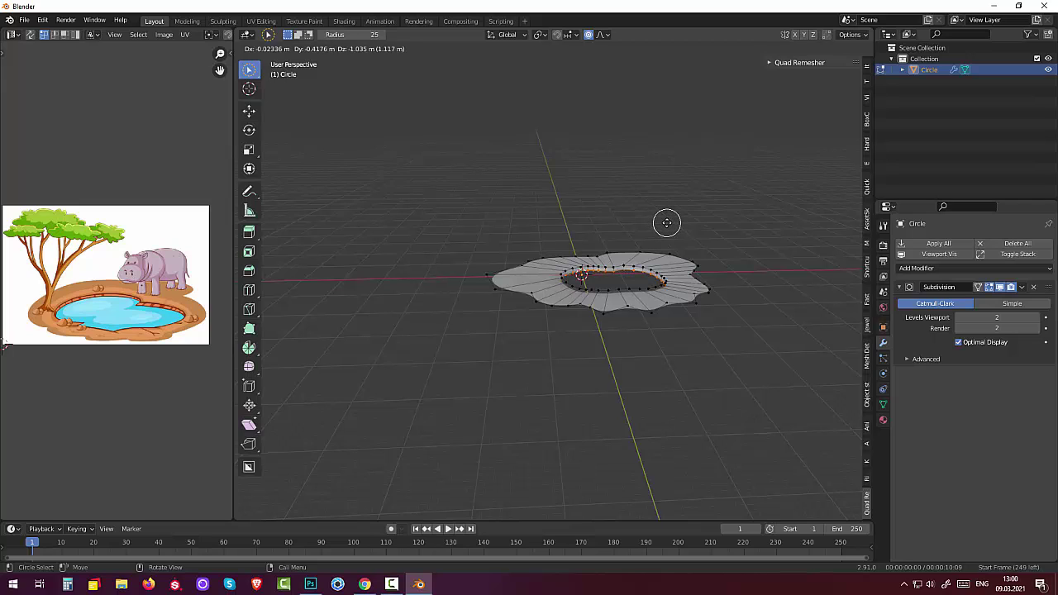
key("y")
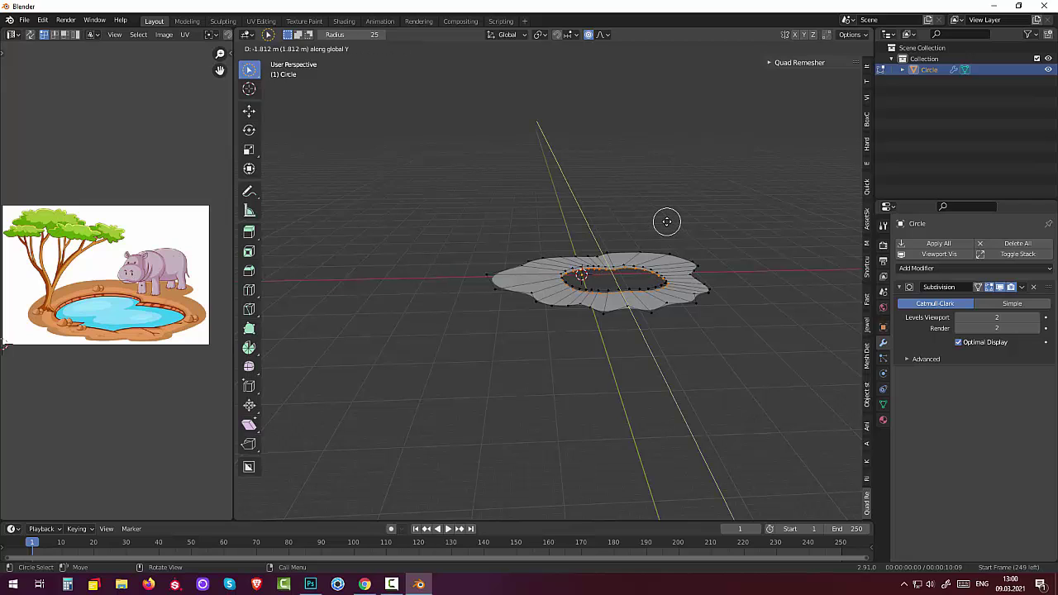
left_click_drag(667, 222, 666, 224)
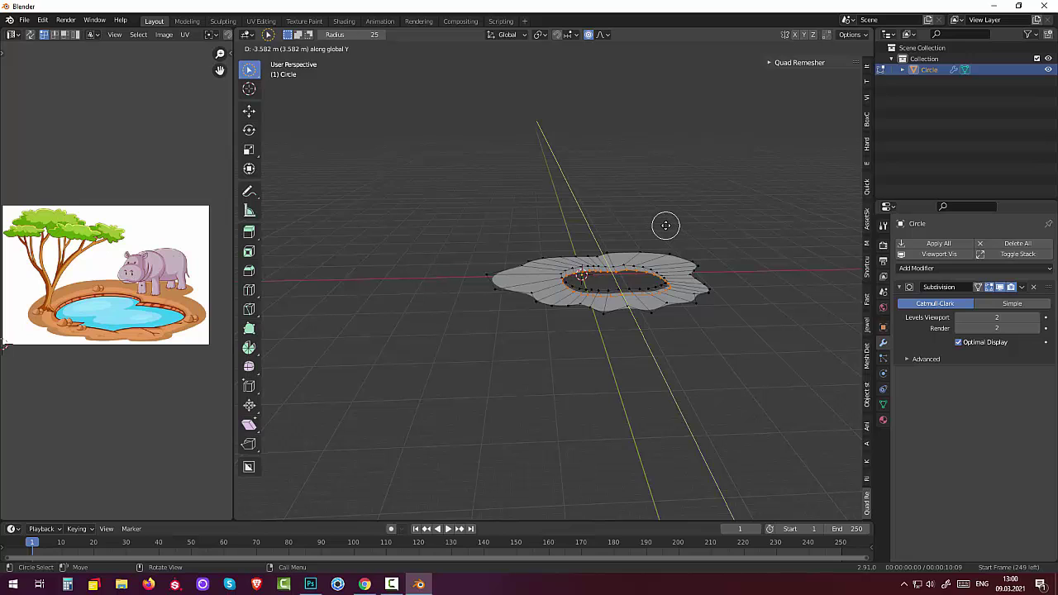
key("Escape")
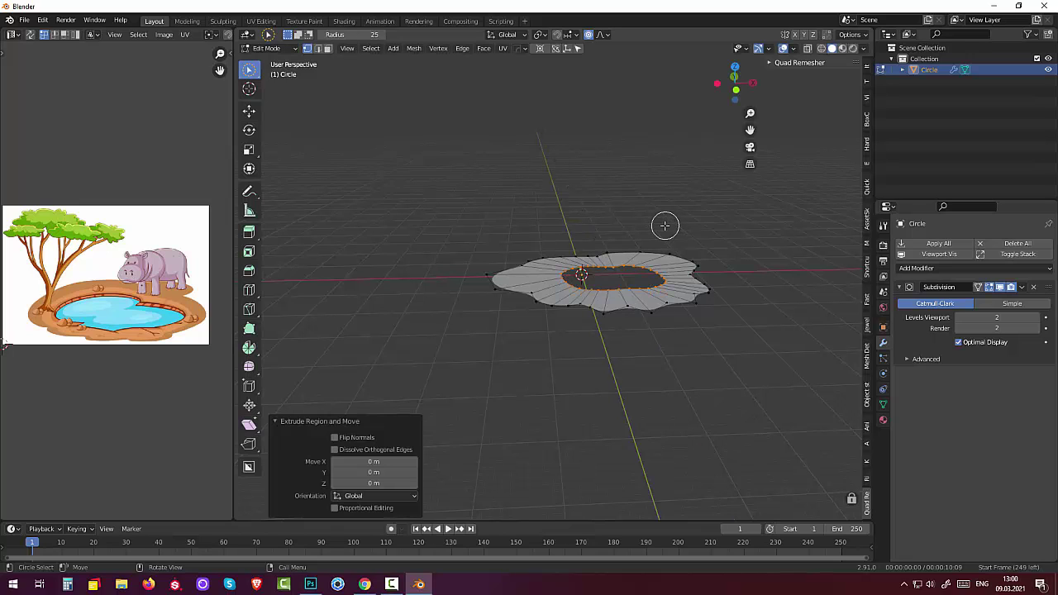
key("ctrl+z")
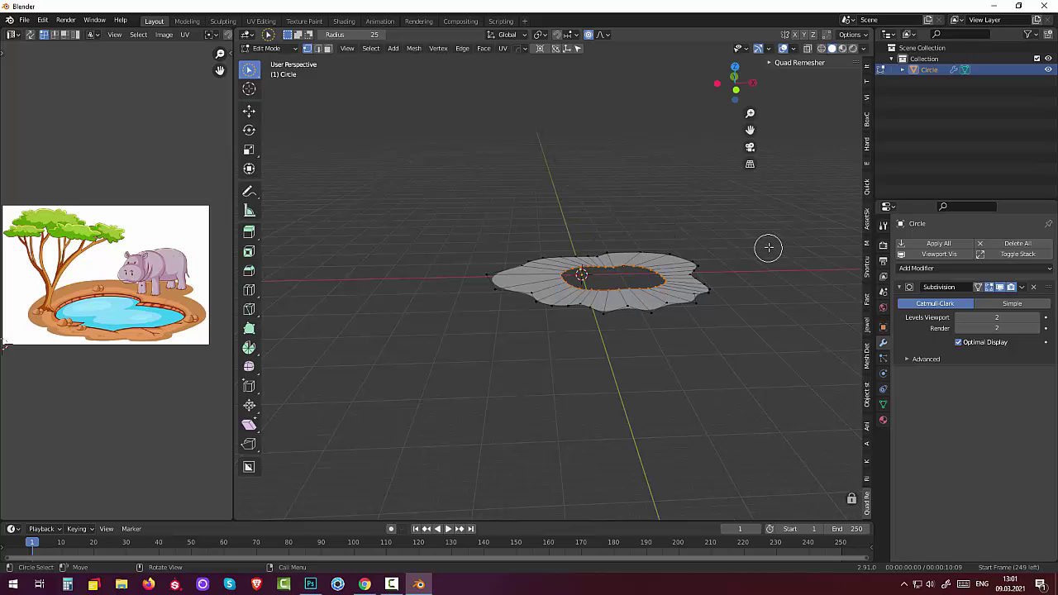
mouse_move(768, 246)
middle_mouse_down()
mouse_move(742, 271)
mouse_move(730, 210)
mouse_move(705, 208)
mouse_move(785, 212)
mouse_move(777, 218)
middle_mouse_up()
scroll(741, 271, "up", 3)
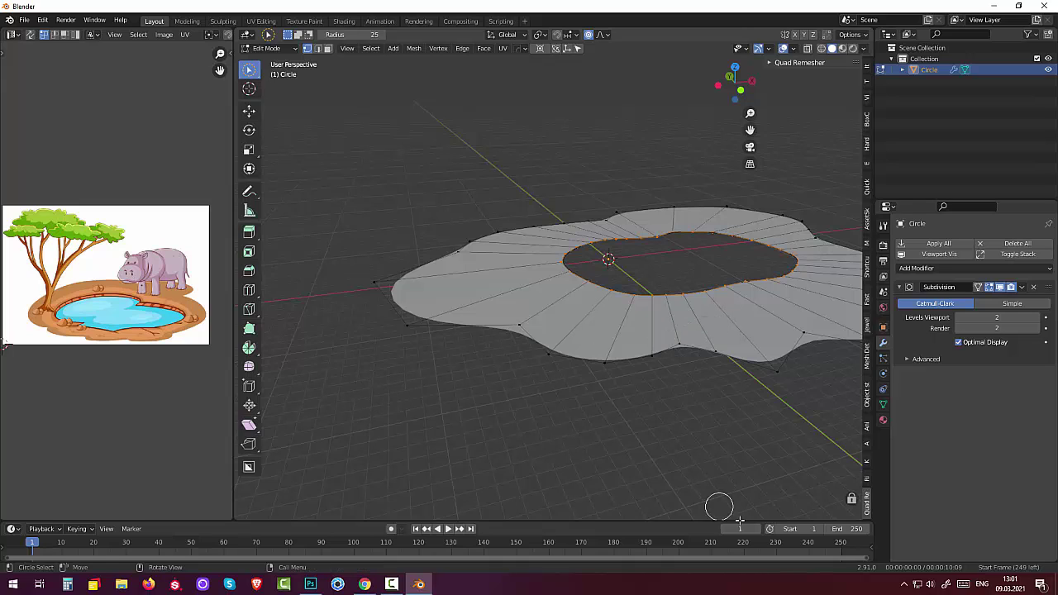
- Switch the keyboard layout to German, then select the inner loop and sink it 1.643 m along Z
left_click(982, 583)
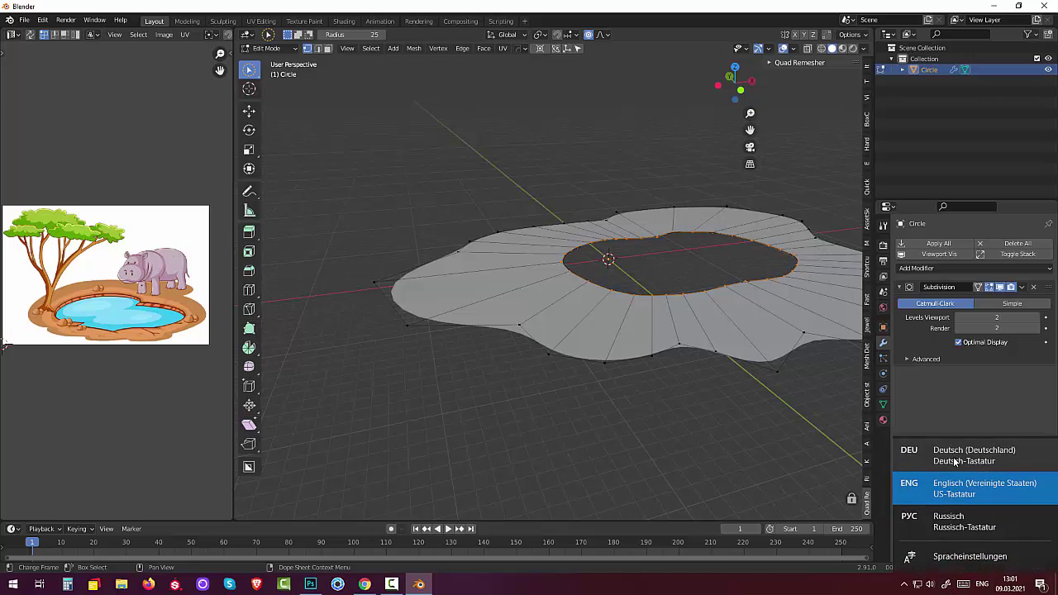
left_click(955, 458)
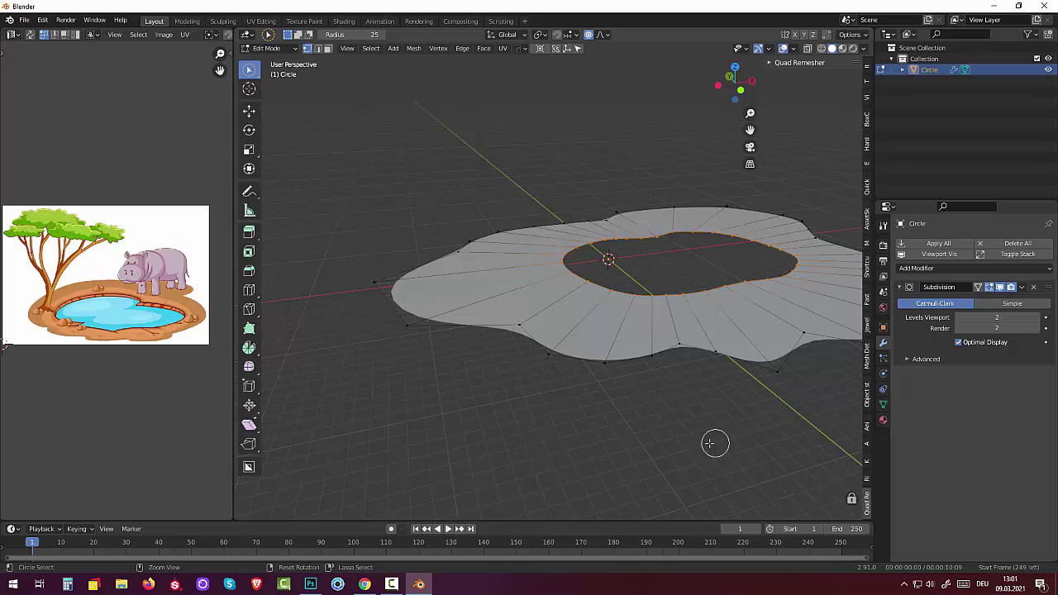
key("alt+a")
mouse_move(583, 285)
left_mouse_down()
mouse_move(682, 235)
mouse_move(752, 236)
mouse_move(786, 259)
mouse_move(685, 283)
mouse_move(604, 277)
mouse_move(614, 232)
left_mouse_up()
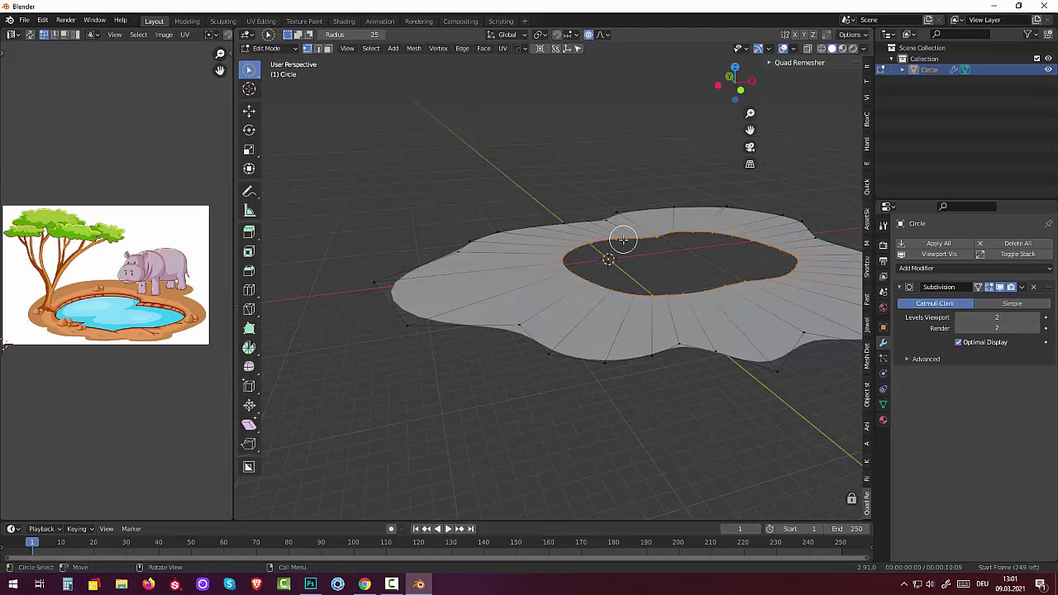
key("g")
key("z")
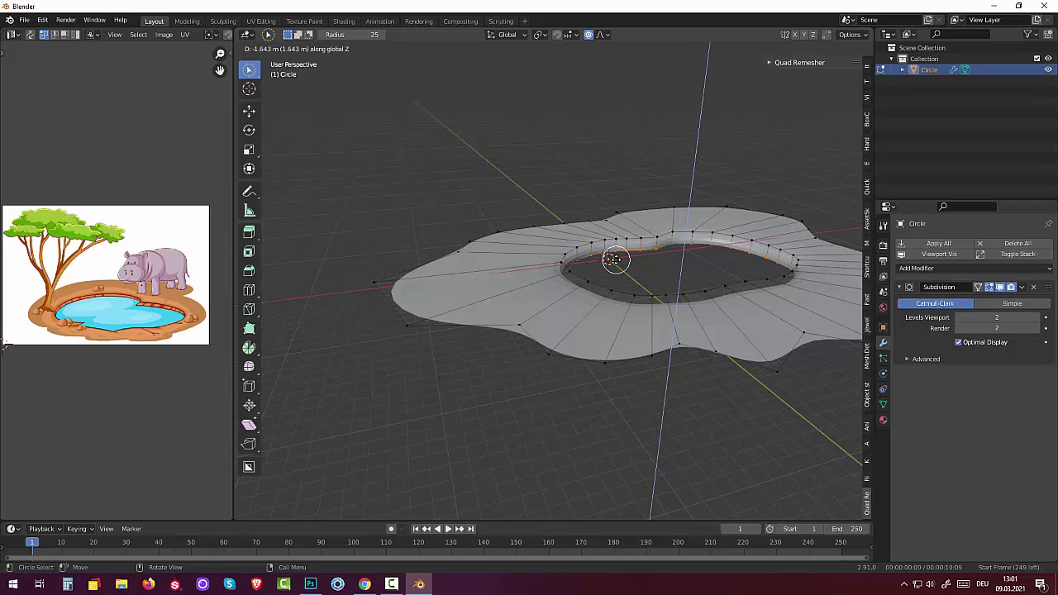
left_click(612, 259)
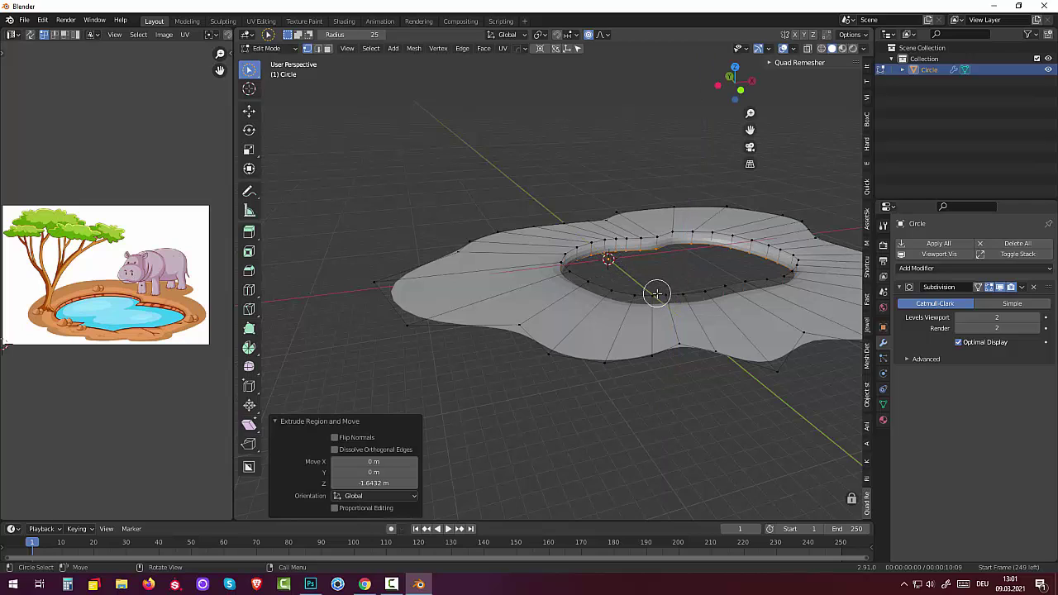
- Undo the sink, reselect the inner-loop vertices and start a loop cut in edge mode
key("ctrl+z")
left_click_drag(657, 294, 657, 281)
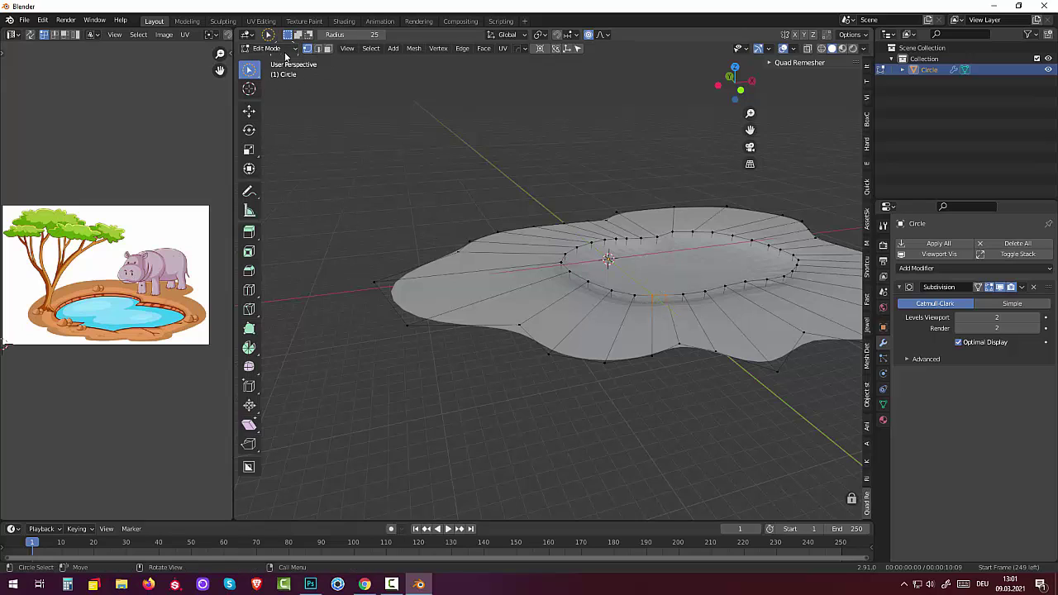
middle_click_drag(574, 250, 568, 252)
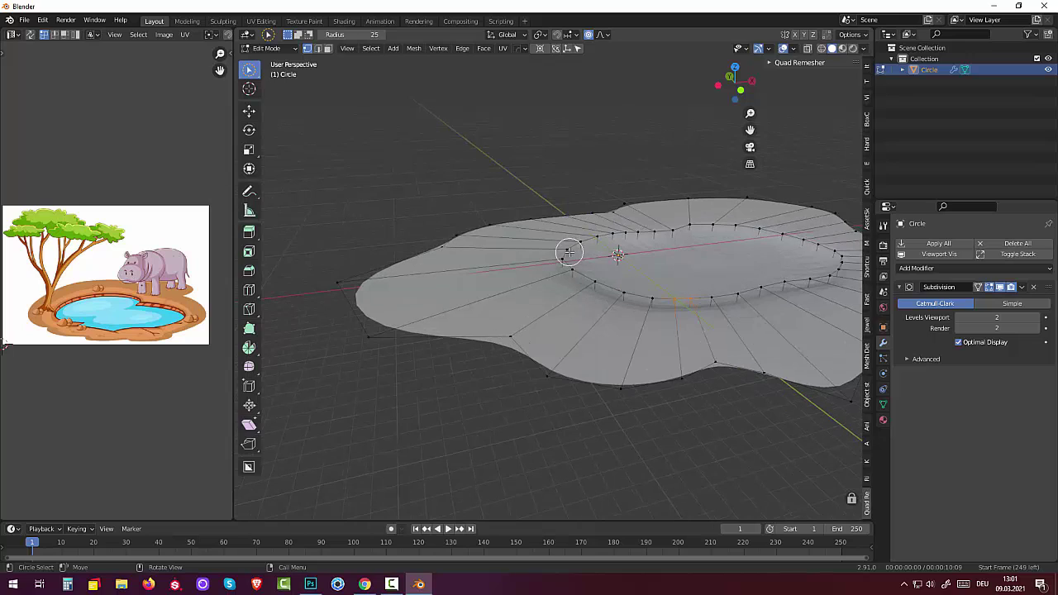
left_click(318, 49)
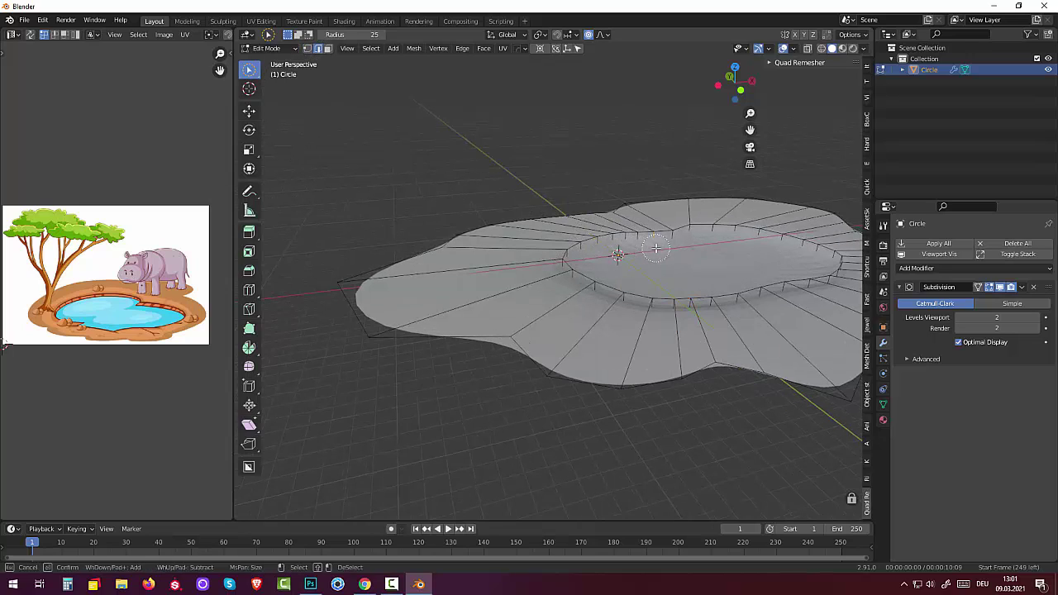
key("ctrl+r")
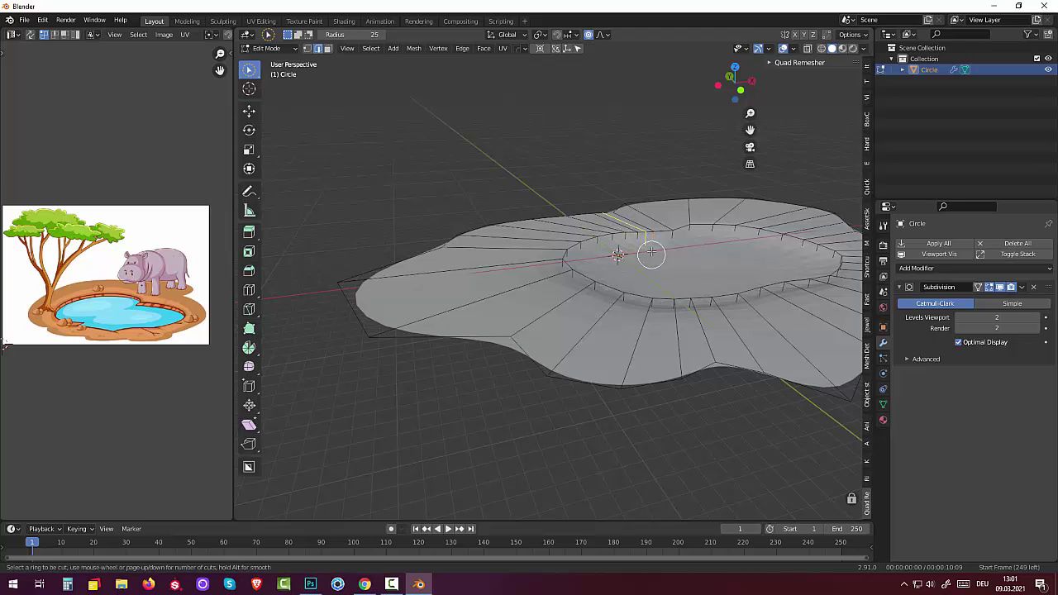
- Add an edge loop on the basin wall slid to factor -1, then select the floor face
left_click(659, 238)
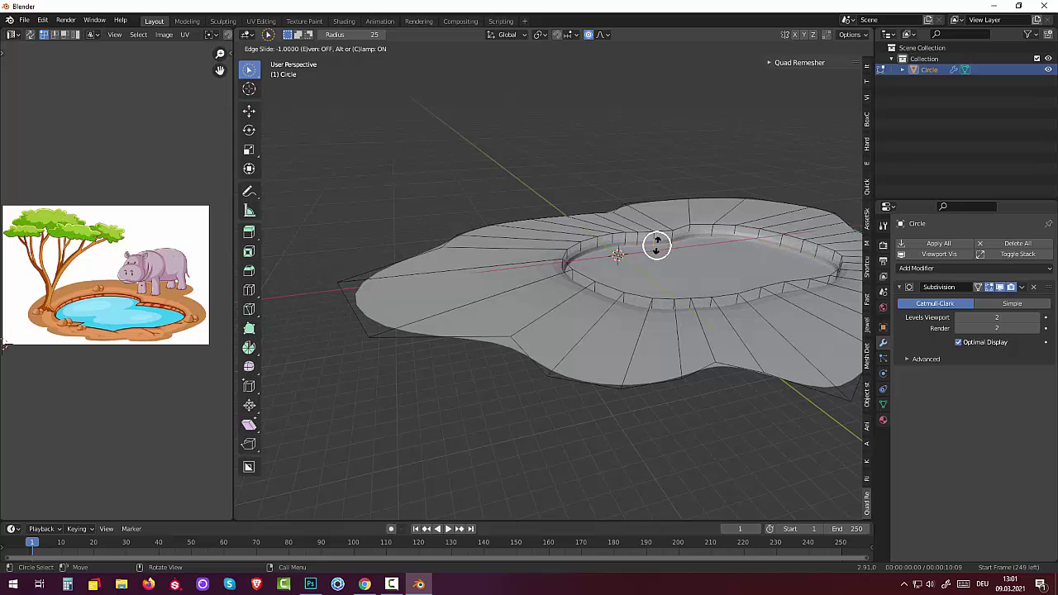
left_click(657, 245)
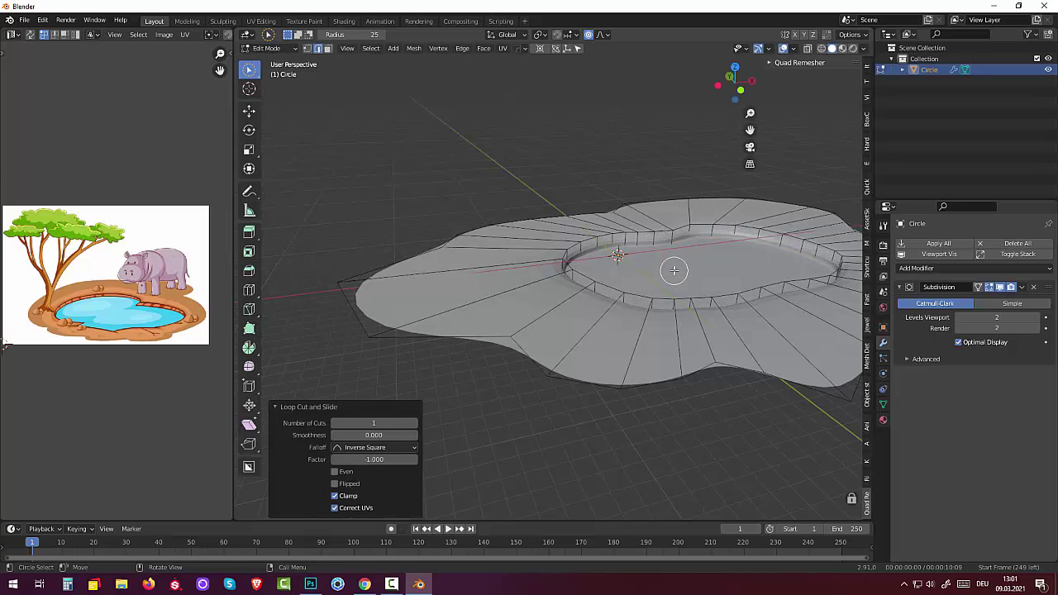
left_click(653, 272)
left_click(328, 49)
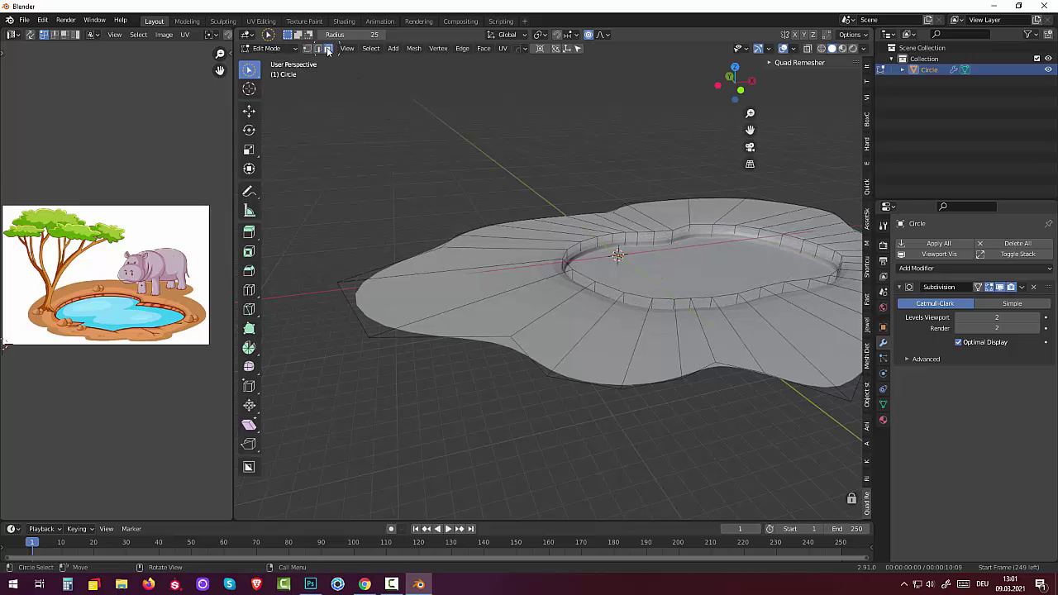
left_click(683, 276)
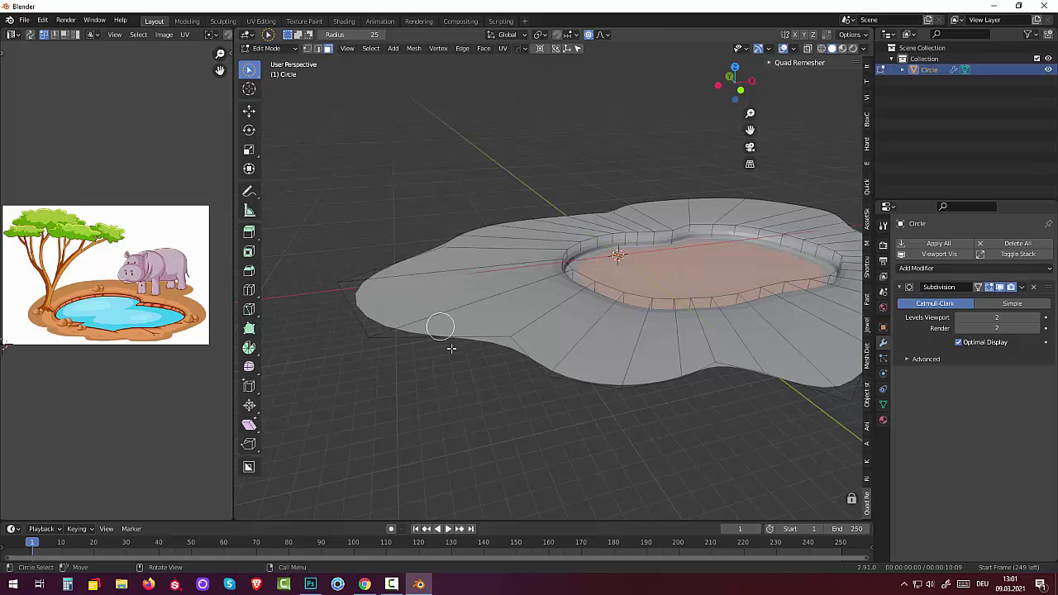
mouse_move(467, 346)
middle_mouse_down()
mouse_move(484, 381)
mouse_move(484, 371)
middle_mouse_up()
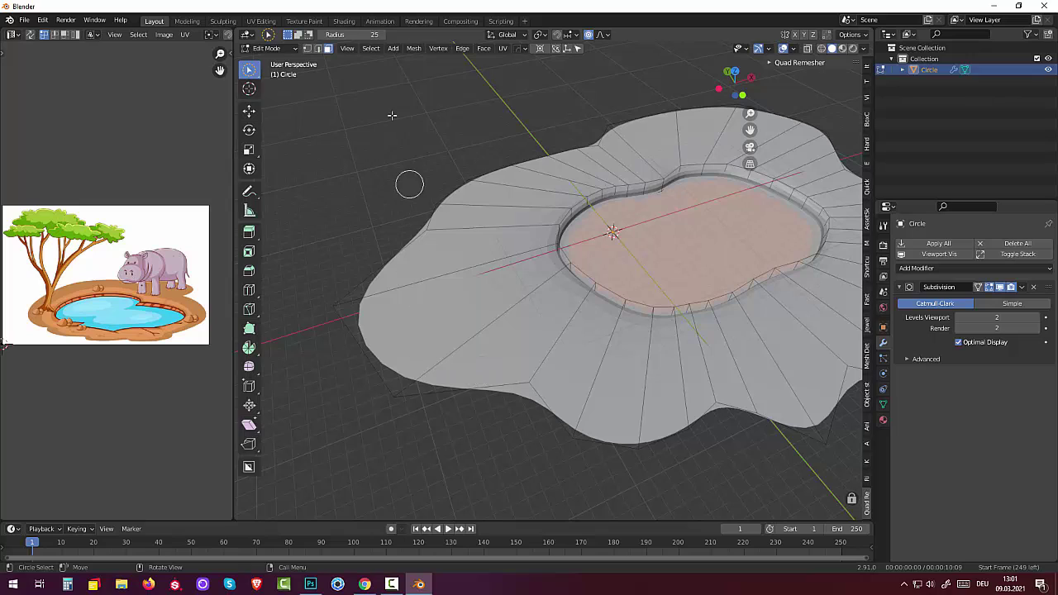
left_click(482, 50)
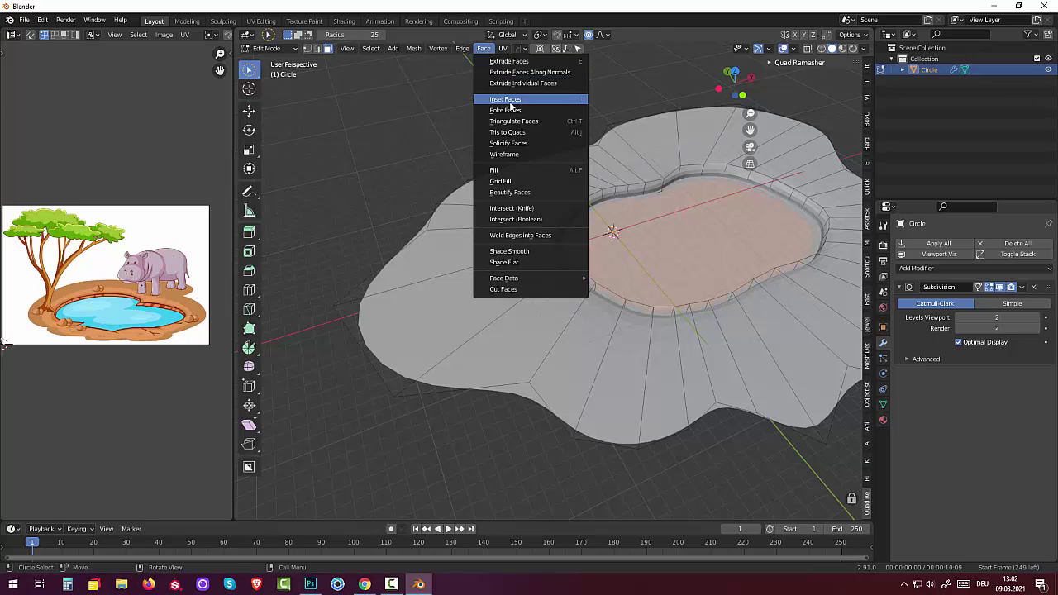
left_click(508, 186)
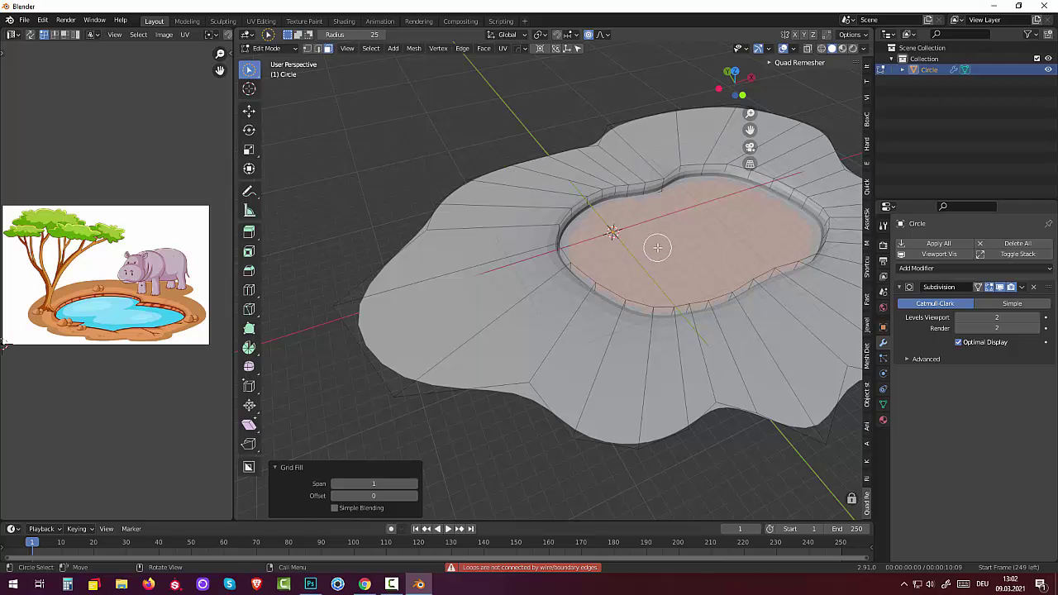
key("alt+a")
key("c")
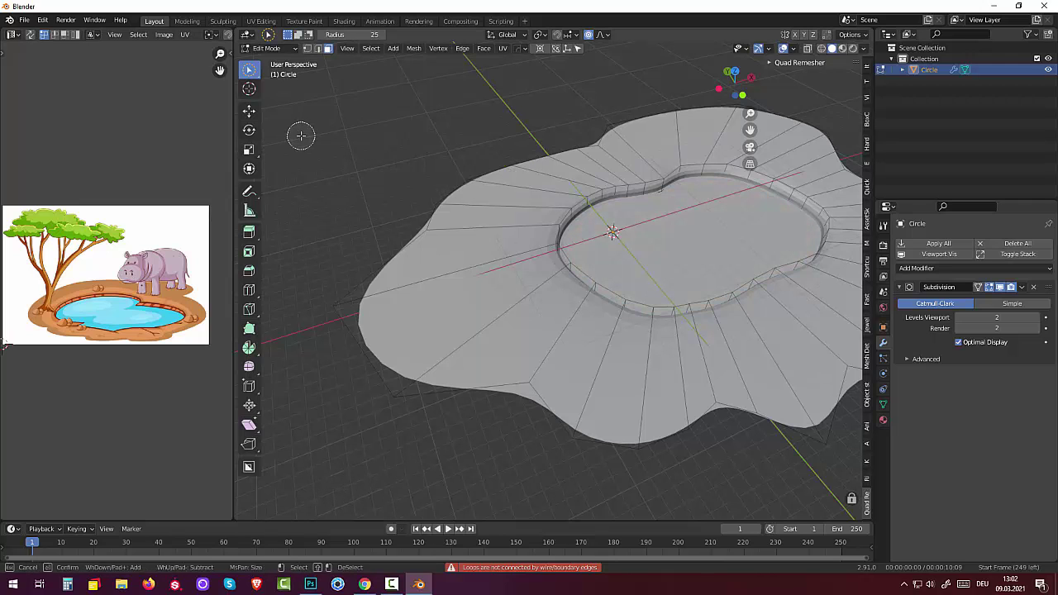
mouse_move(279, 184)
middle_mouse_down()
mouse_move(791, 175)
mouse_move(763, 131)
mouse_move(835, 163)
mouse_move(281, 168)
mouse_move(375, 176)
mouse_move(337, 200)
mouse_move(278, 190)
mouse_move(284, 164)
middle_mouse_up()
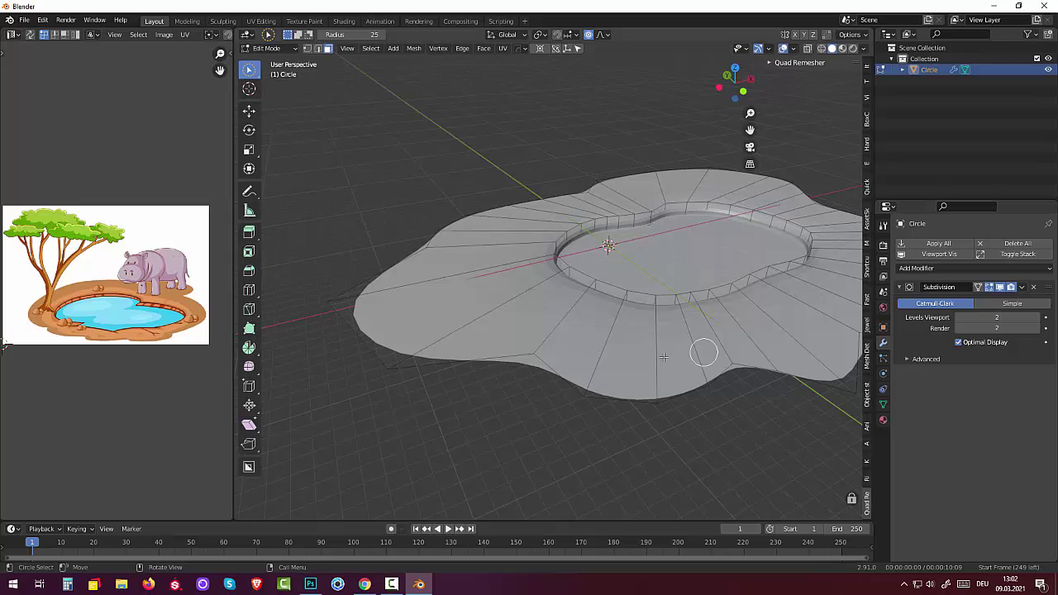
mouse_move(653, 350)
middle_mouse_down()
mouse_move(654, 338)
mouse_move(654, 359)
middle_mouse_up()
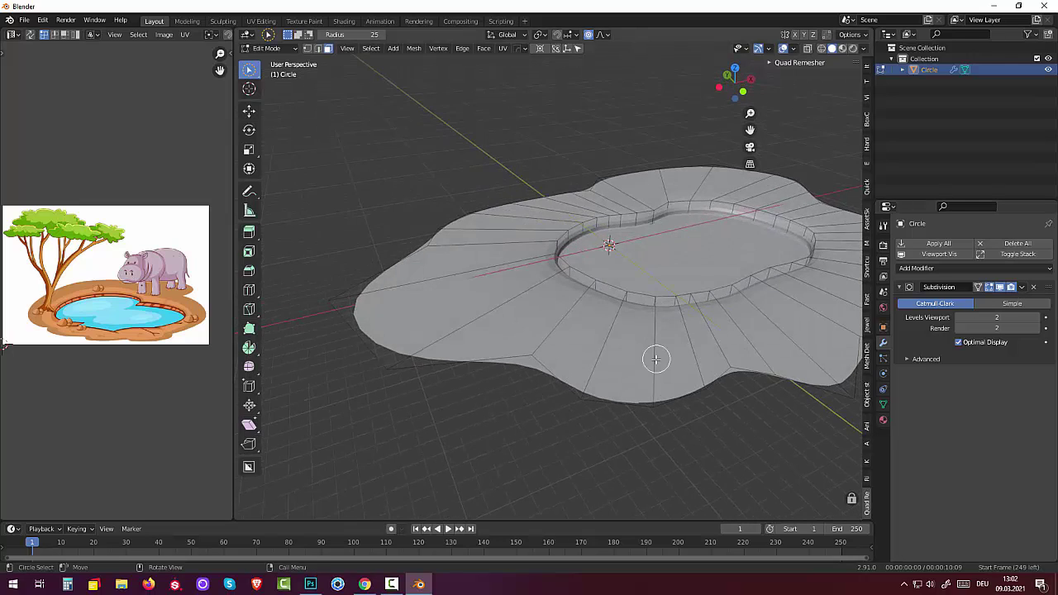
scroll(646, 358, "down", 2)
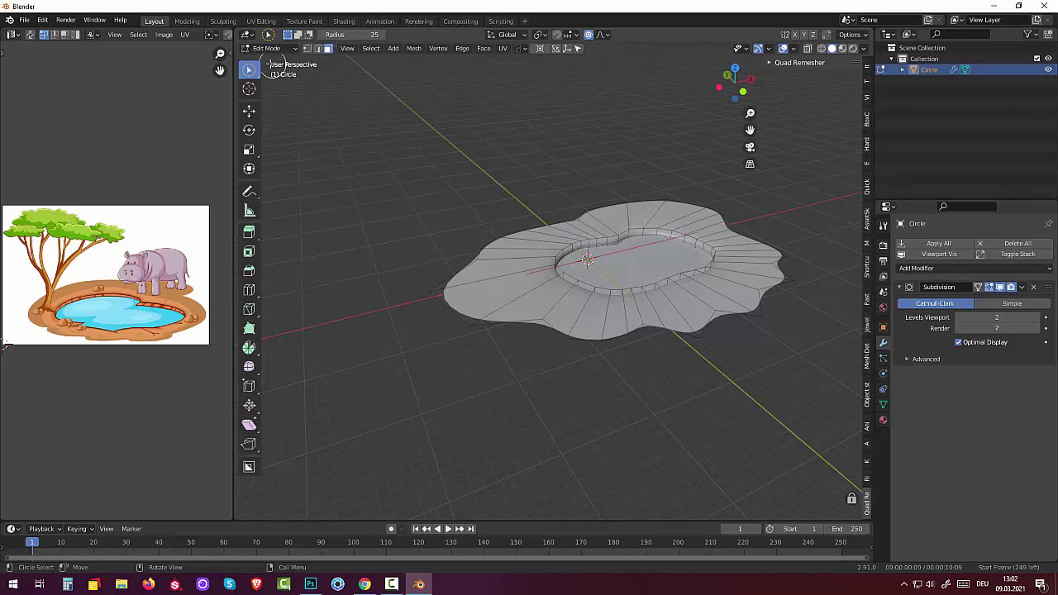
left_click(266, 50)
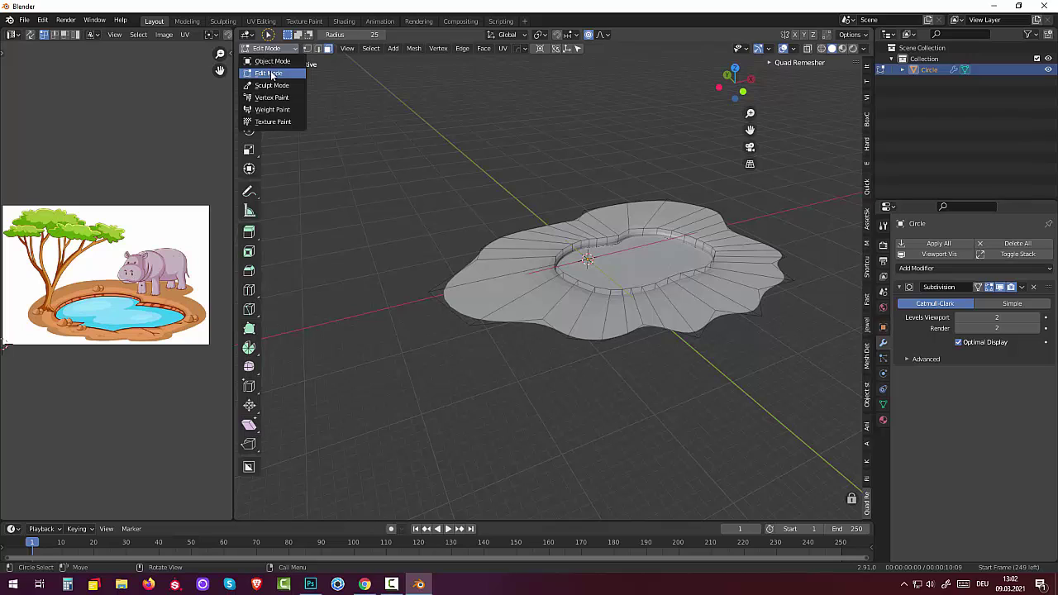
left_click(271, 75)
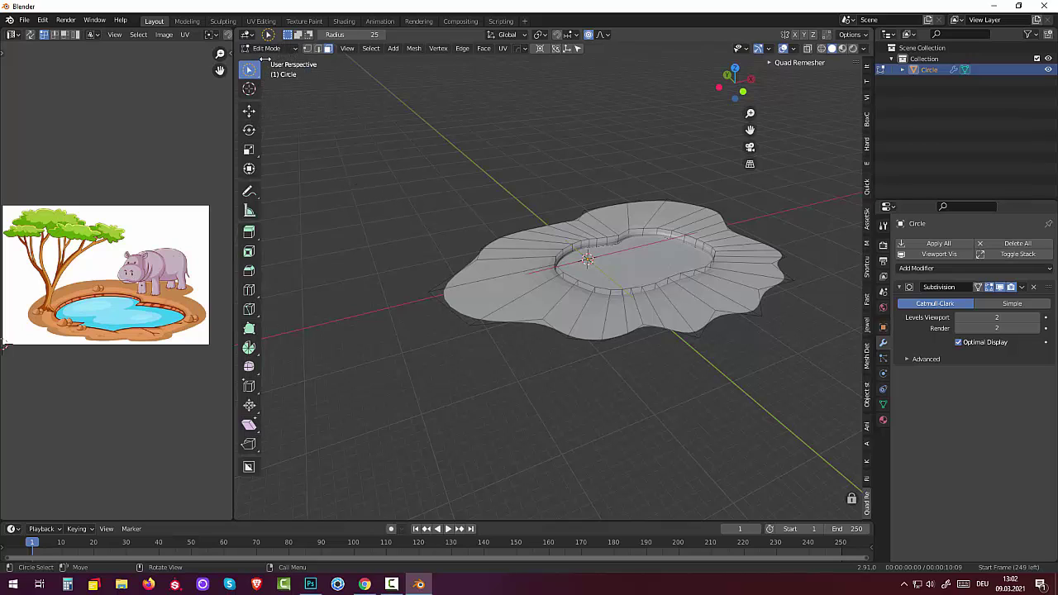
left_click(265, 48)
left_click(271, 63)
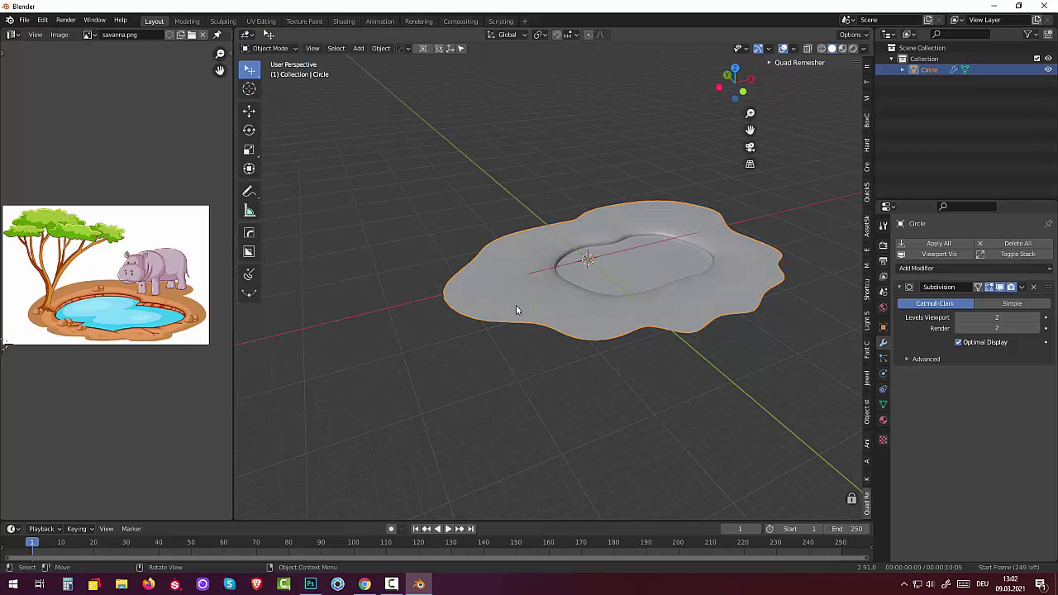
left_click(273, 50)
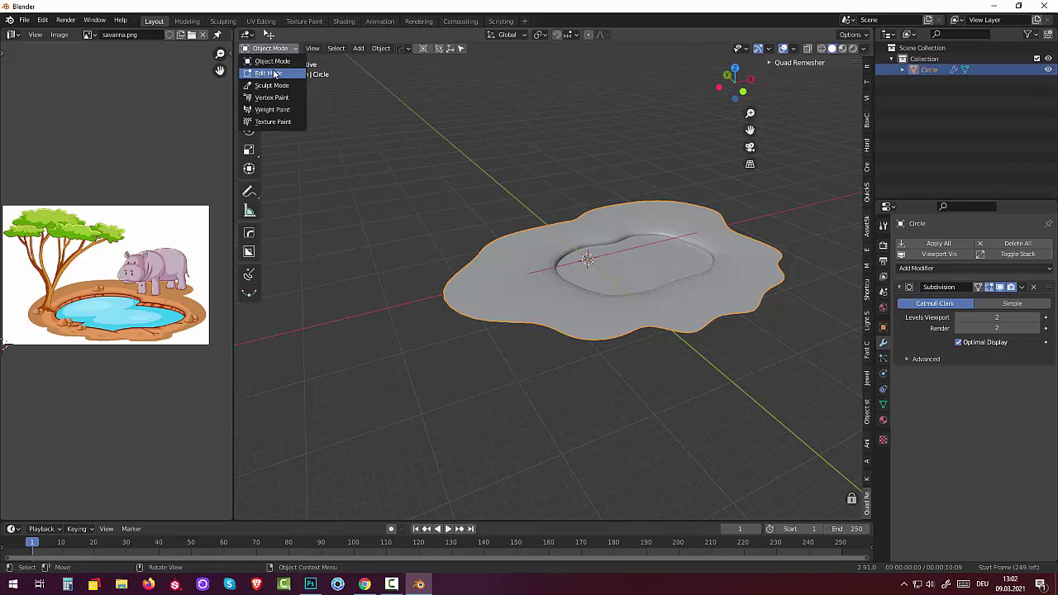
left_click(271, 74)
- Circle-select the rim's outer boundary vertices and extrude them about 0.607 m straight down along Z
key("c")
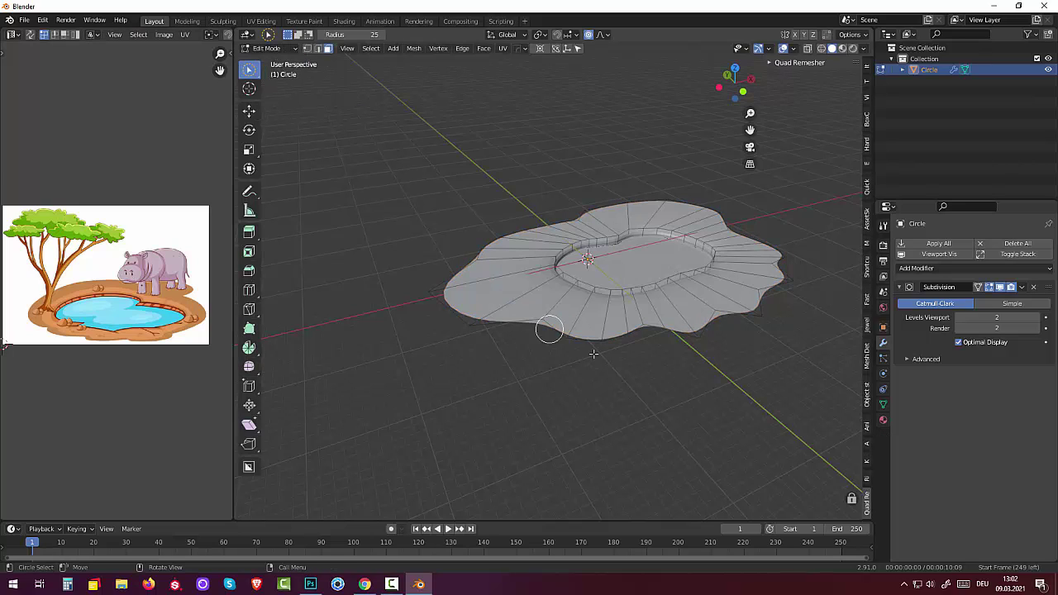
left_click(569, 342)
right_click(558, 377)
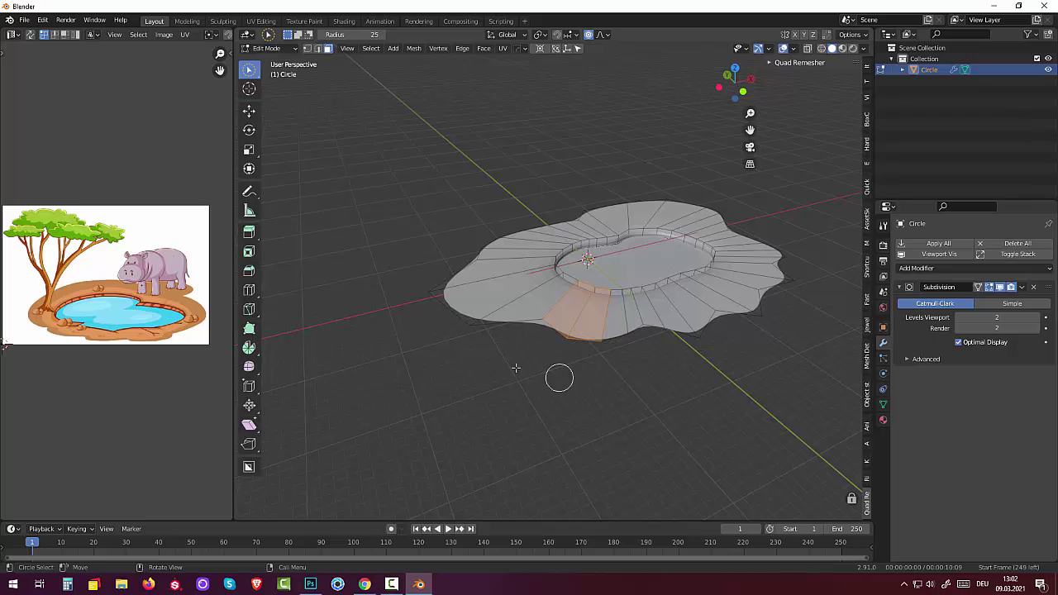
mouse_move(440, 323)
left_mouse_down()
mouse_move(508, 226)
mouse_move(785, 279)
mouse_move(579, 347)
mouse_move(496, 334)
mouse_move(439, 306)
mouse_move(502, 229)
left_mouse_up()
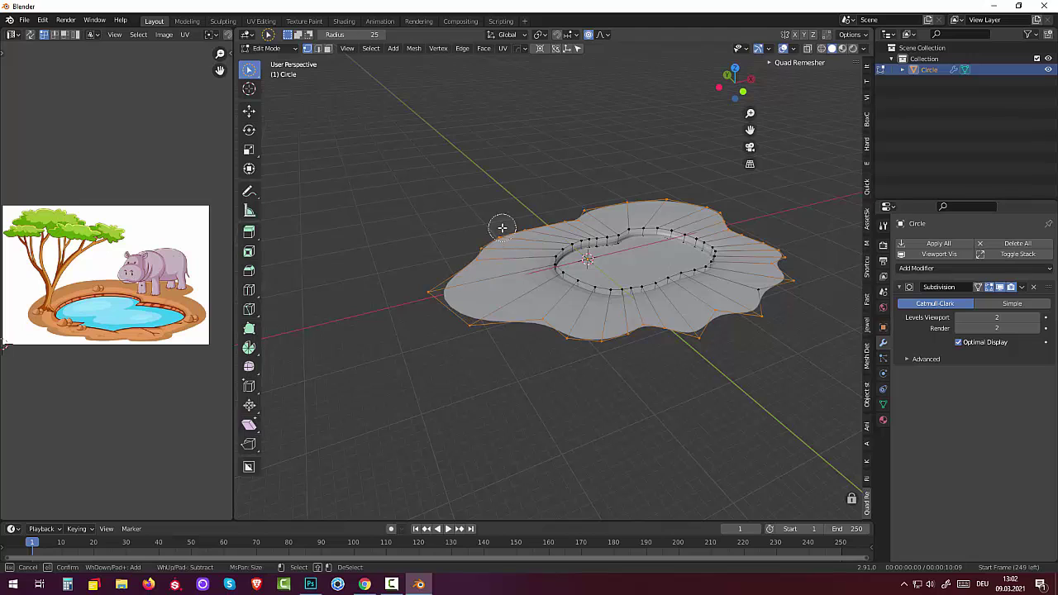
middle_click_drag(612, 270, 745, 303)
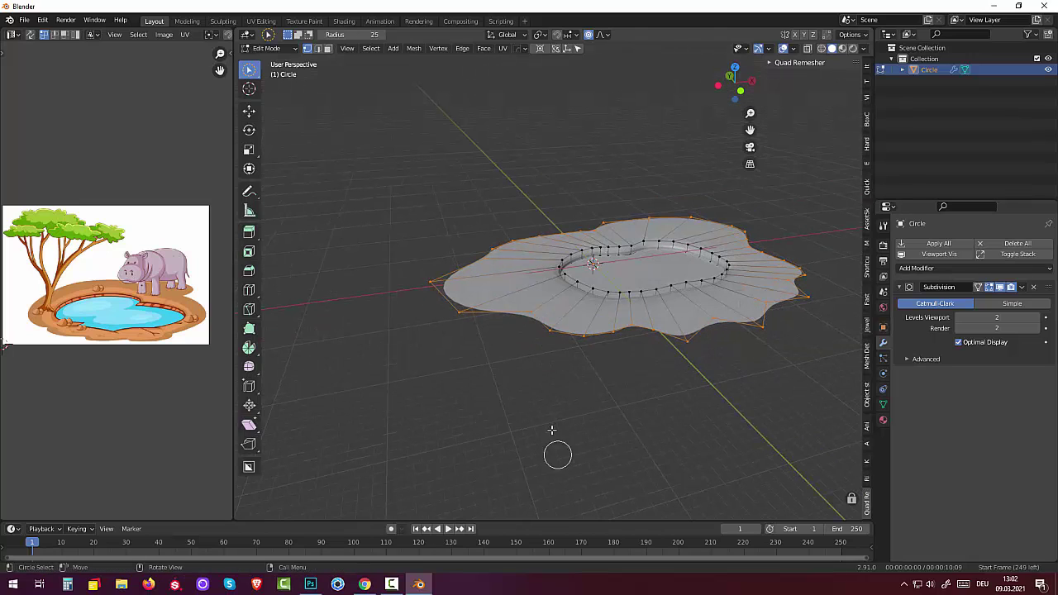
key("g")
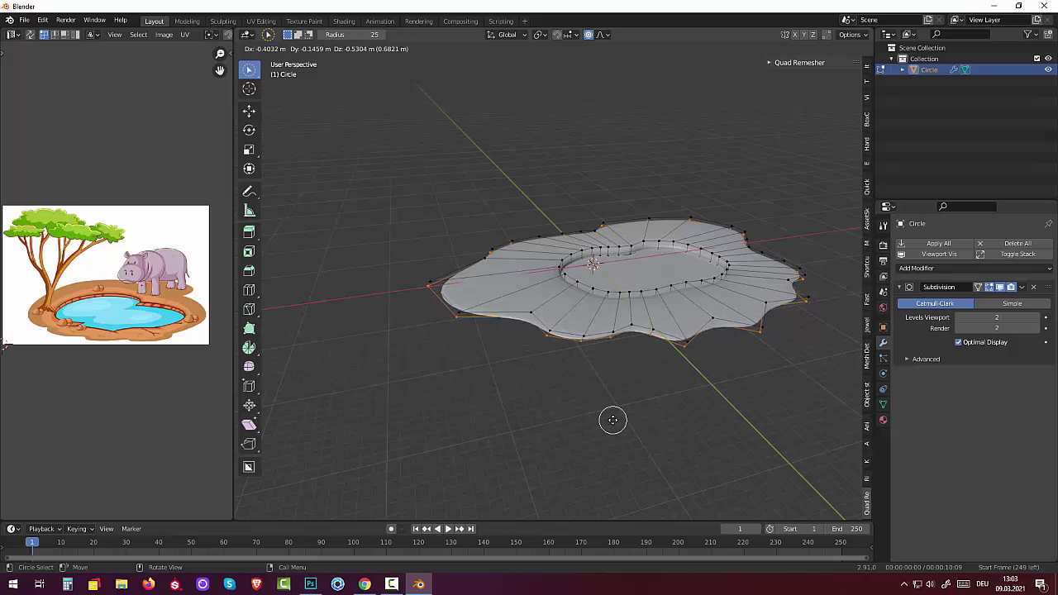
key("z")
left_click(611, 419)
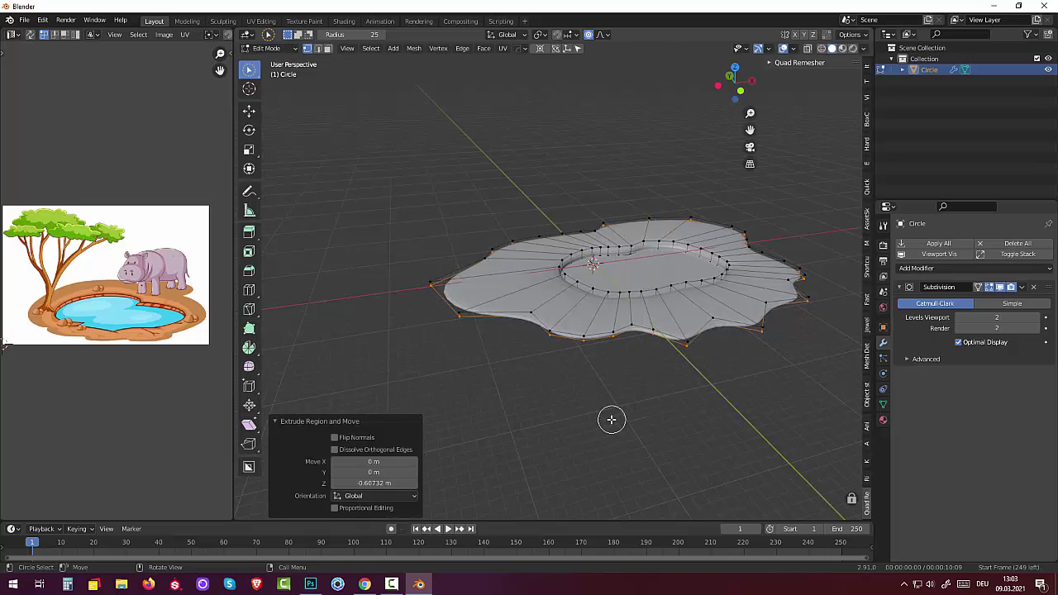
left_click(594, 421)
mouse_move(587, 431)
middle_mouse_down()
mouse_move(602, 490)
mouse_move(578, 462)
middle_mouse_up()
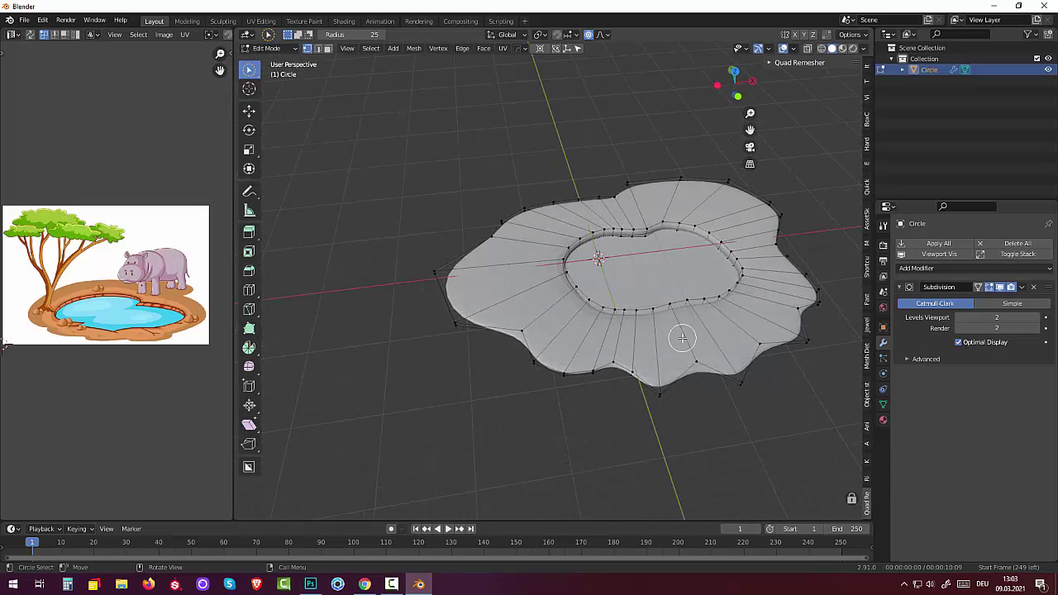
- In top view, pull the selected top outer-edge vertices outward with smooth proportional falloff
mouse_move(678, 341)
middle_mouse_down()
mouse_move(644, 318)
mouse_move(662, 319)
mouse_move(706, 385)
mouse_move(685, 338)
middle_mouse_up()
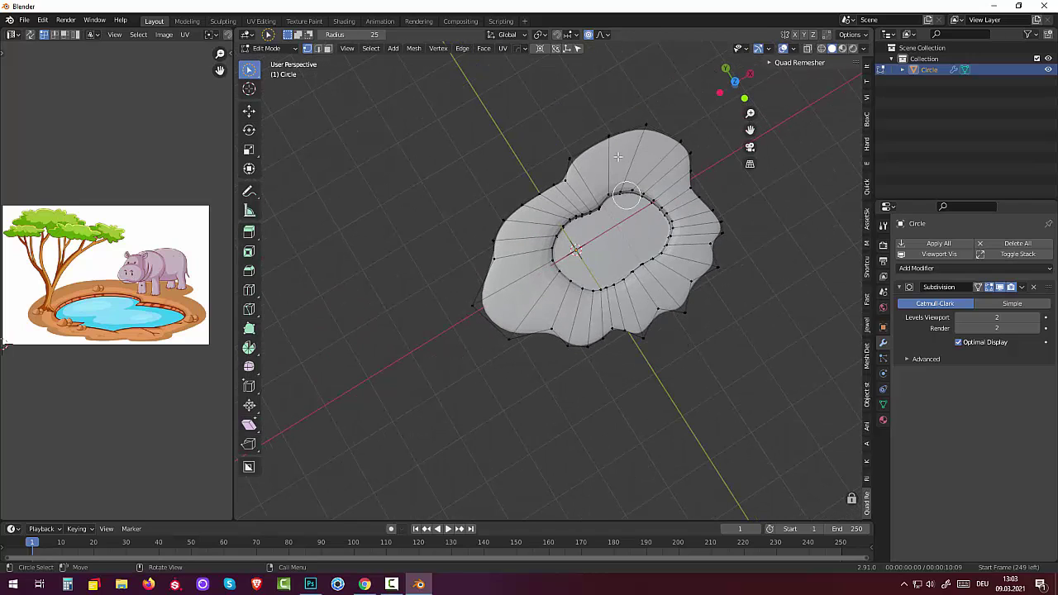
left_click_drag(604, 133, 671, 137)
scroll(590, 130, "down", 2)
scroll(598, 136, "down", 1)
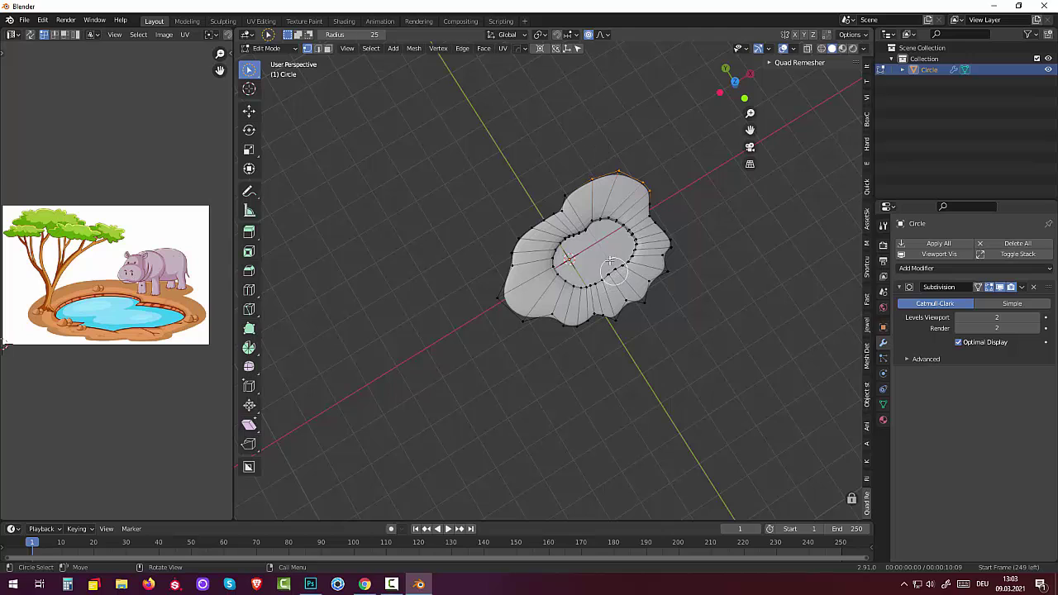
left_click_drag(604, 161, 598, 167)
key("KP_7")
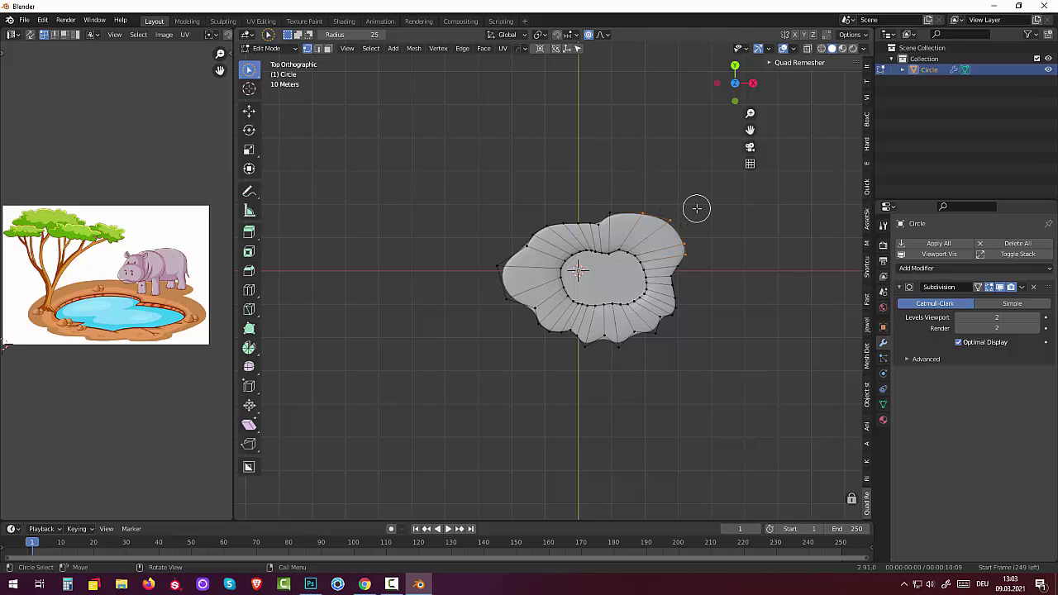
key("g")
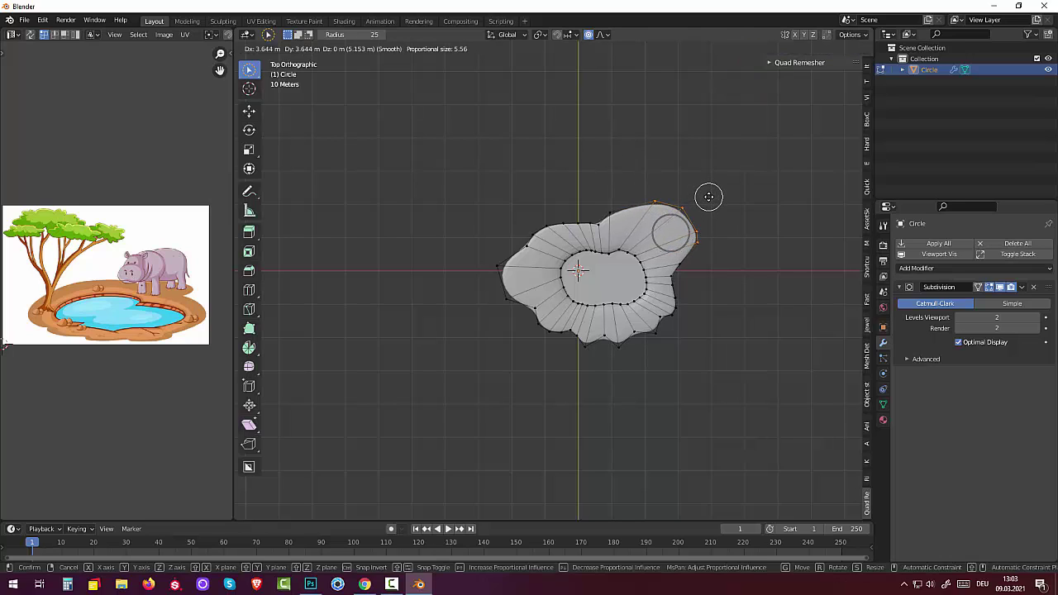
scroll(708, 196, "down", 5)
scroll(716, 195, "down", 5)
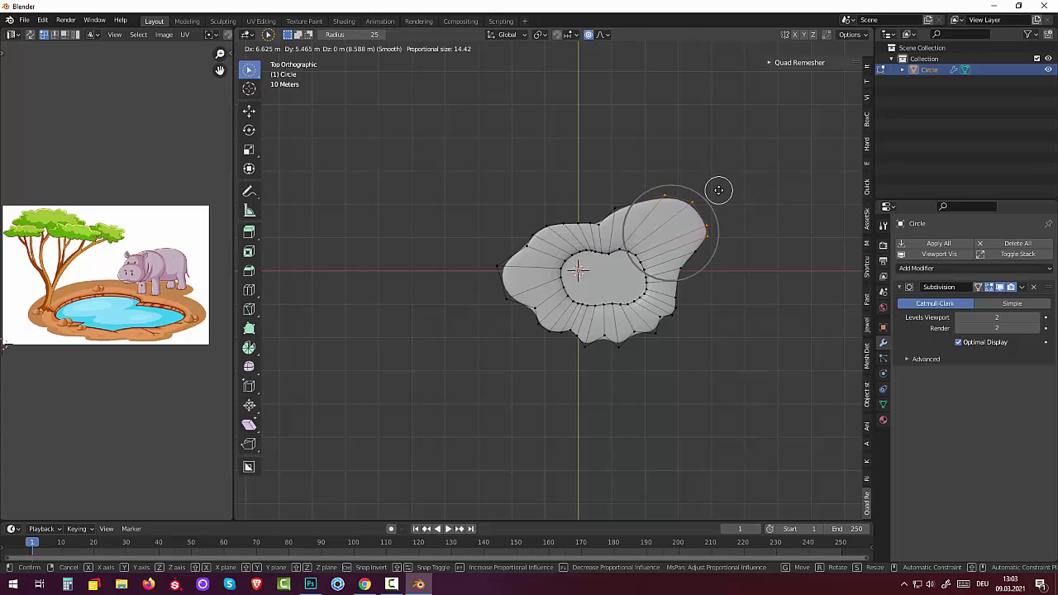
left_click(716, 188)
- Scale the selected rim region outward 1.741× with smooth falloff
left_click_drag(715, 227, 730, 258)
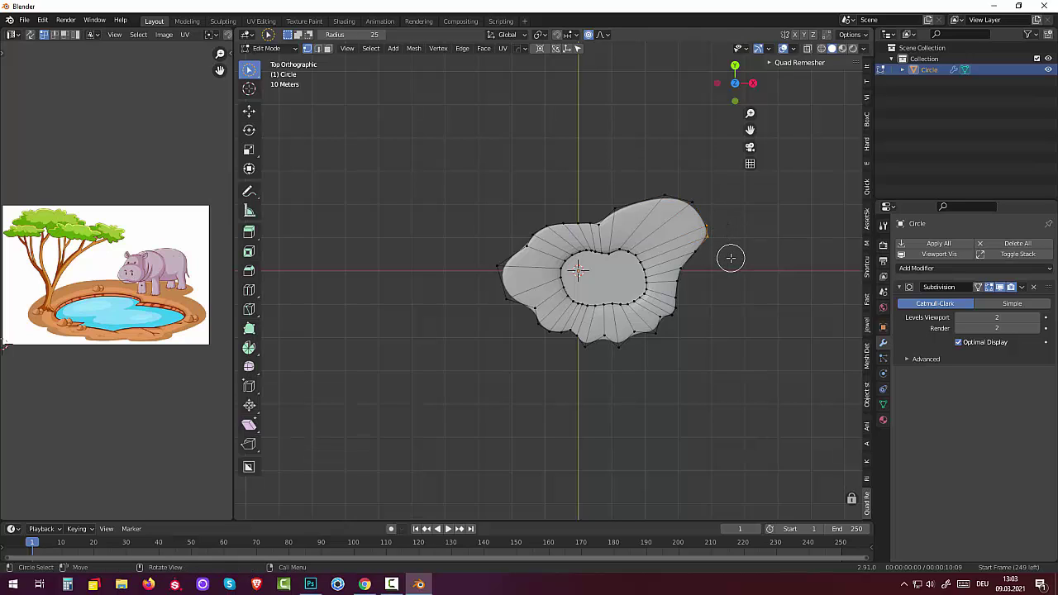
key("g")
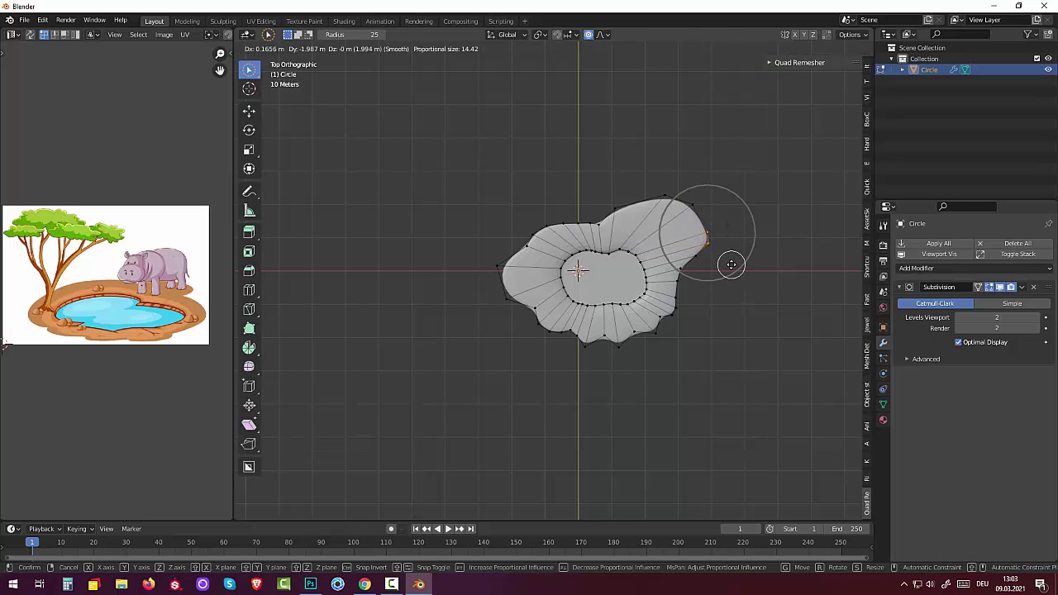
scroll(730, 264, "down", 5)
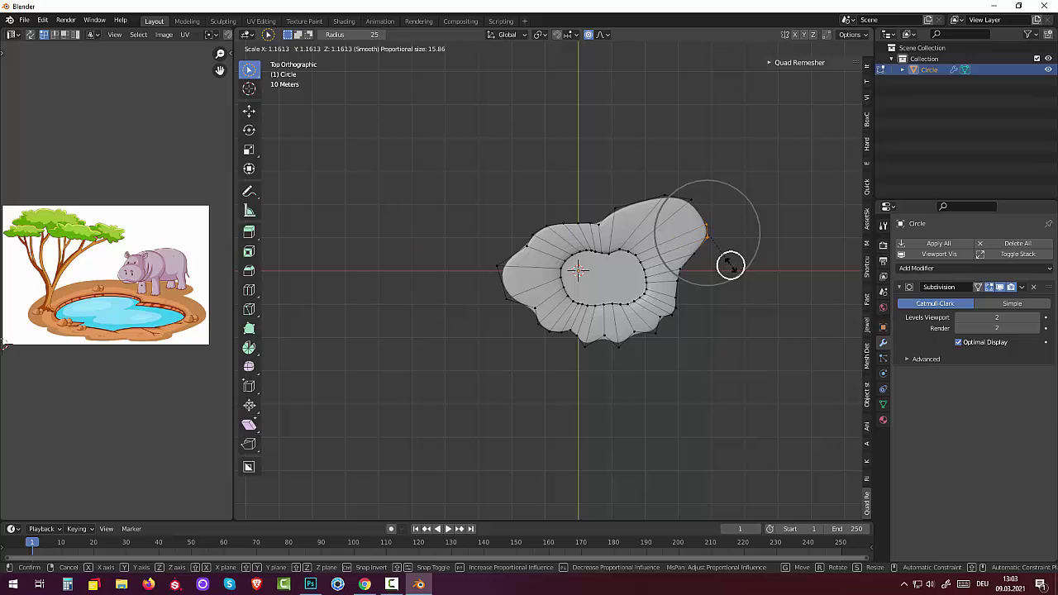
key("s")
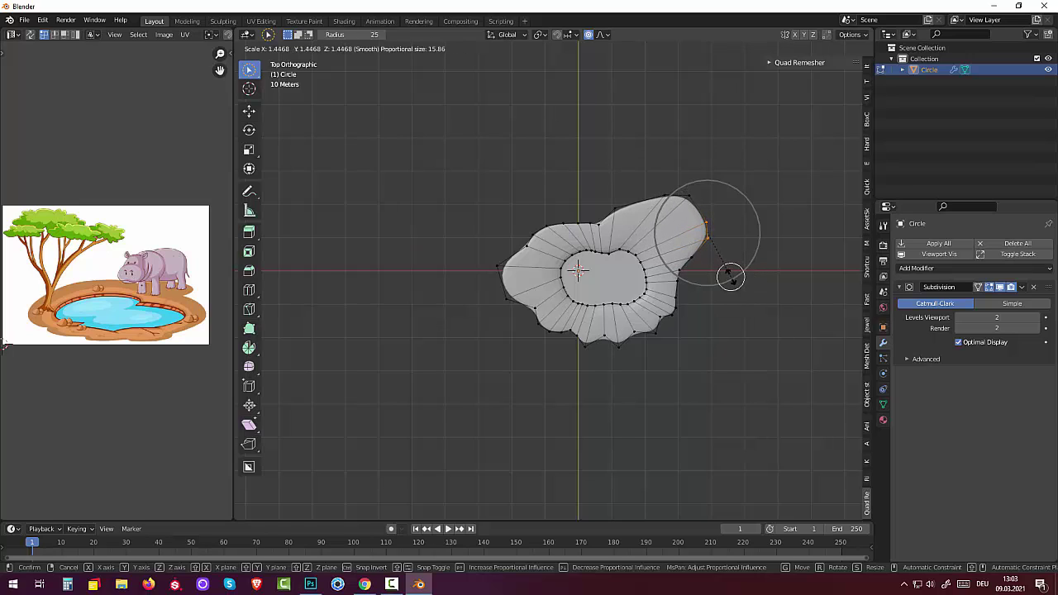
left_click(731, 286)
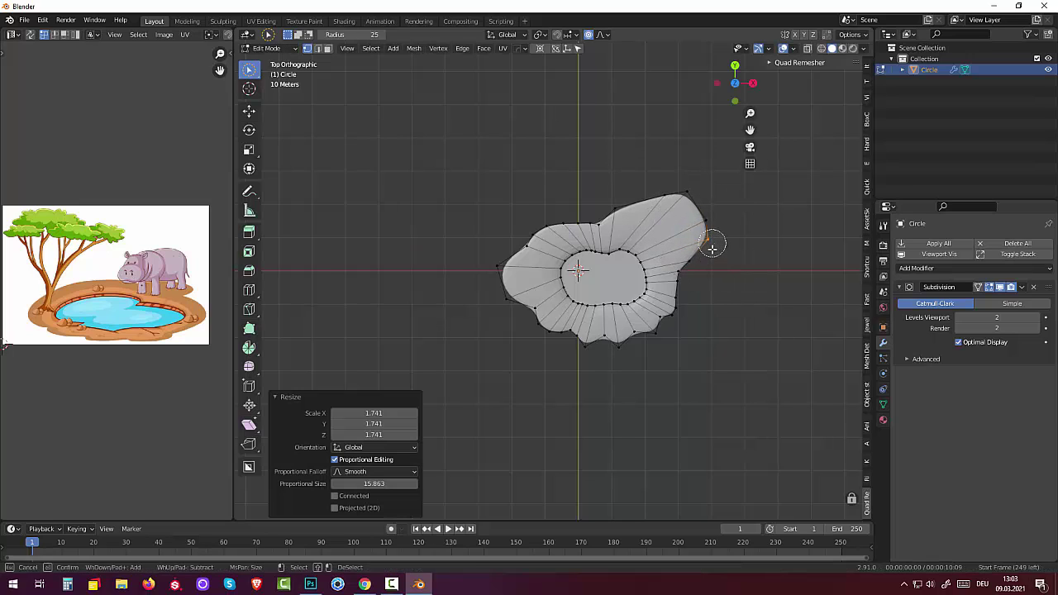
- Move the rim region again, then pull a top vertex outward with smooth falloff
key("g")
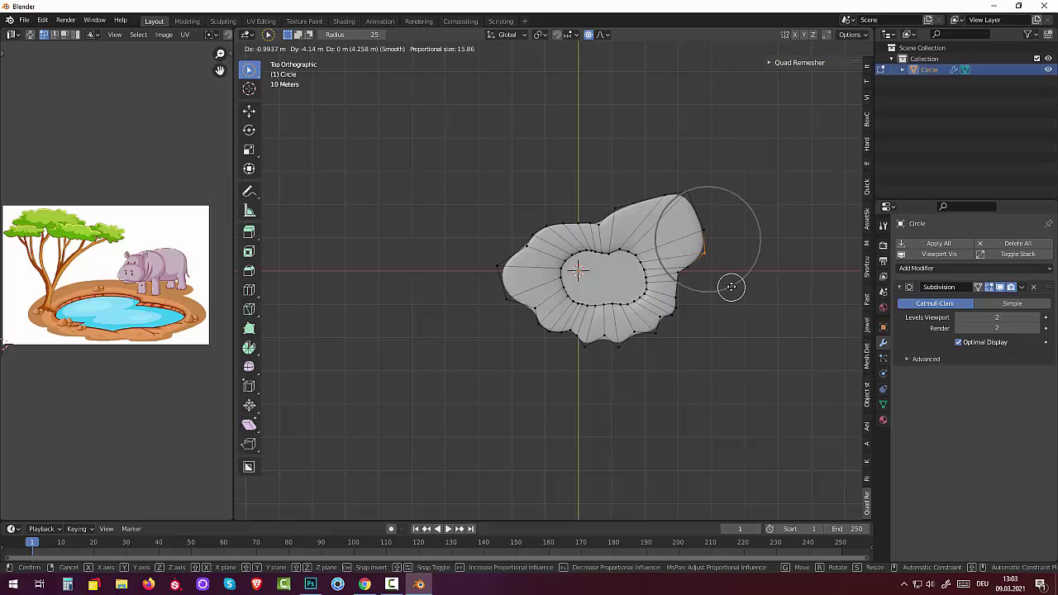
scroll(733, 278, "up", 1)
scroll(733, 278, "up", 2)
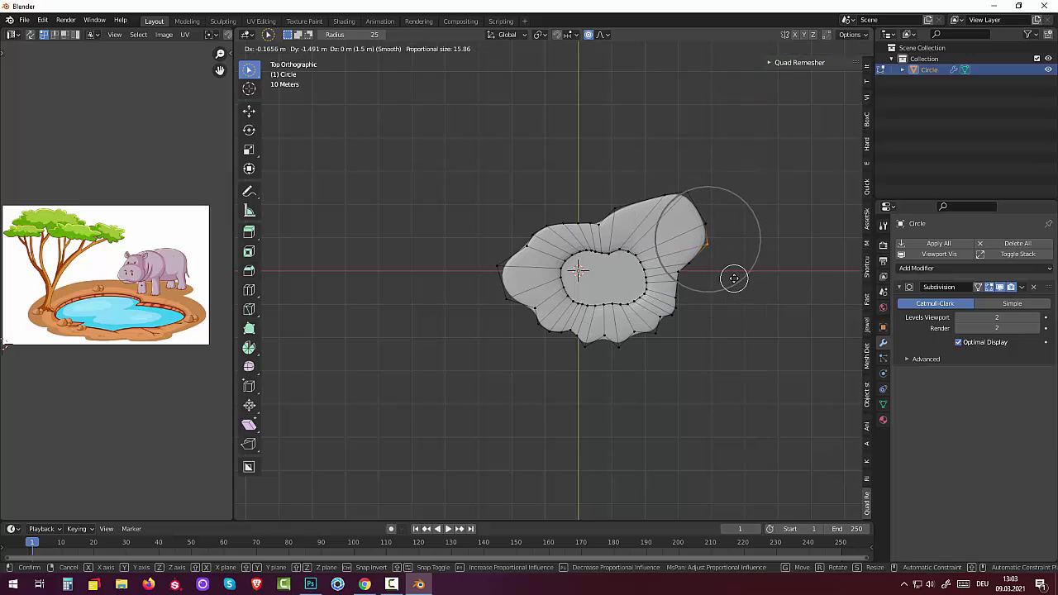
scroll(731, 280, "up", 10)
scroll(729, 281, "up", 1)
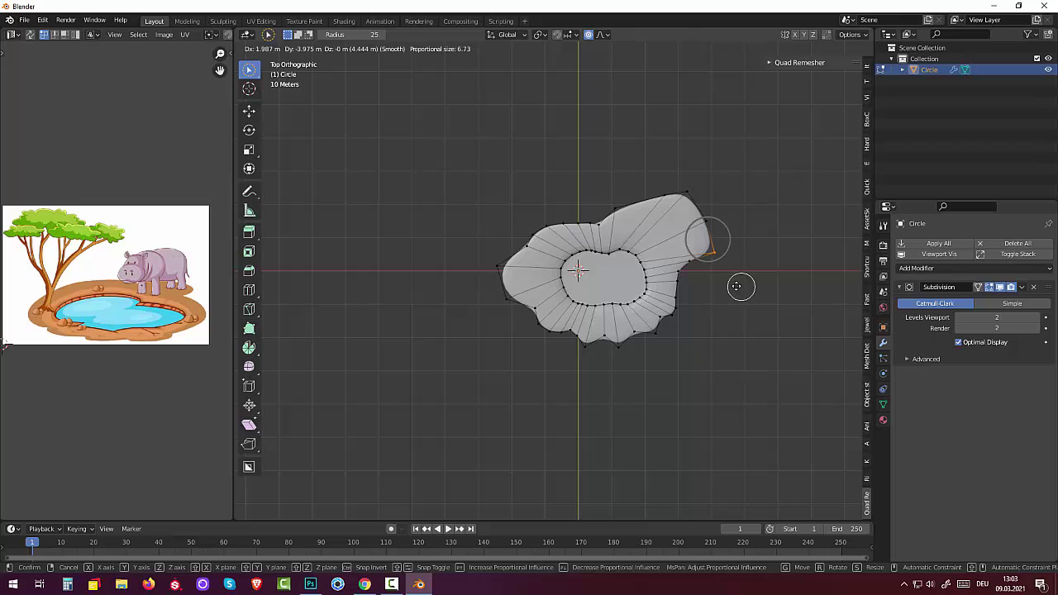
left_click(729, 291)
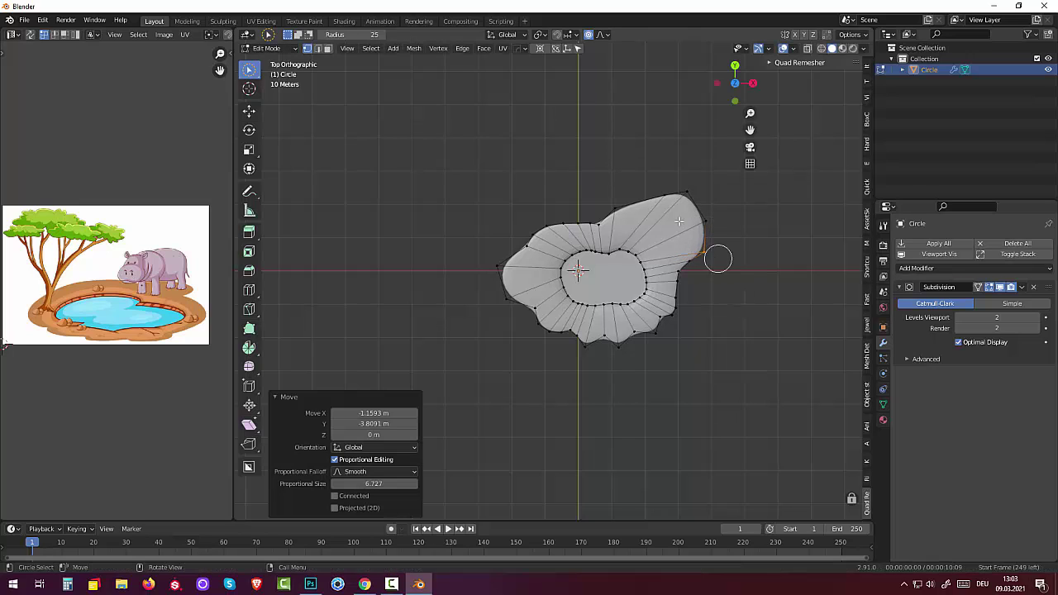
left_click(653, 201)
key("g")
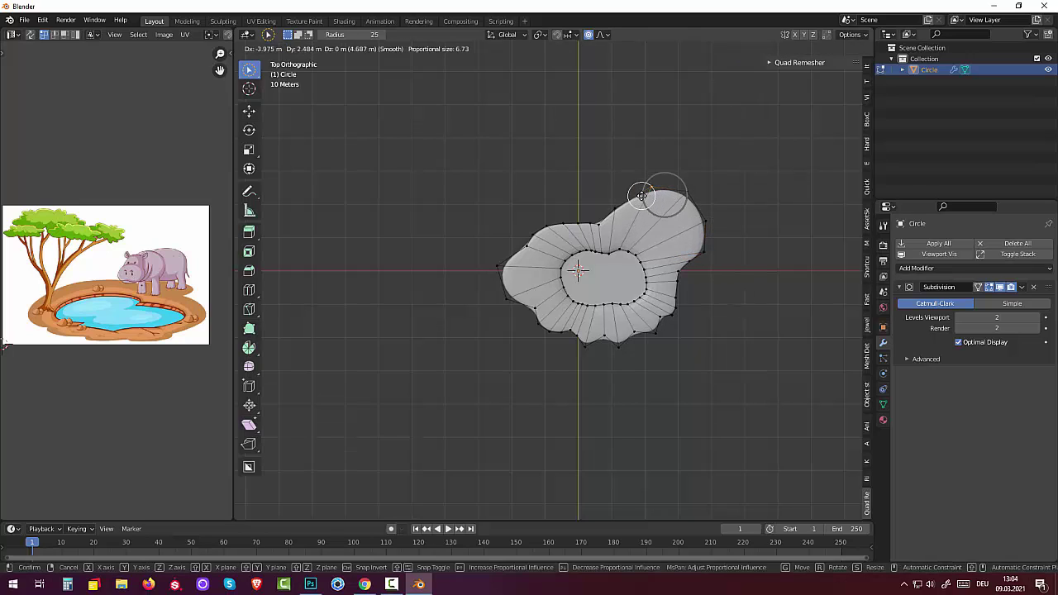
left_click(642, 190)
left_click(724, 401)
mouse_move(724, 401)
middle_mouse_down()
mouse_move(755, 295)
mouse_move(758, 311)
mouse_move(670, 319)
middle_mouse_up()
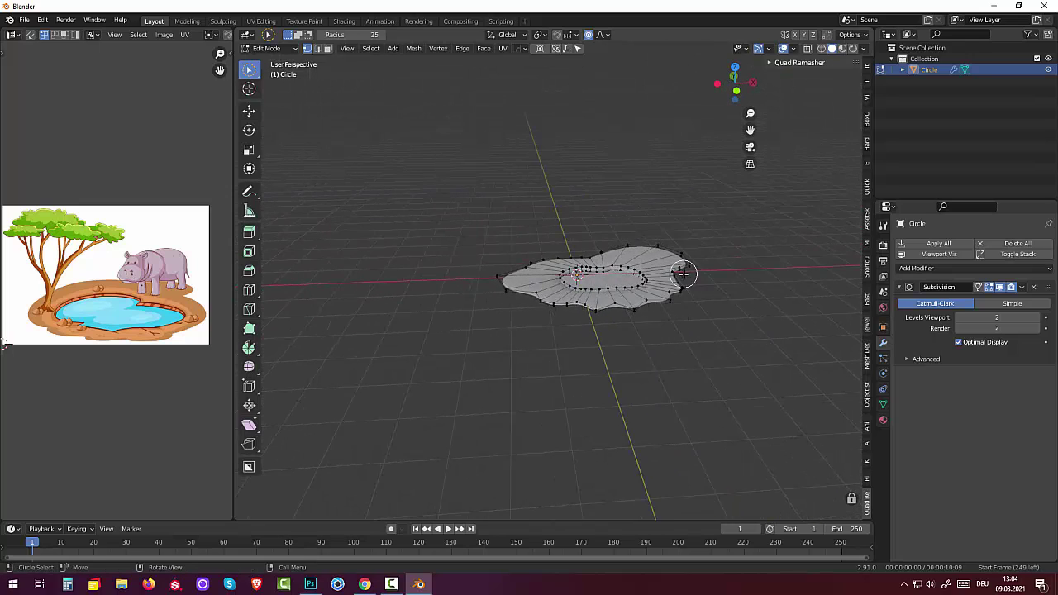
- Apply the pond rim's Subdivision modifier in Object Mode, then return to Edit Mode
middle_click_drag(689, 285, 654, 236)
mouse_move(641, 239)
middle_mouse_down()
mouse_move(637, 190)
mouse_move(661, 161)
mouse_move(689, 283)
mouse_move(669, 330)
middle_mouse_up()
scroll(670, 442, "up", 3)
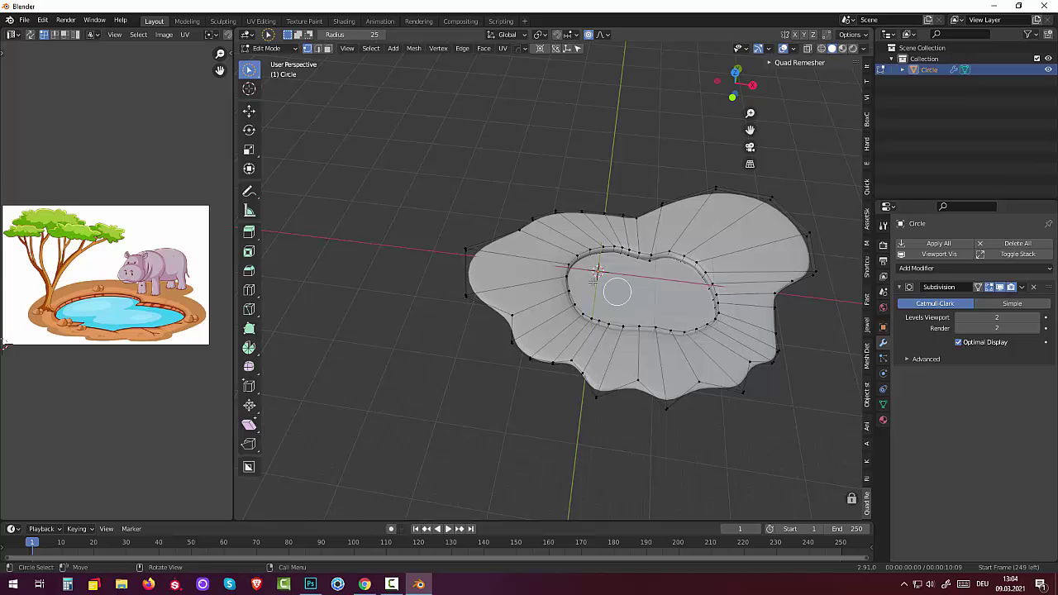
left_click(267, 48)
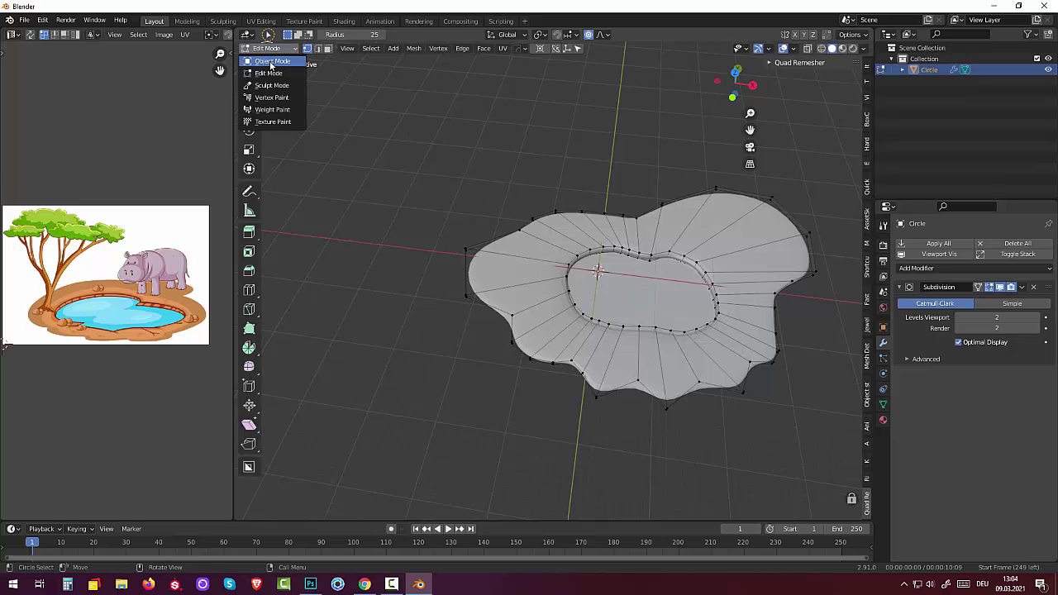
left_click(271, 61)
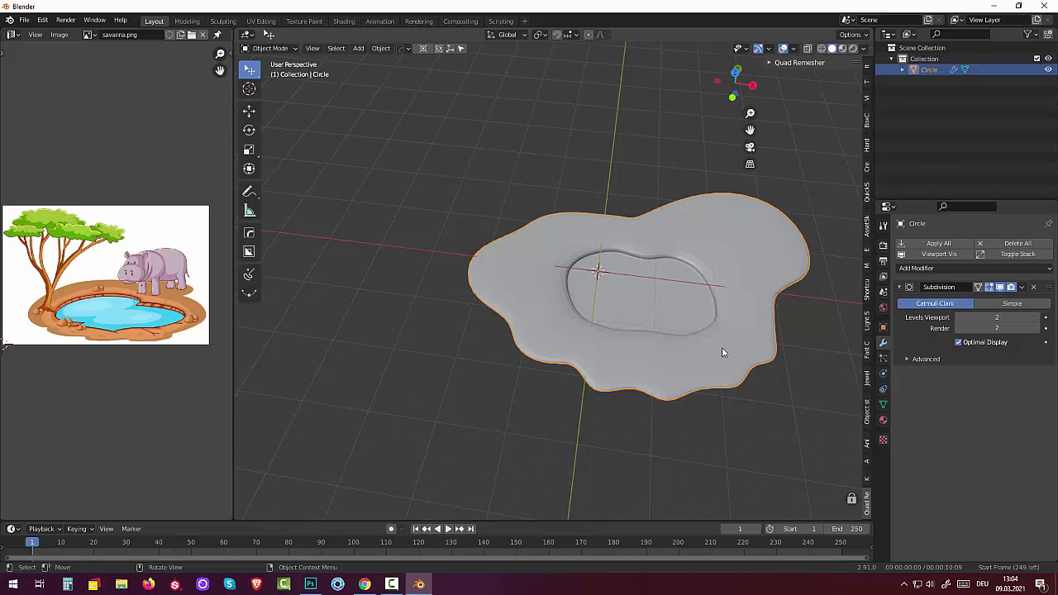
left_click(1023, 288)
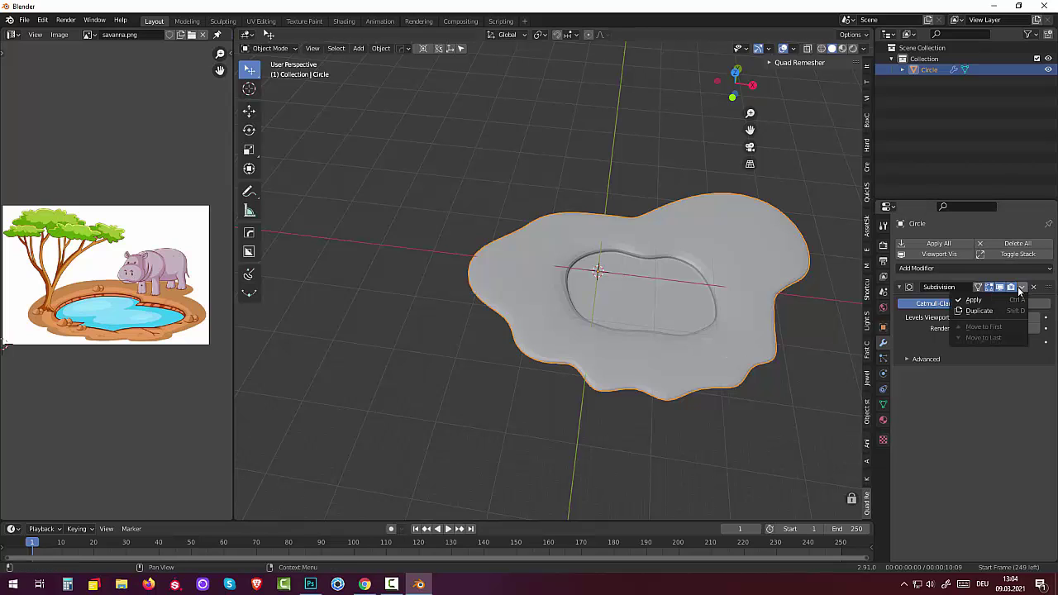
left_click(1021, 288)
left_click(1022, 288)
left_click(973, 303)
left_click(268, 48)
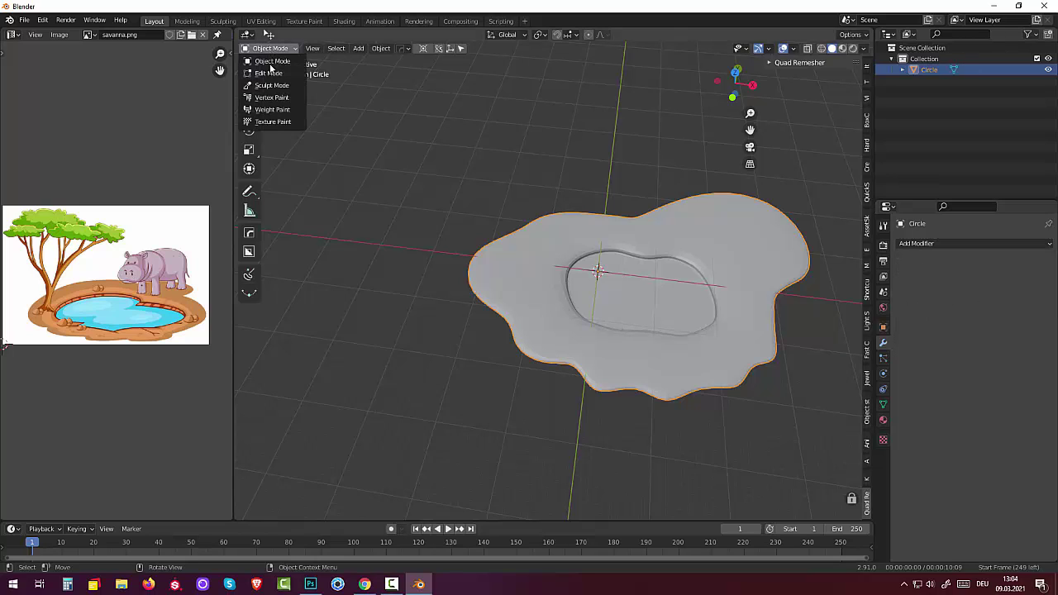
left_click(269, 74)
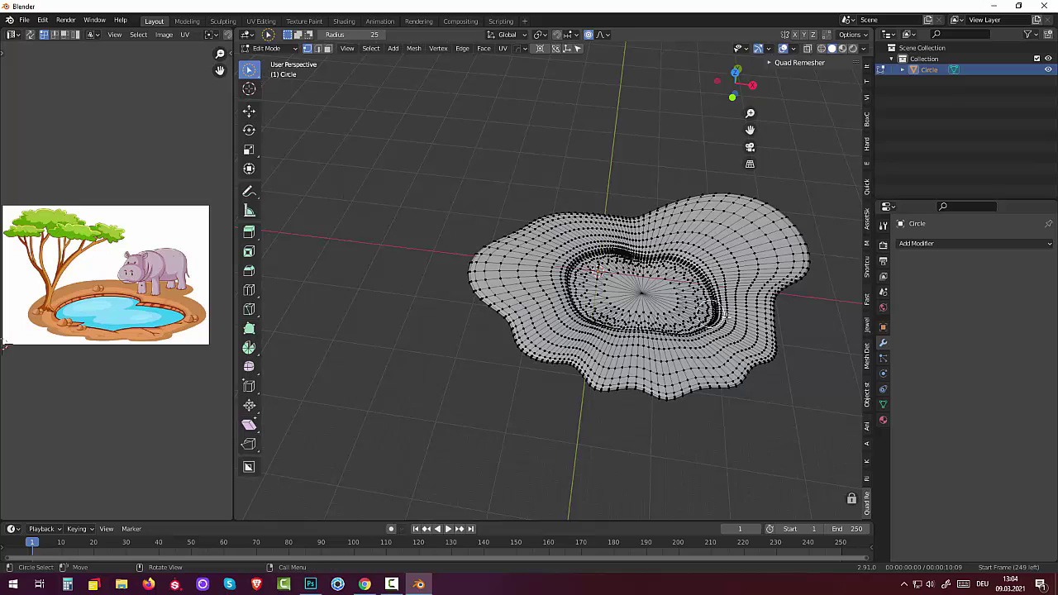
- Undo the Subdivision apply, restoring the coarse cage with its live level-2 Catmull-Clark modifier
scroll(716, 317, "up", 2)
scroll(715, 317, "up", 1)
mouse_move(603, 288)
left_mouse_down()
mouse_move(605, 259)
mouse_move(643, 254)
mouse_move(750, 337)
mouse_move(816, 335)
mouse_move(789, 318)
mouse_move(765, 326)
left_mouse_up()
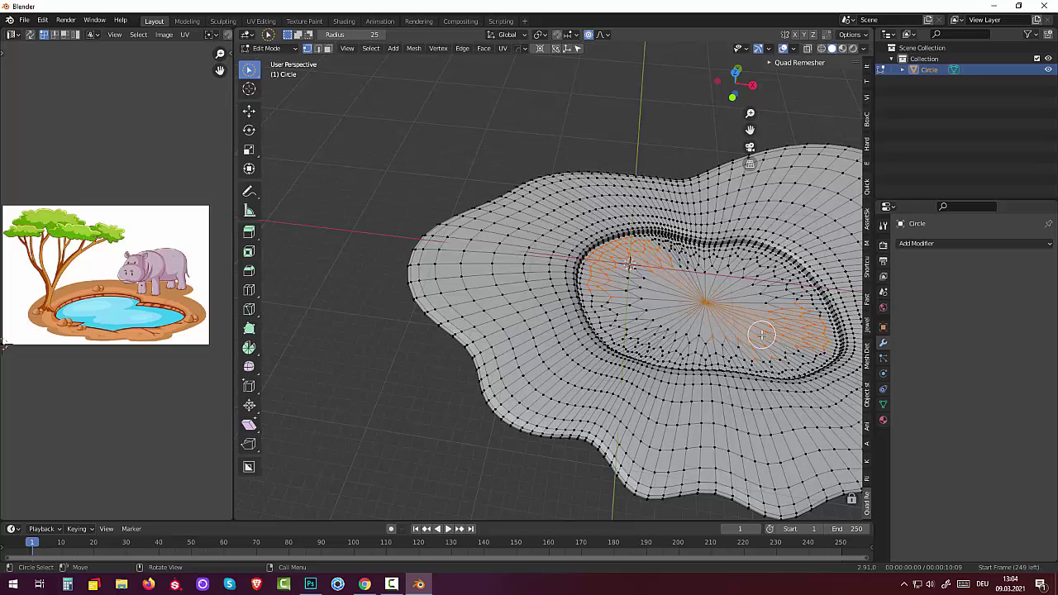
key("Tab")
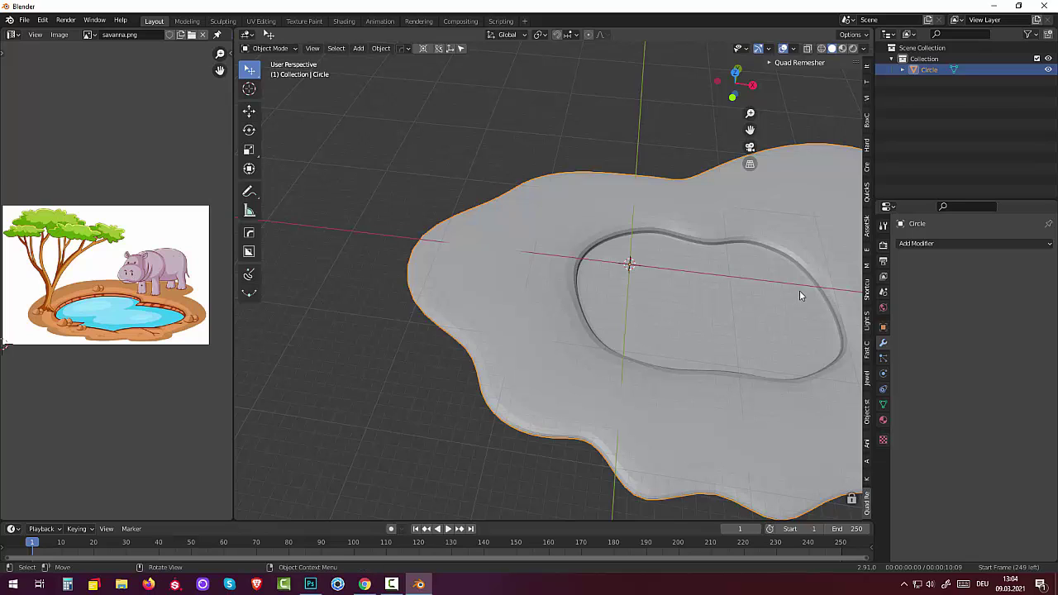
key("ctrl+2")
key("Tab")
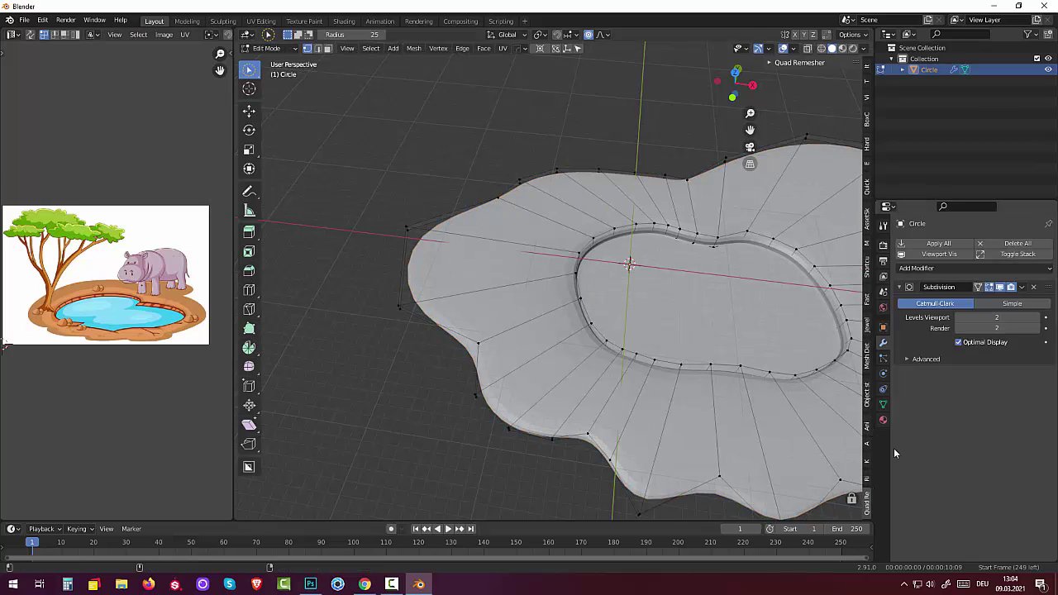
key("c")
middle_click_drag(672, 316, 694, 306)
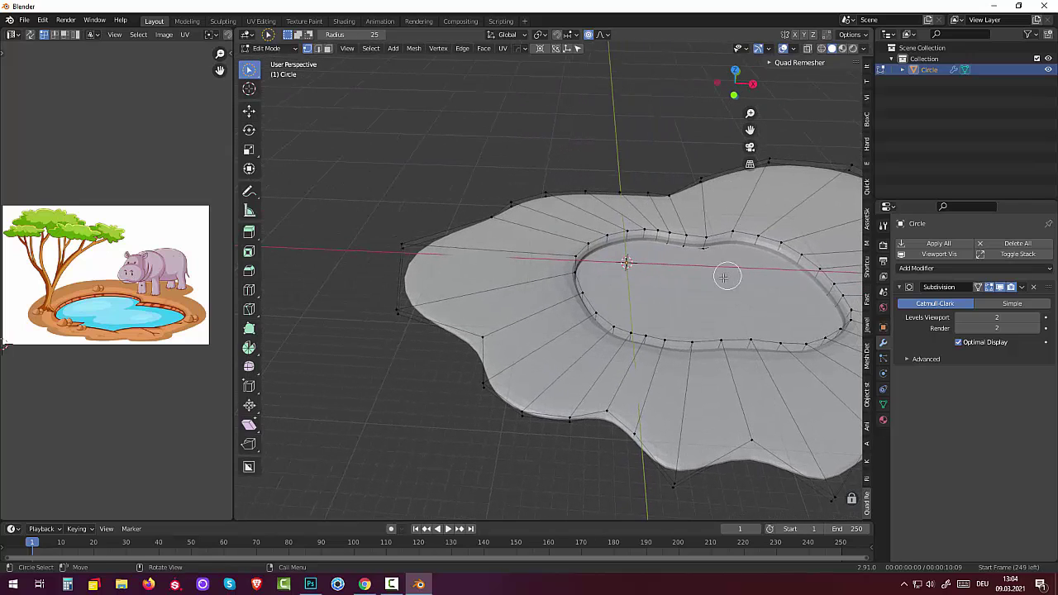
- In Face select mode, delete only the pond rim's inner floor face
left_click(328, 53)
left_click(716, 305)
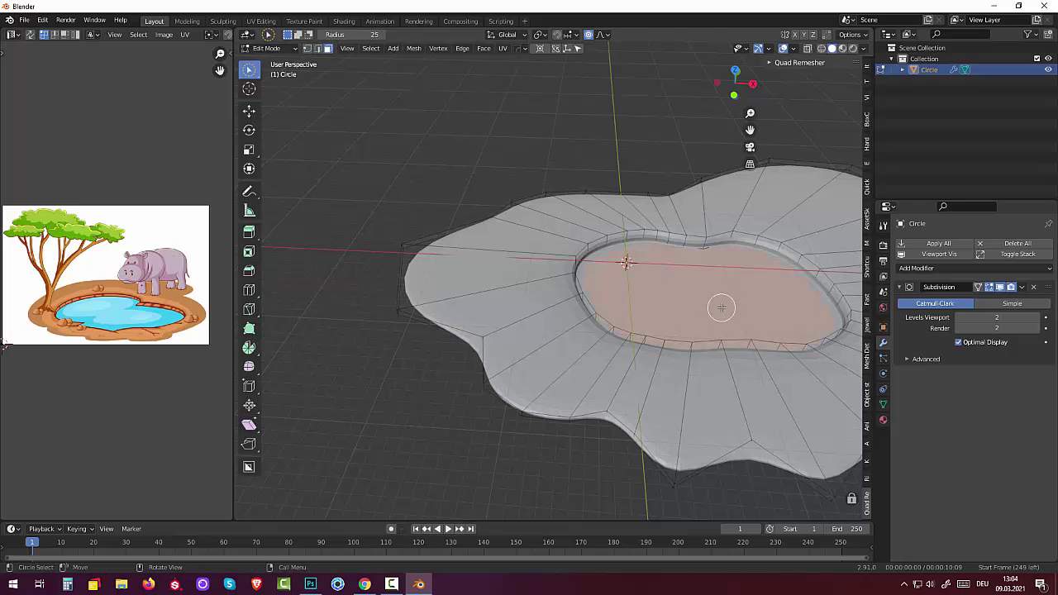
key("x")
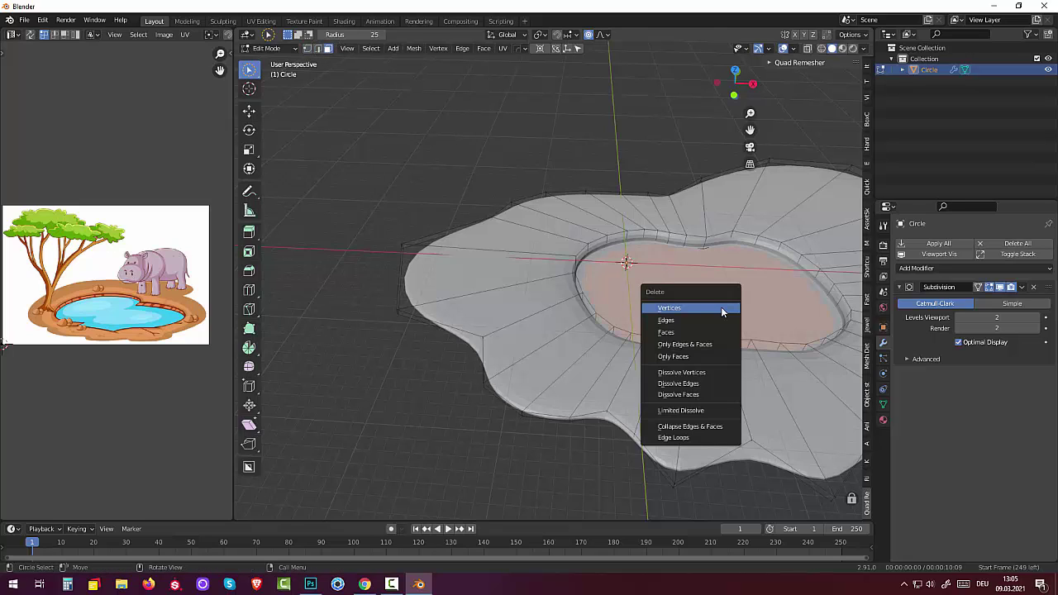
left_click(676, 331)
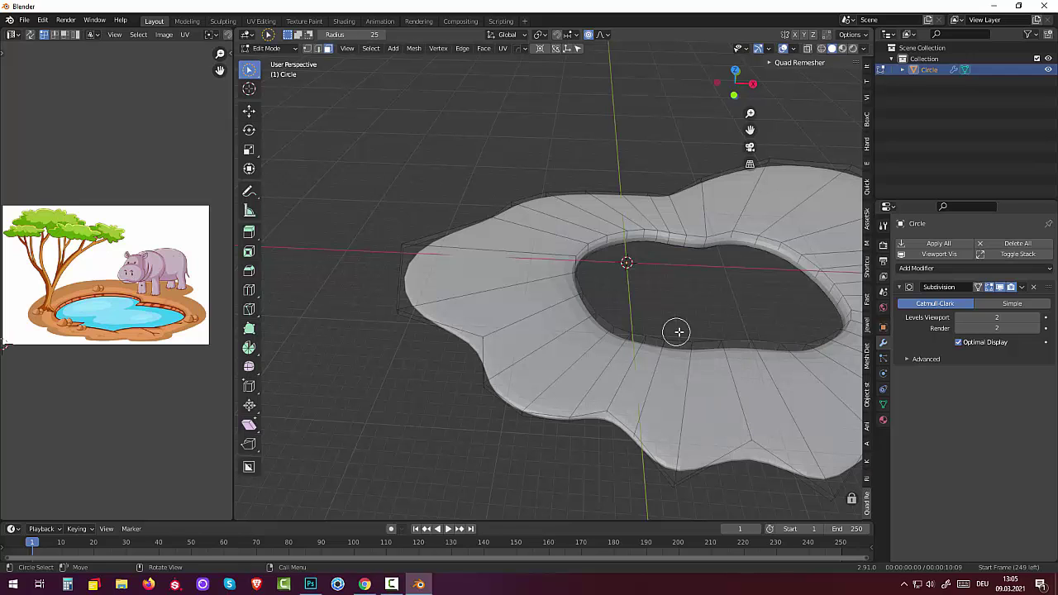
mouse_move(679, 331)
middle_mouse_down()
mouse_move(562, 259)
mouse_move(524, 256)
mouse_move(702, 333)
mouse_move(736, 283)
mouse_move(753, 328)
mouse_move(687, 335)
middle_mouse_up()
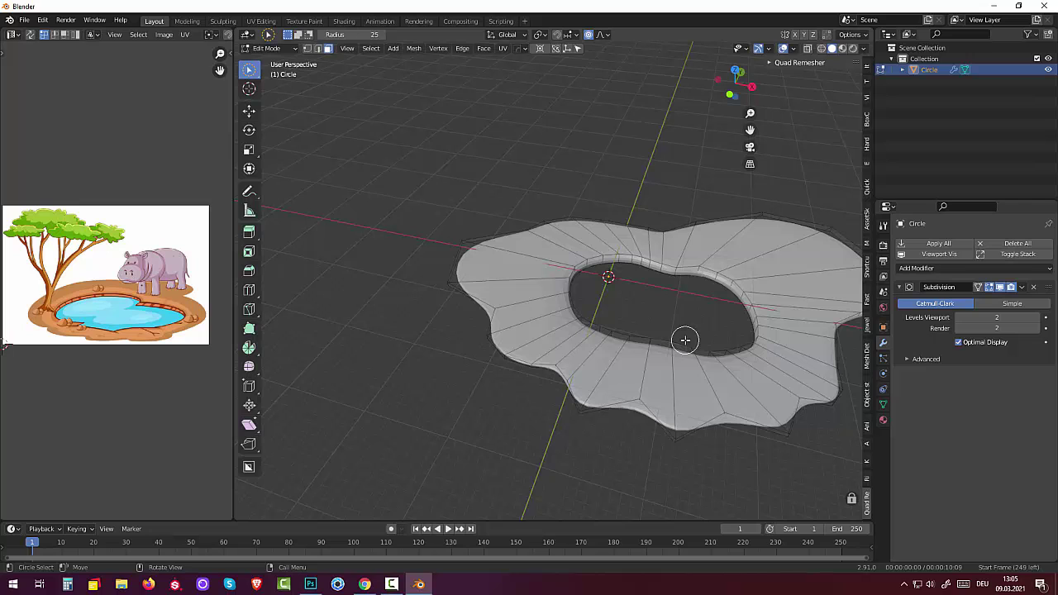
mouse_move(597, 276)
middle_mouse_down()
mouse_move(626, 293)
mouse_move(664, 283)
mouse_move(666, 271)
mouse_move(573, 266)
middle_mouse_up()
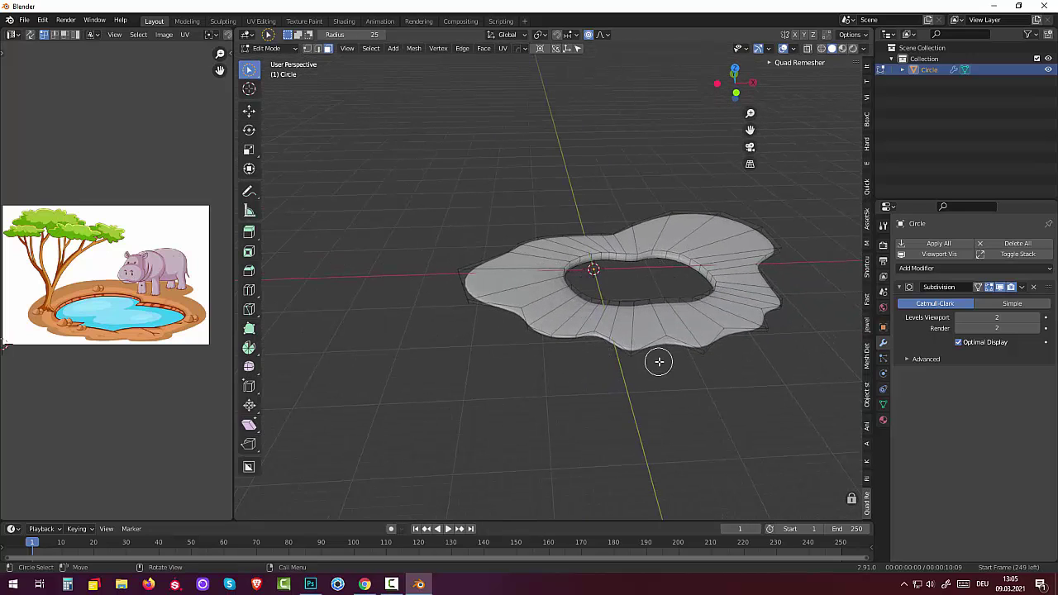
key("shift+a")
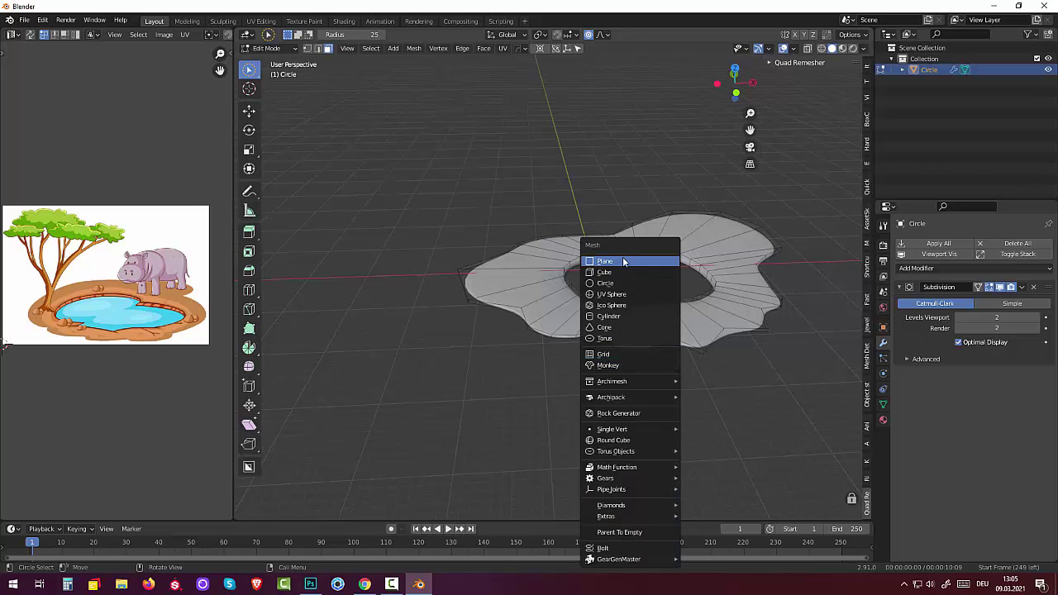
left_click(621, 264)
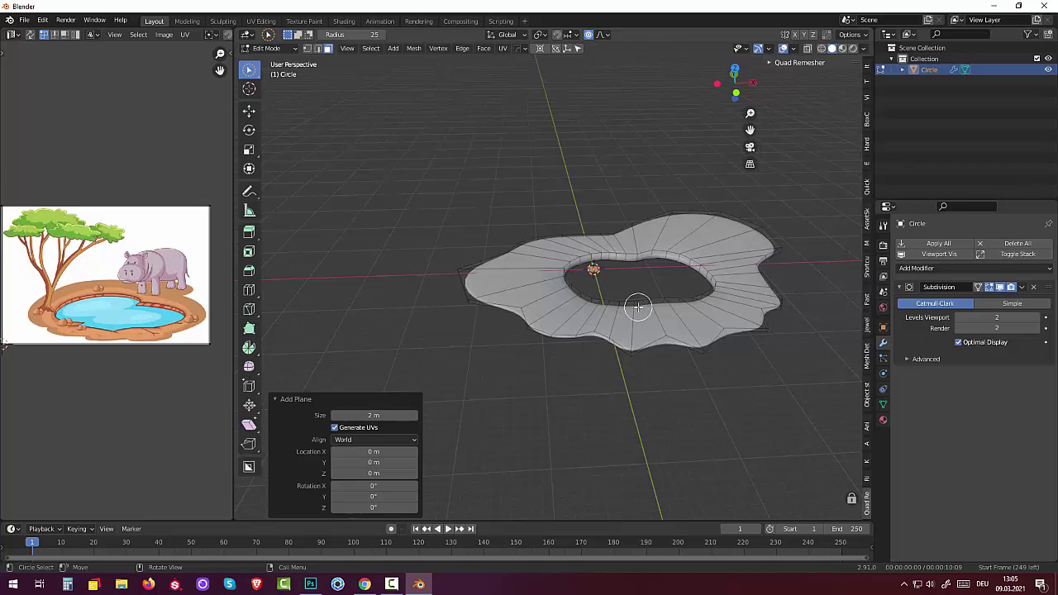
key("s")
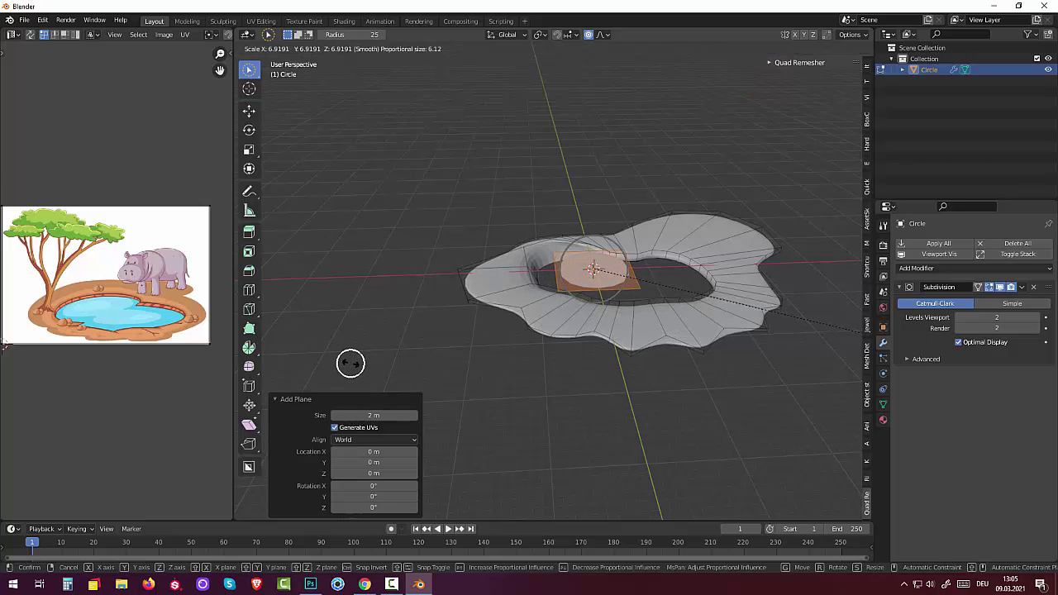
key("Escape")
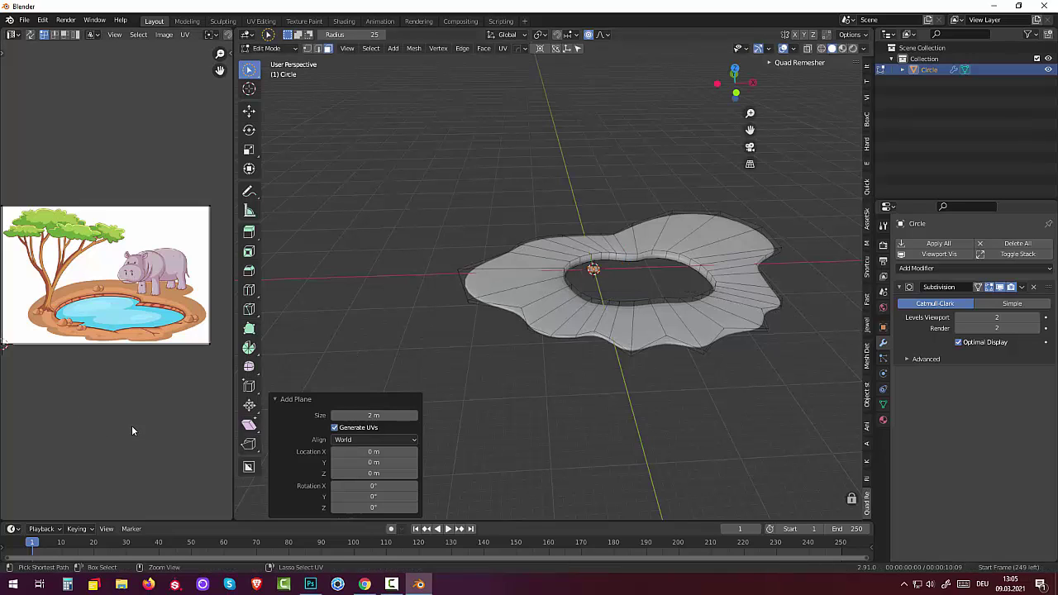
key("ctrl+z")
- Return to Object Mode, apply Shade Smooth to the pond rim, and deselect it
left_click(266, 48)
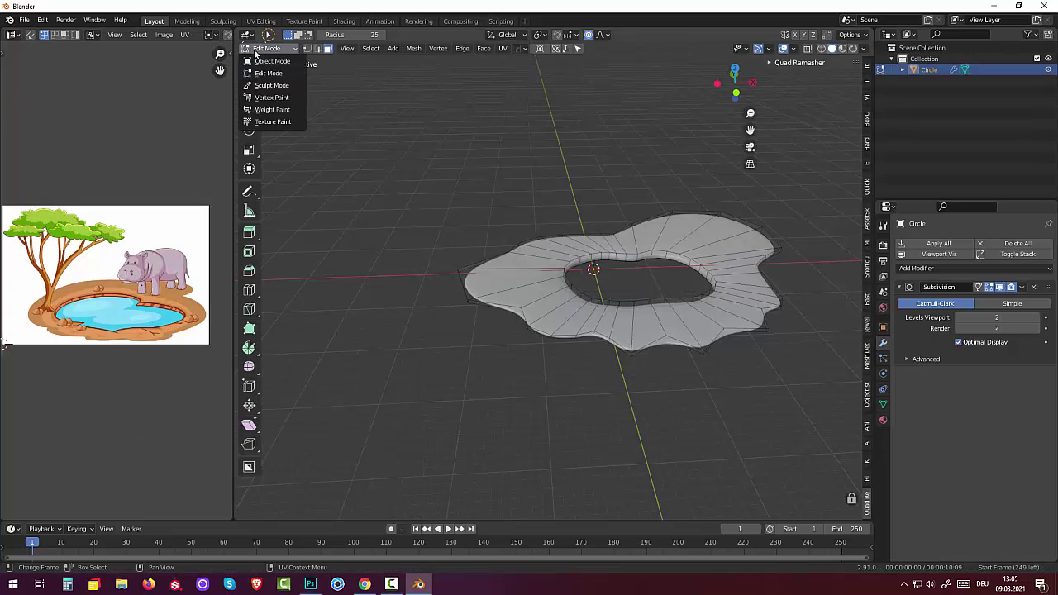
left_click(258, 62)
left_click(490, 367)
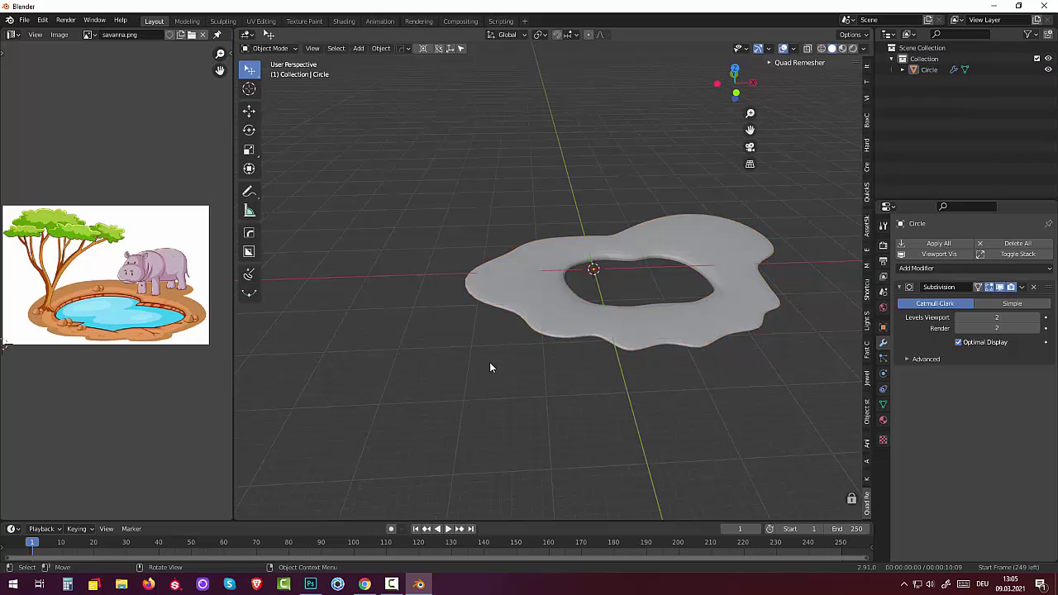
right_click(597, 317)
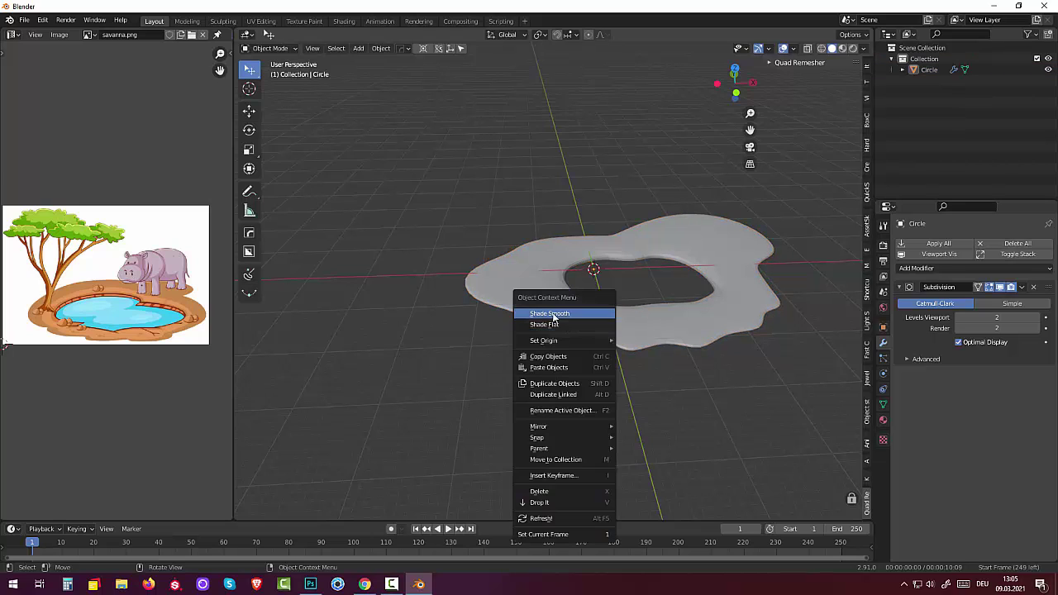
left_click(552, 314)
left_click(554, 316)
right_click(539, 315)
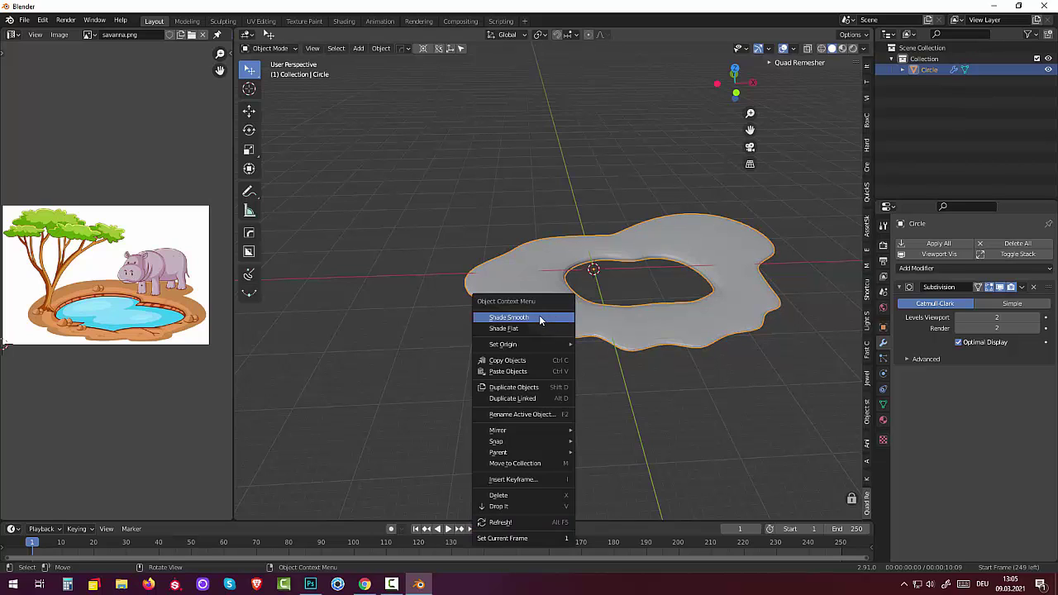
left_click(539, 315)
mouse_move(559, 343)
middle_mouse_down()
mouse_move(520, 379)
mouse_move(443, 354)
mouse_move(423, 326)
mouse_move(501, 319)
mouse_move(540, 338)
mouse_move(499, 364)
mouse_move(493, 348)
mouse_move(510, 401)
mouse_move(558, 408)
mouse_move(564, 421)
middle_mouse_up()
left_click(605, 459)
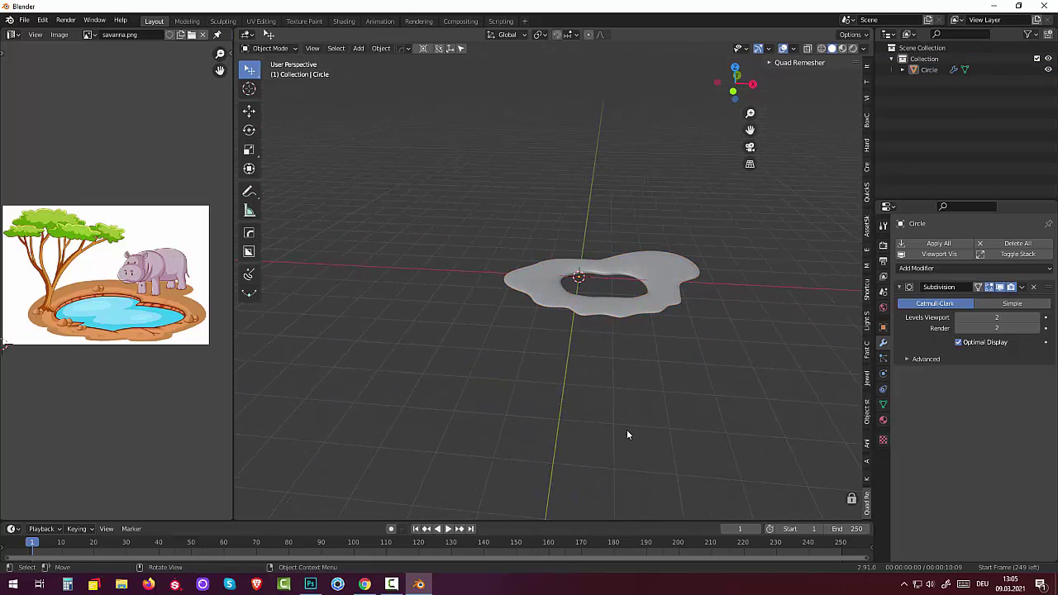
- Add a plane for the water, scale it to 10.992, and move it over the pond opening
key("shift+a")
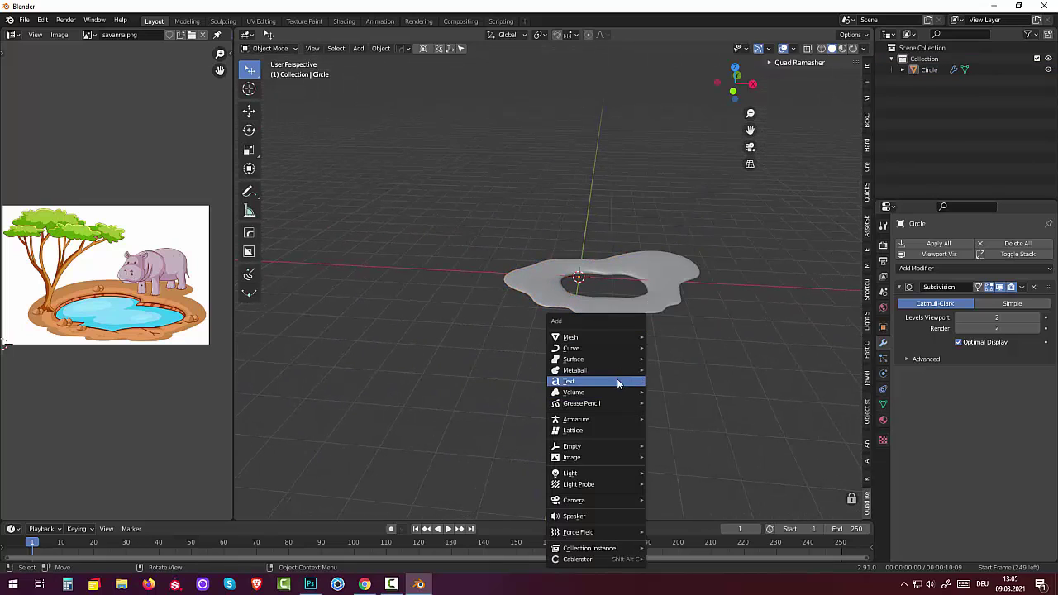
mouse_move(595, 336)
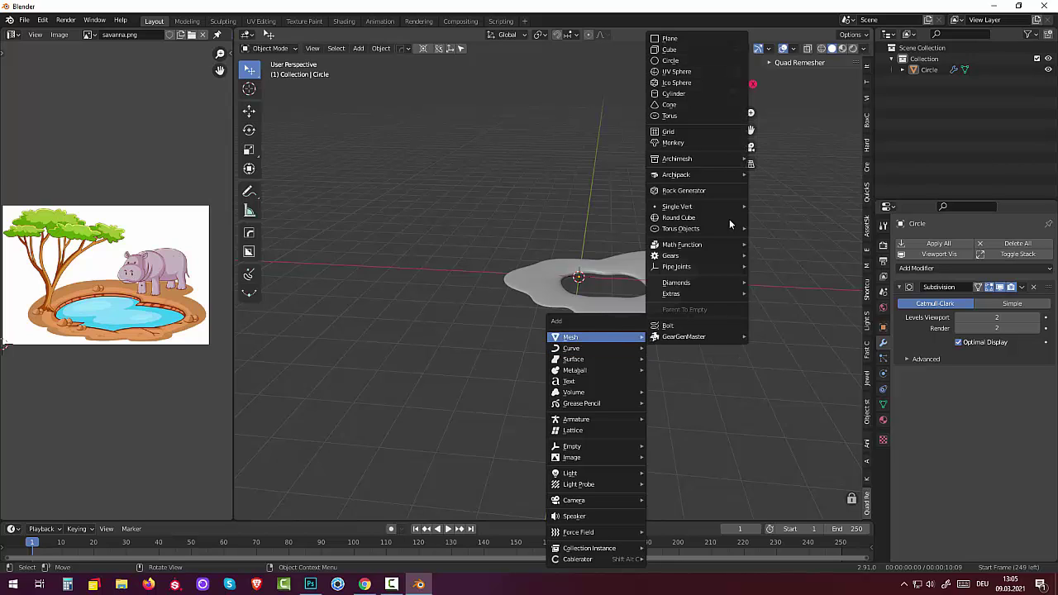
left_click(665, 39)
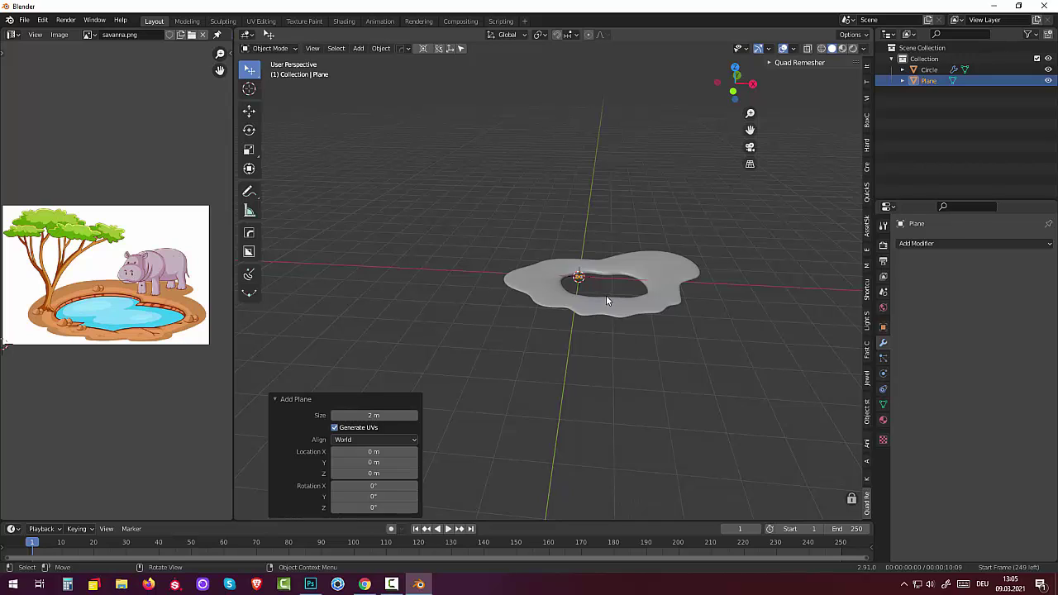
key("s")
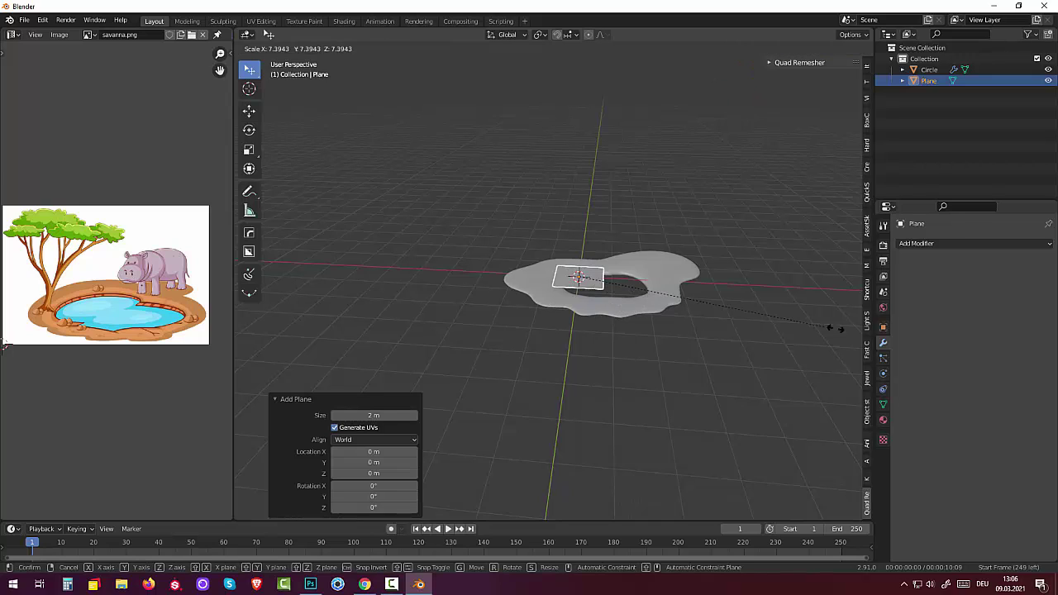
left_click(307, 355)
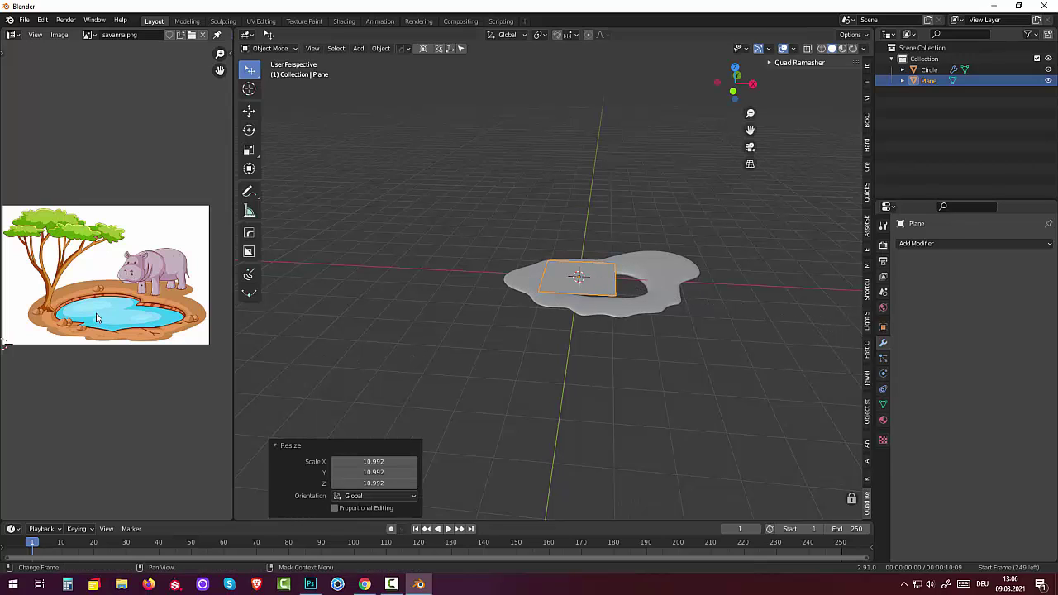
mouse_move(381, 379)
middle_mouse_down()
mouse_move(398, 431)
mouse_move(524, 333)
middle_mouse_up()
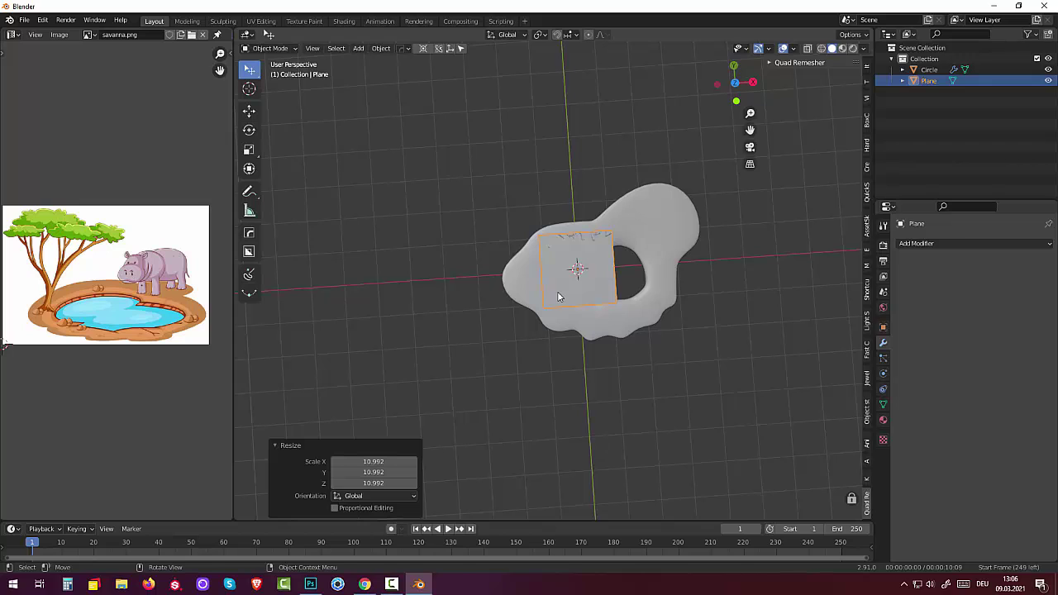
key("g")
left_click(584, 294)
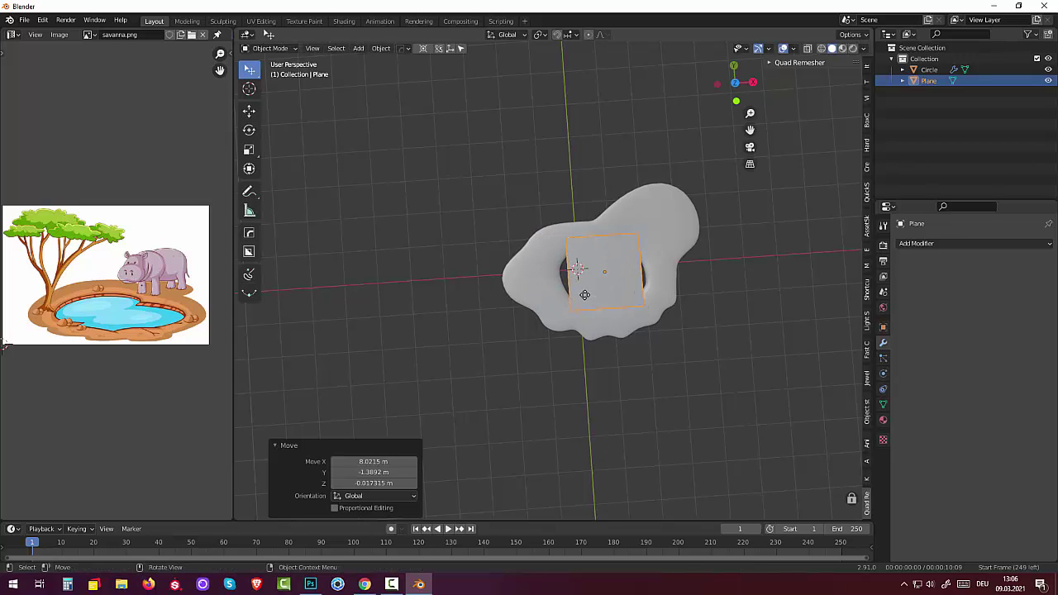
- Stretch the plane 1.402× along X and lower it about 1.041 m on Z
key("s")
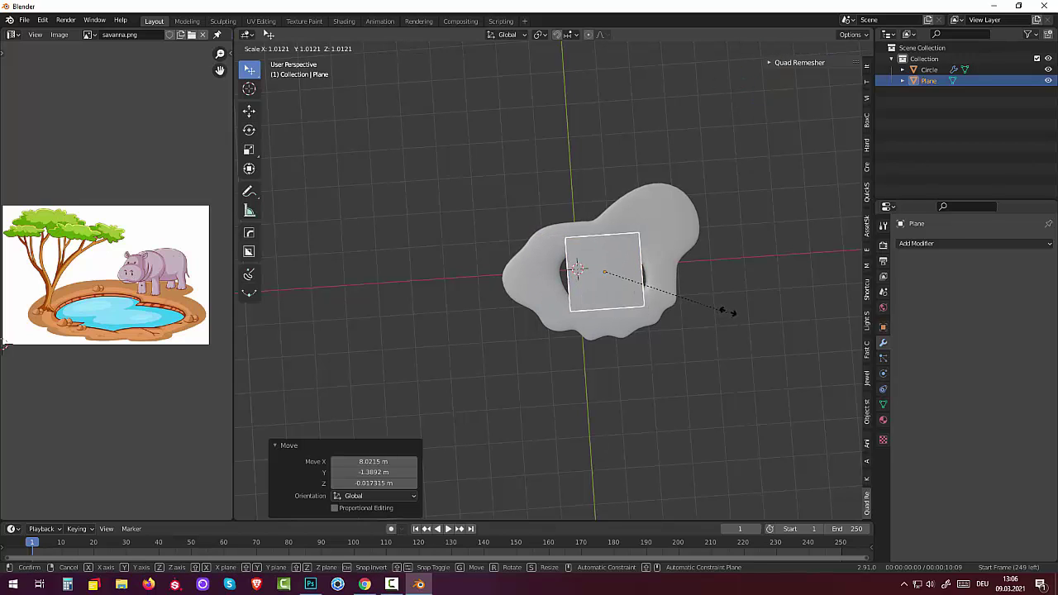
key("x")
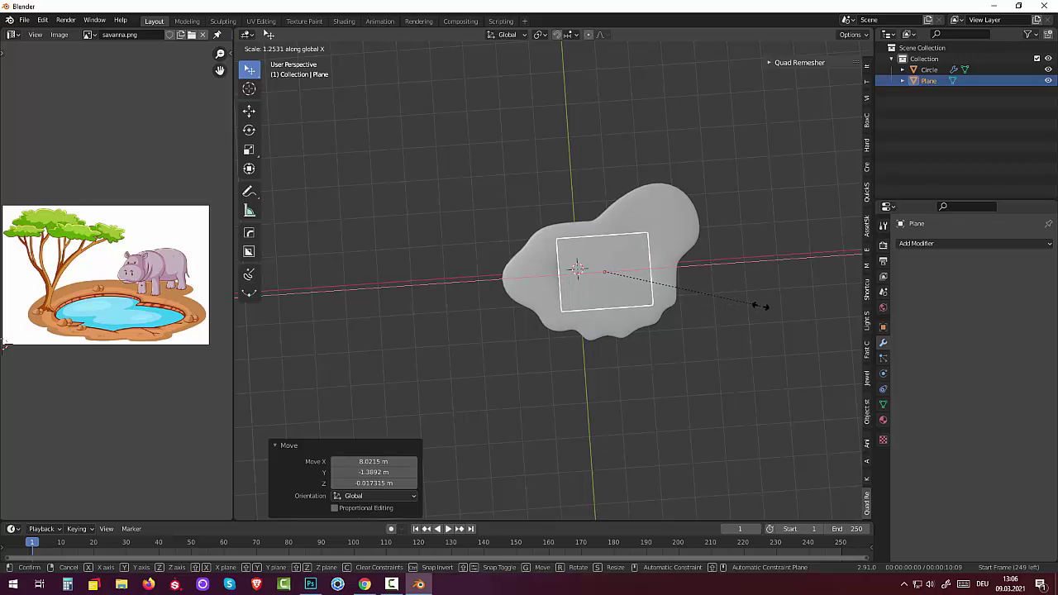
left_click(781, 300)
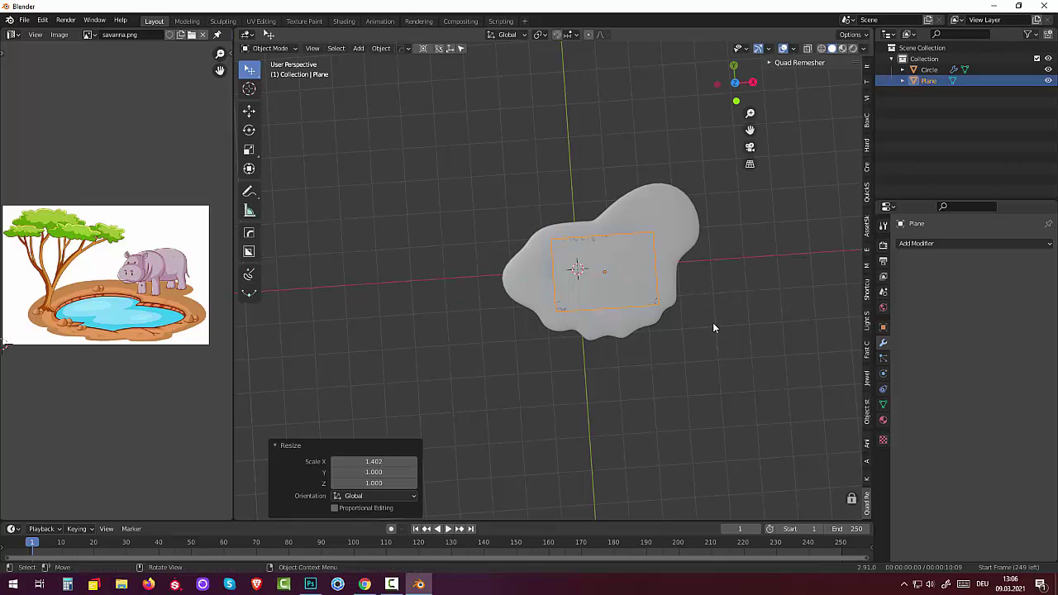
mouse_move(713, 322)
middle_mouse_down()
mouse_move(690, 193)
mouse_move(701, 198)
middle_mouse_up()
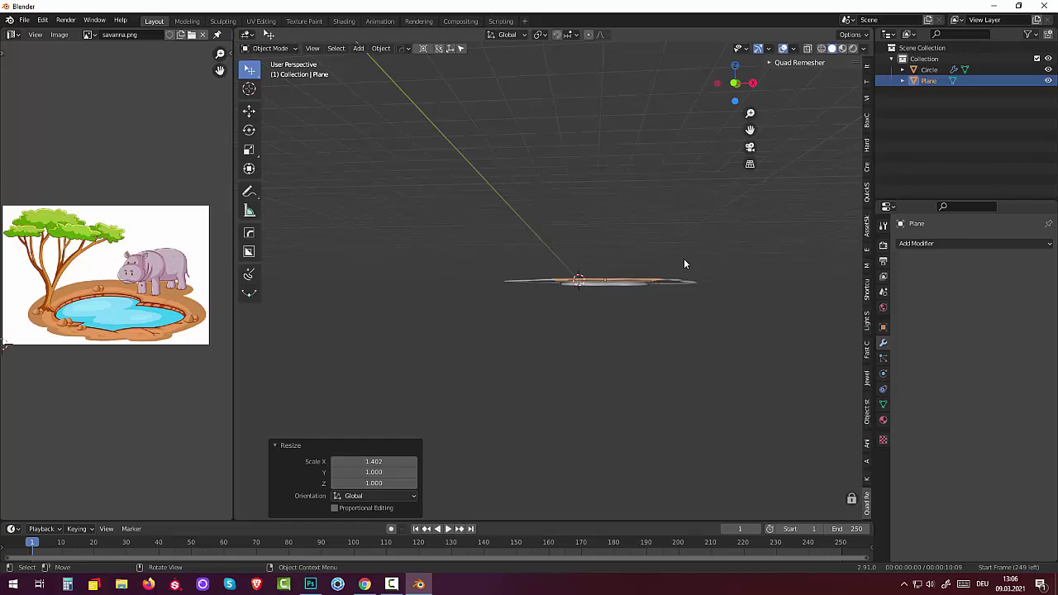
scroll(683, 258, "up", 4)
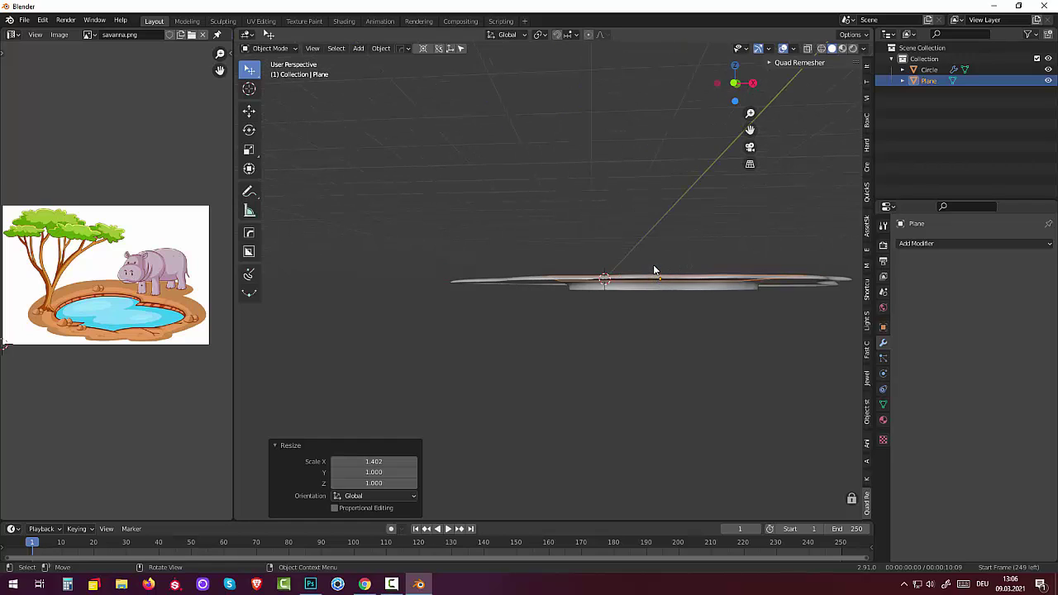
key("g")
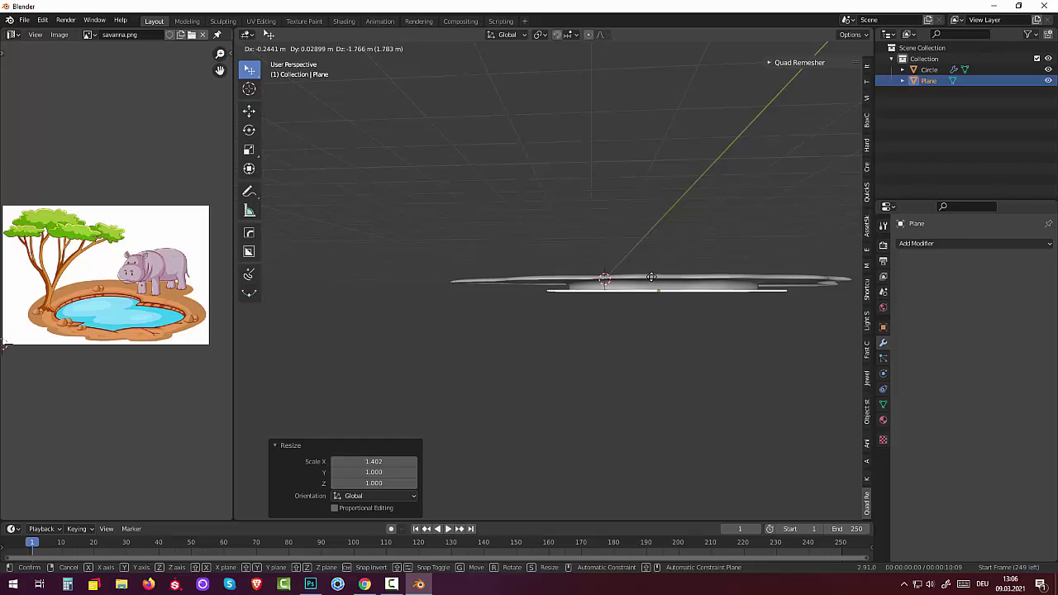
key("z")
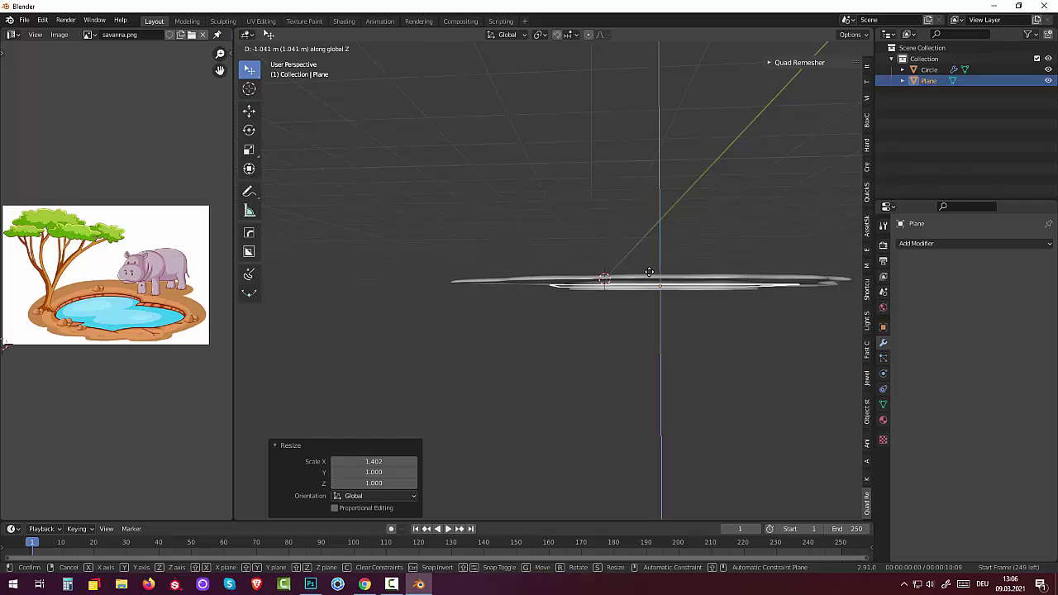
left_click(648, 274)
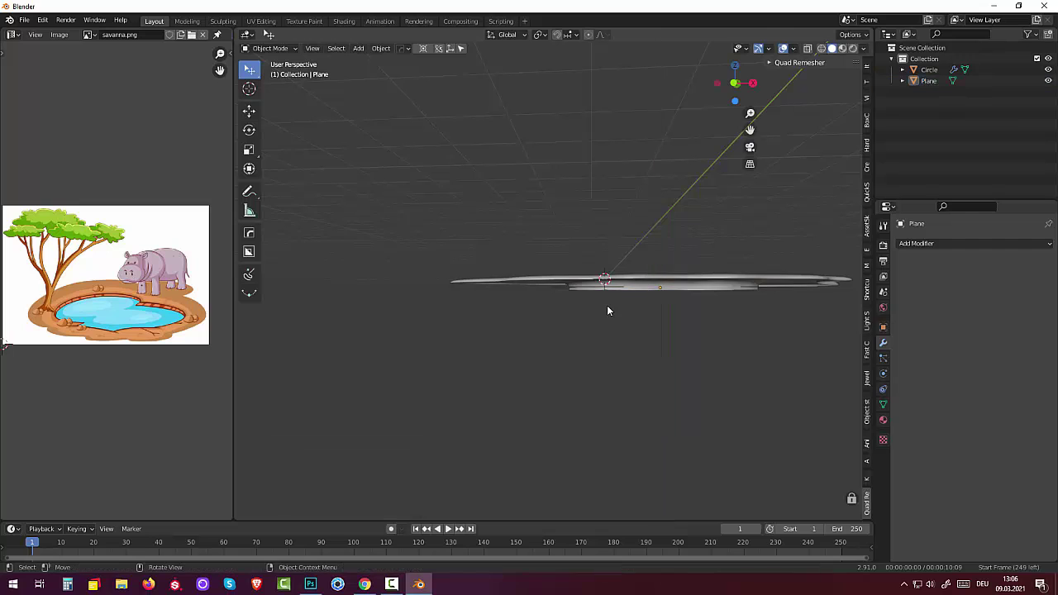
mouse_move(607, 305)
middle_mouse_down()
mouse_move(580, 426)
mouse_move(599, 383)
middle_mouse_up()
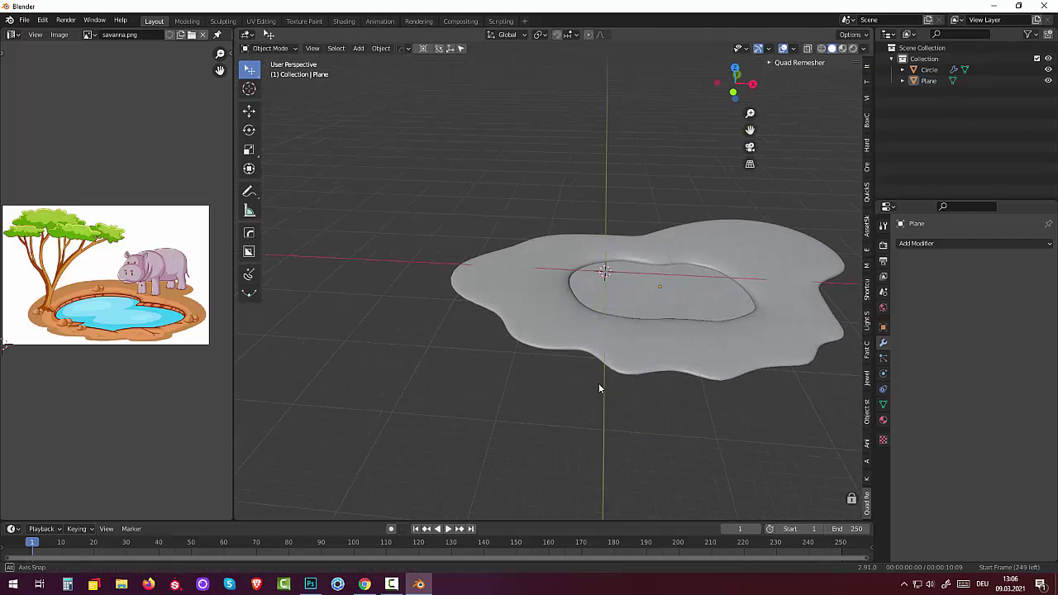
- Shade the water plane smooth and enter Edit Mode with its face selected
left_click(680, 289)
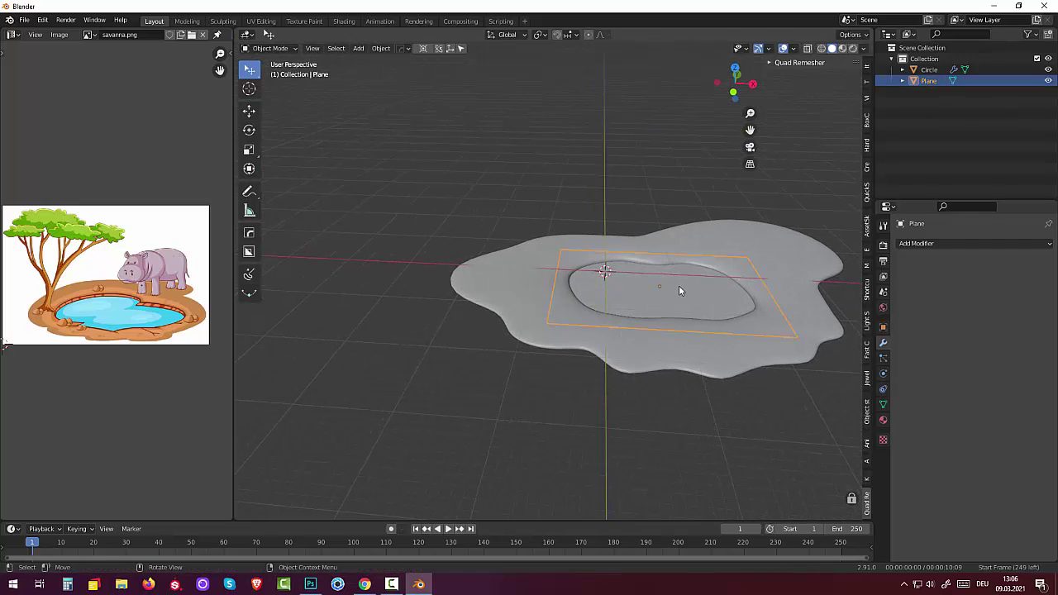
right_click(671, 308)
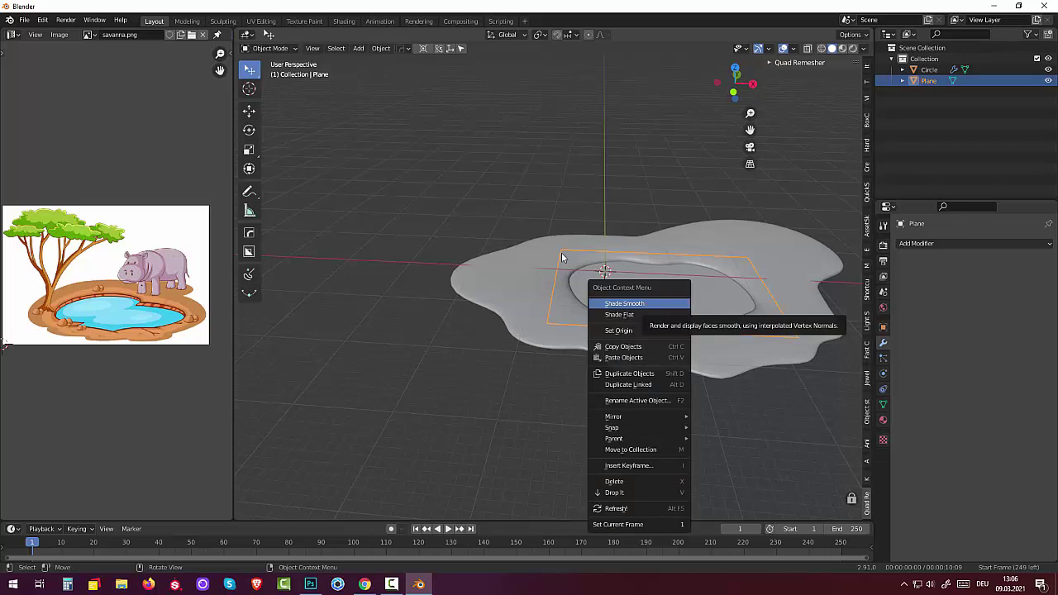
left_click(257, 50)
left_click(277, 71)
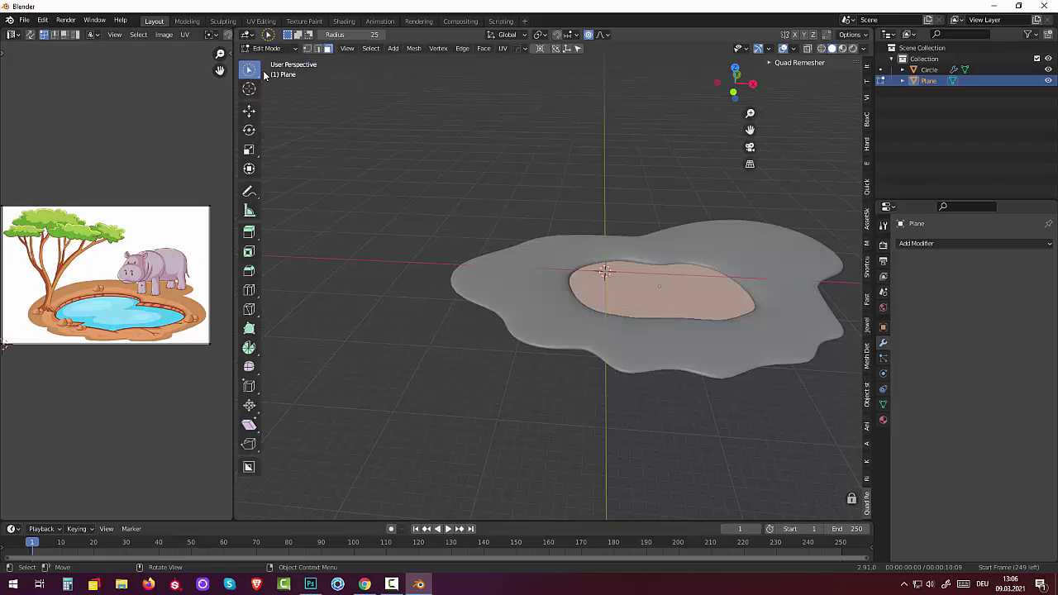
key("c")
- Subdivide the plane's face with 10 cuts
right_click(661, 299)
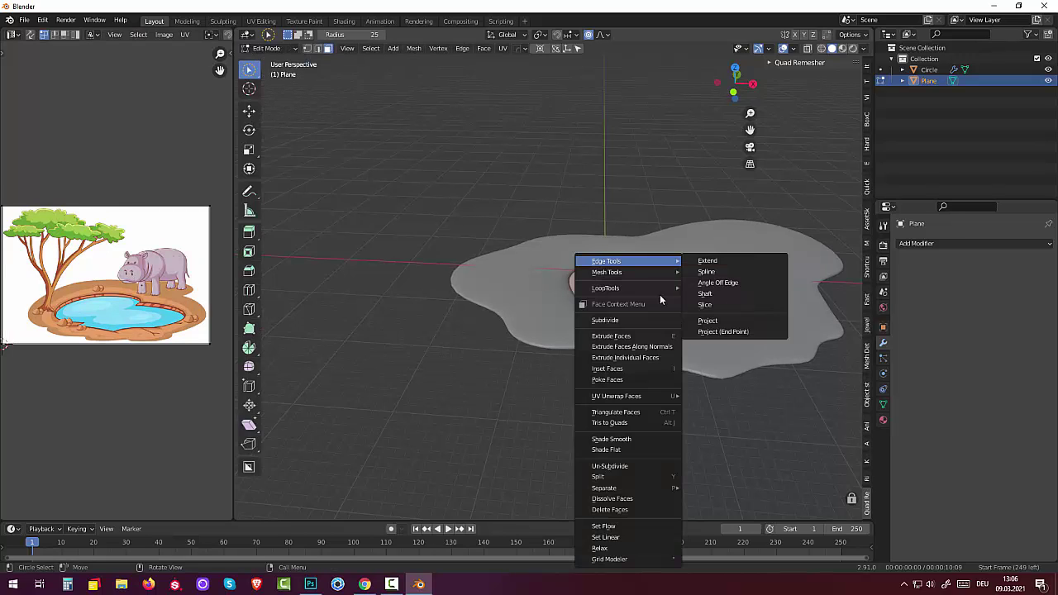
left_click(616, 320)
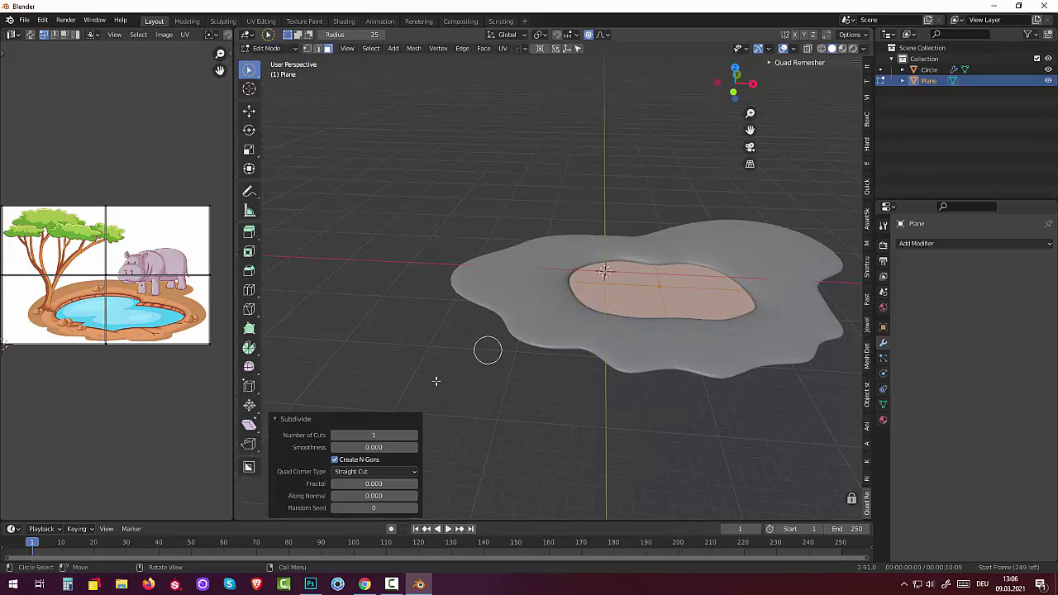
left_click(397, 435)
key("Return")
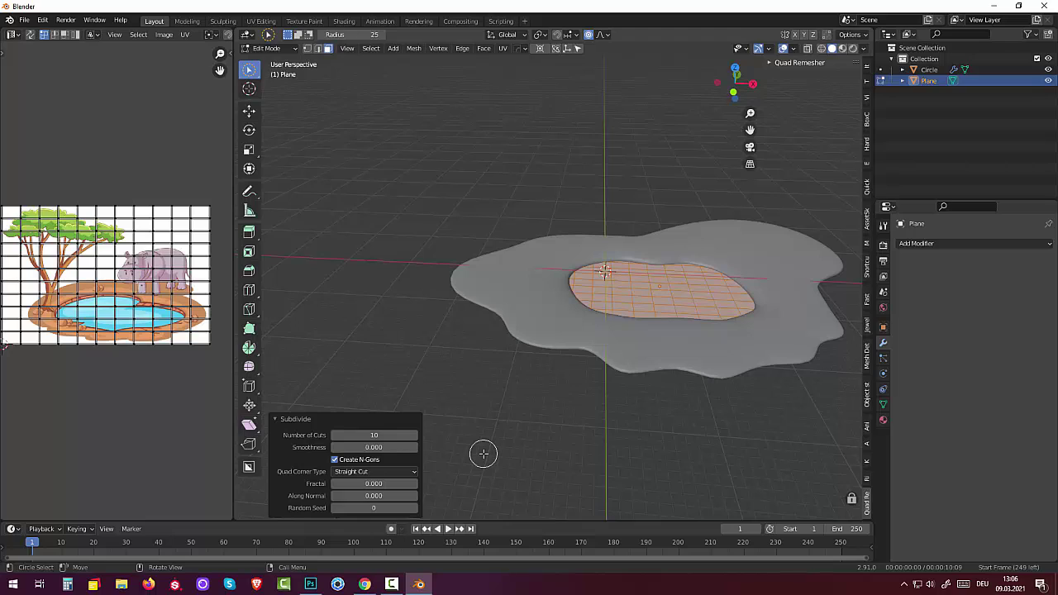
left_click(107, 254)
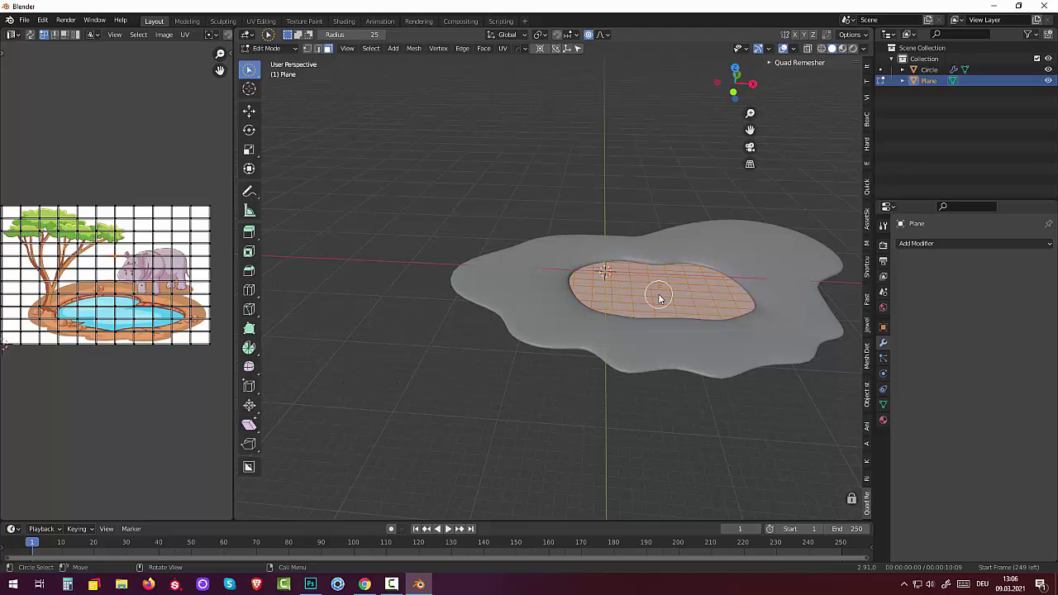
- Subdivide the plane again with 10 cuts, producing a dense grid
right_click(657, 296)
left_click(631, 299)
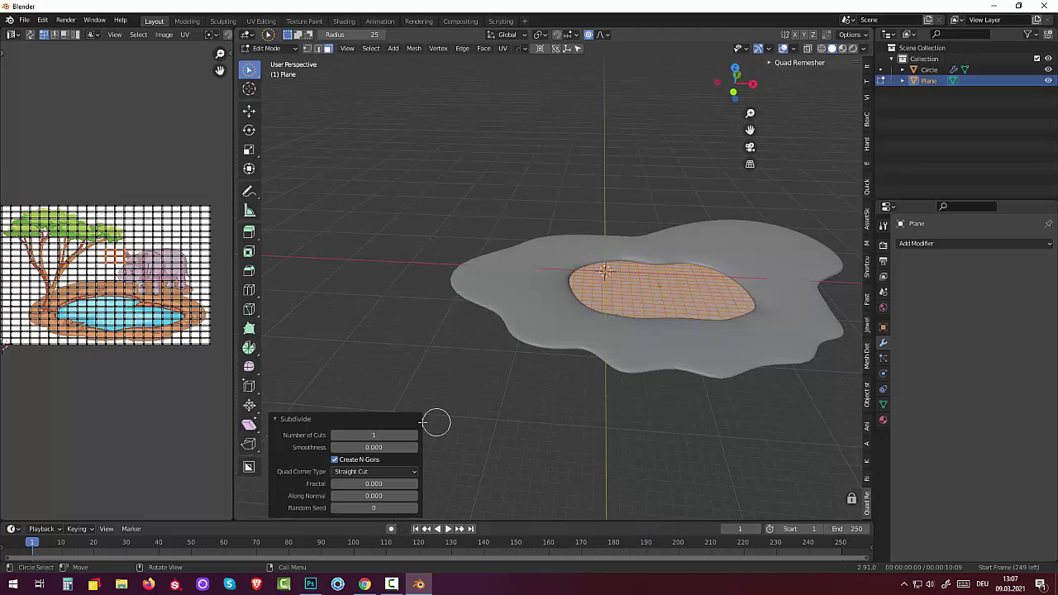
left_click(384, 435)
key("Return")
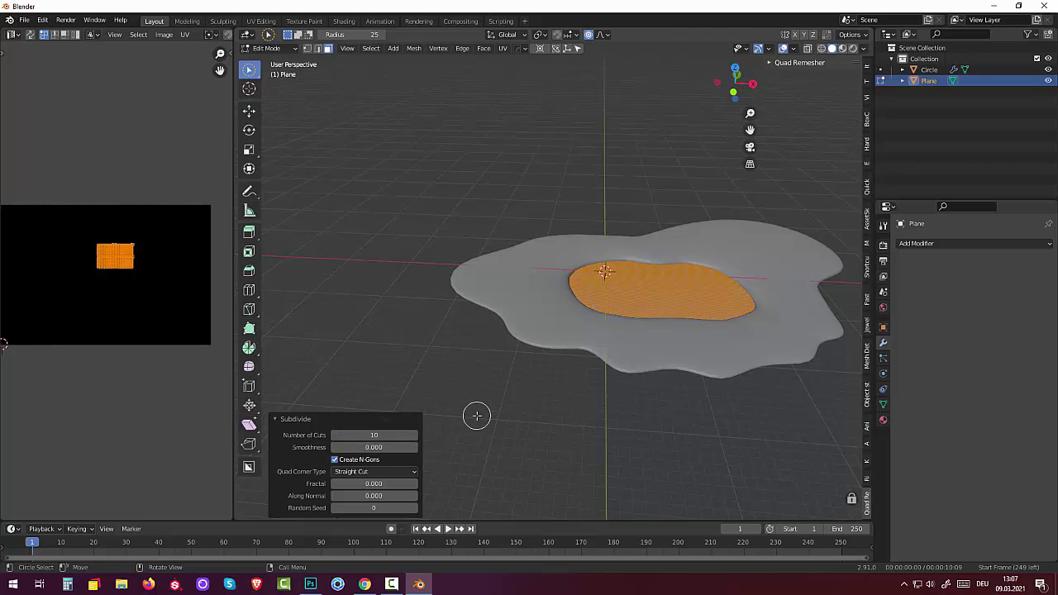
mouse_move(476, 416)
middle_mouse_down()
mouse_move(614, 437)
mouse_move(626, 488)
mouse_move(656, 347)
middle_mouse_up()
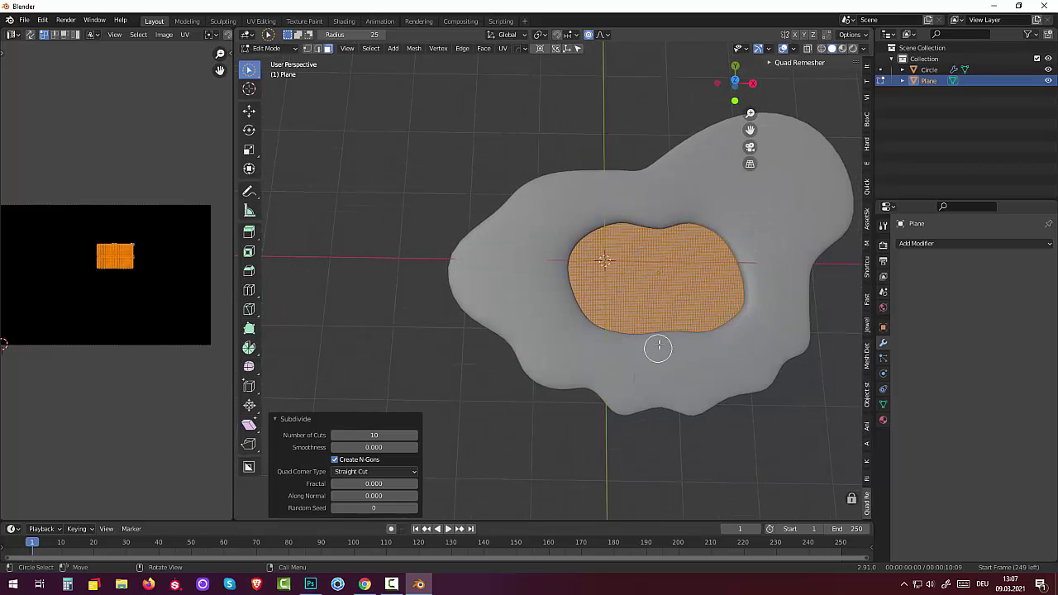
scroll(663, 337, "up", 3)
scroll(663, 337, "down", 1)
scroll(663, 337, "down", 1)
scroll(663, 338, "up", 2)
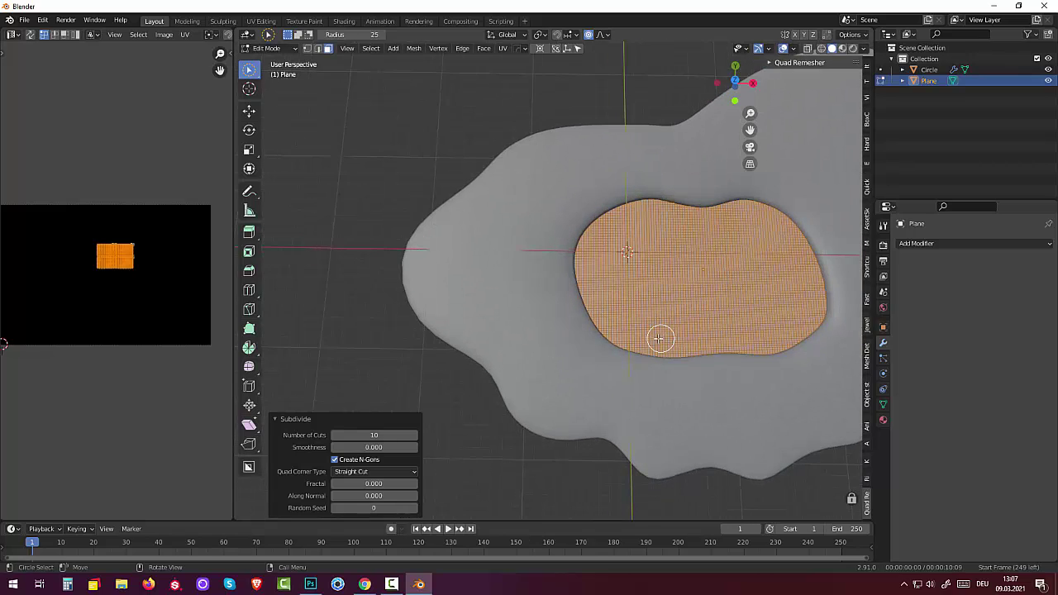
mouse_move(655, 380)
middle_mouse_down()
mouse_move(661, 314)
mouse_move(673, 314)
mouse_move(633, 303)
mouse_move(590, 313)
mouse_move(645, 305)
middle_mouse_up()
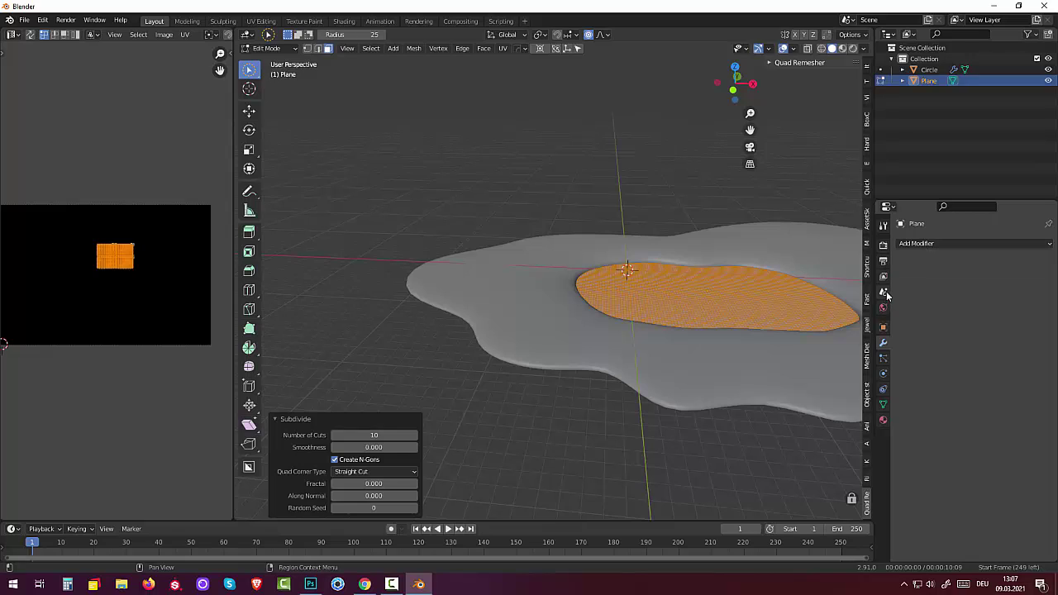
- Add a new vertex group to the water plane's mesh data and rename it 'osero'
left_click(883, 405)
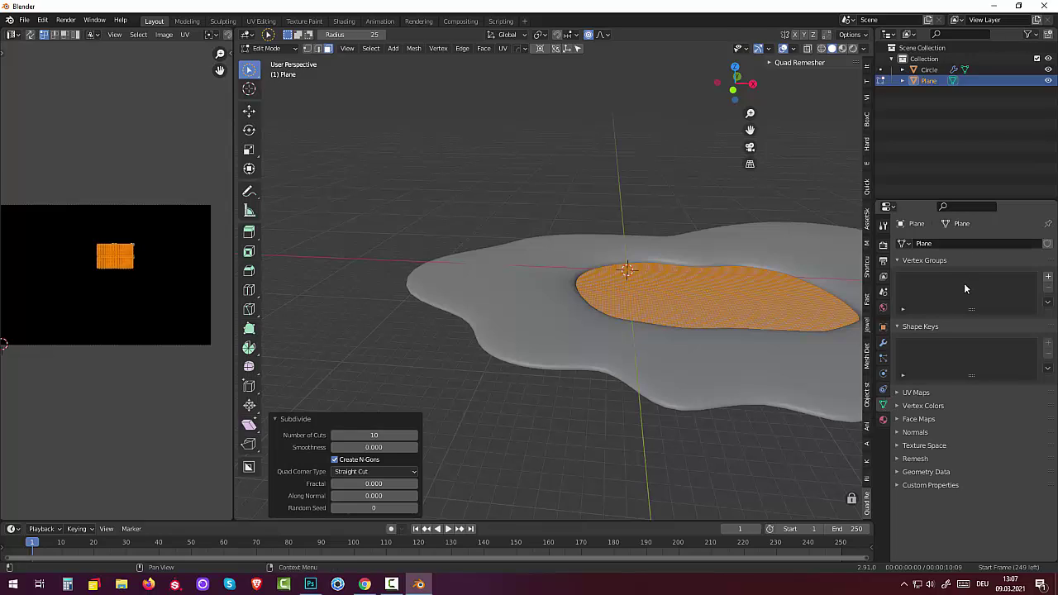
left_click(1048, 279)
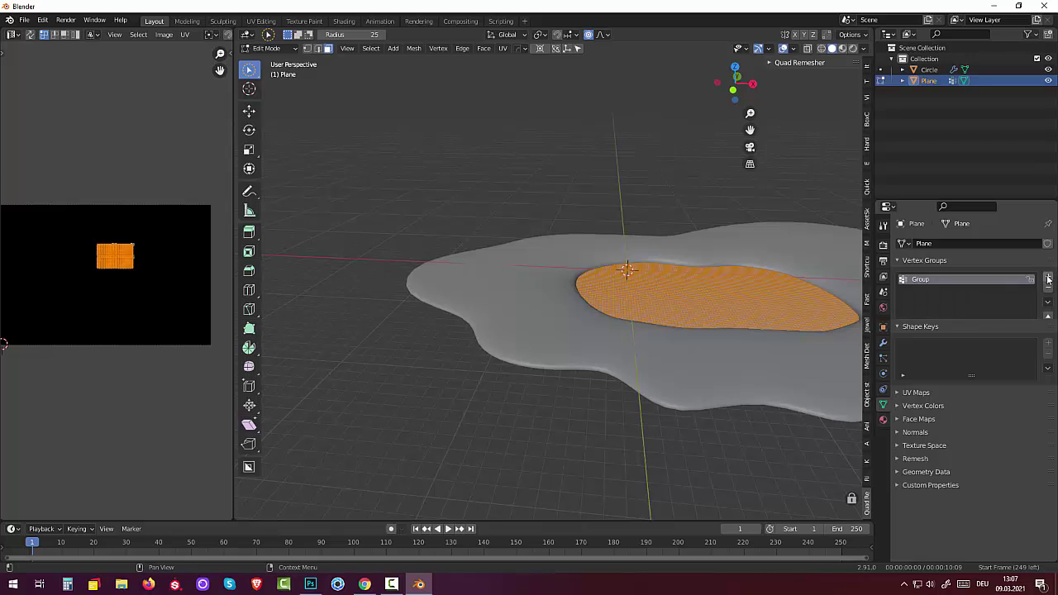
double_click(920, 279)
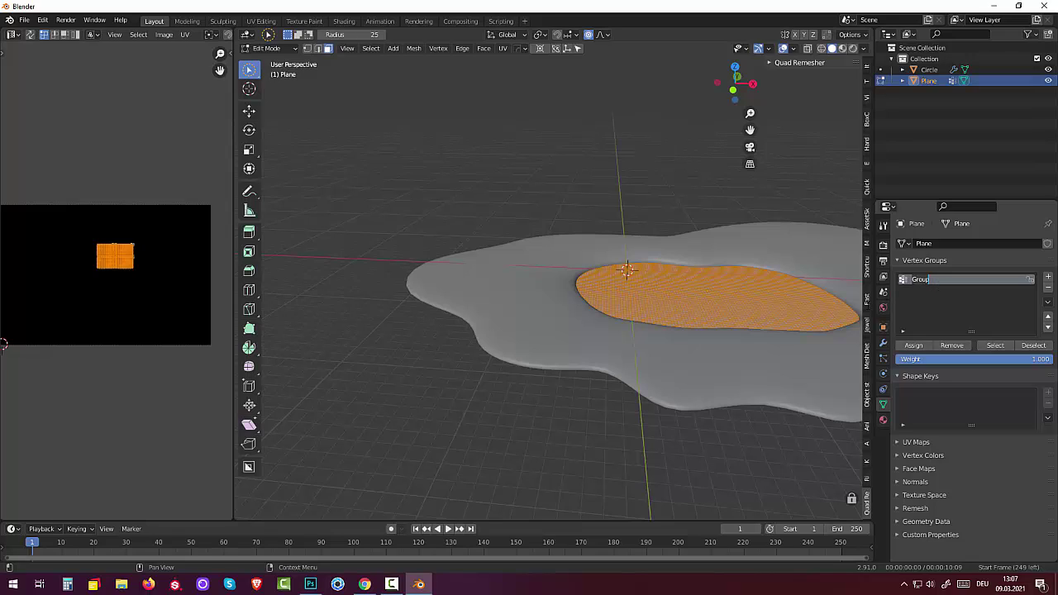
type("d")
type("ser")
left_click(911, 347)
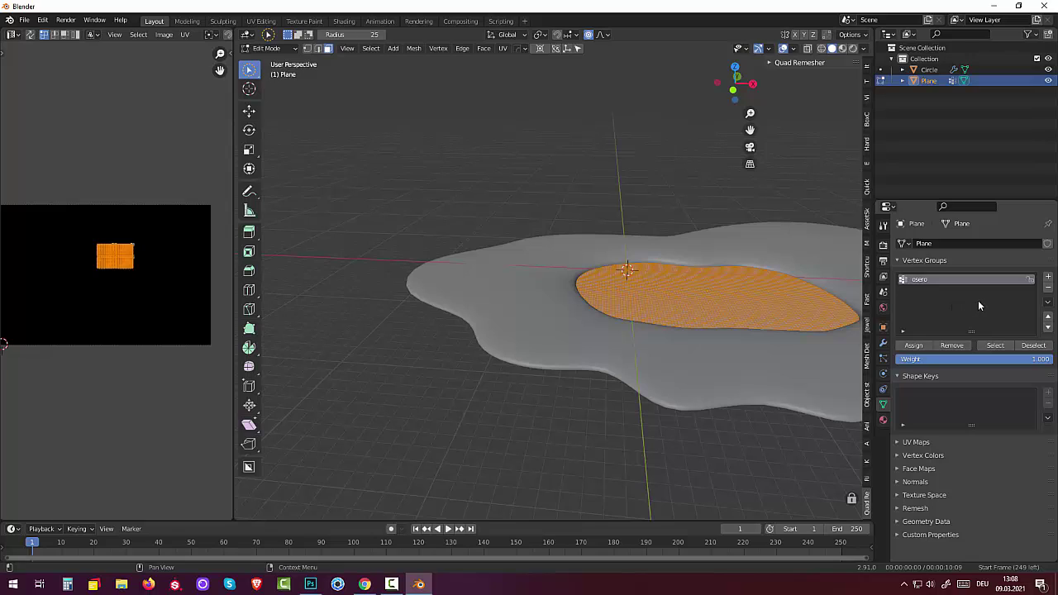
- Review the plane's vertex groups and data settings, and orbit toward the orange pond selection
left_click(900, 261)
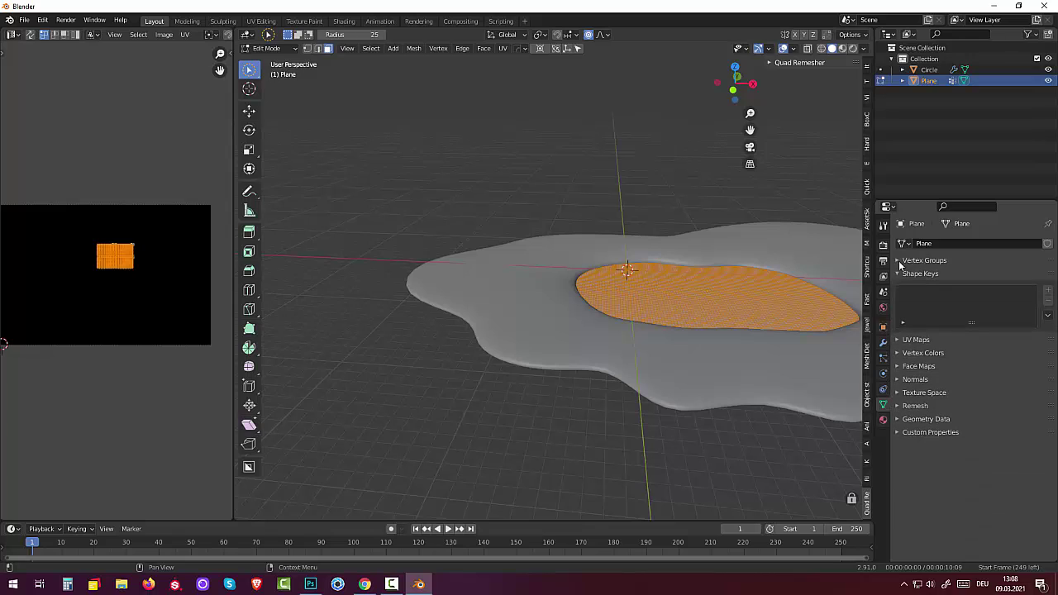
left_click(900, 261)
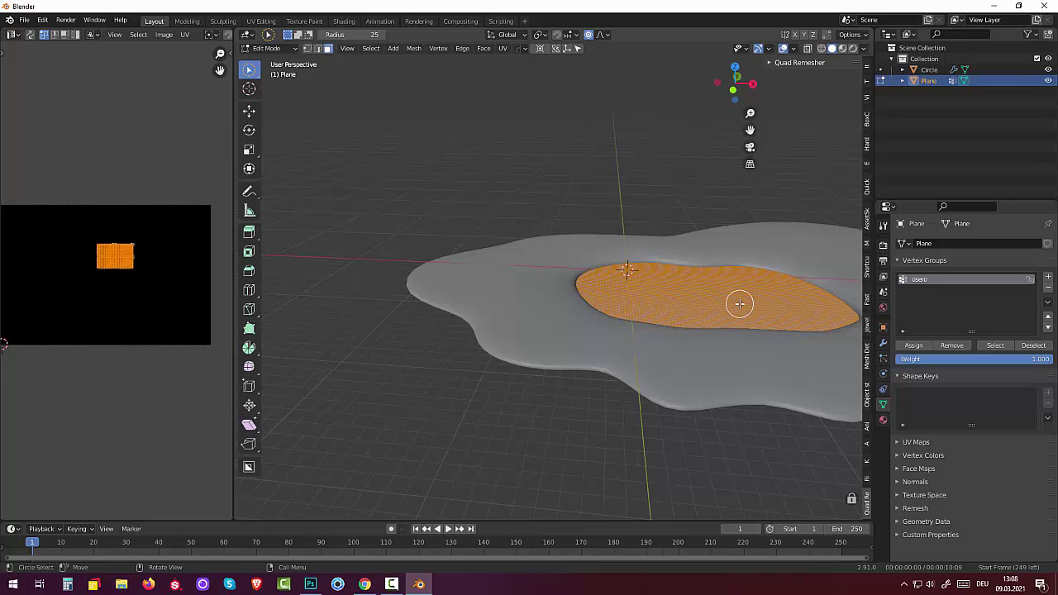
scroll(736, 303, "up", 3)
scroll(737, 303, "up", 2)
scroll(733, 303, "down", 5)
mouse_move(737, 301)
middle_mouse_down()
mouse_move(628, 323)
mouse_move(769, 291)
middle_mouse_up()
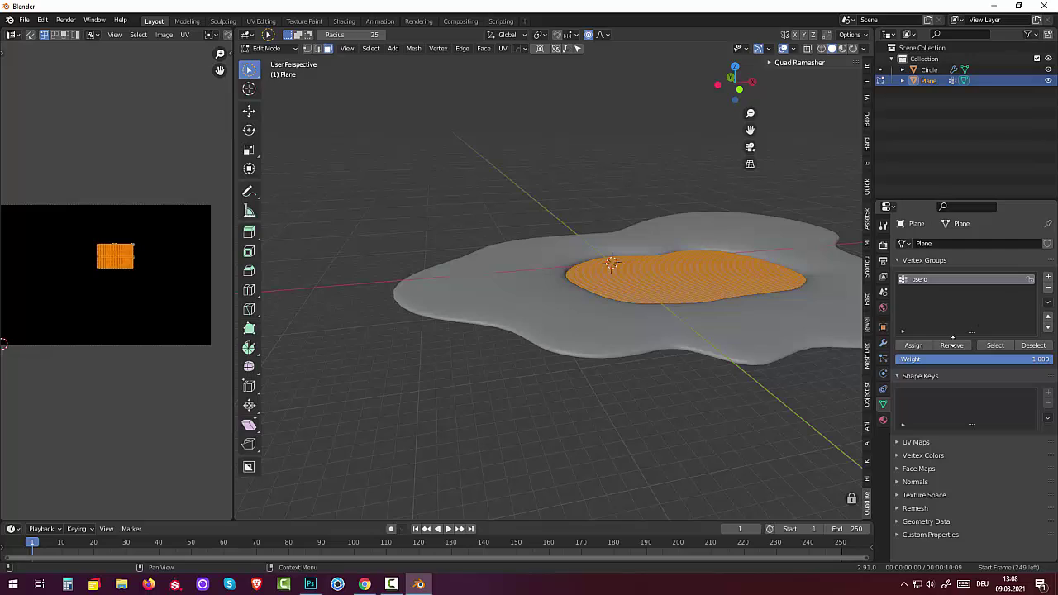
left_click(882, 421)
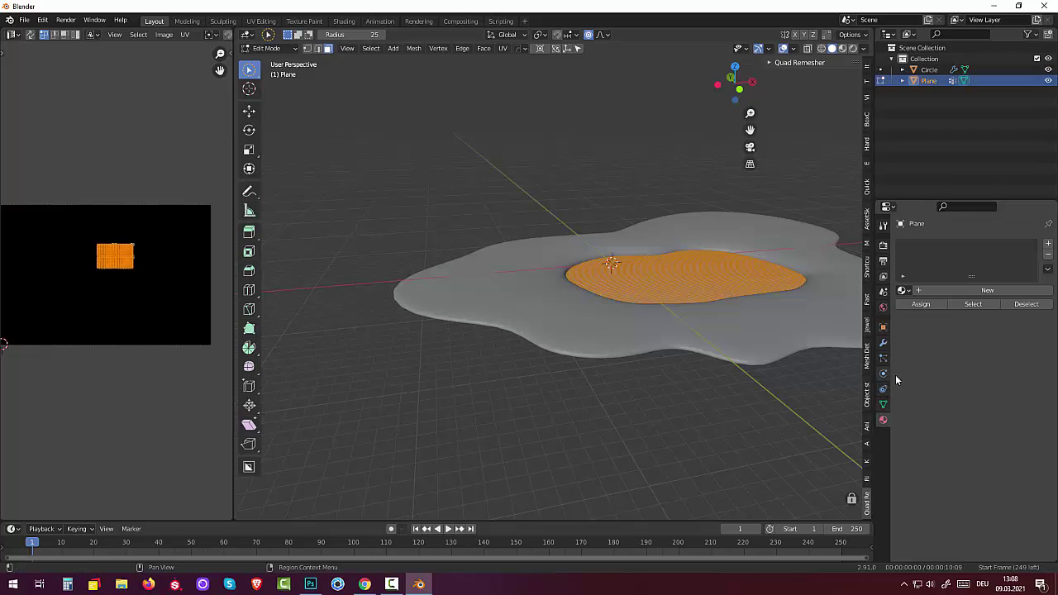
left_click(882, 406)
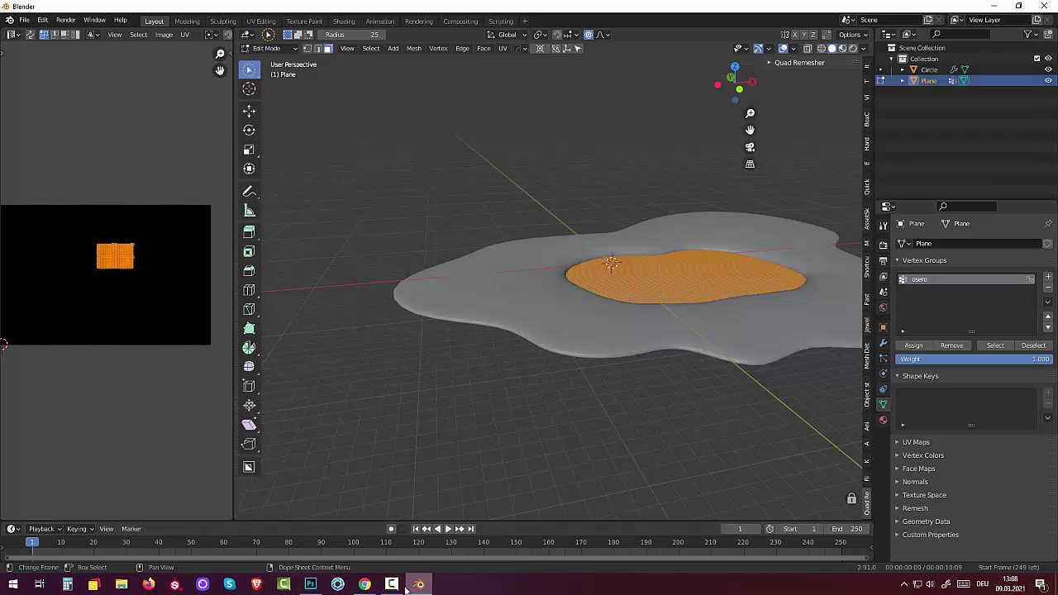
mouse_move(392, 585)
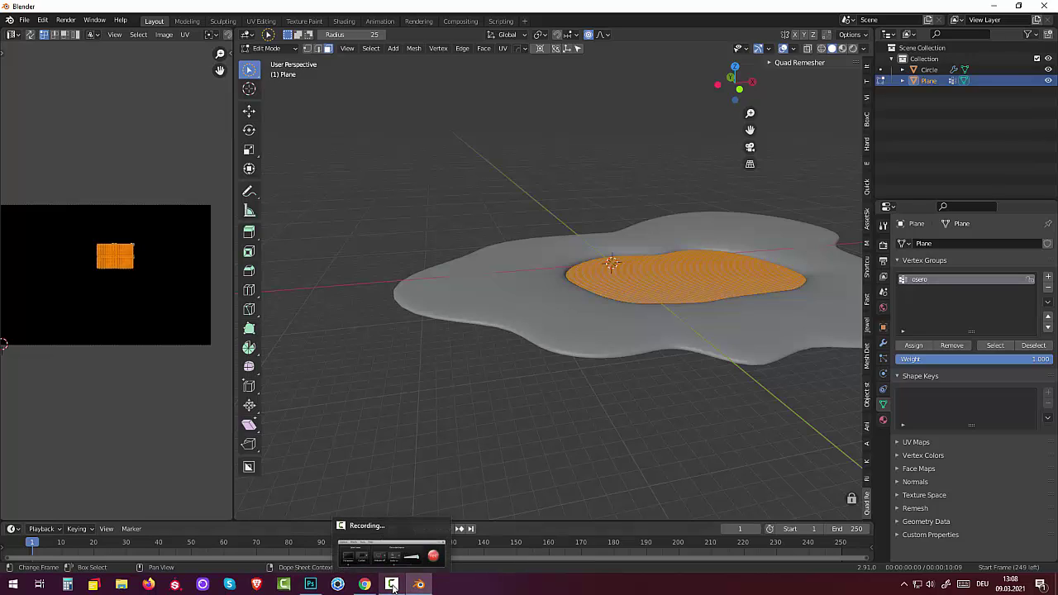
left_click(392, 585)
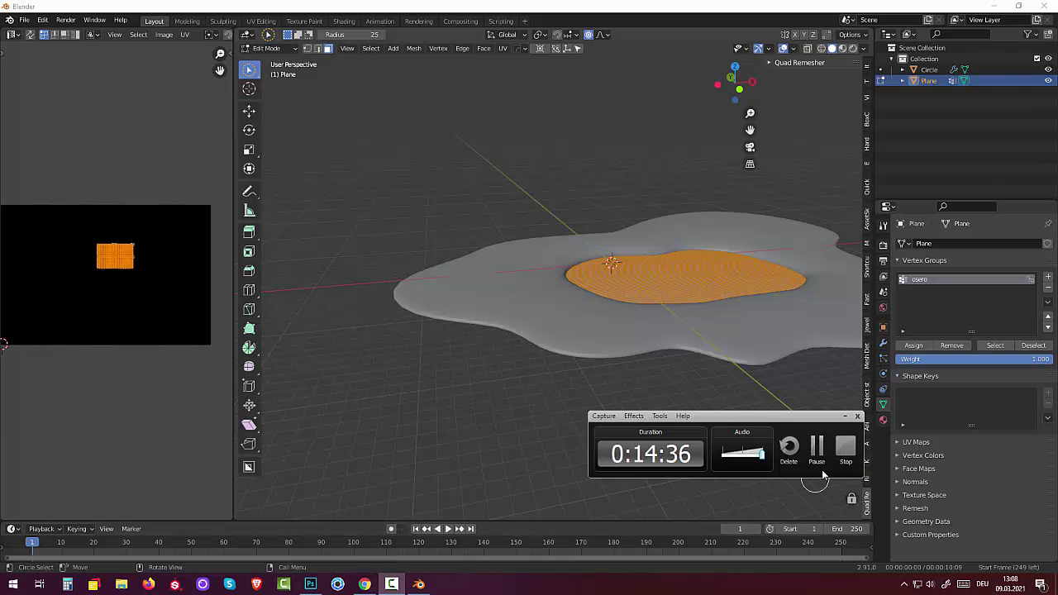
mouse_move(807, 432)
middle_mouse_down()
mouse_move(701, 341)
mouse_move(748, 328)
middle_mouse_up()
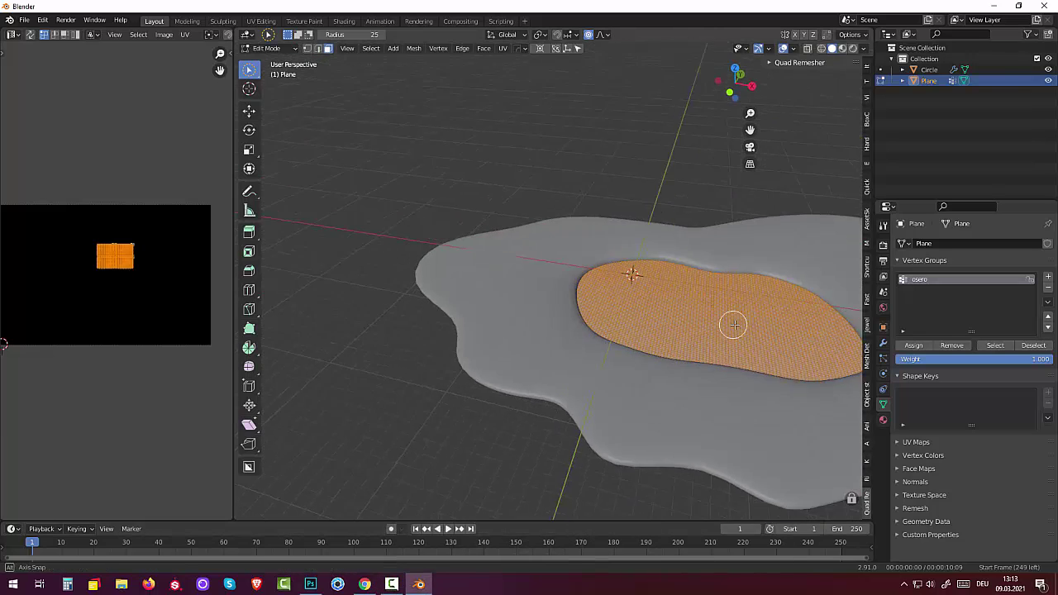
- Add a Displace modifier at strength 0.1, limited to the osero vertex group
left_click(883, 342)
left_click(913, 248)
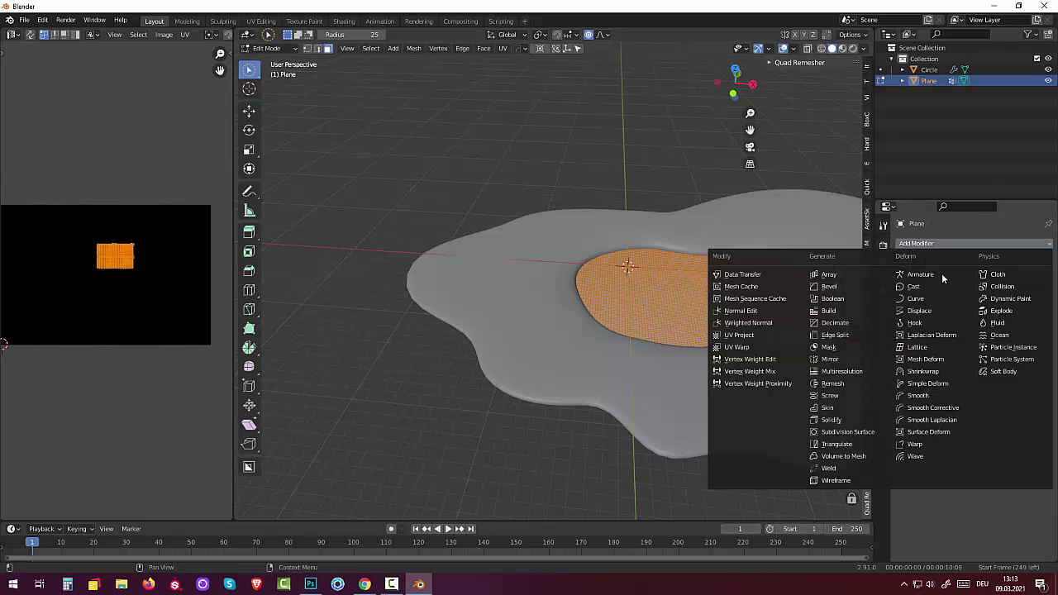
left_click(929, 312)
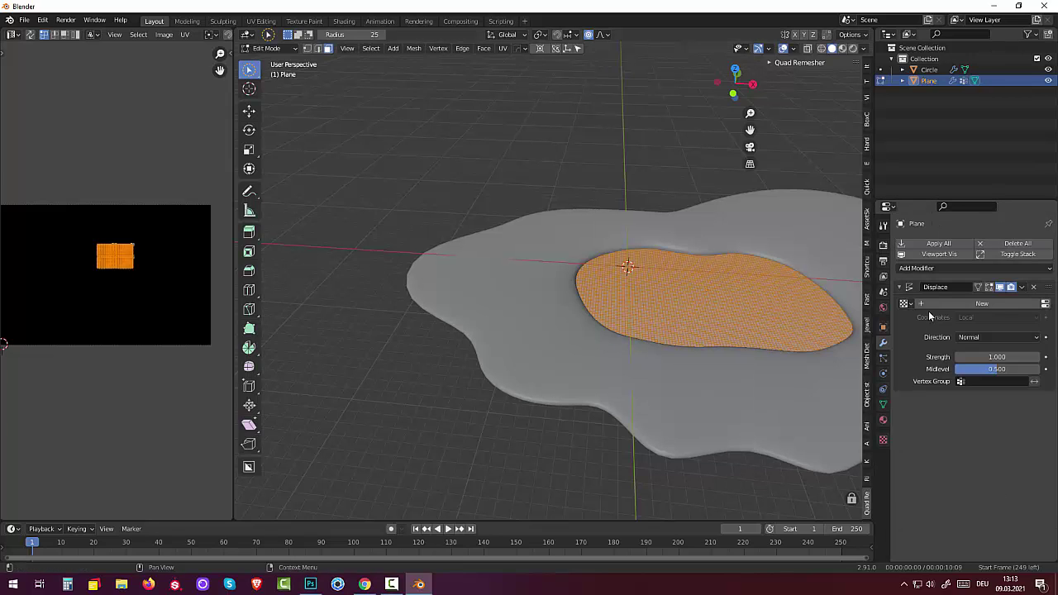
left_click(967, 356)
type("1.0")
key("Return")
left_click(999, 382)
left_click(947, 397)
left_click(975, 357)
type("1.0")
key("BackSpace")
key("BackSpace")
key("BackSpace")
type("0.")
type("1")
left_click(1044, 304)
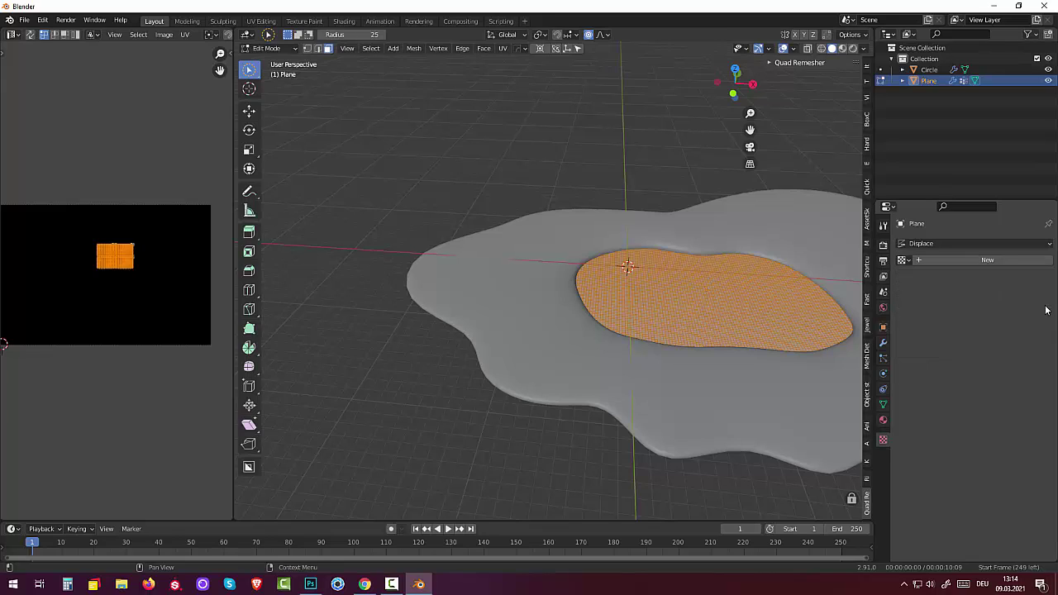
- Give the displacement a new Clouds texture and switch to Object Mode to view the result
left_click(960, 260)
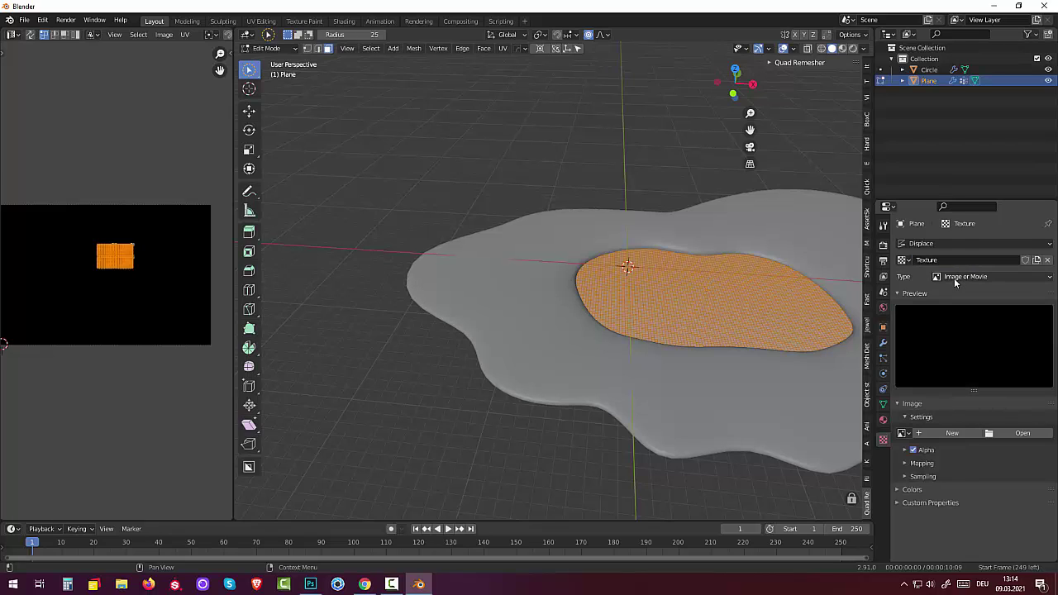
left_click(955, 281)
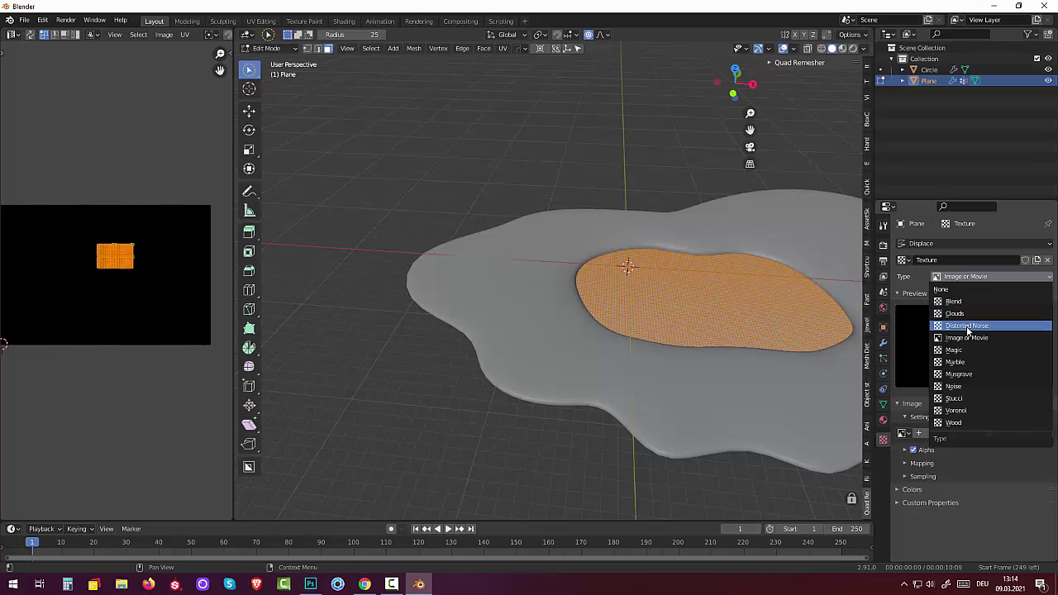
left_click(963, 314)
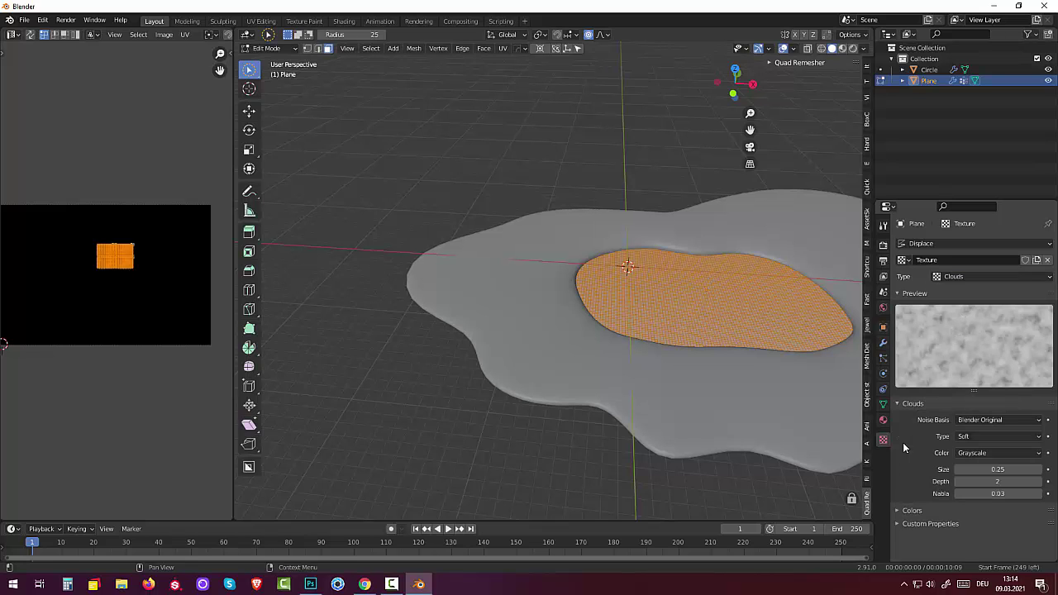
middle_click_drag(739, 345, 692, 296)
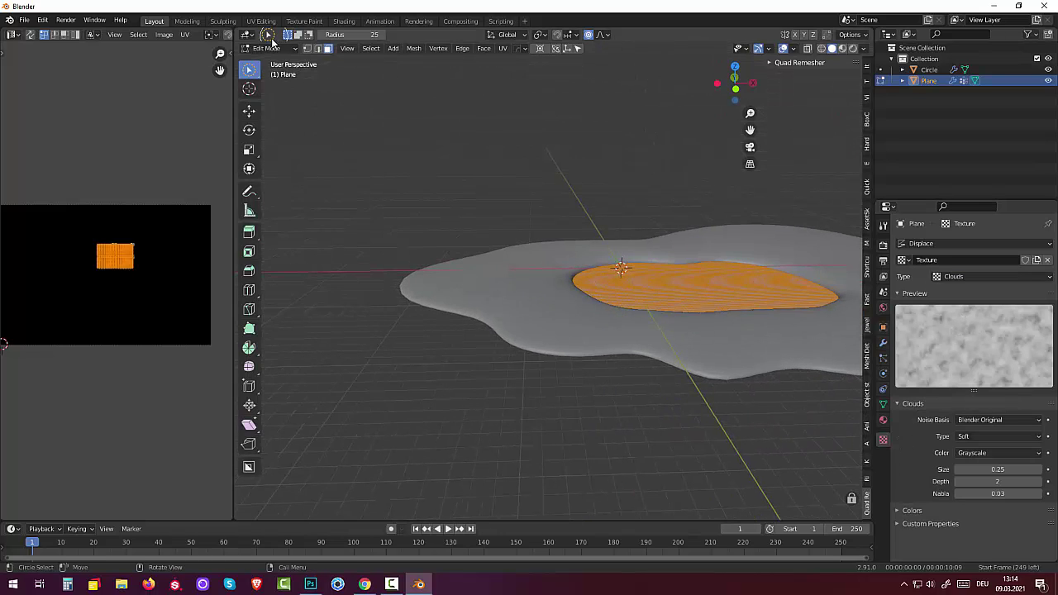
left_click(266, 48)
left_click(272, 65)
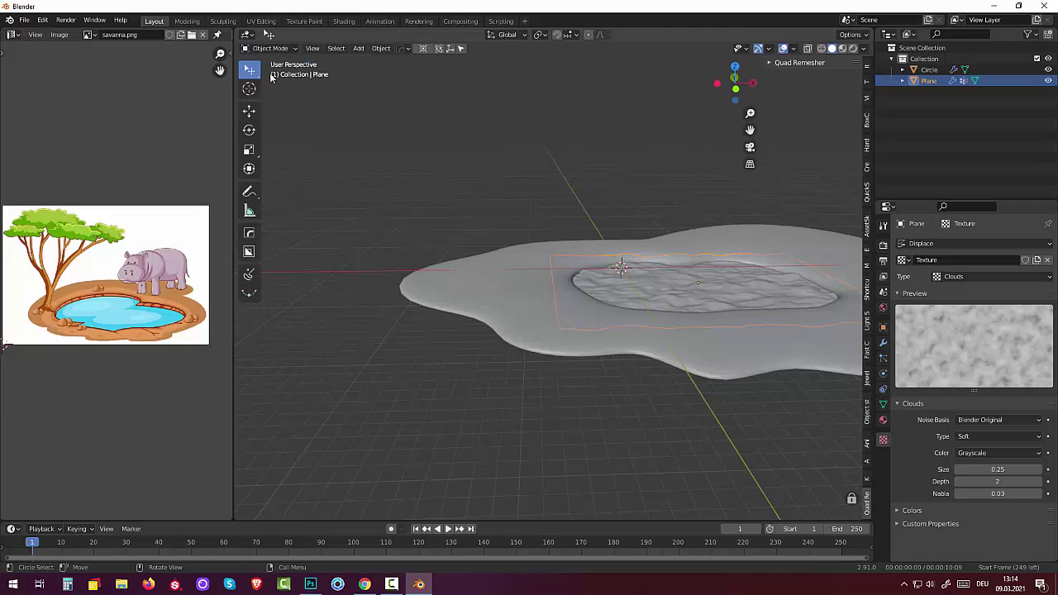
mouse_move(477, 212)
middle_mouse_down()
mouse_move(410, 230)
mouse_move(472, 236)
middle_mouse_up()
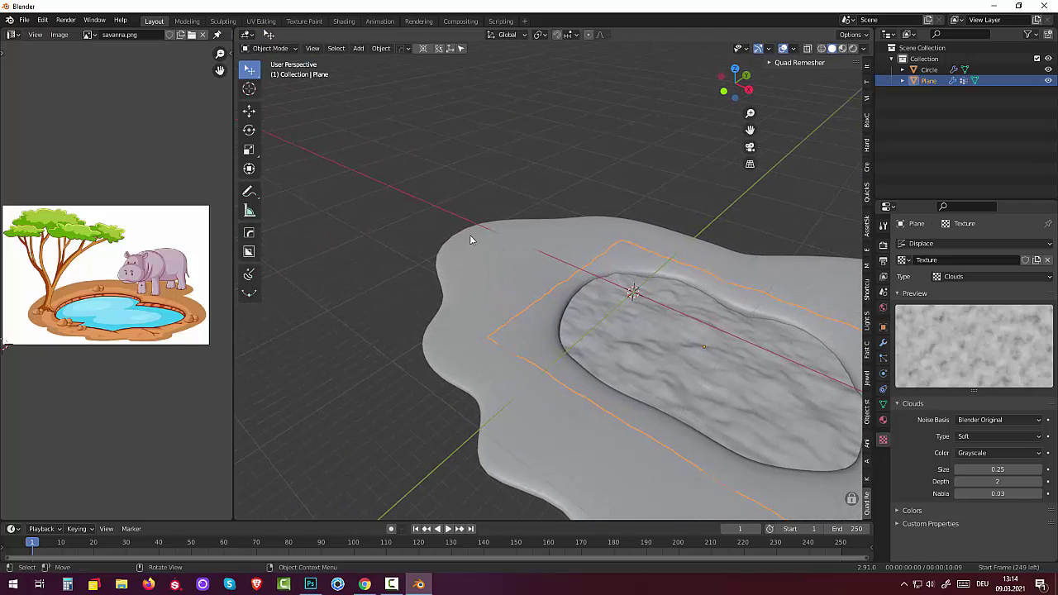
scroll(531, 248, "down", 2)
scroll(621, 262, "down", 2)
mouse_move(621, 262)
middle_mouse_down("shift")
mouse_move(497, 149)
mouse_move(614, 300)
mouse_move(656, 291)
middle_mouse_up("shift")
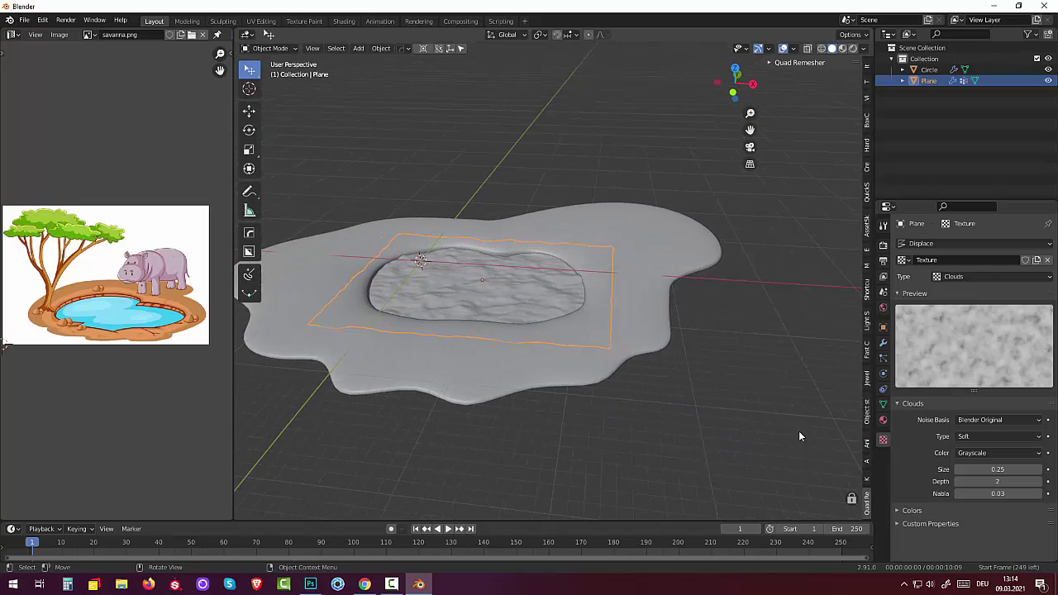
- Set the Clouds texture to size 0.70, depth 2 and nabla 0.00
left_click_drag(997, 469, 1017, 470)
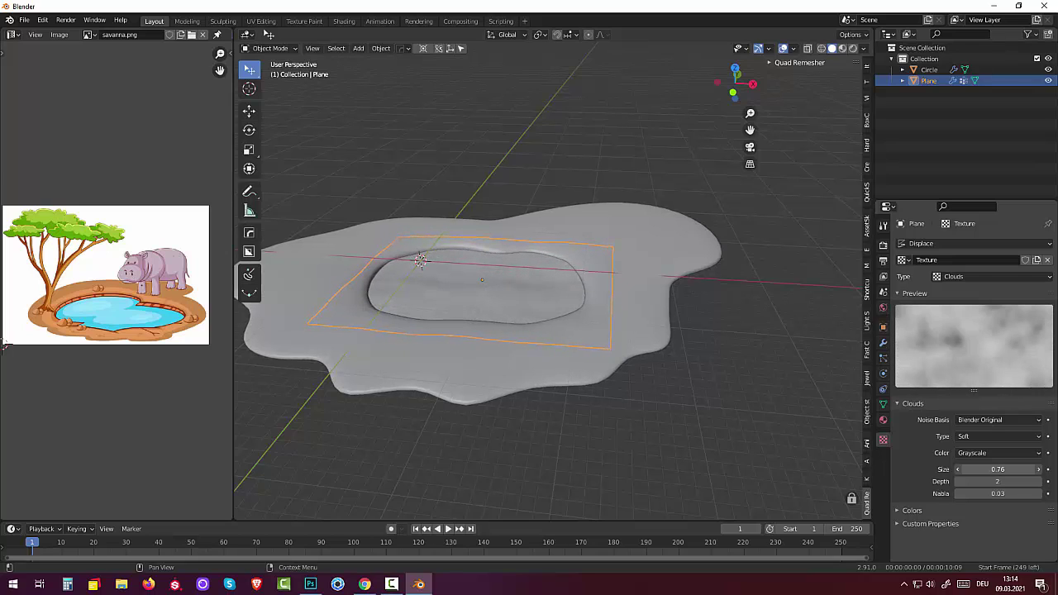
left_click_drag(992, 482, 1004, 481)
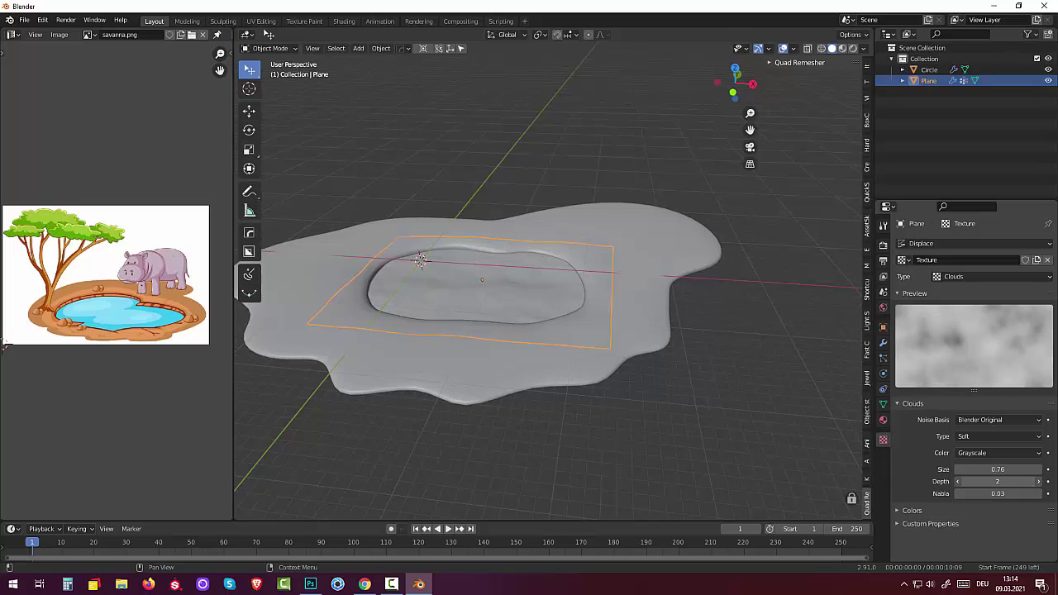
left_click_drag(998, 493, 1010, 493)
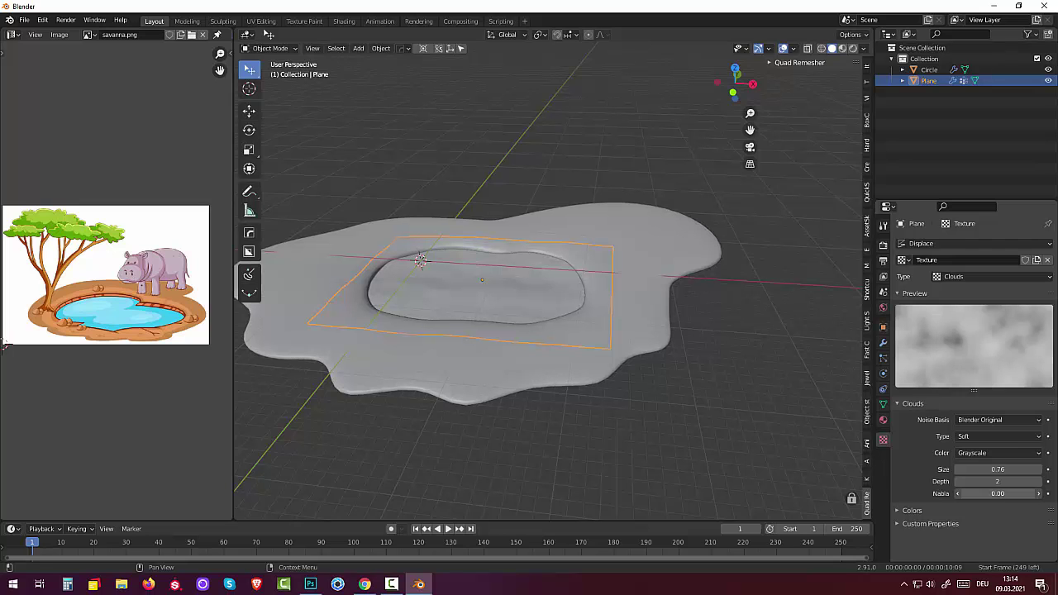
mouse_move(665, 463)
middle_mouse_down()
mouse_move(568, 410)
mouse_move(697, 402)
middle_mouse_up()
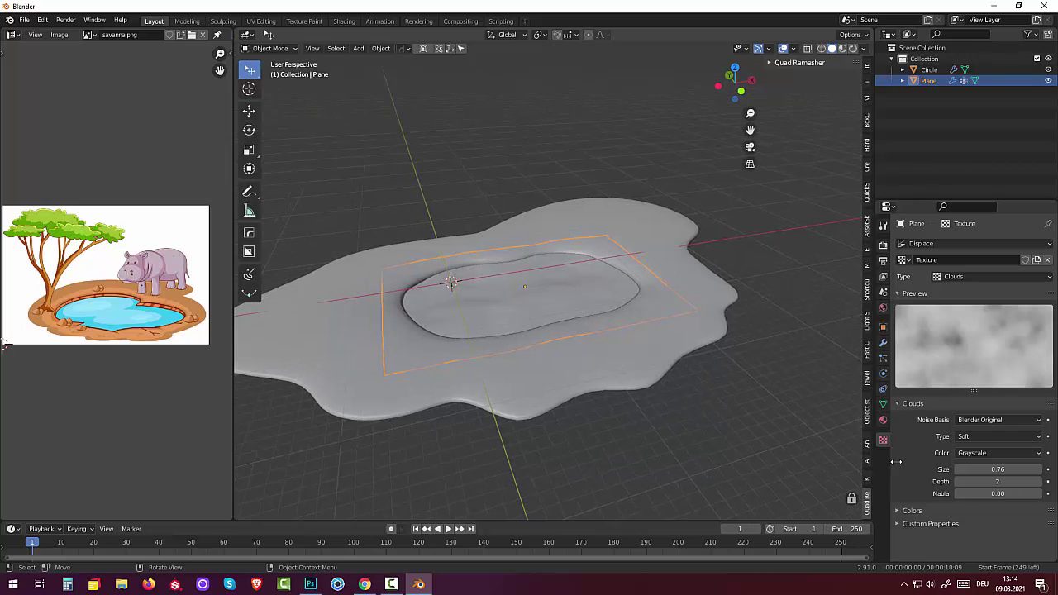
mouse_move(998, 468)
left_mouse_down()
mouse_move(1010, 468)
mouse_move(975, 468)
mouse_move(1017, 469)
mouse_move(998, 469)
left_mouse_up()
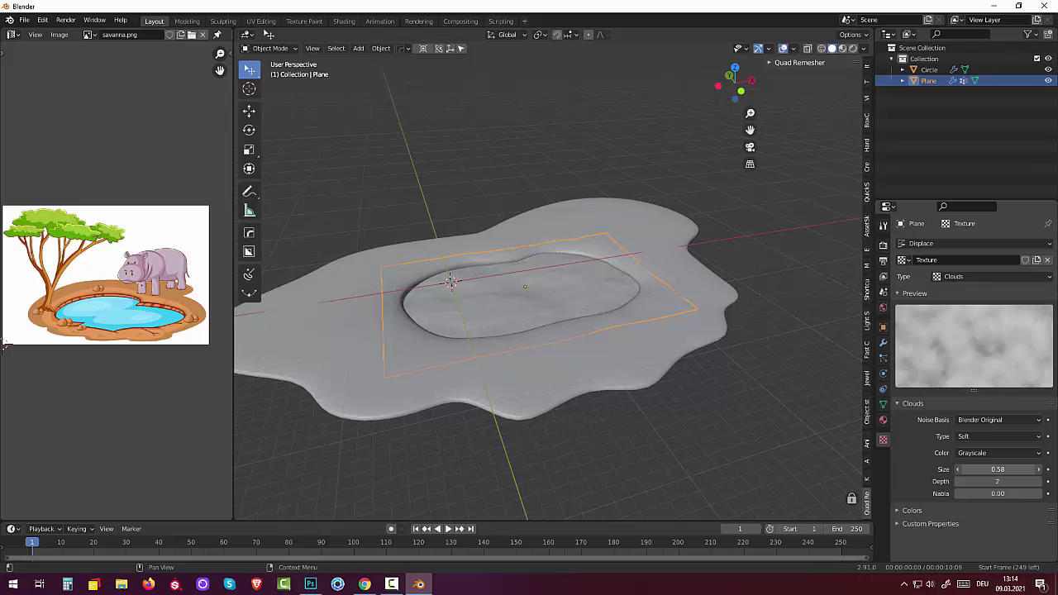
left_click_drag(999, 469, 1000, 469)
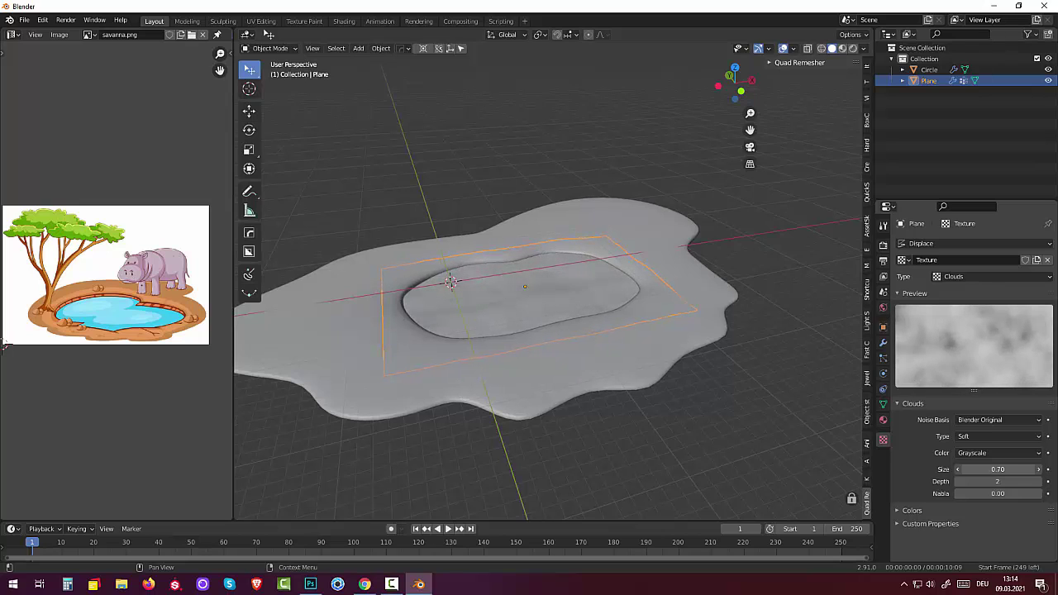
- Deselect the plane, orbit around the displaced terrain, and bring up the Add menu
left_click(731, 450)
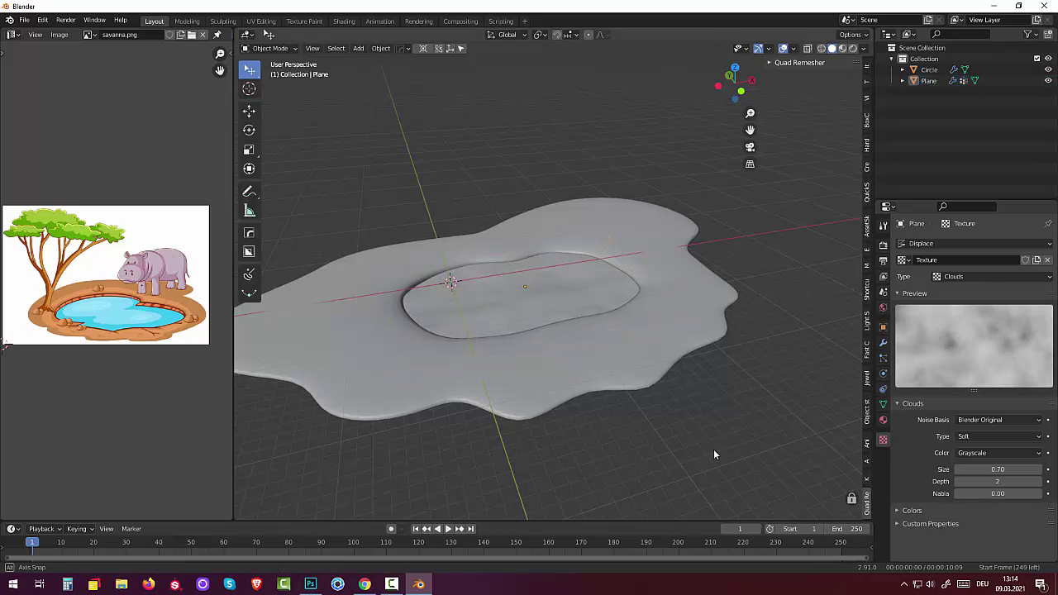
mouse_move(713, 449)
middle_mouse_down()
mouse_move(595, 466)
mouse_move(518, 495)
mouse_move(453, 436)
mouse_move(567, 397)
mouse_move(719, 375)
mouse_move(692, 457)
mouse_move(673, 477)
middle_mouse_up()
scroll(668, 480, "down", 3)
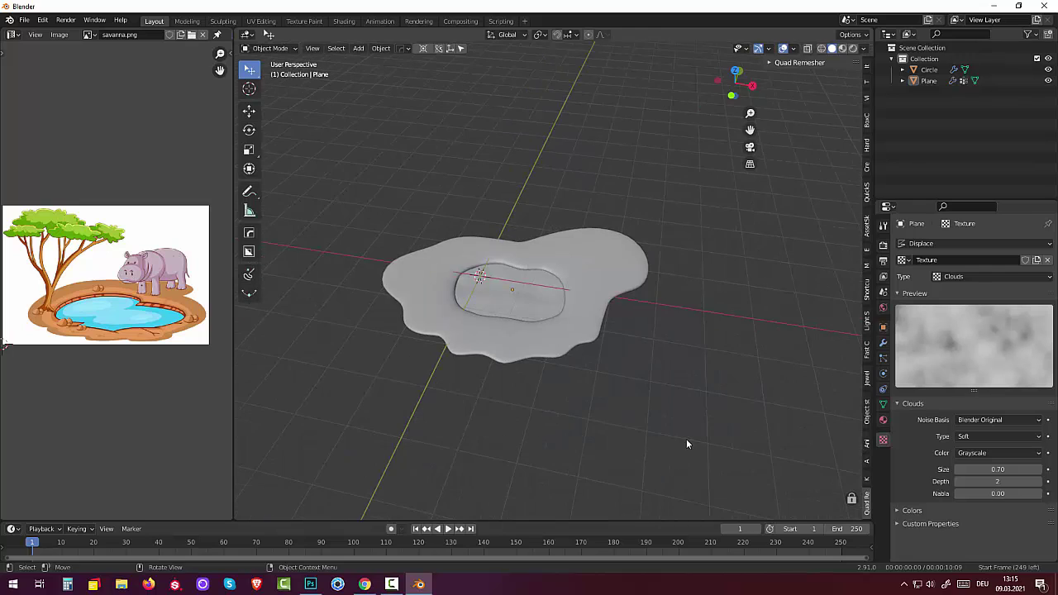
mouse_move(687, 441)
middle_mouse_down()
mouse_move(717, 430)
mouse_move(704, 435)
middle_mouse_up()
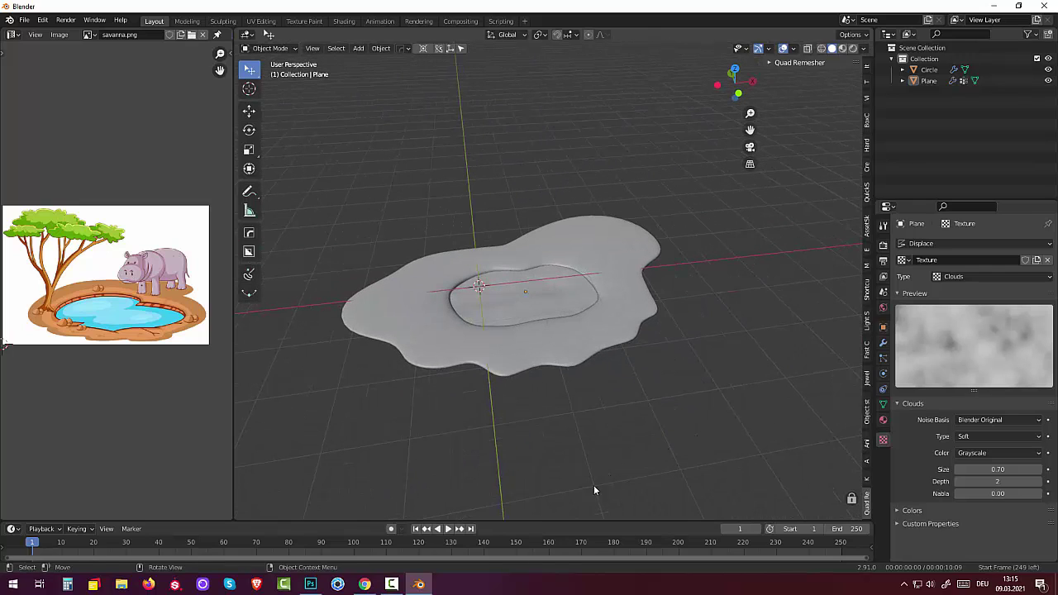
left_click(392, 585)
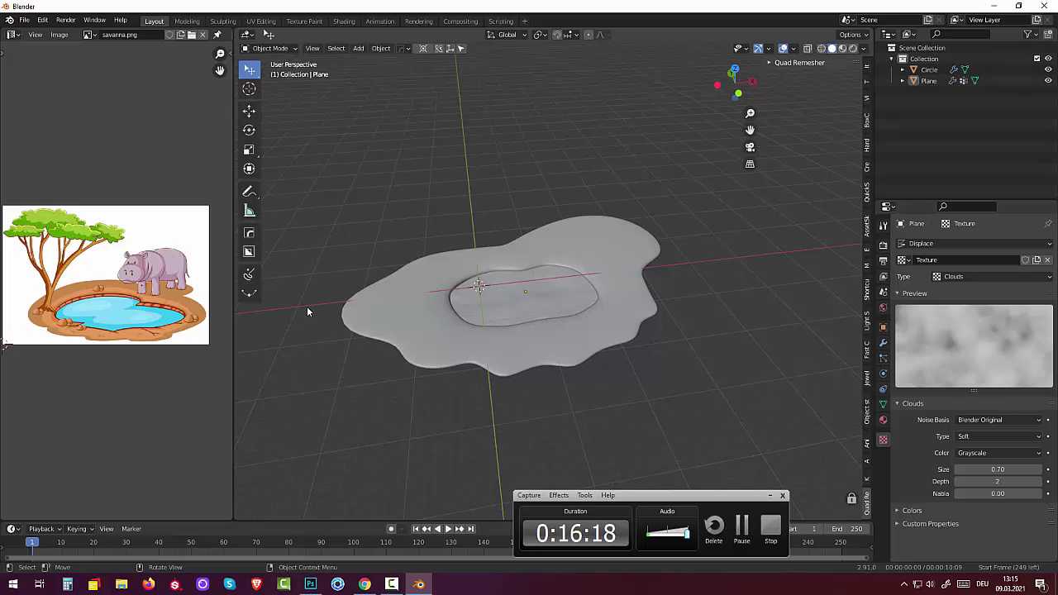
scroll(437, 288, "up", 3)
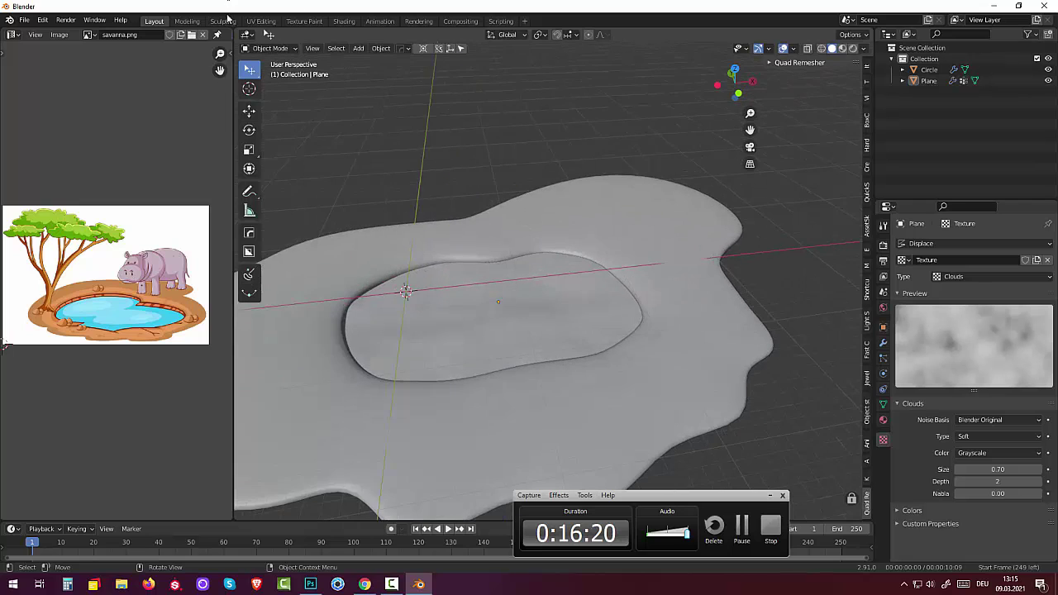
mouse_move(438, 288)
middle_mouse_down()
mouse_move(451, 341)
mouse_move(487, 337)
mouse_move(508, 349)
middle_mouse_up()
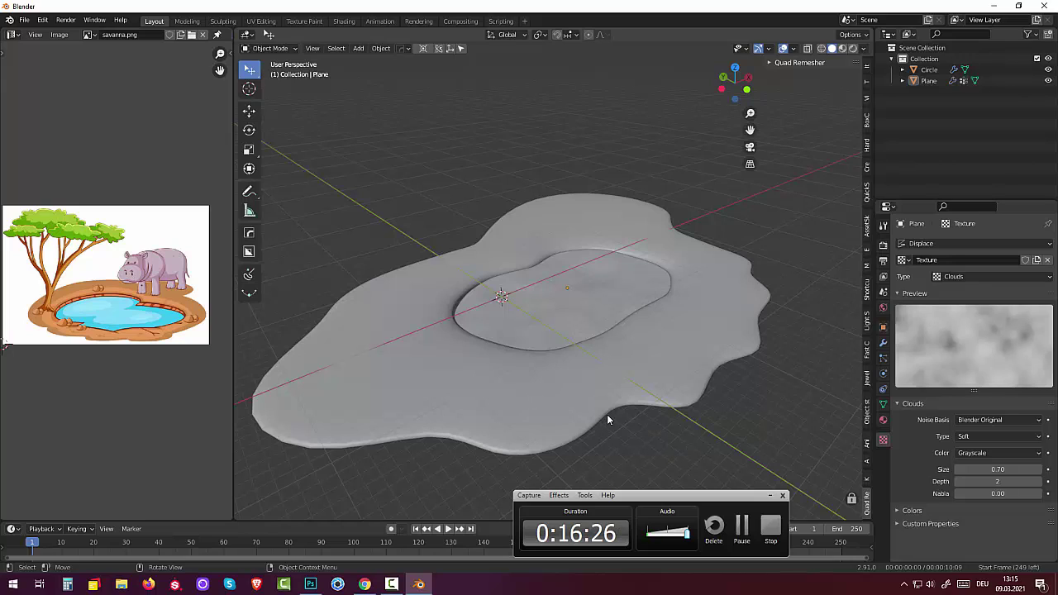
left_click(270, 50)
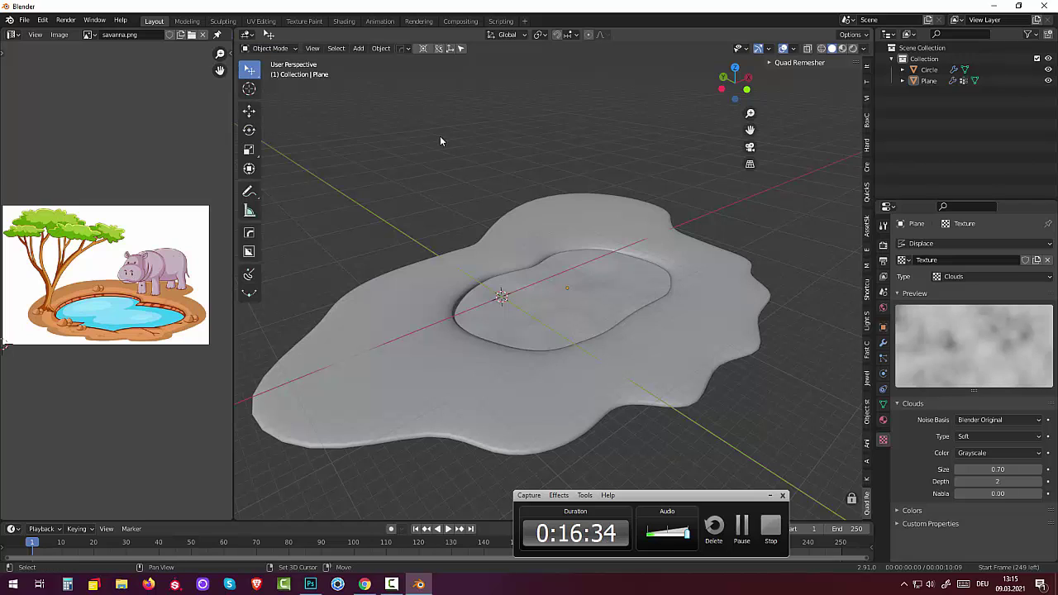
key("shift+a")
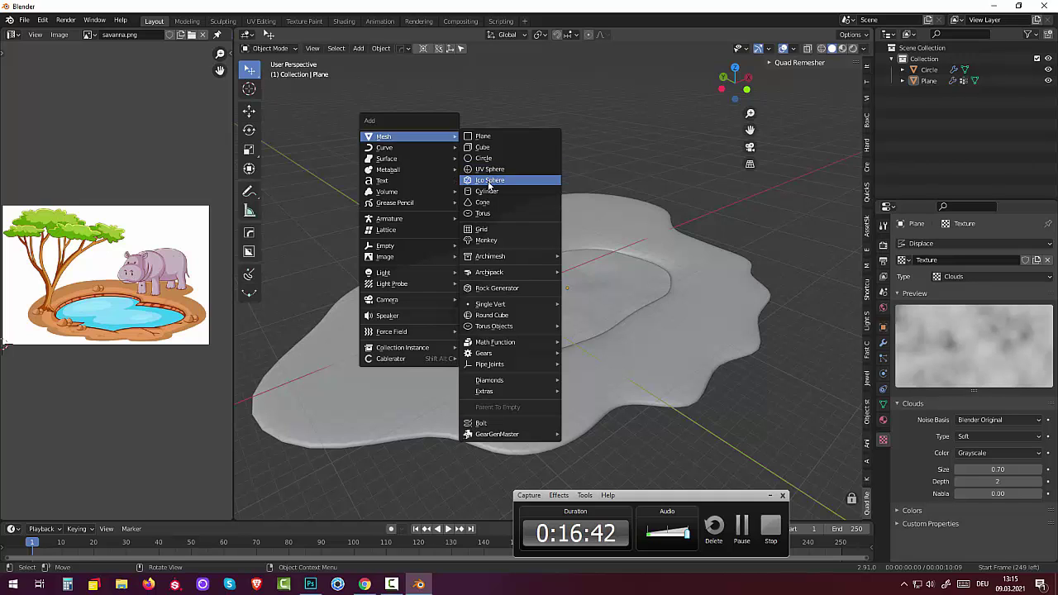
left_click(488, 182)
mouse_move(513, 309)
middle_mouse_down()
mouse_move(478, 324)
mouse_move(472, 305)
middle_mouse_up()
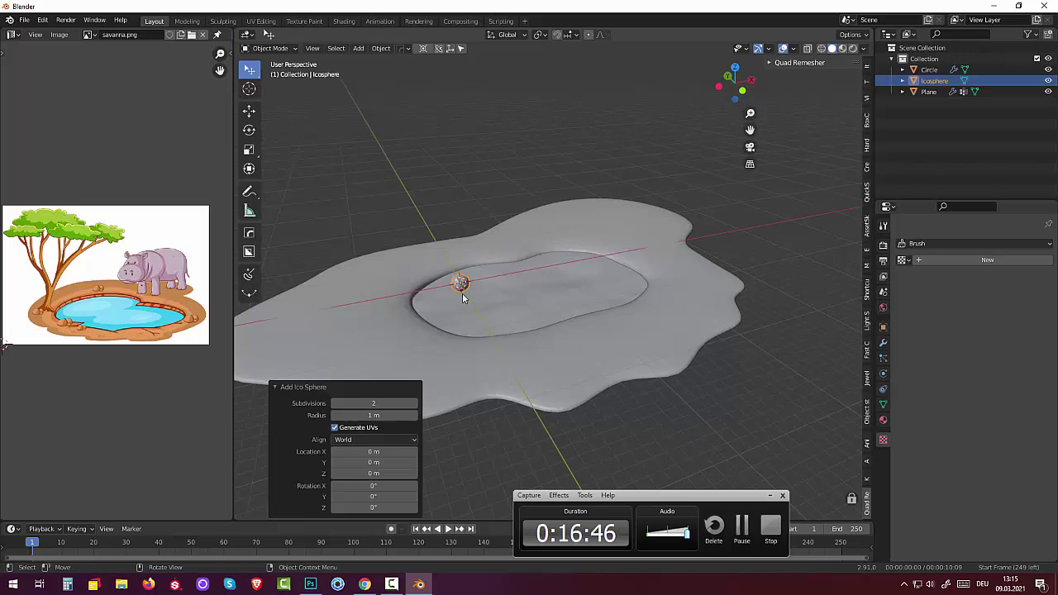
key("g")
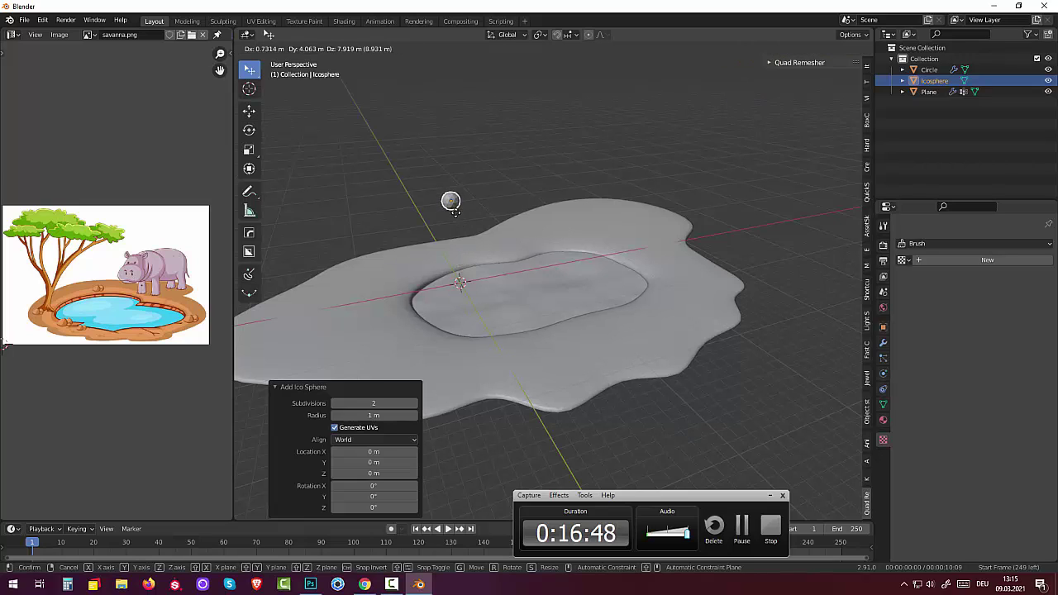
key("z")
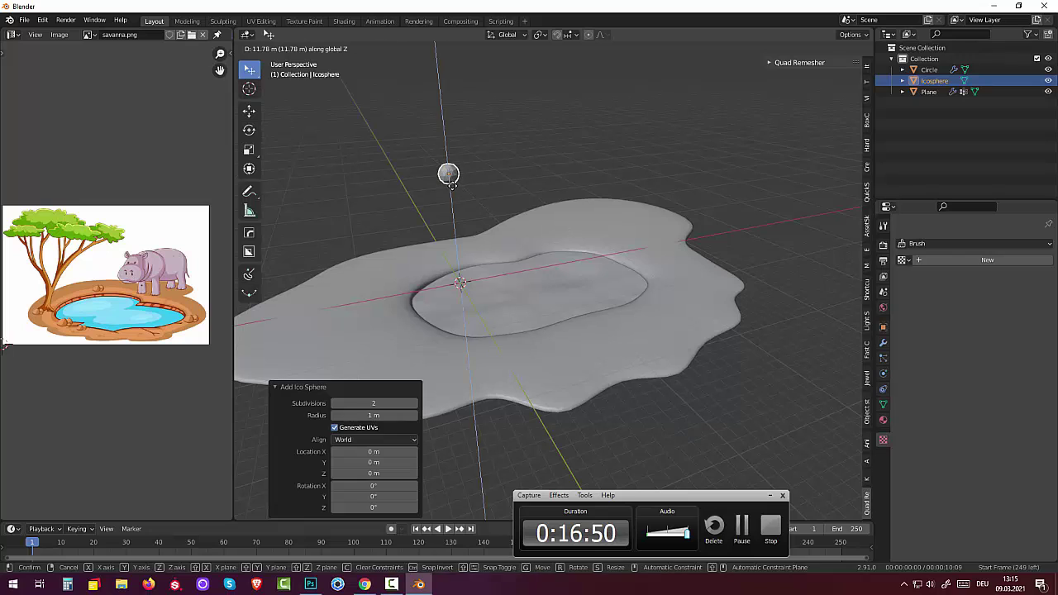
left_click(452, 186)
scroll(454, 180, "up", 1)
scroll(455, 180, "down", 2)
mouse_move(454, 181)
middle_mouse_down()
mouse_move(555, 213)
mouse_move(515, 193)
middle_mouse_up()
right_click(558, 179)
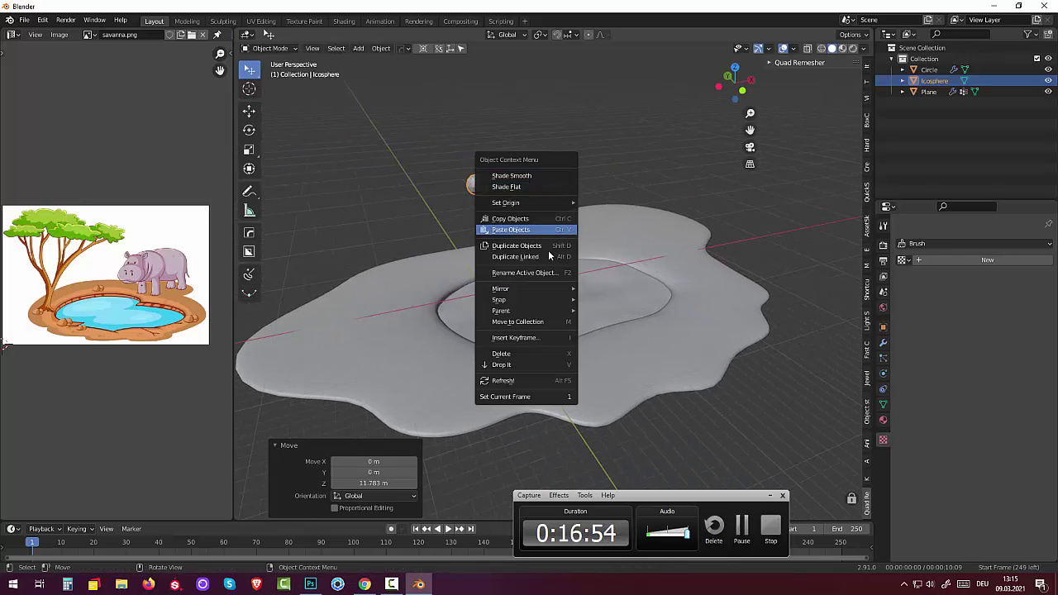
left_click(517, 188)
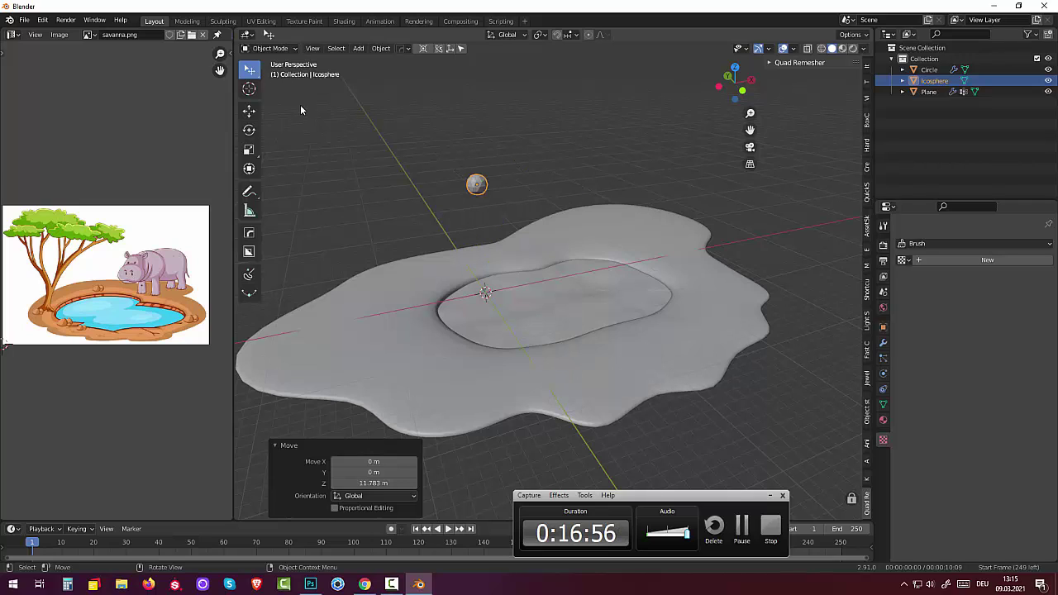
right_click(551, 161)
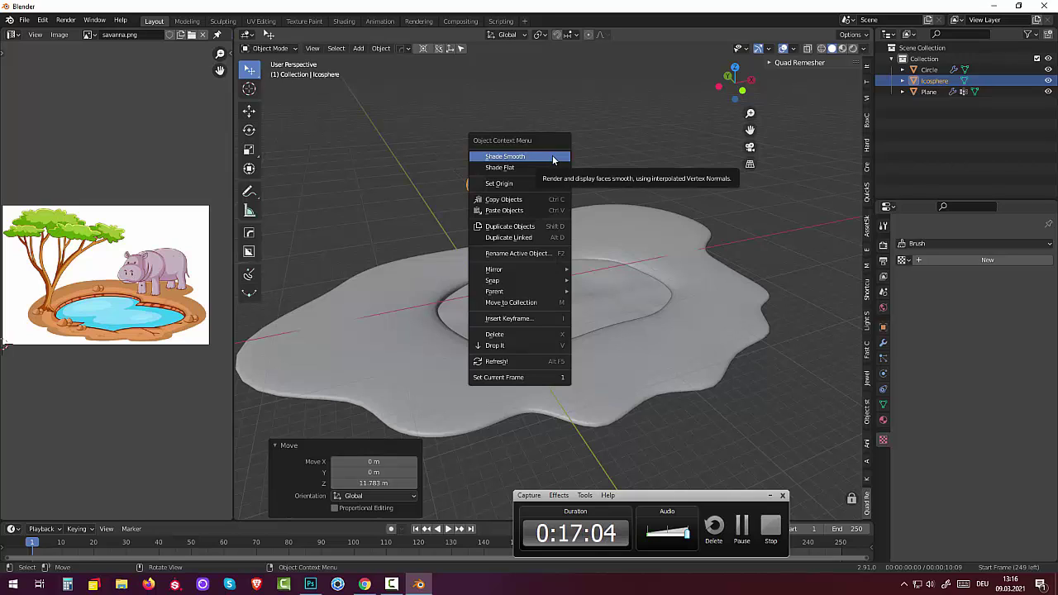
key("Escape")
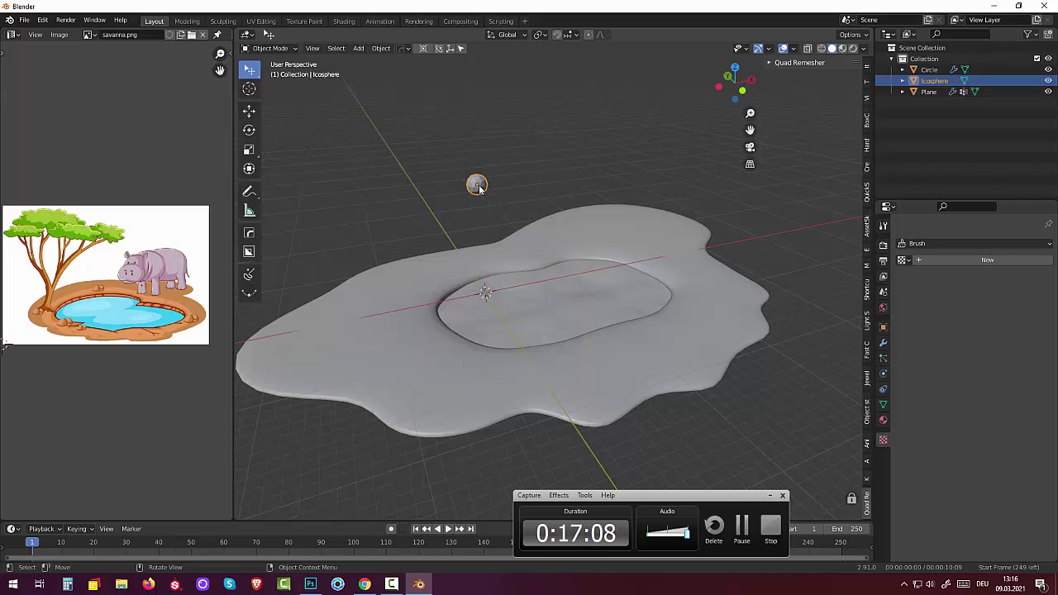
key("Delete")
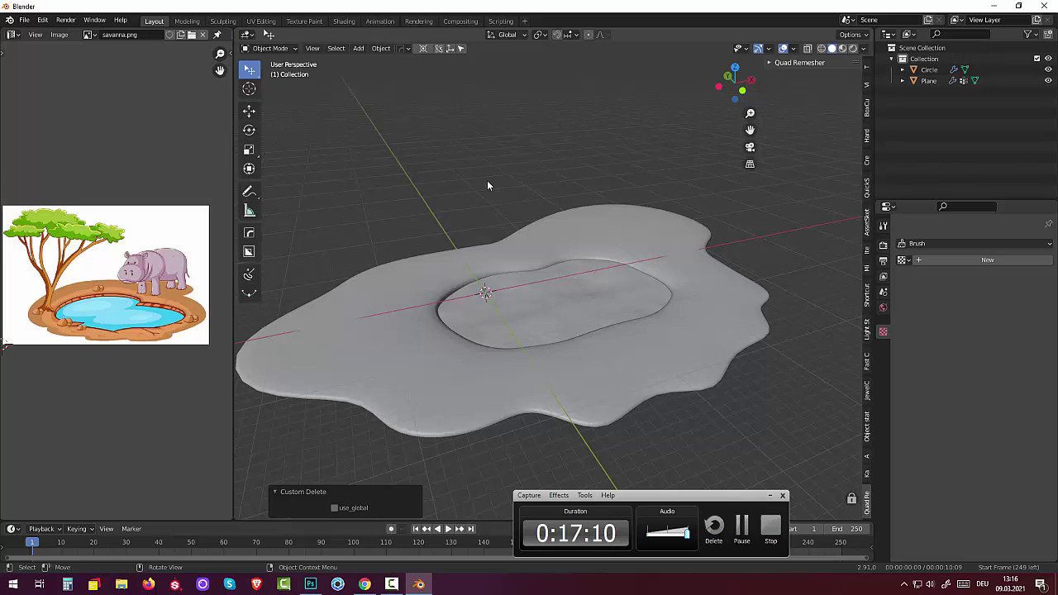
key("shift+a")
mouse_move(456, 181)
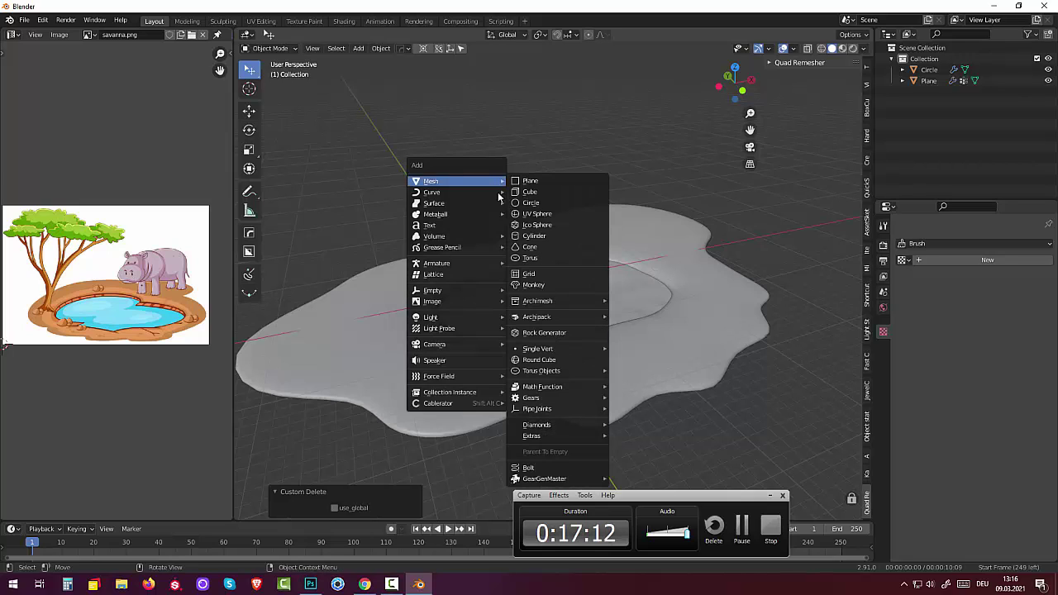
- Add a Rock Generator rock and move it onto the pond at 28.496, -22.245, -16.799 m
left_click(554, 334)
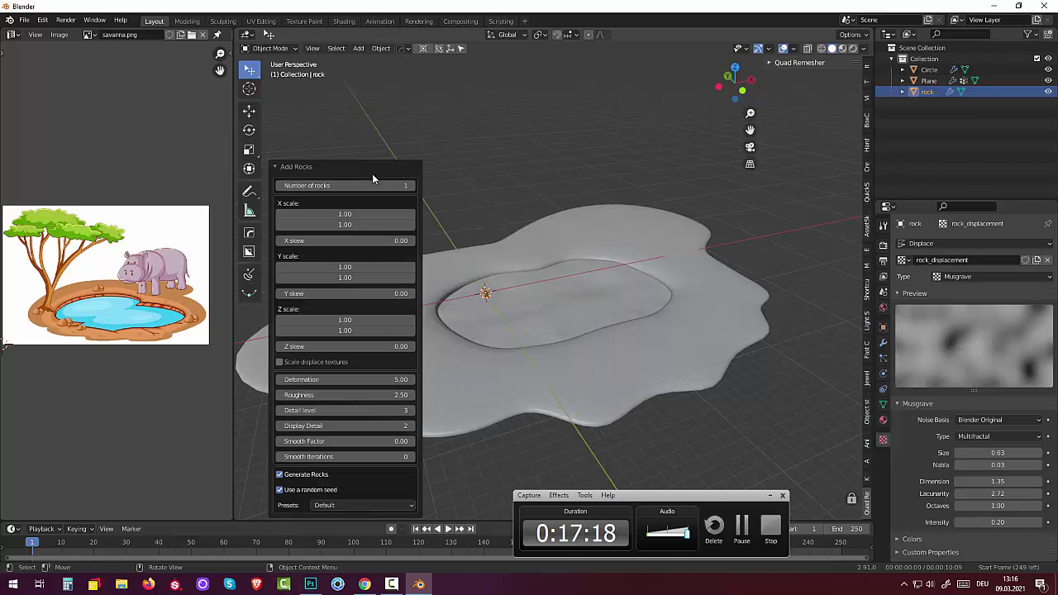
key("g")
left_click(337, 203)
scroll(380, 252, "down", 1)
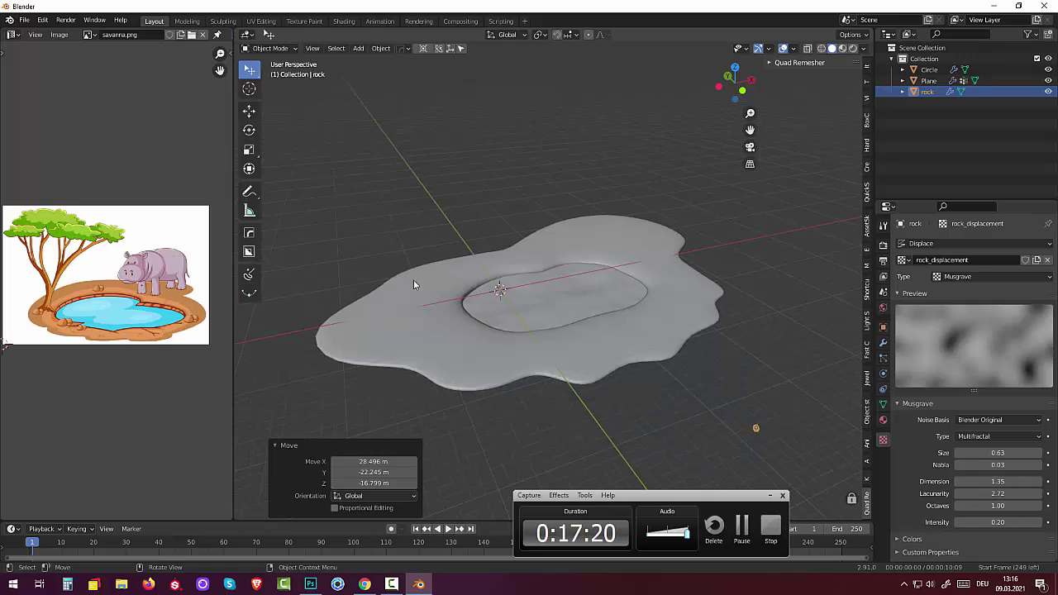
scroll(430, 293, "down", 3)
scroll(529, 351, "up", 2)
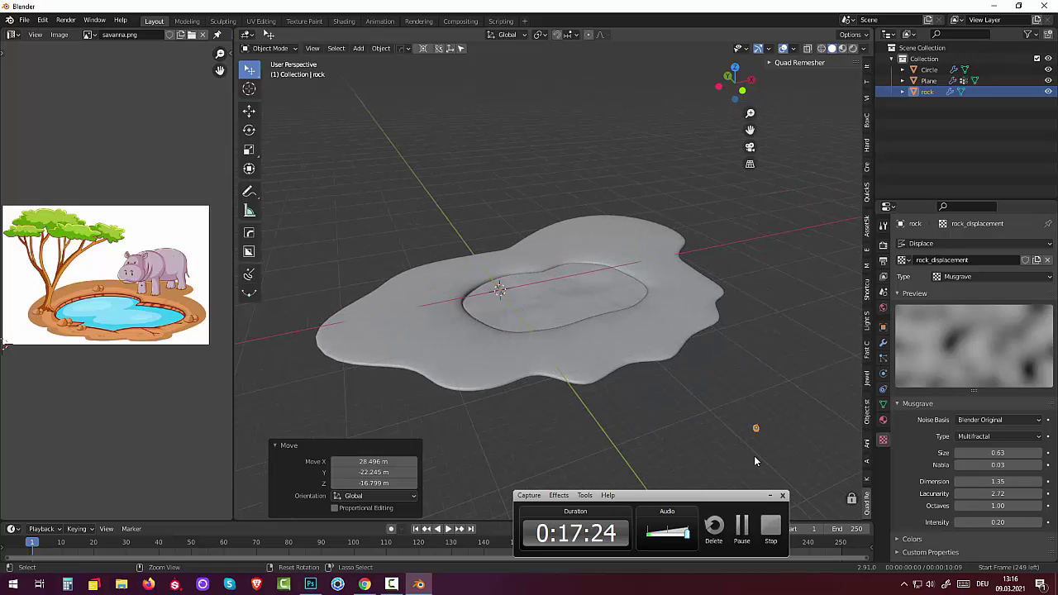
scroll(666, 417, "up", 3)
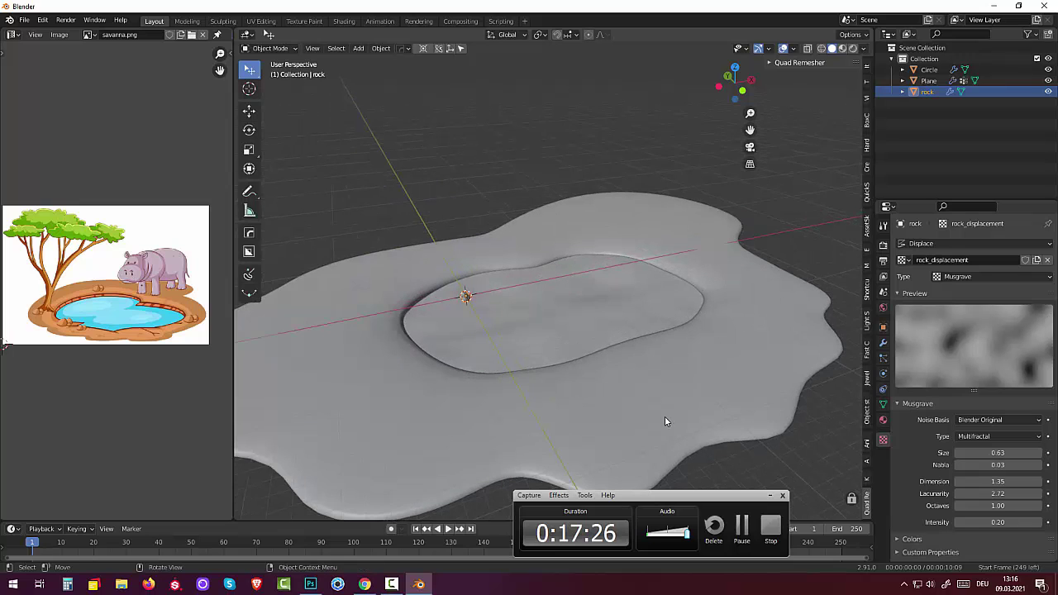
scroll(429, 353, "up", 5)
scroll(429, 353, "down", 2)
scroll(429, 352, "up", 2)
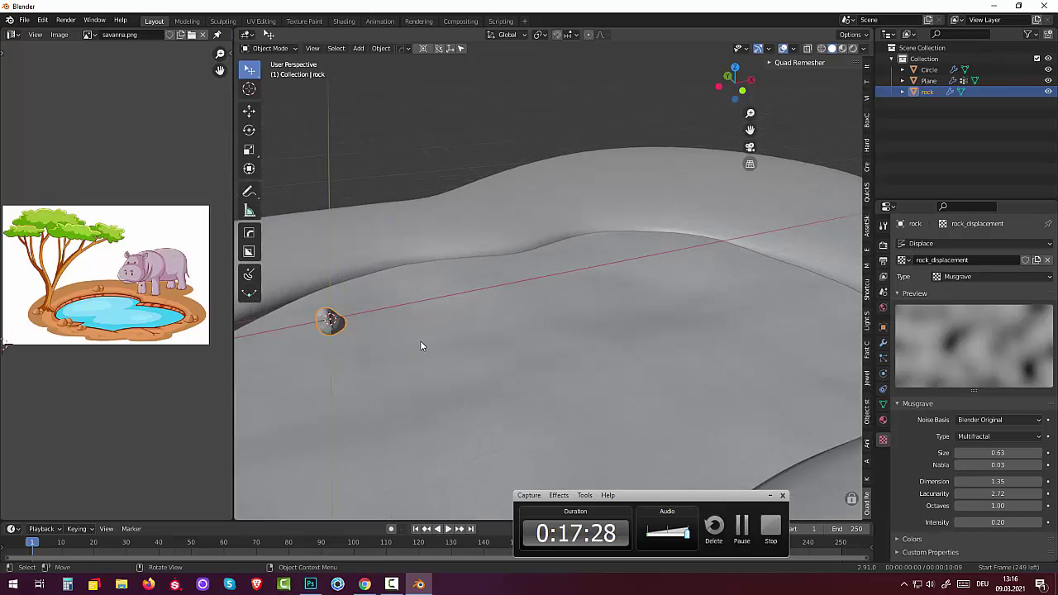
mouse_move(413, 321)
middle_mouse_down("shift")
mouse_move(673, 314)
mouse_move(573, 296)
mouse_move(611, 279)
middle_mouse_up("shift")
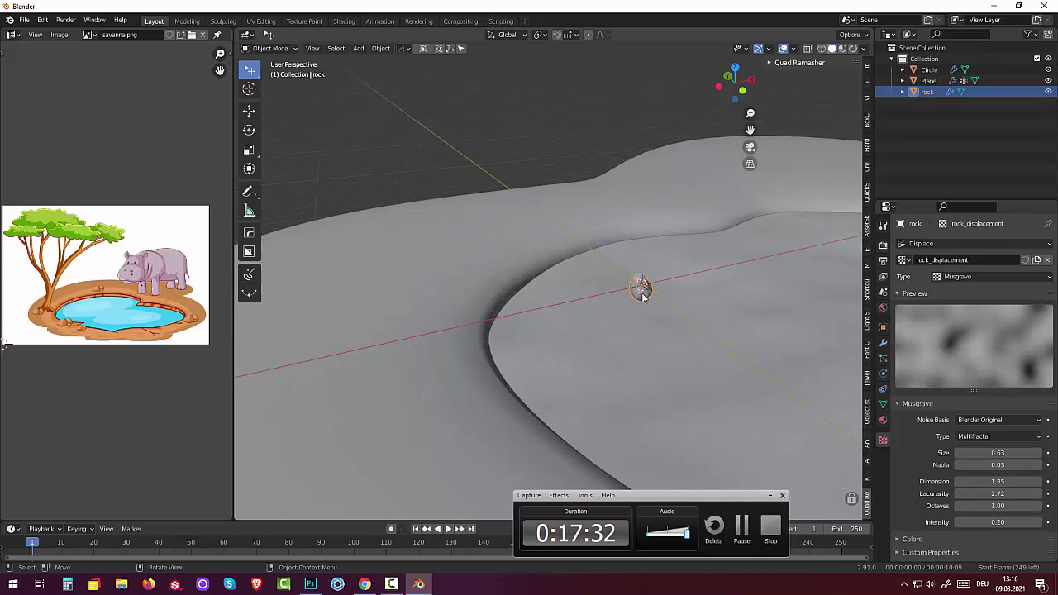
- Delete the first rock and add a fresh Rock Generator rock
key("Delete")
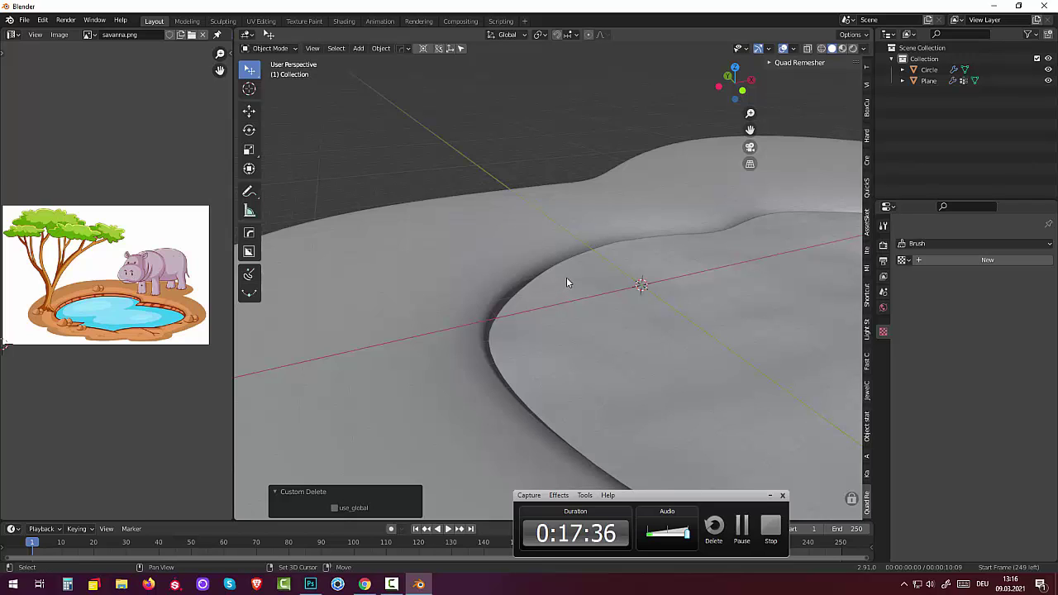
key("shift+a")
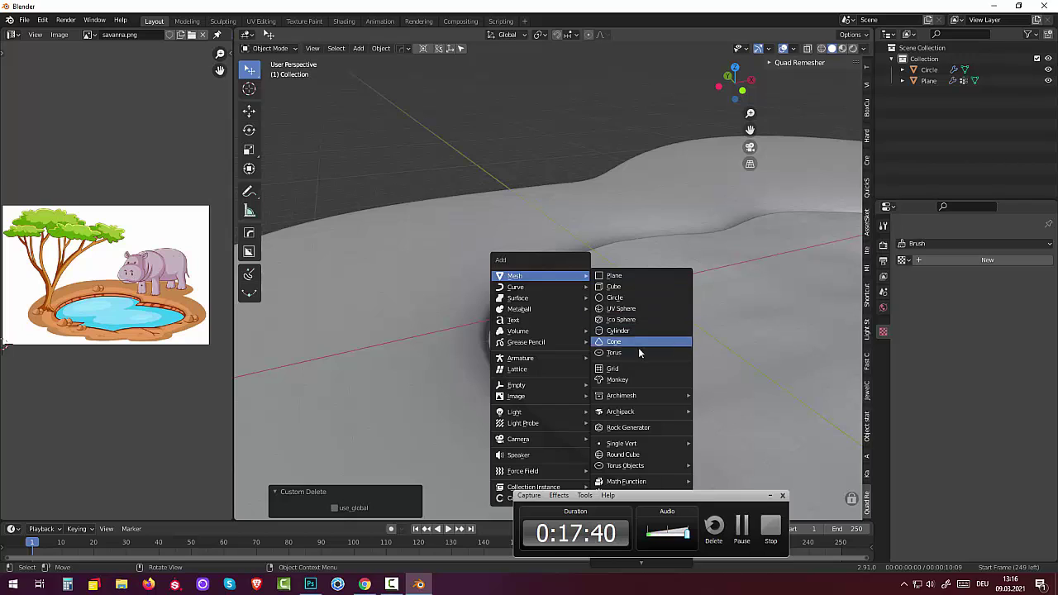
mouse_move(620, 412)
left_click(628, 427)
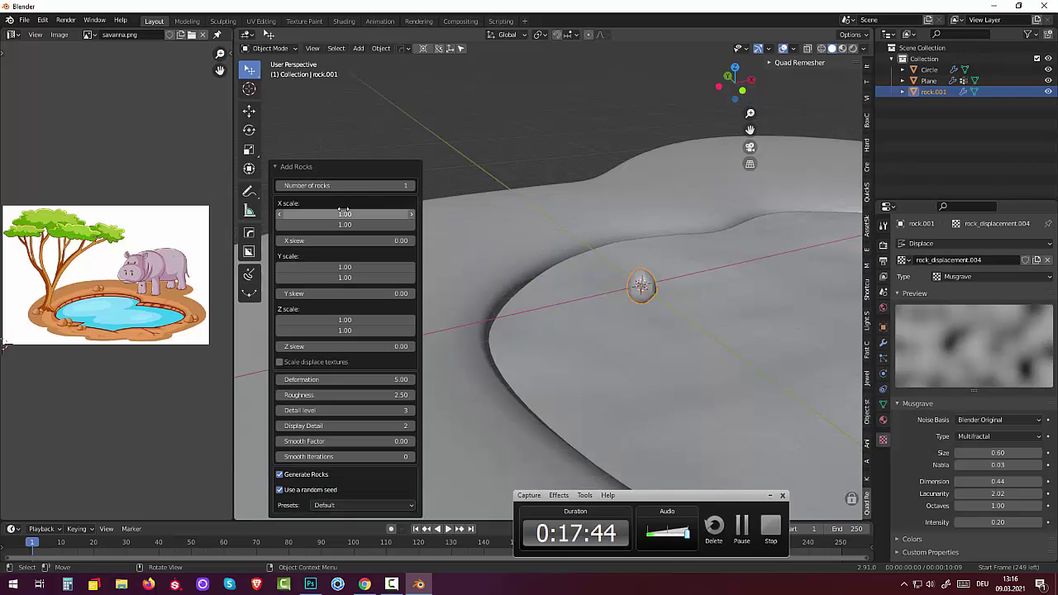
- Set the rock's X scale to 0.70–1.18, deformation 5.36, detail level 4 and smooth factor 0.84
mouse_move(309, 215)
left_mouse_down()
mouse_move(347, 214)
mouse_move(337, 213)
left_mouse_up()
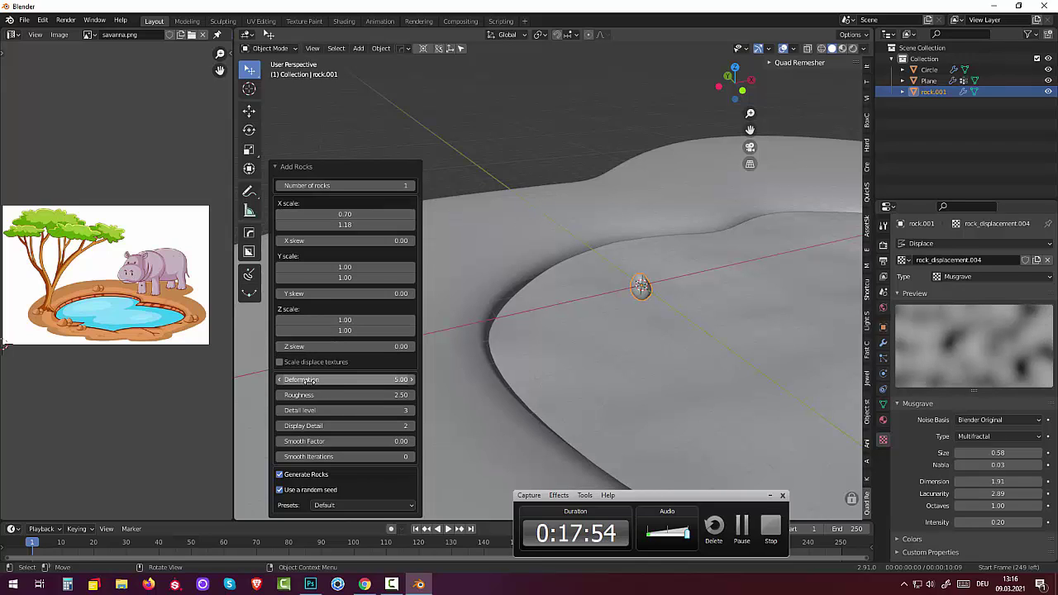
left_click_drag(307, 382, 324, 385)
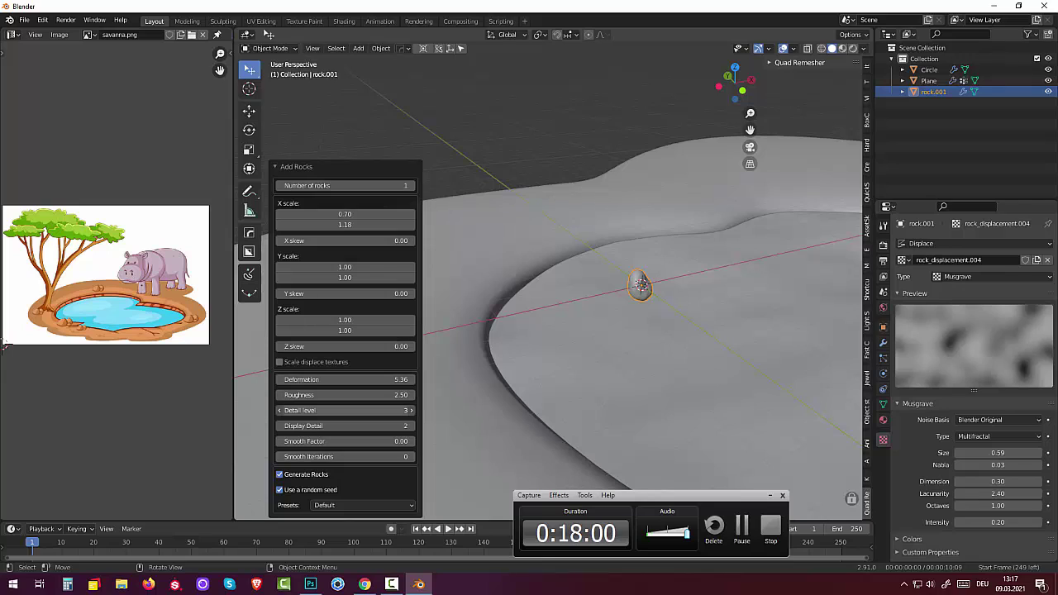
left_click_drag(317, 410, 324, 415)
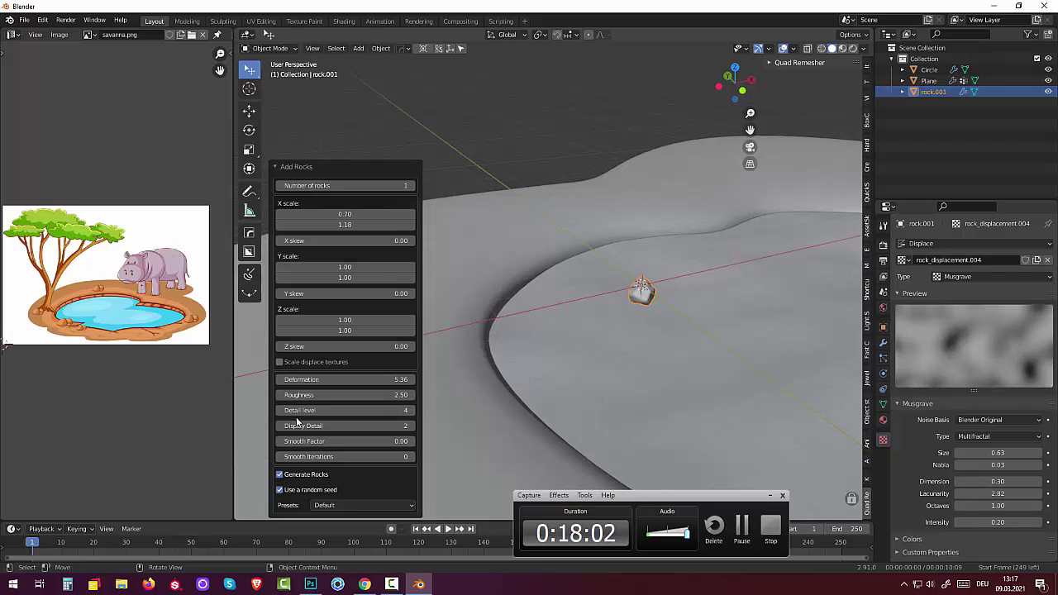
mouse_move(343, 441)
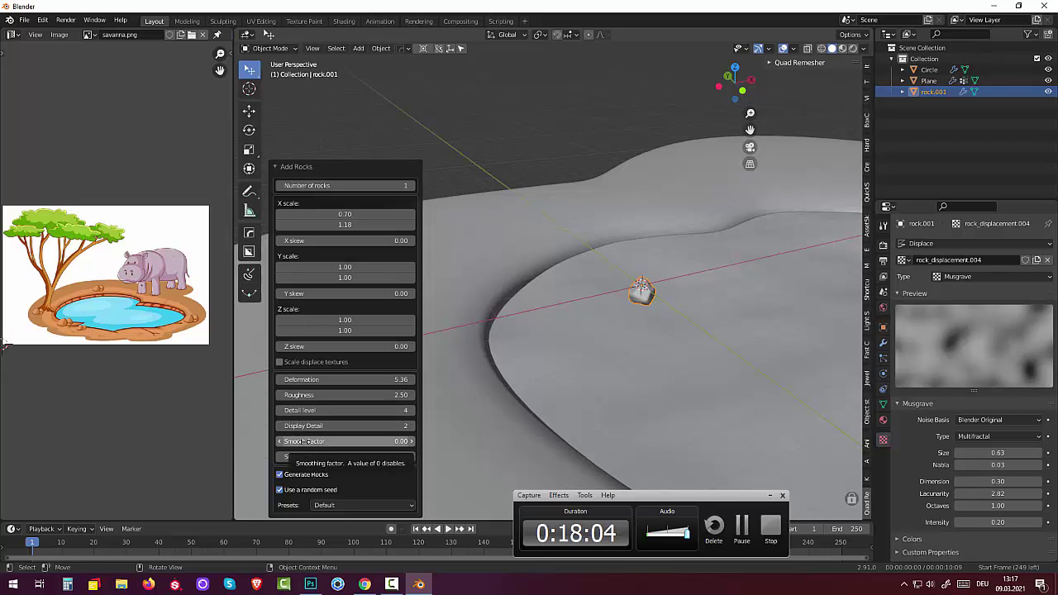
left_click_drag(304, 441, 329, 442)
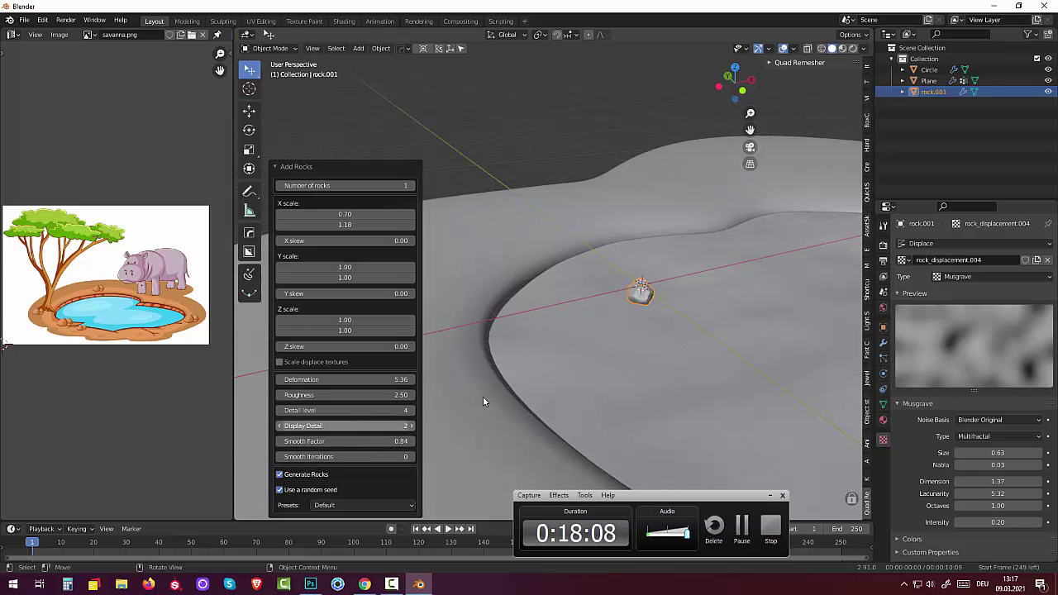
left_click(535, 380)
mouse_move(535, 380)
middle_mouse_down()
mouse_move(574, 369)
mouse_move(573, 339)
mouse_move(533, 336)
middle_mouse_up()
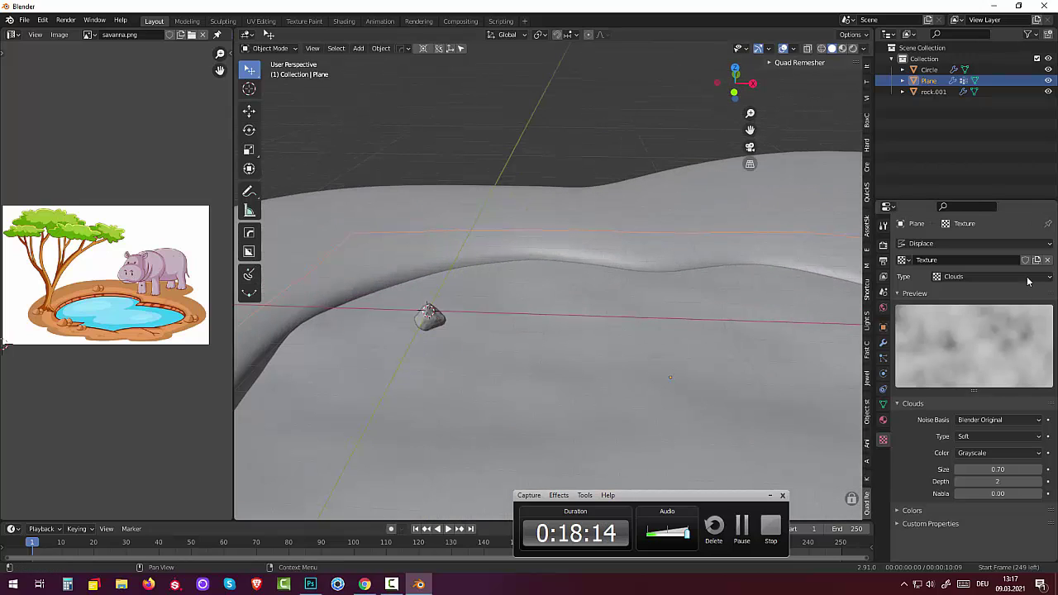
- Raise the new rock's Musgrave texture size from 0.63 to 0.74
left_click(432, 319)
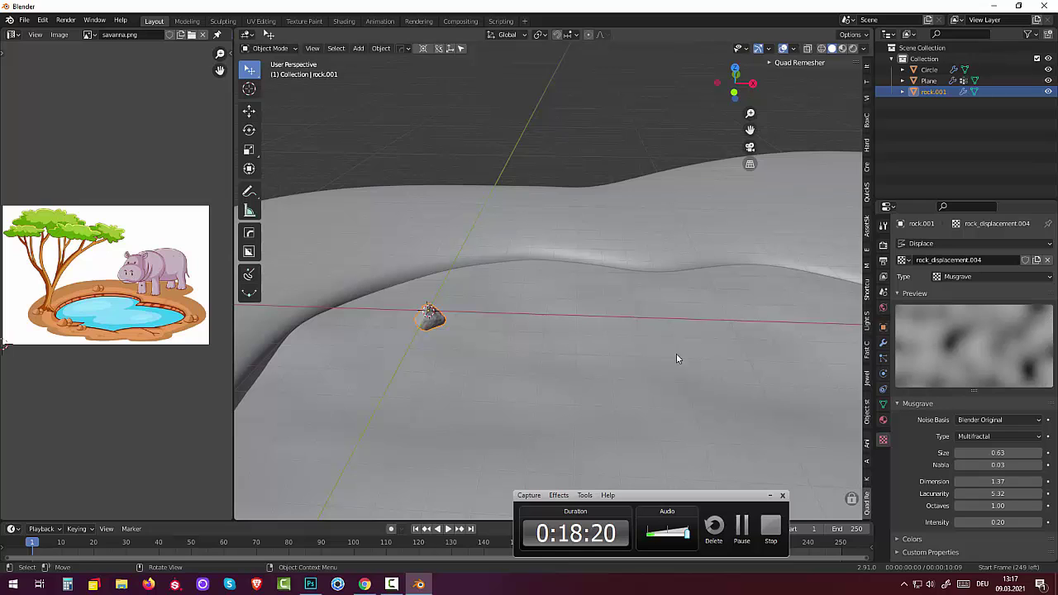
scroll(357, 358, "up", 4)
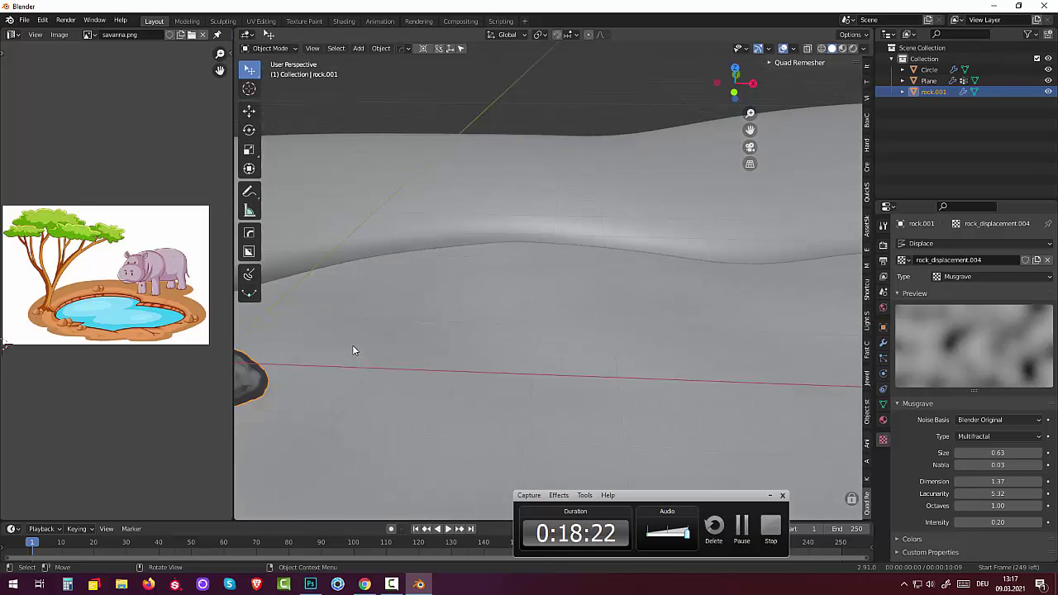
middle_click_drag(352, 344, 489, 323)
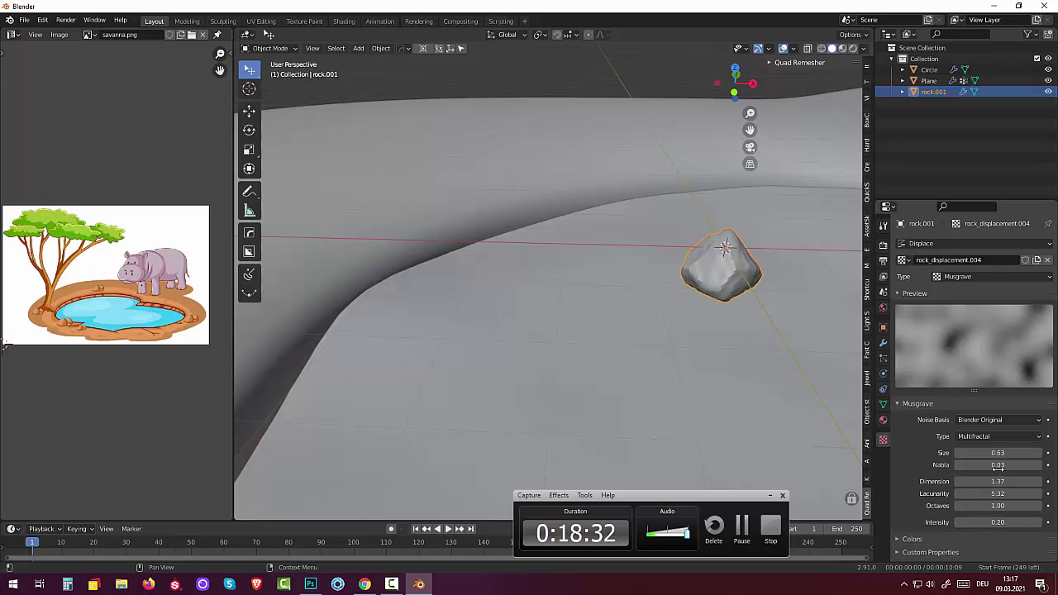
mouse_move(997, 452)
left_mouse_down()
mouse_move(1021, 452)
mouse_move(975, 452)
mouse_move(1004, 452)
left_mouse_up()
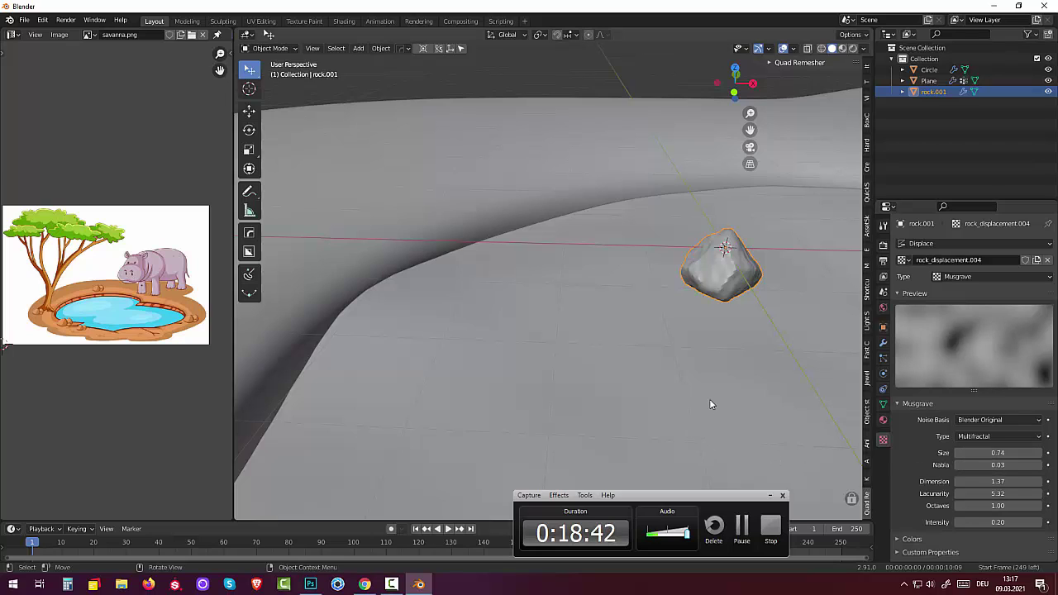
left_click(727, 283)
- Move rock.001 by 0.52763, 0.37872, 1.5941 m so it rests at the pond's rim
middle_click_drag(724, 288, 622, 290)
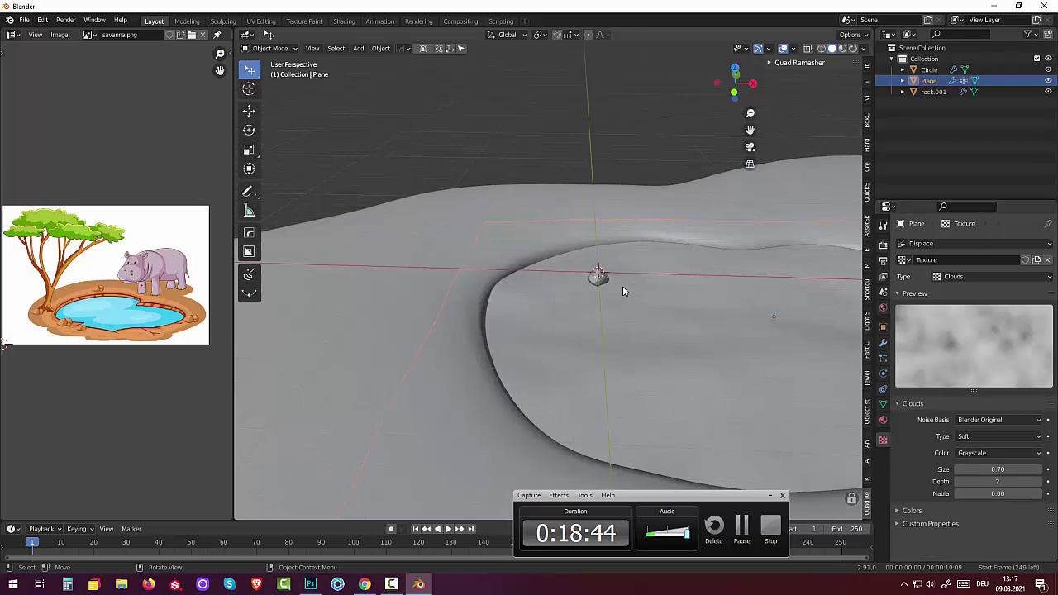
scroll(574, 293, "down", 3)
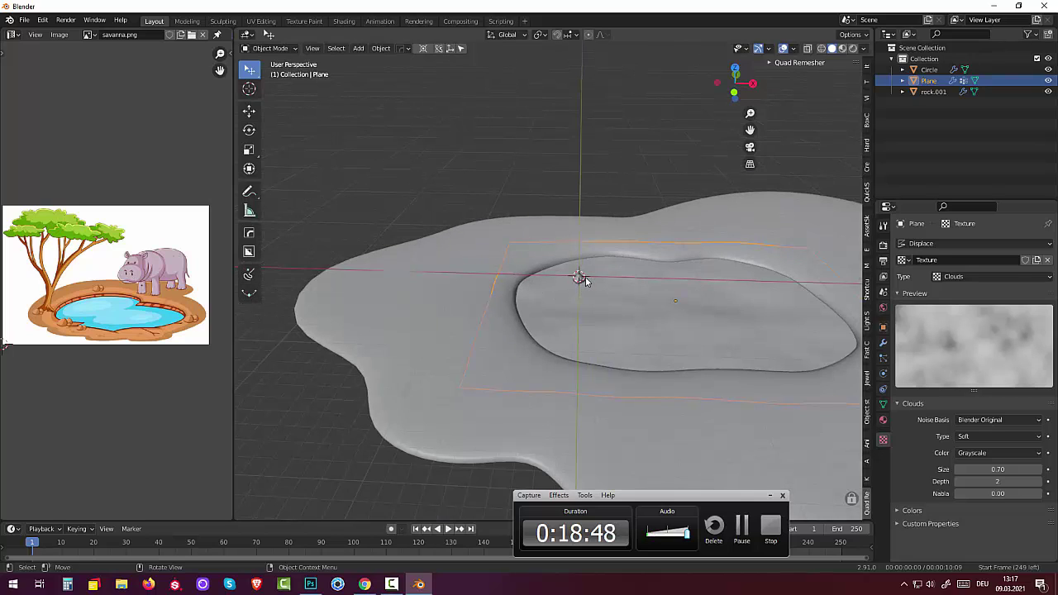
middle_click_drag(651, 310, 639, 294)
key("g")
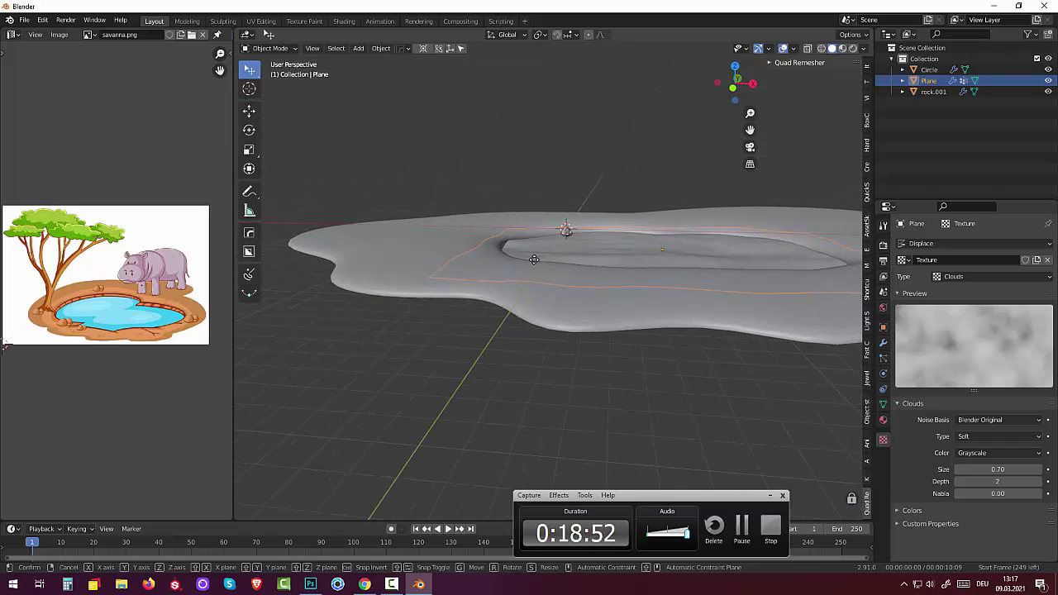
right_click(533, 248)
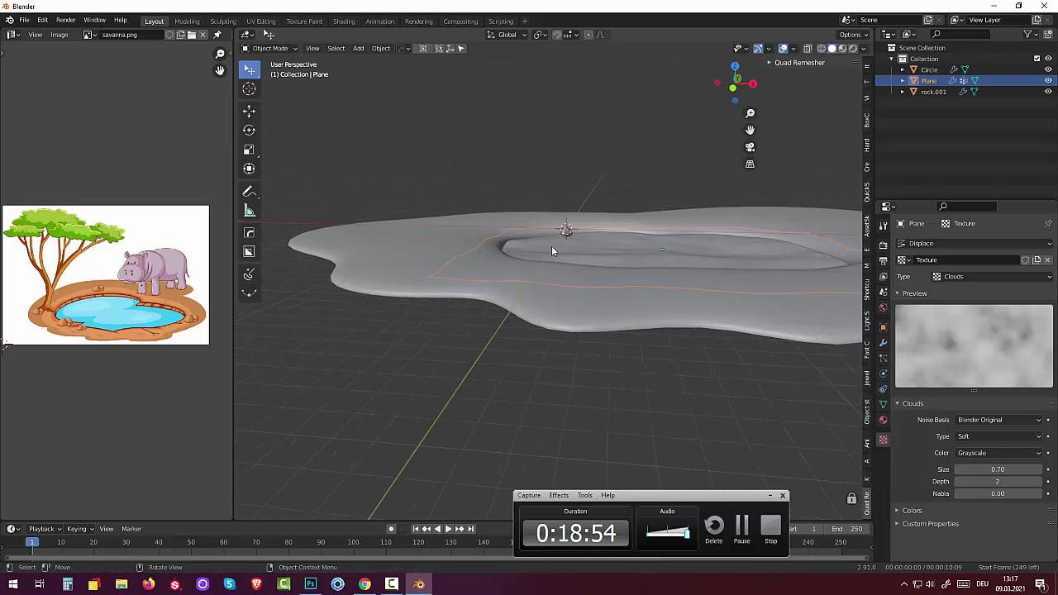
left_click(567, 237)
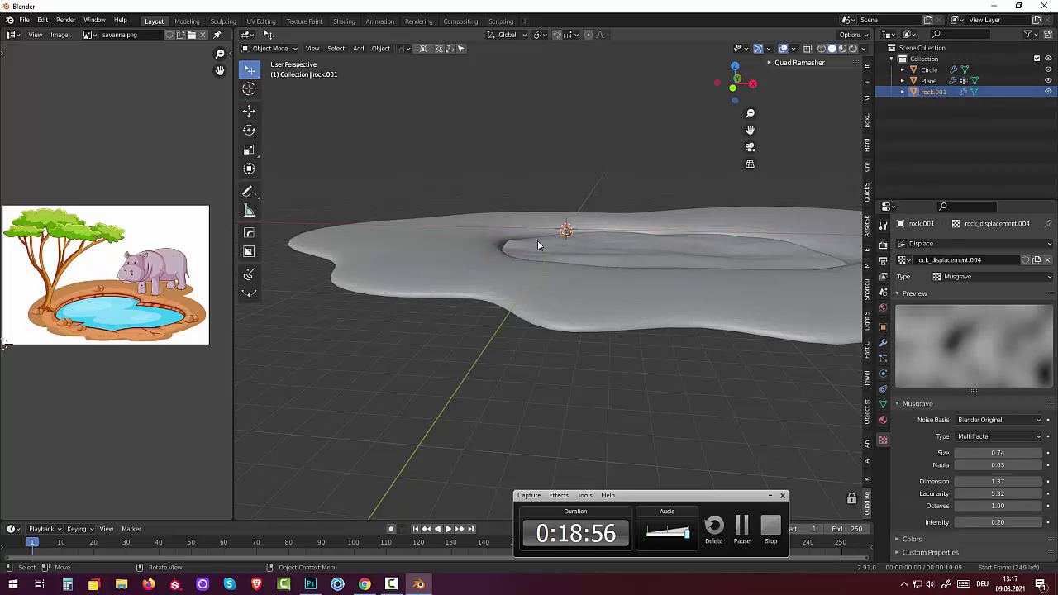
key("g")
left_click(532, 222)
mouse_move(531, 222)
middle_mouse_down()
mouse_move(565, 254)
mouse_move(551, 242)
middle_mouse_up()
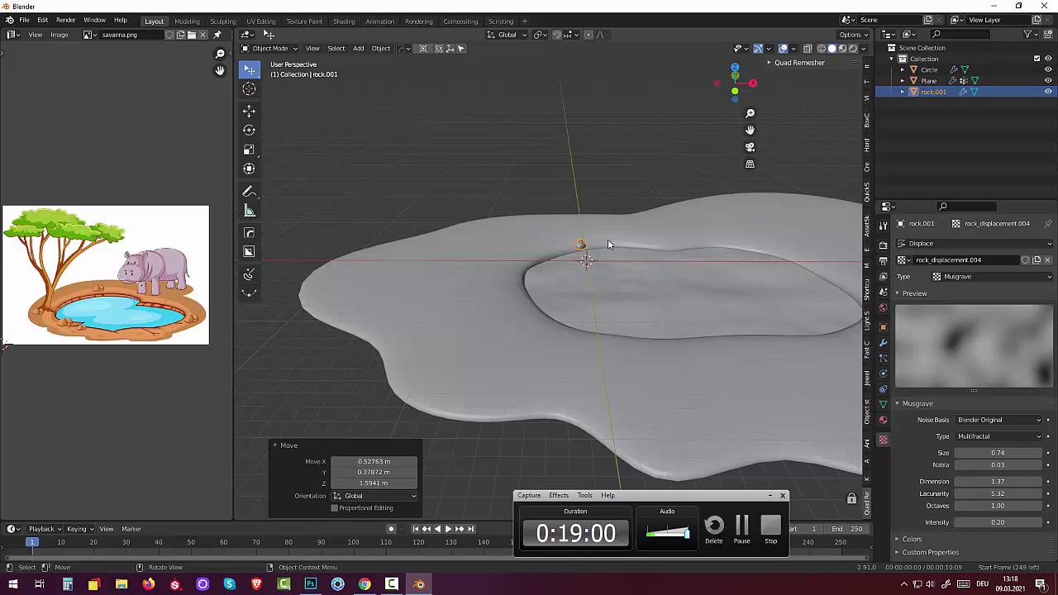
- Scale the rock to 2.267 and place it on the ground near the pond's upper-left bank
key("s")
left_click(642, 253)
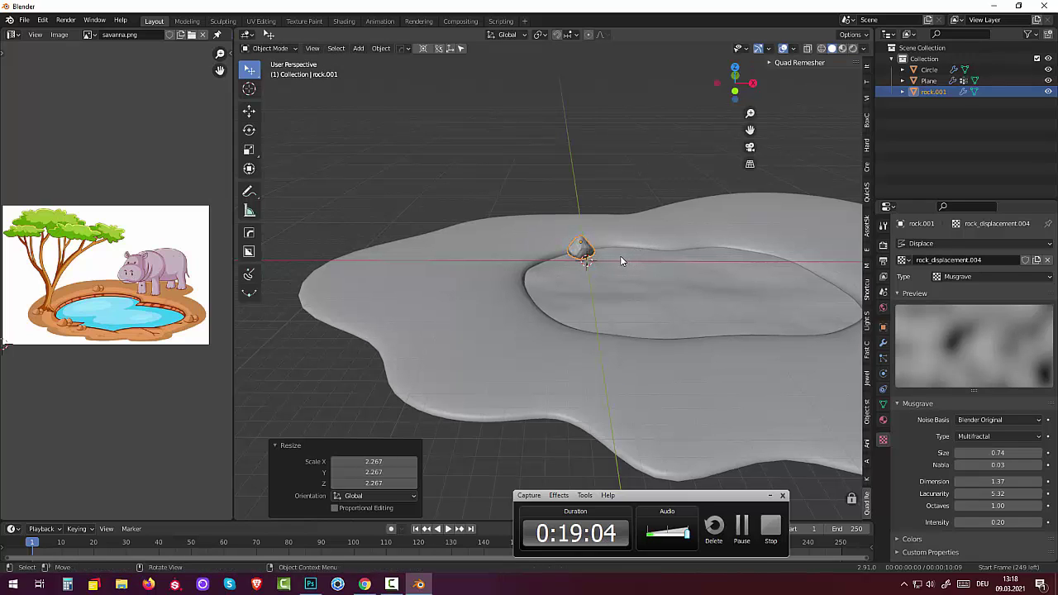
key("KP_3")
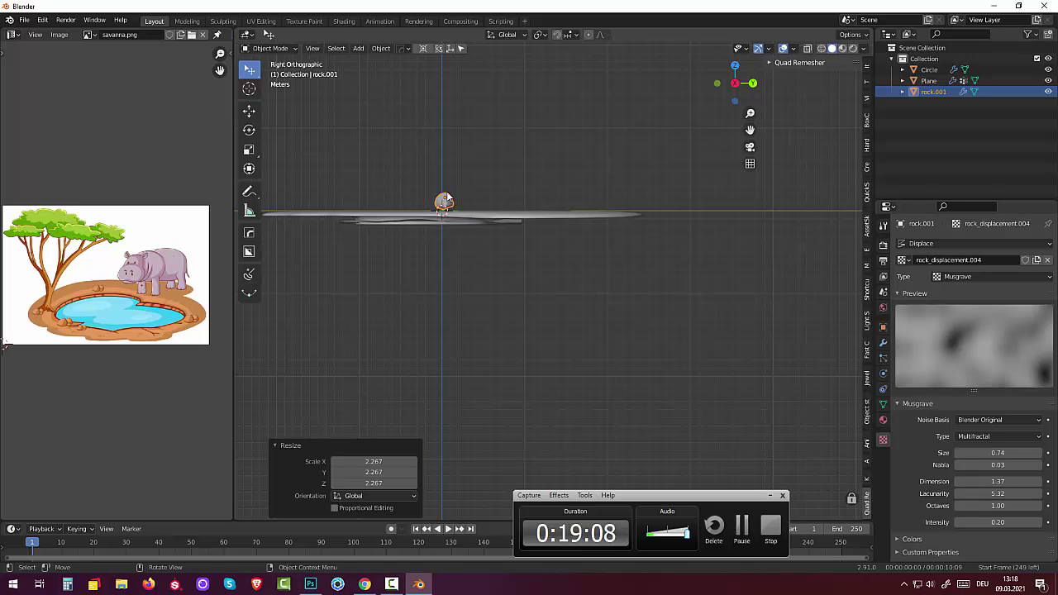
key("g")
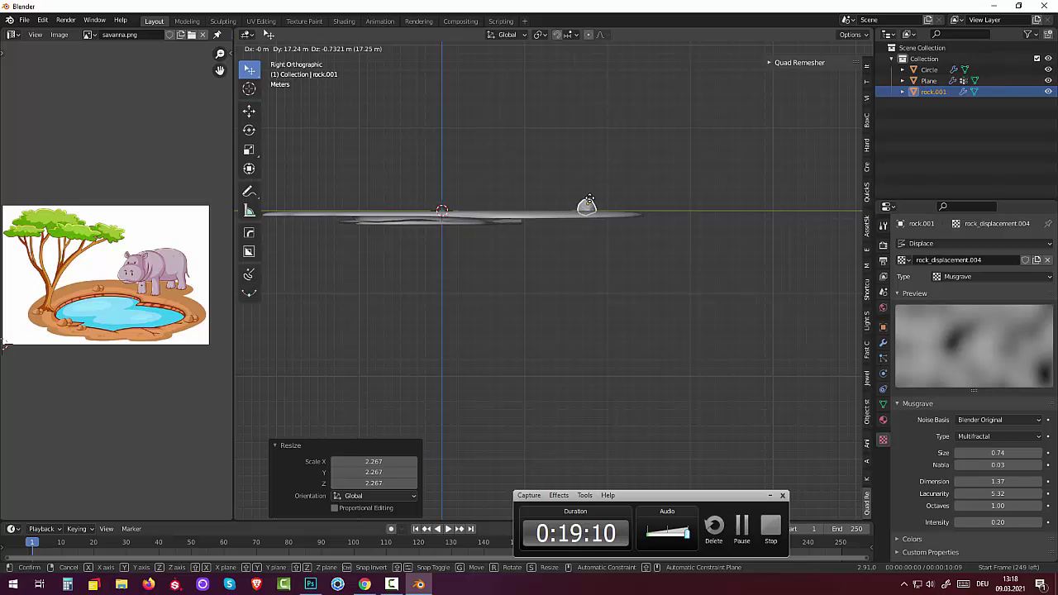
left_click(588, 203)
mouse_move(588, 207)
middle_mouse_down()
mouse_move(579, 282)
mouse_move(480, 282)
mouse_move(440, 268)
mouse_move(430, 292)
mouse_move(385, 265)
mouse_move(287, 260)
middle_mouse_up()
key("KP_7")
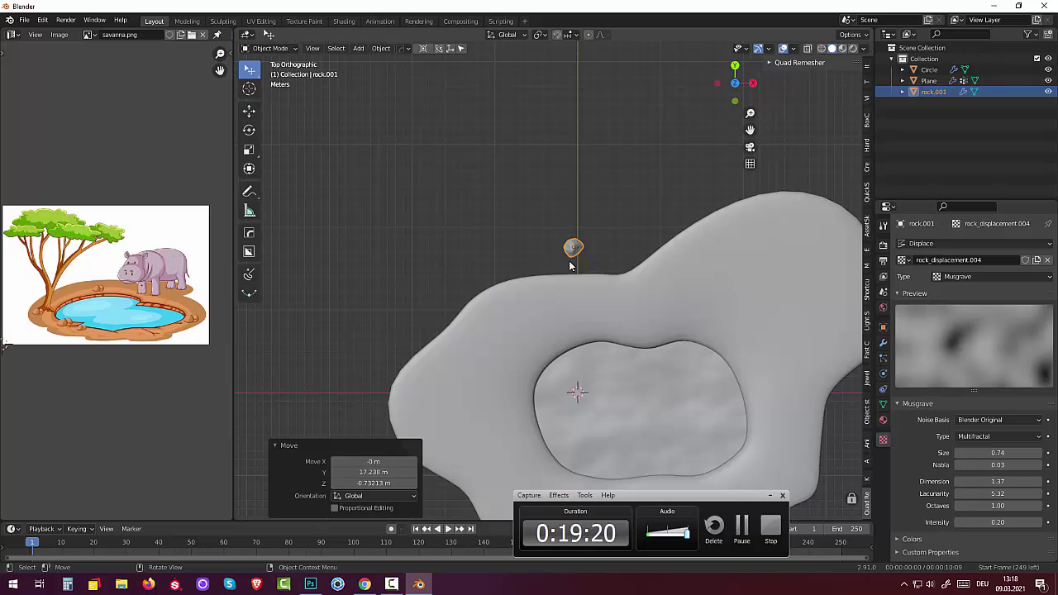
key("g")
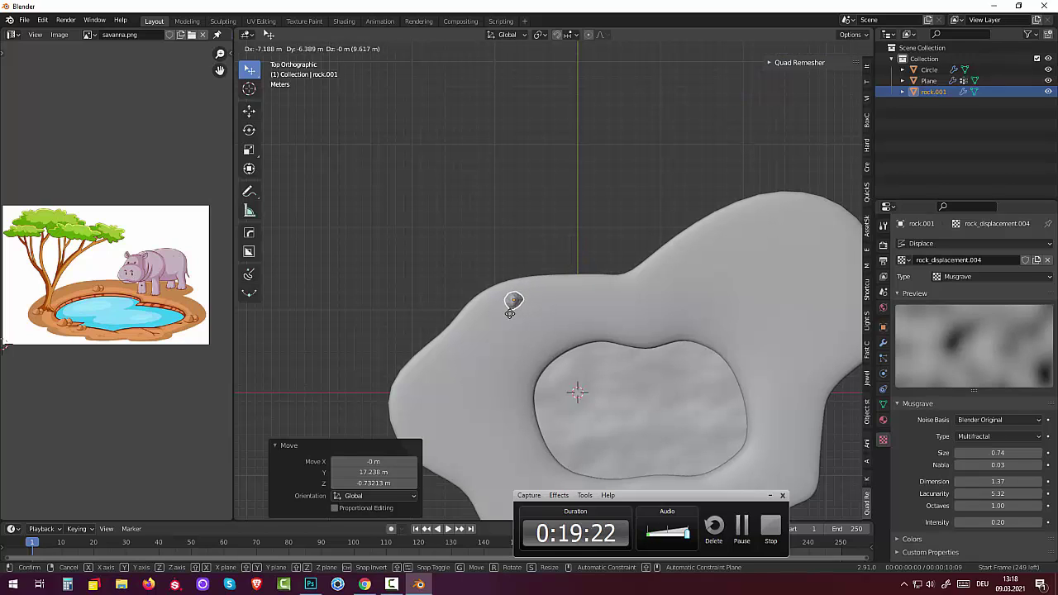
left_click(507, 313)
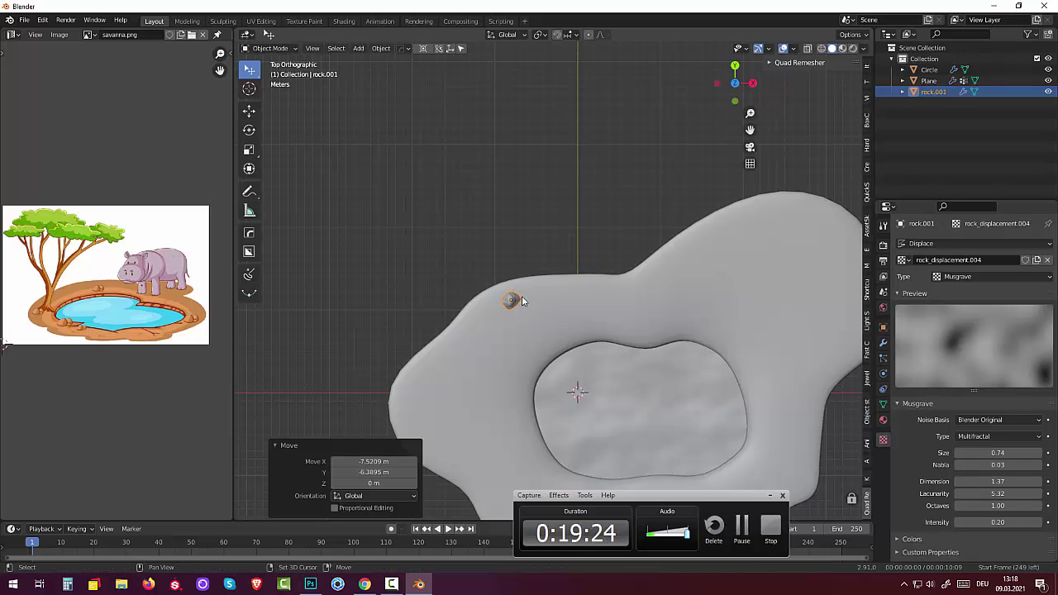
key("shift+d")
- Place the copy beside the original at -129° rotation and 0.754 scale, then duplicate rock.001 again
left_click(559, 299)
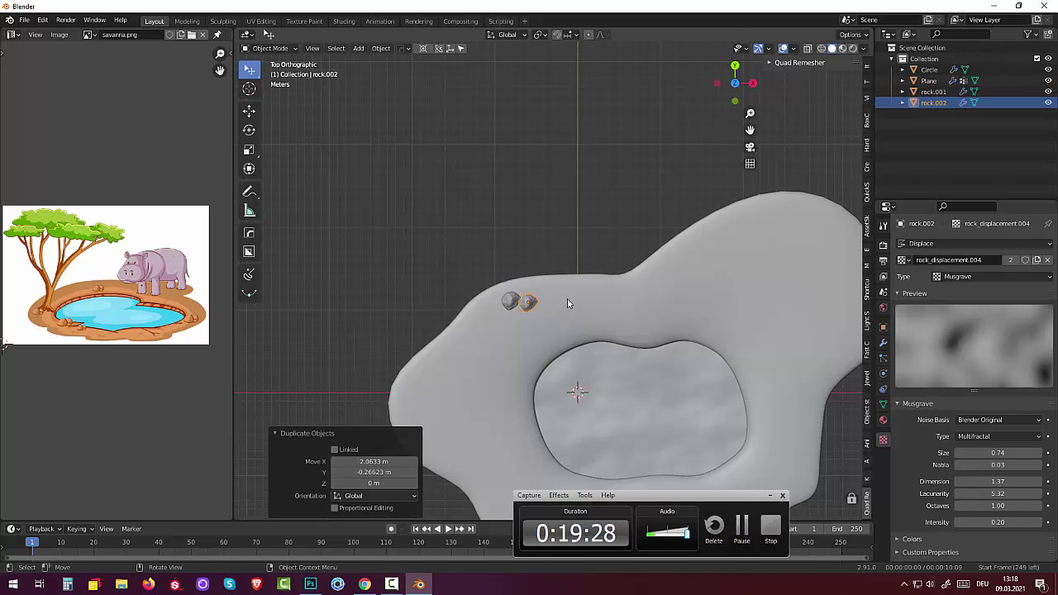
key("r")
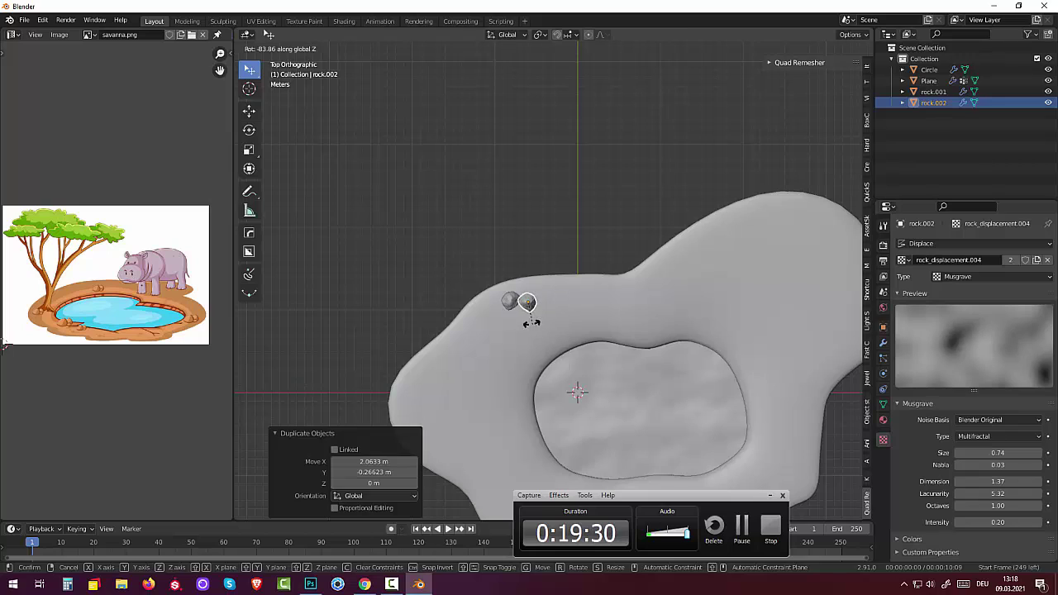
left_click(552, 303)
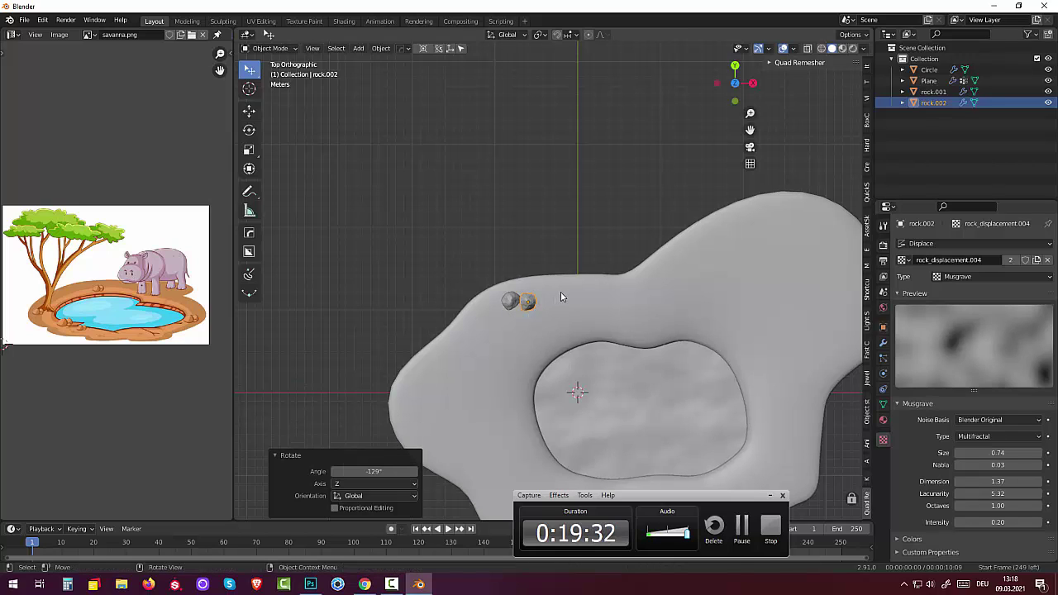
key("s")
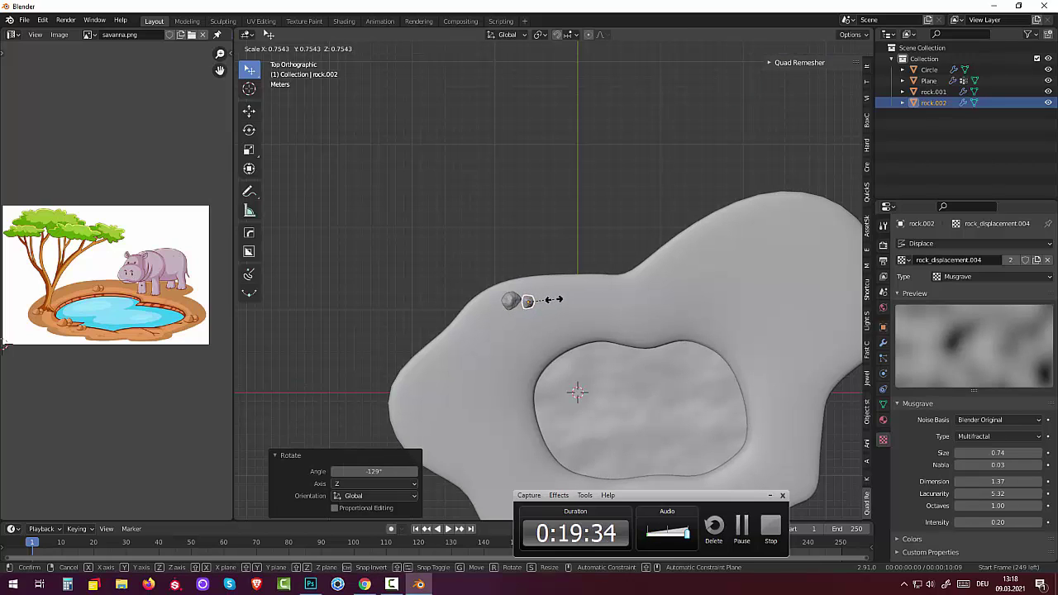
left_click(552, 299)
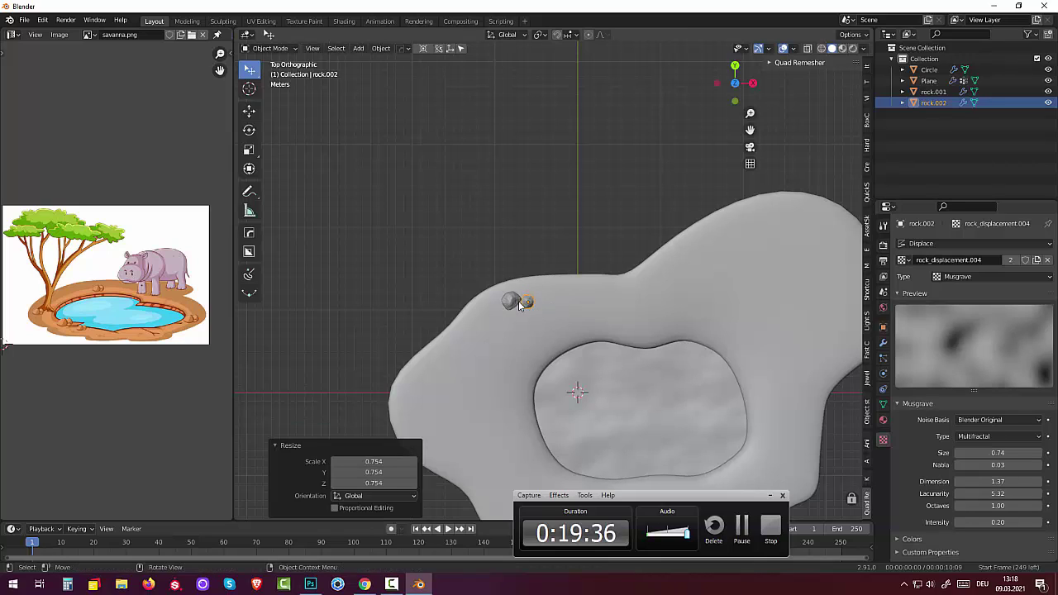
left_click(513, 302)
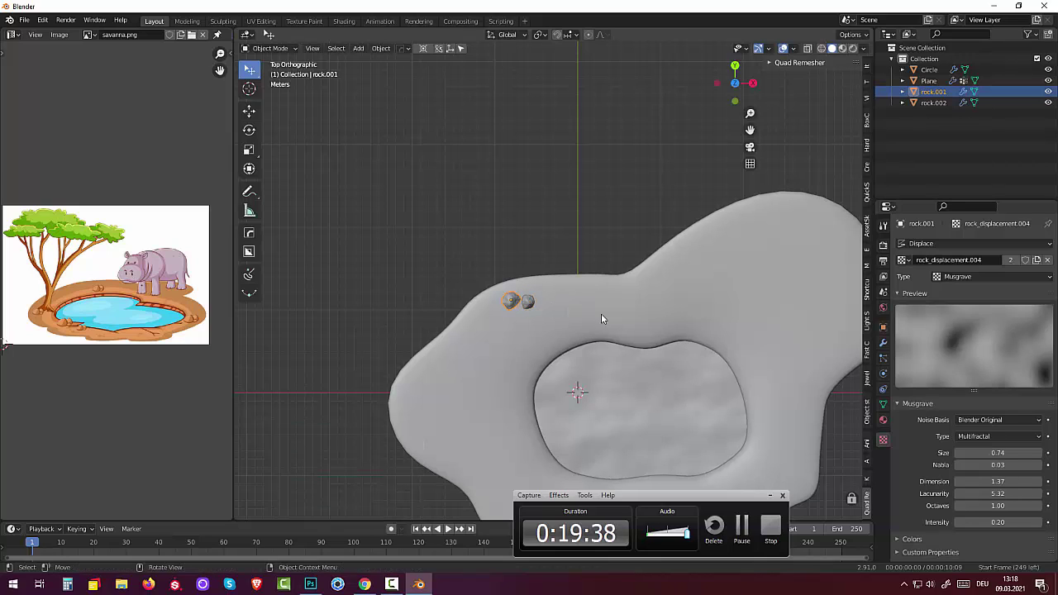
key("shift+d")
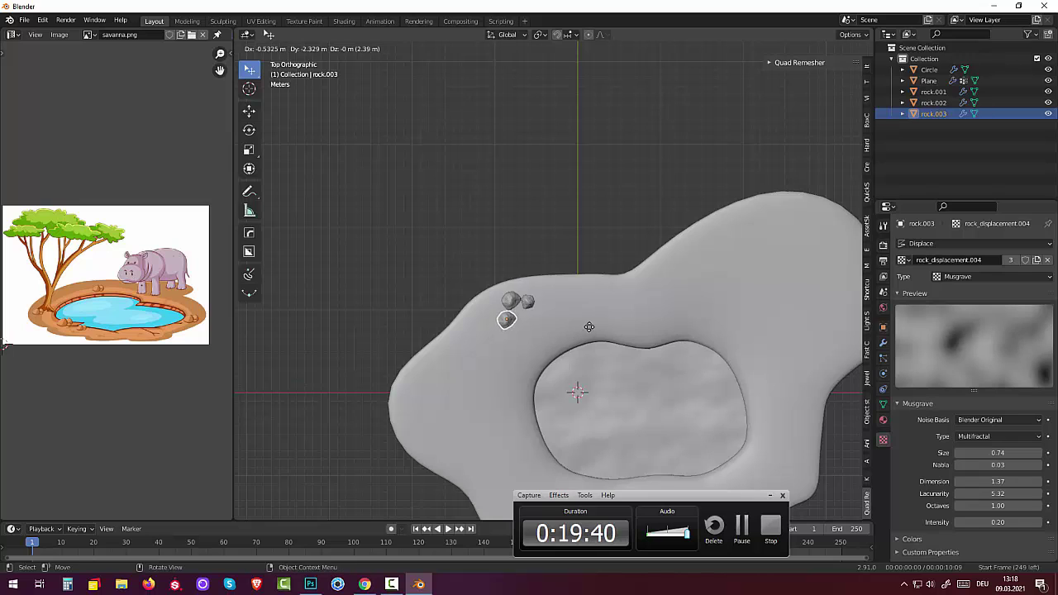
- Place rock.003 just below the pair and rotate it 114°
left_click(599, 324)
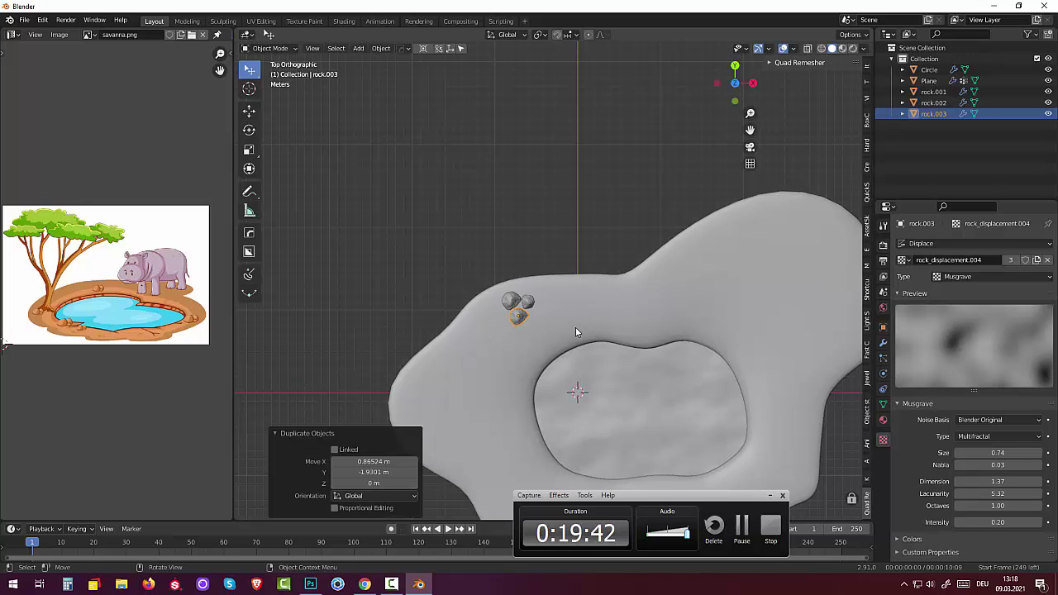
middle_click_drag(563, 330, 588, 250)
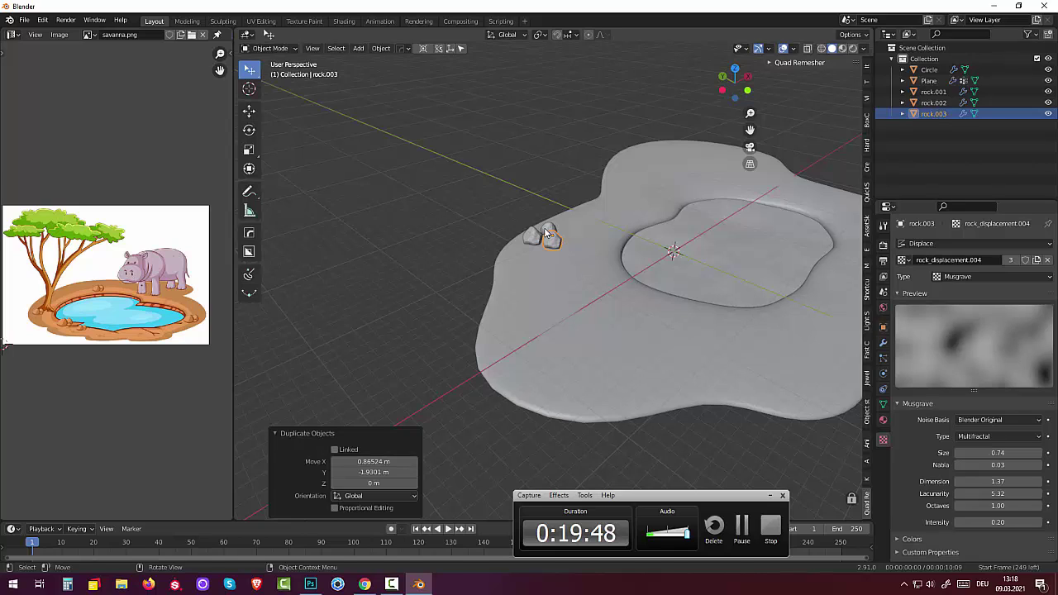
key("r")
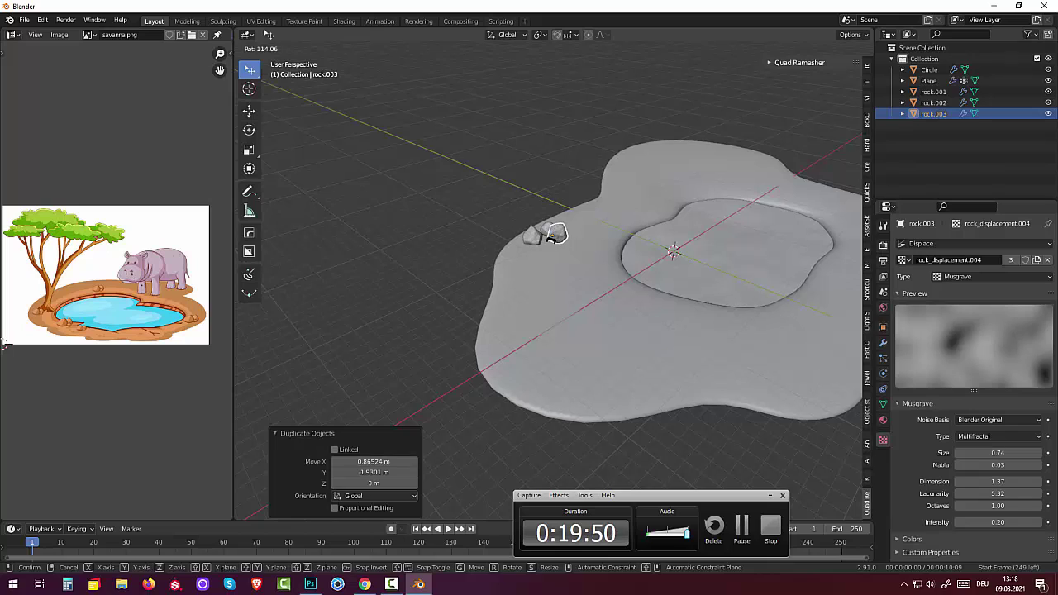
left_click(550, 238)
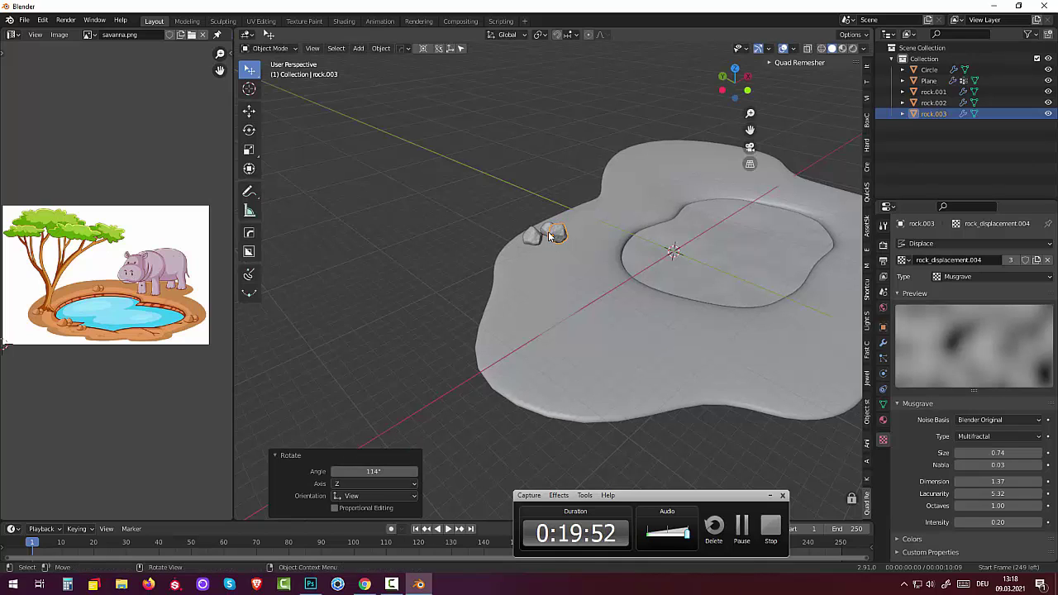
key("KP_3")
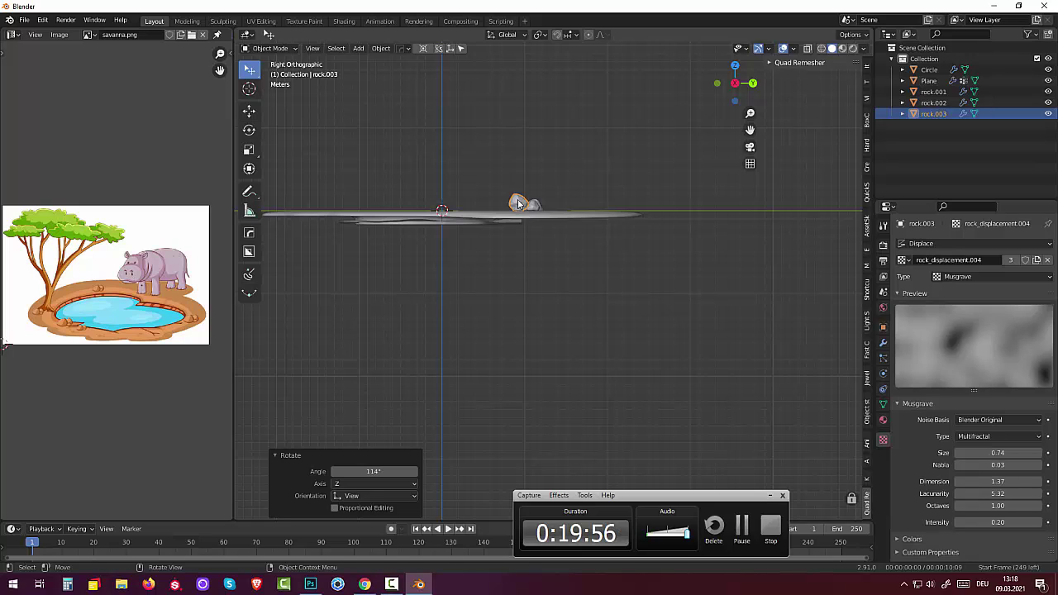
- Adjust rock.003's height, then scale it down to 0.622
key("g")
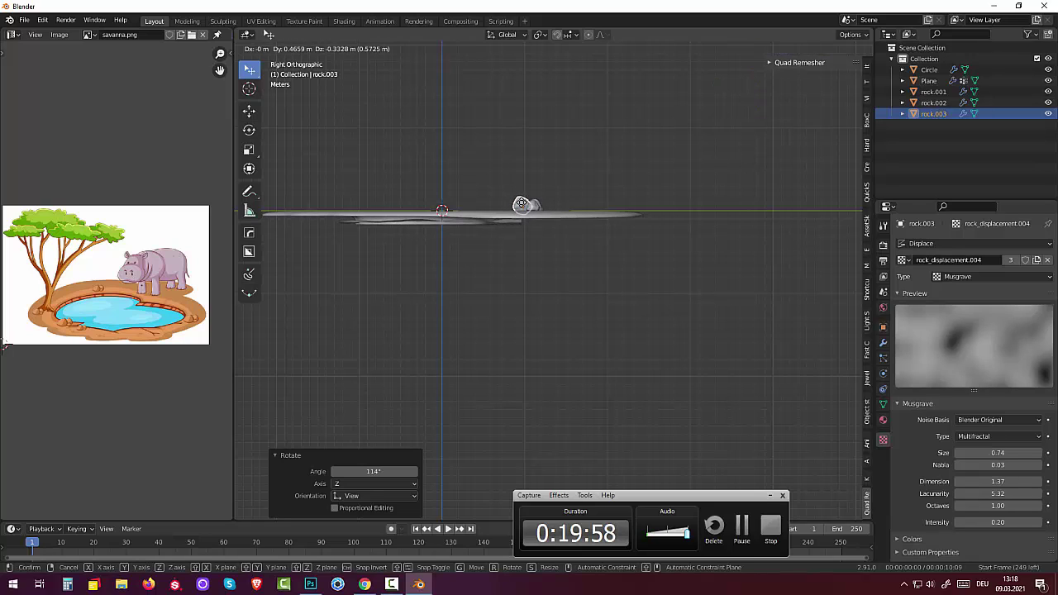
left_click(519, 204)
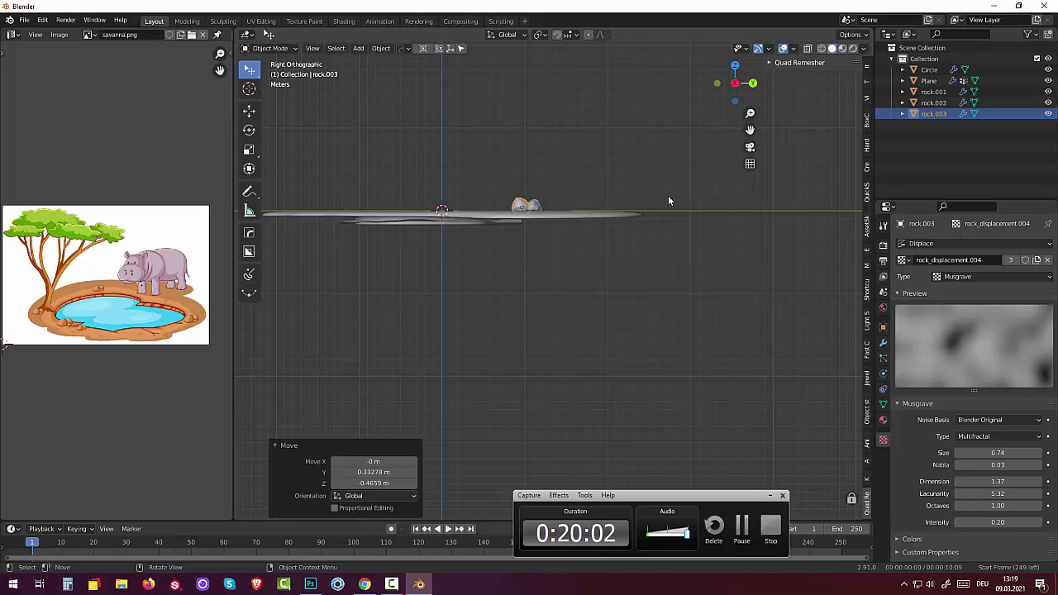
key("s")
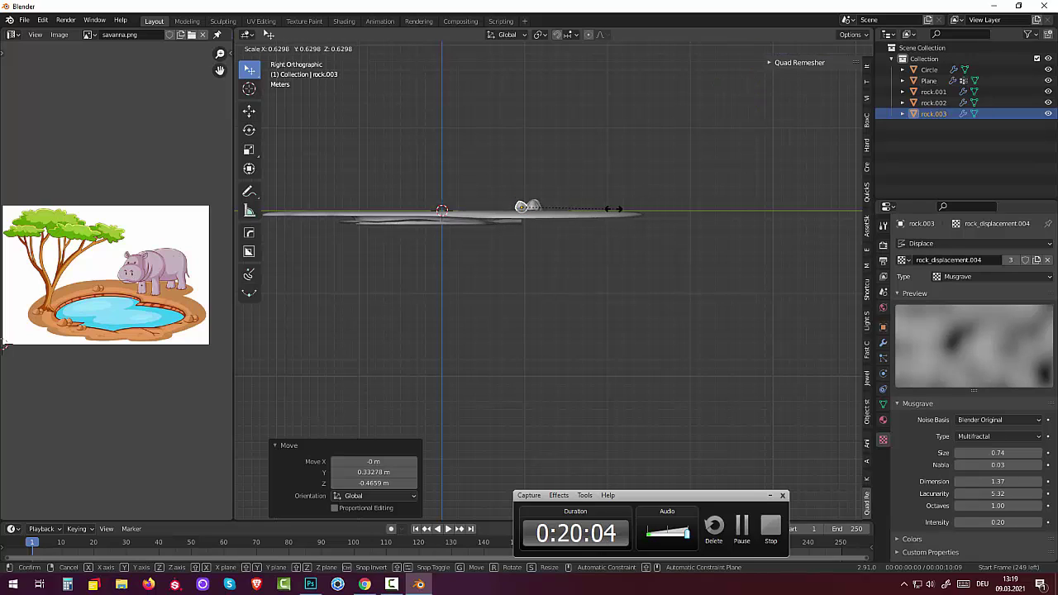
left_click(598, 209)
scroll(554, 216, "up", 2)
scroll(554, 215, "up", 1)
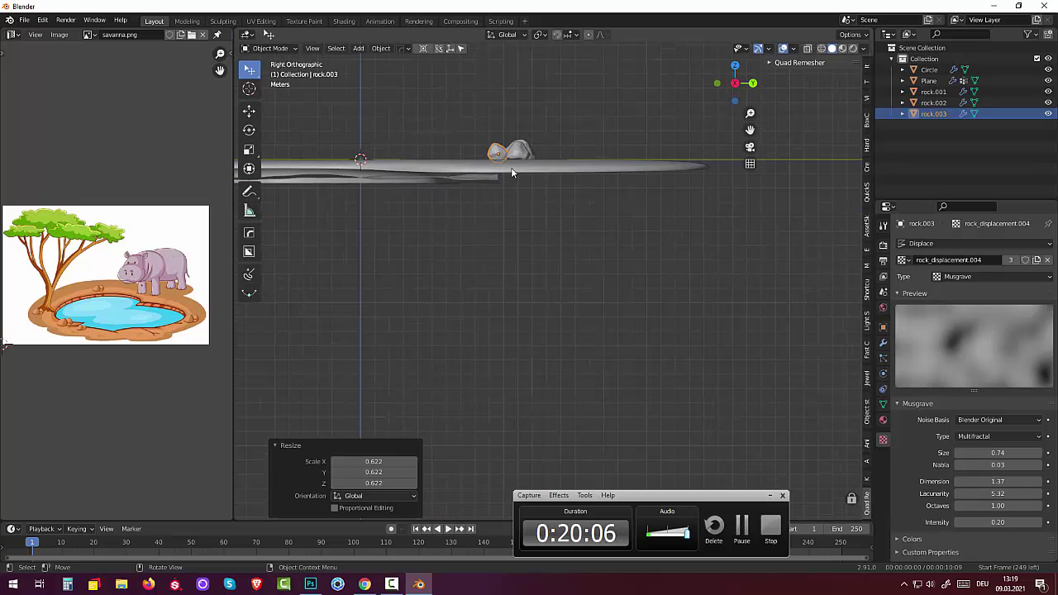
- Move the scaled rock.003 to rest on the ground beside the pond
key("g")
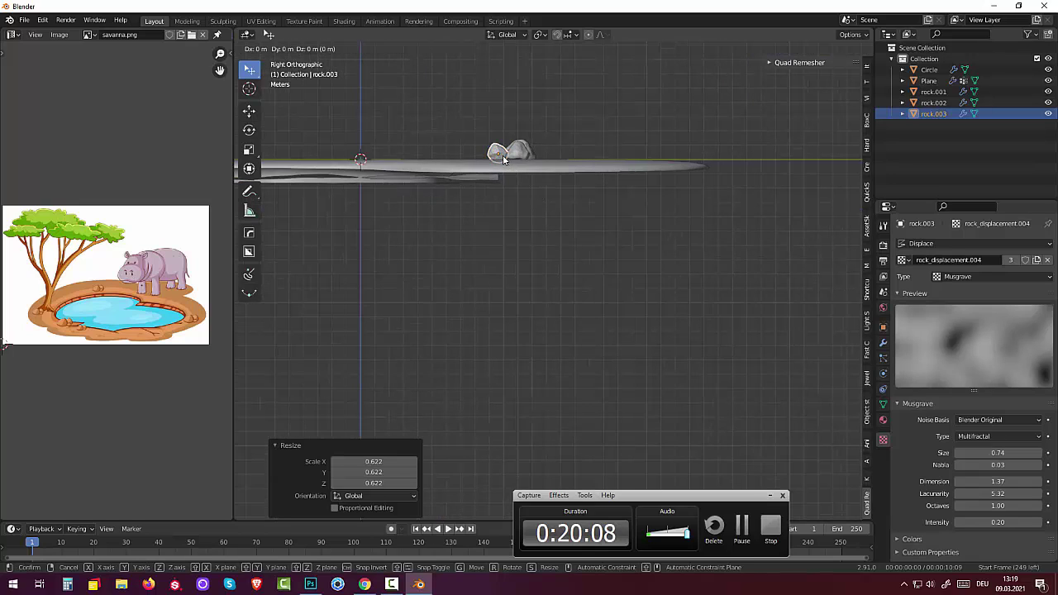
left_click(477, 190)
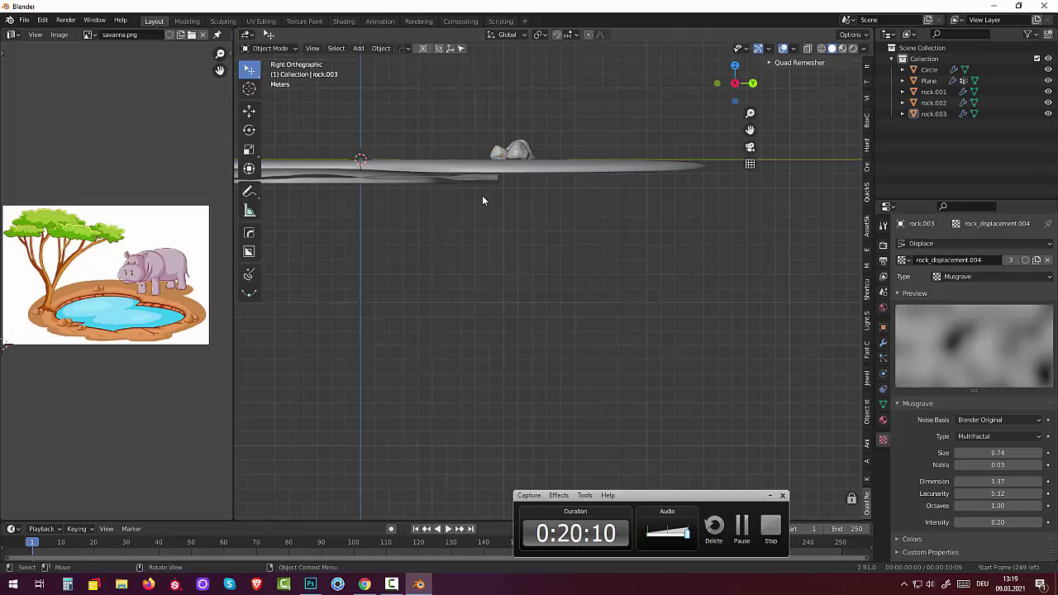
mouse_move(482, 195)
middle_mouse_down()
mouse_move(492, 241)
mouse_move(391, 293)
mouse_move(379, 281)
middle_mouse_up()
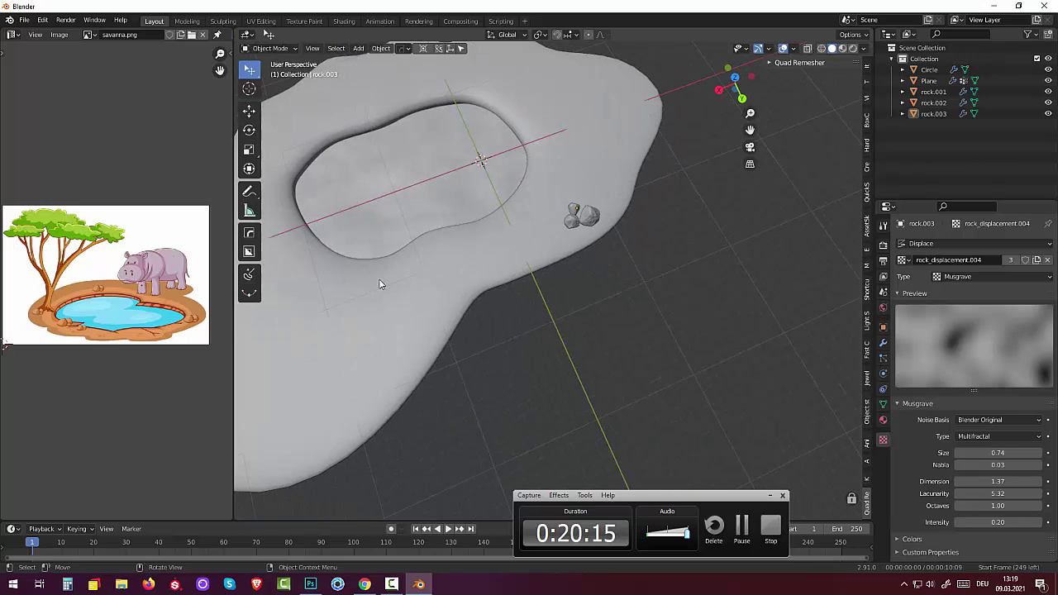
- Move rock.003 to a new spot along the pond rim
left_click(572, 212)
key("g")
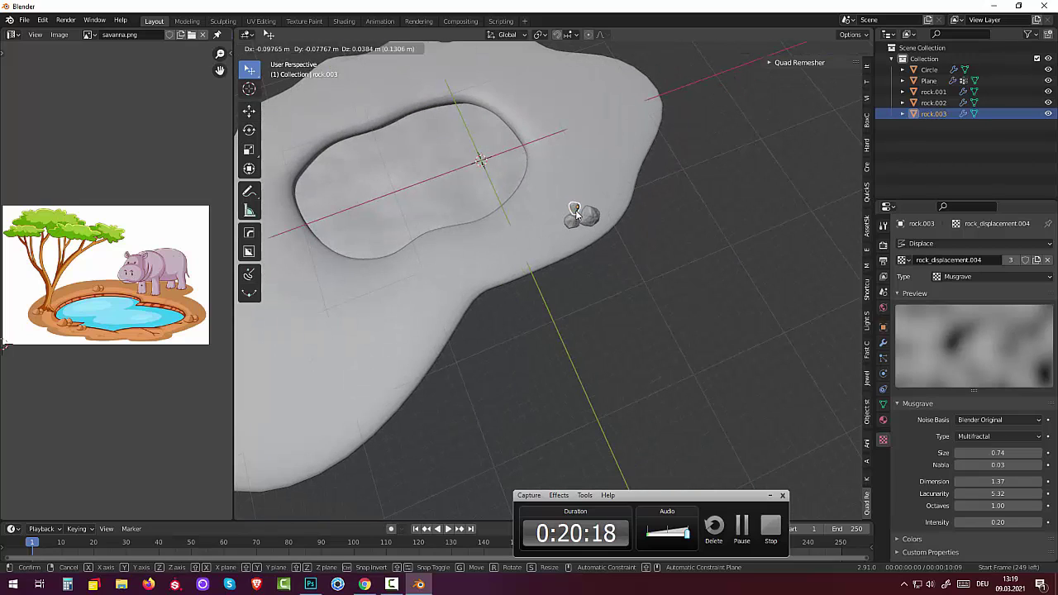
left_click(593, 247)
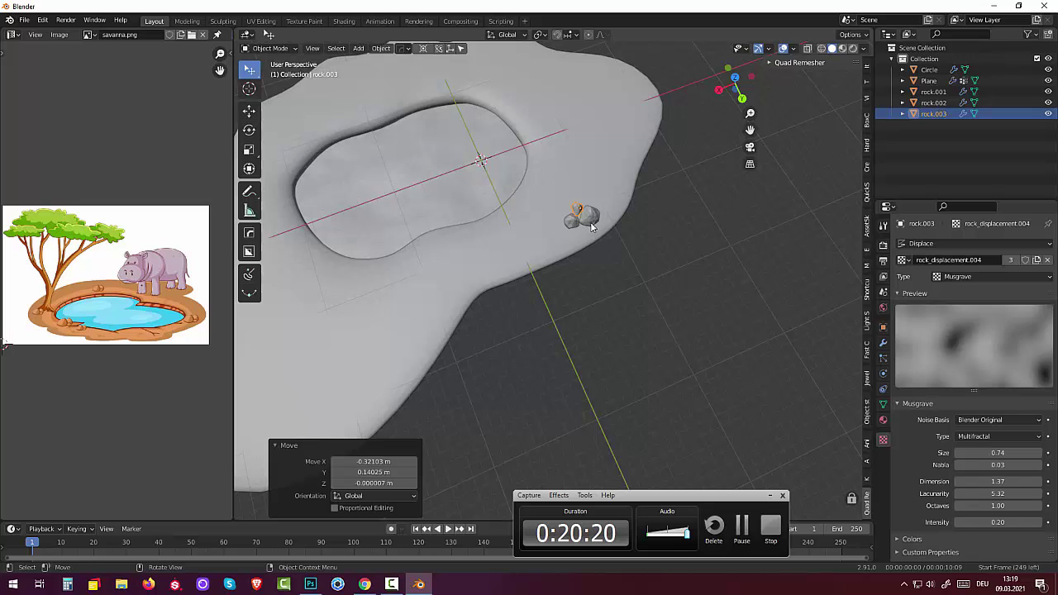
- Select rock.001, rock.002 and rock.003 together and duplicate the trio with Shift+D
left_click(592, 217)
left_click(574, 220, "shift")
left_click(579, 217, "shift")
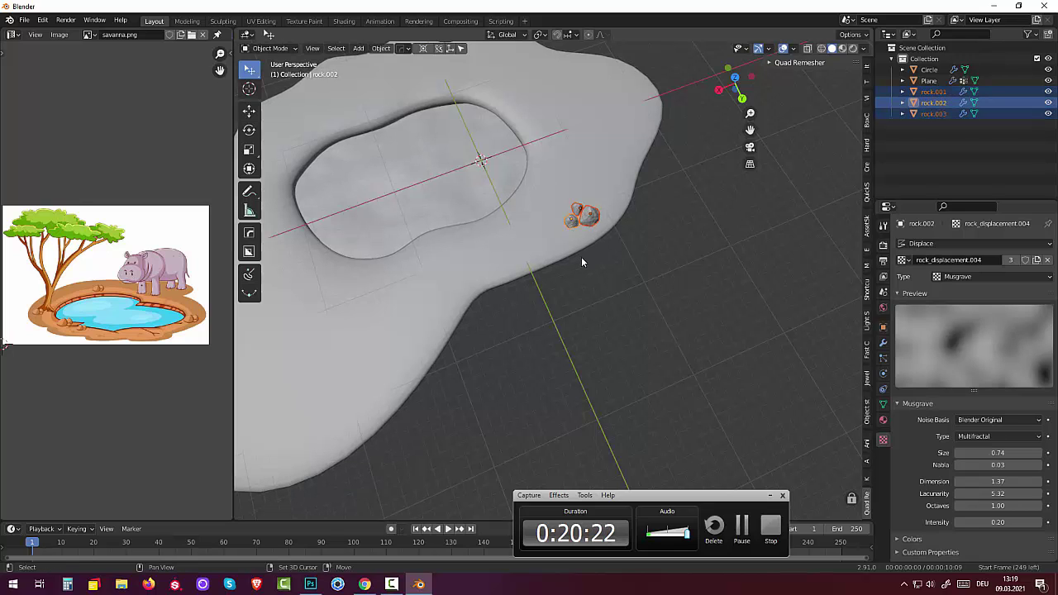
middle_click_drag(581, 257, 642, 219)
scroll(641, 220, "down", 4)
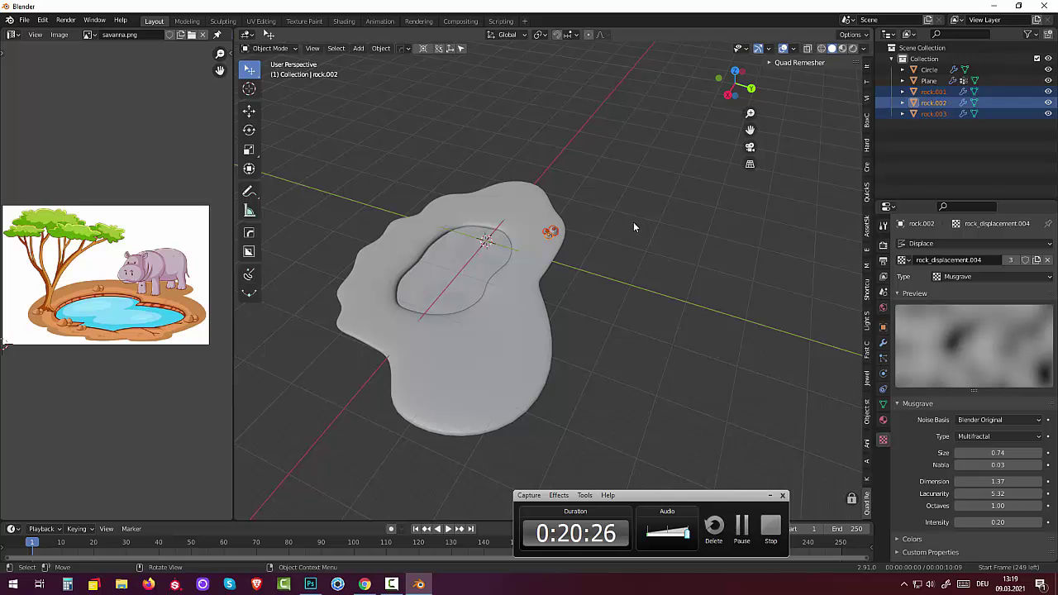
mouse_move(611, 248)
middle_mouse_down()
mouse_move(325, 209)
mouse_move(284, 221)
middle_mouse_up()
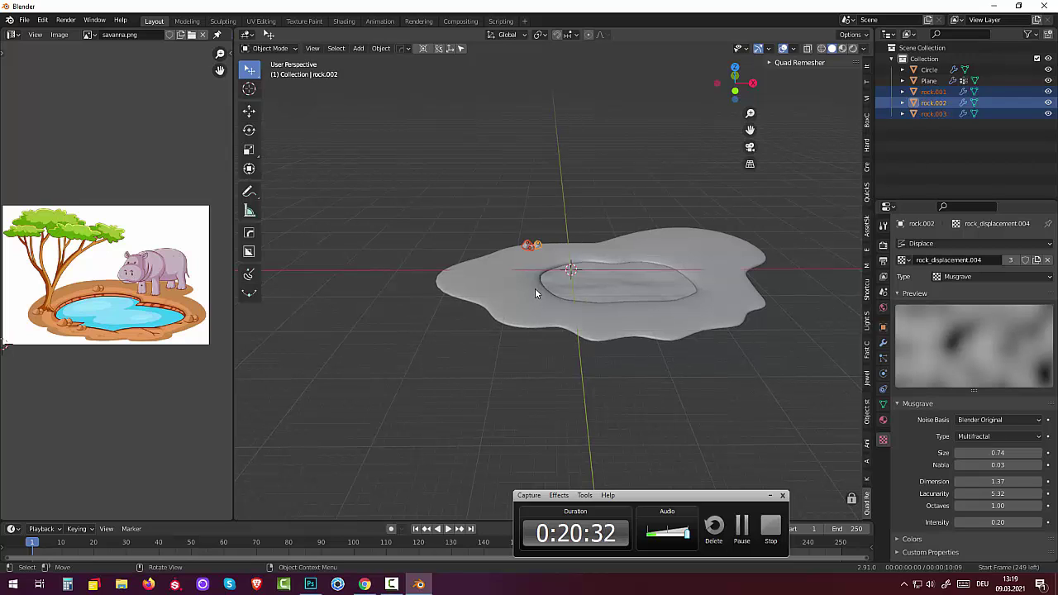
middle_click_drag(535, 288, 533, 281)
key("shift")
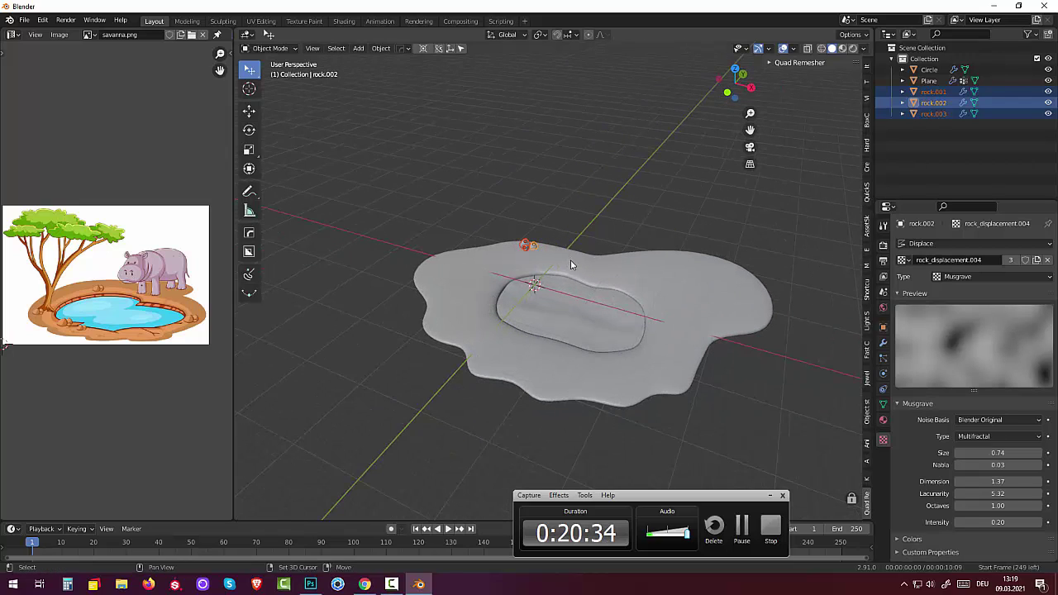
key("shift+d")
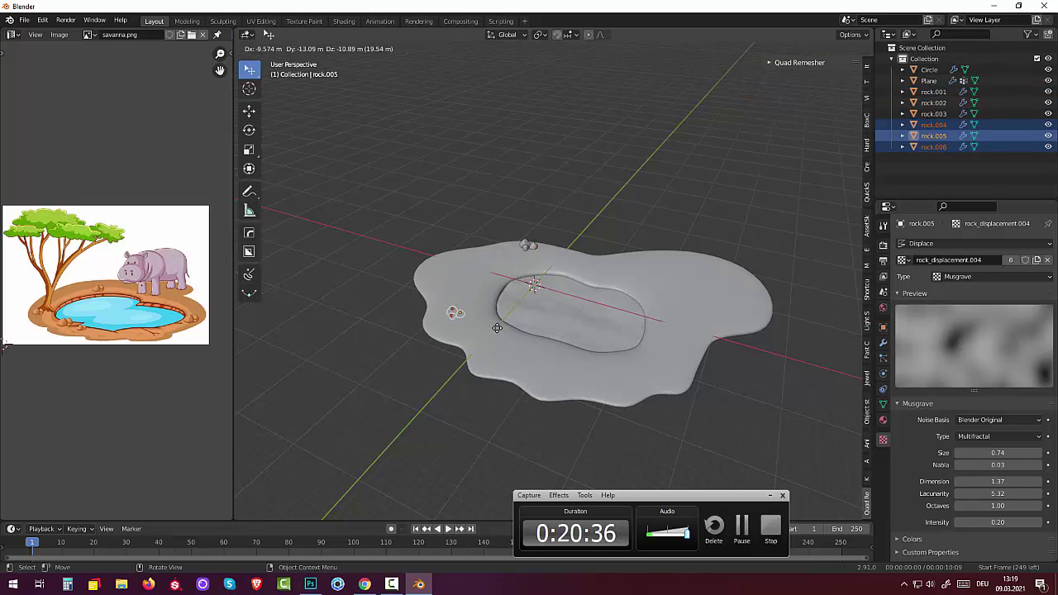
- Slide the copied rocks across the pond along Y, then 5.7946 m along X
key("y")
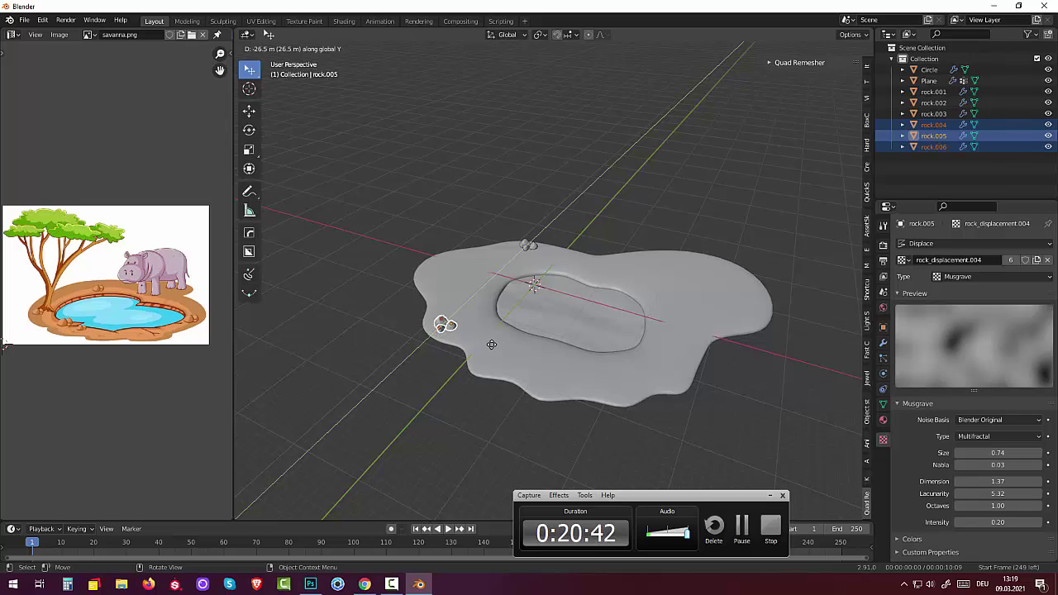
left_click(489, 347)
middle_click_drag(494, 348, 554, 333)
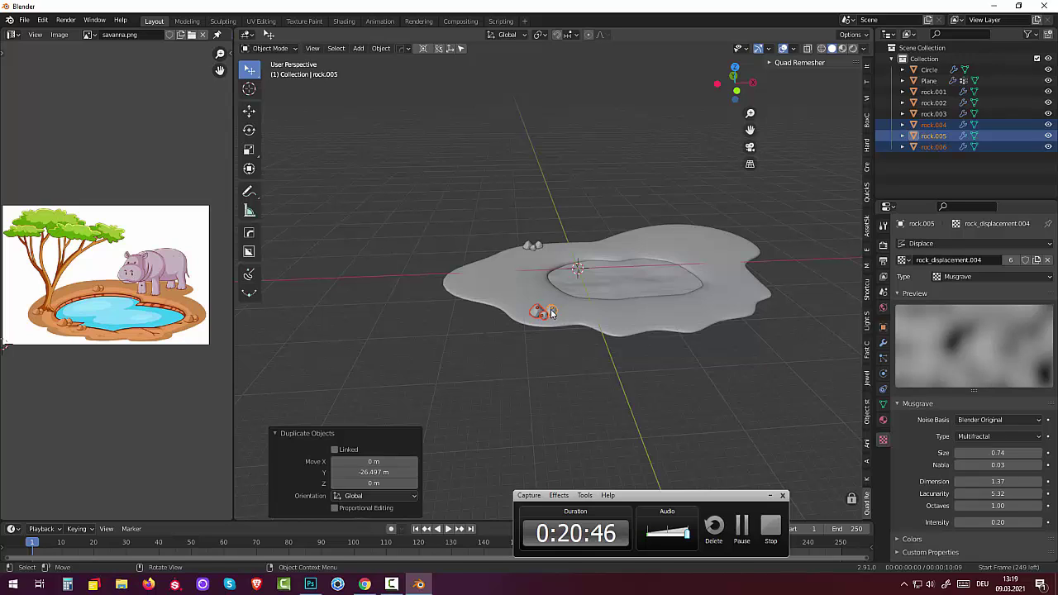
key("g")
key("x")
left_click(603, 316)
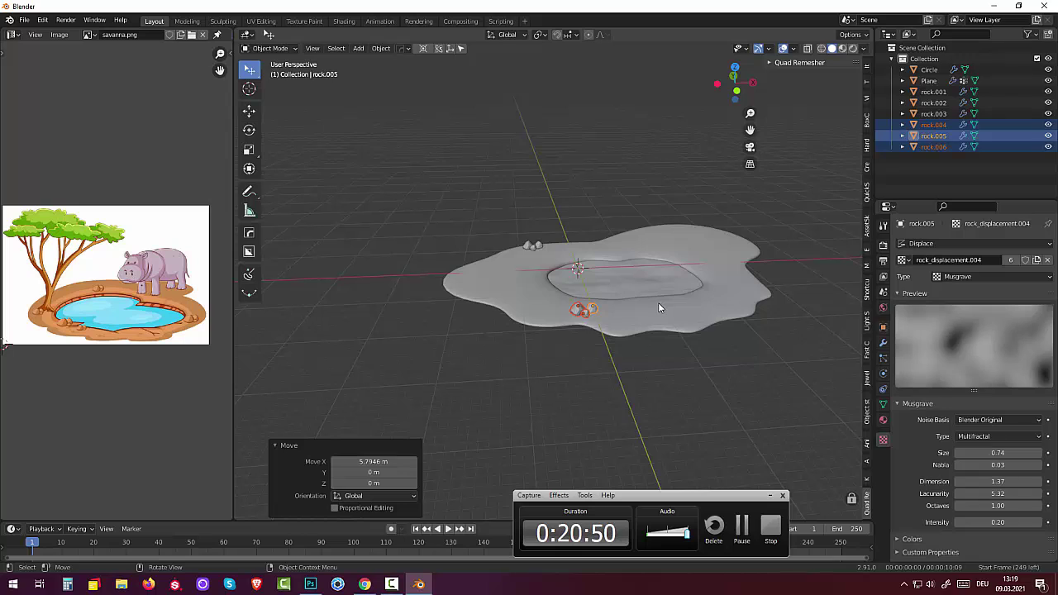
- Rotate the copied rock trio slightly around the Z axis and deselect it
key("r")
key("z")
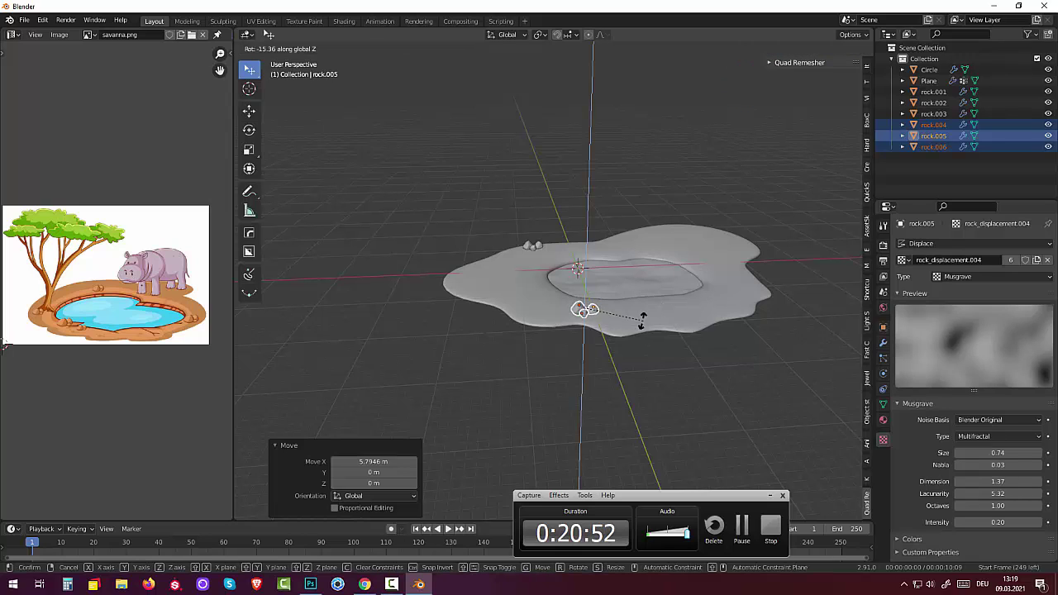
left_click(596, 331)
left_click(485, 355)
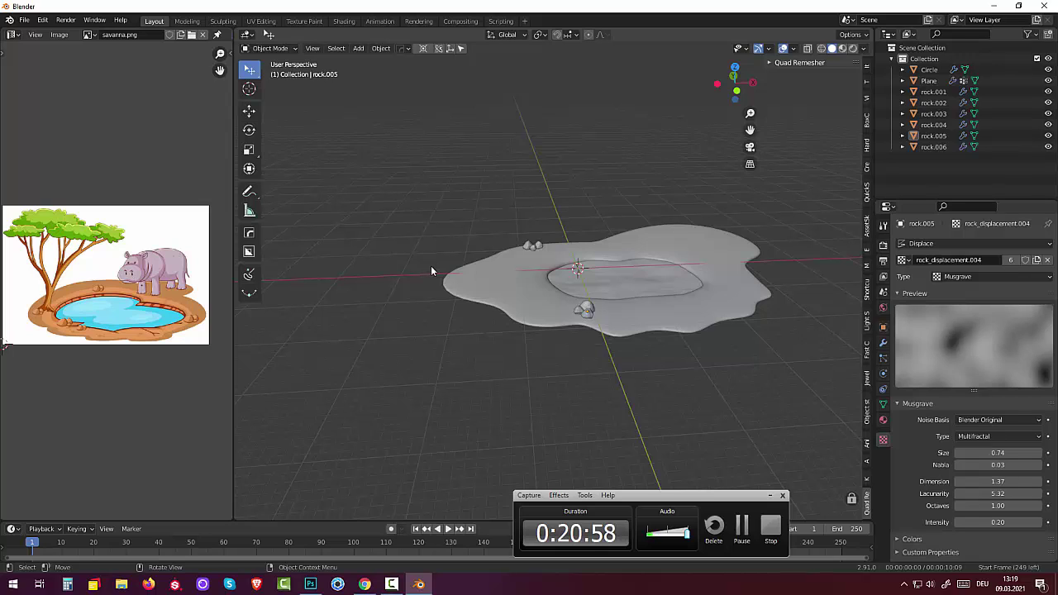
mouse_move(551, 356)
middle_mouse_down()
mouse_move(554, 330)
mouse_move(549, 350)
middle_mouse_up()
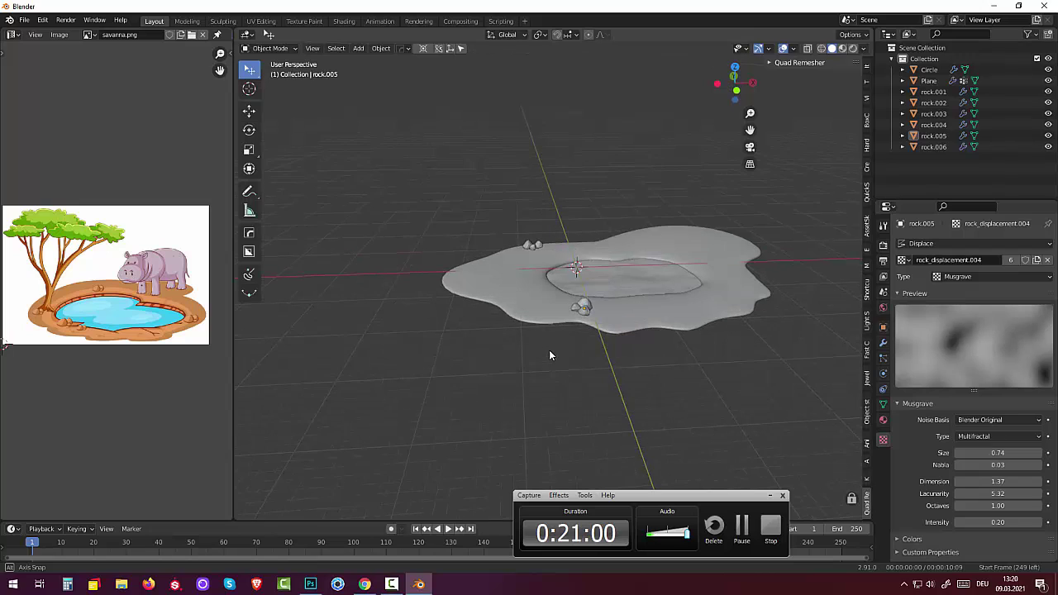
- Select rock.004 and rock.005, with rock.004 as the active rock
left_click(592, 308)
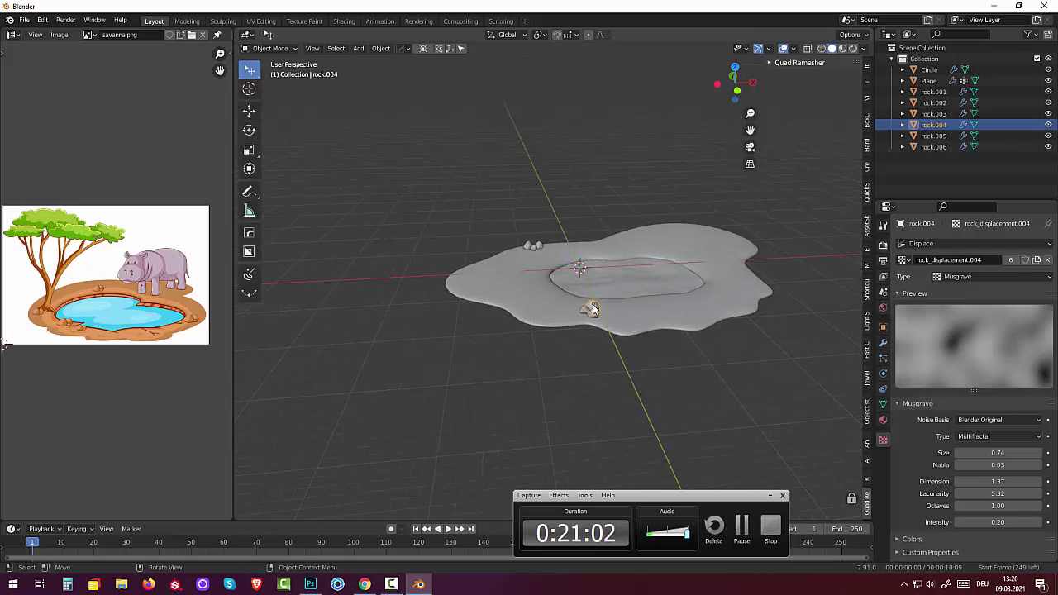
left_click(595, 313, "shift")
left_click(585, 314, "shift")
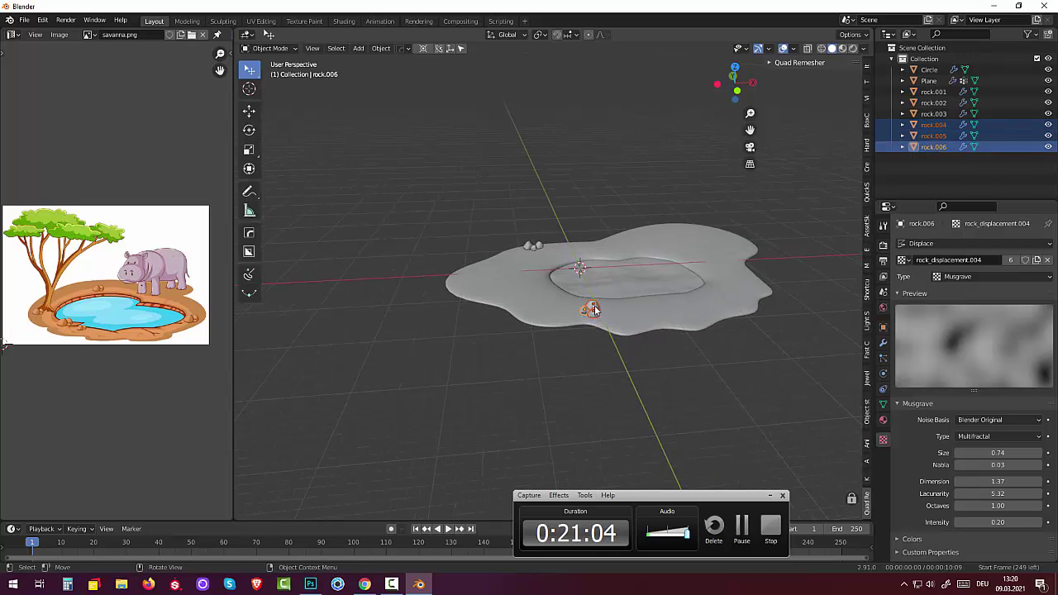
left_click(592, 312, "shift")
left_click(590, 307, "shift")
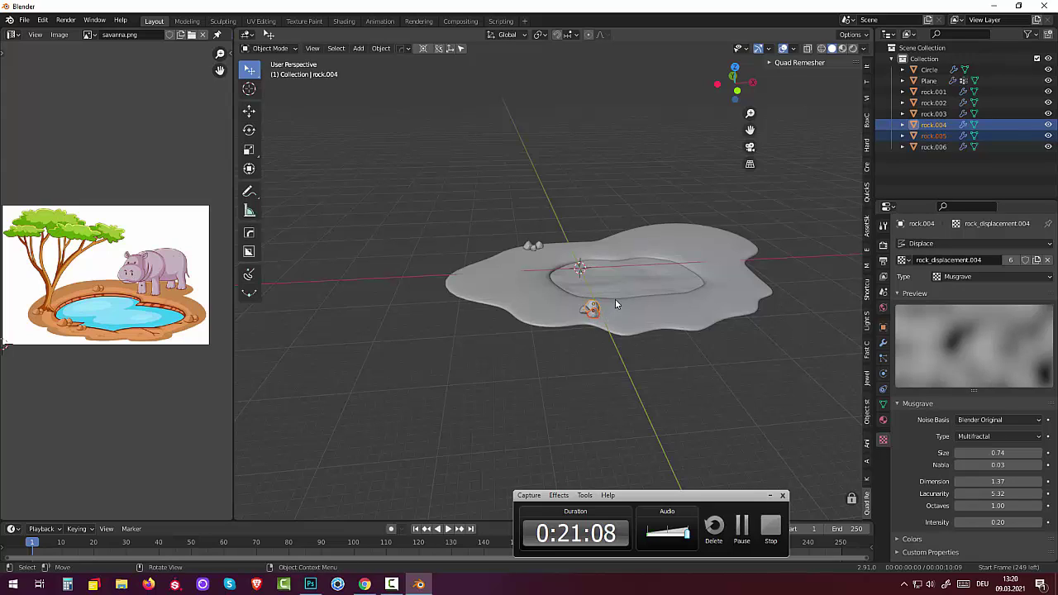
- Duplicate the pair, shift it 21.732 m along X to the right edge, and rotate it about Z
key("shift+d")
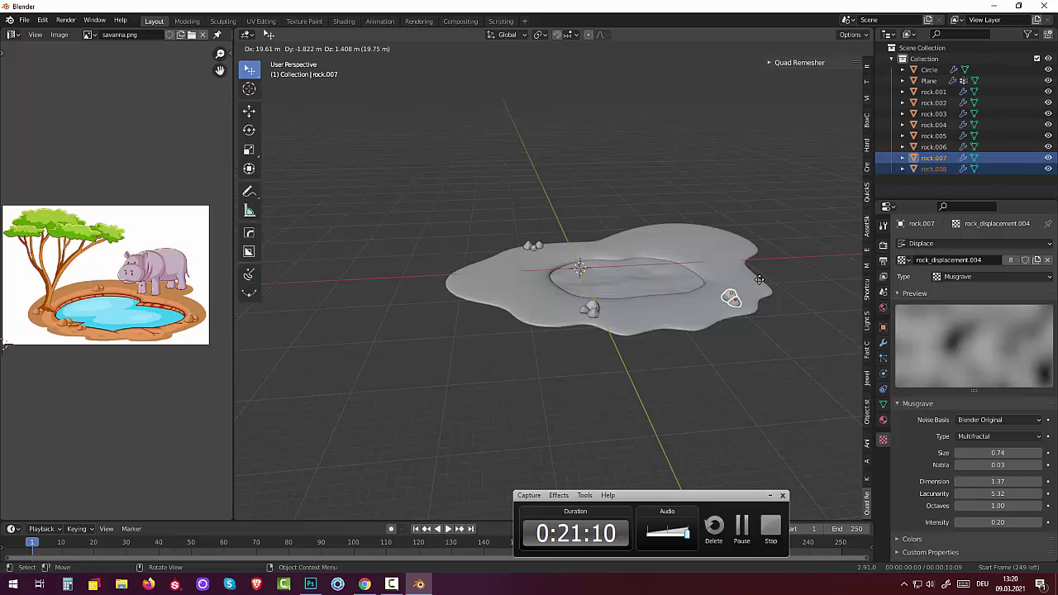
key("x")
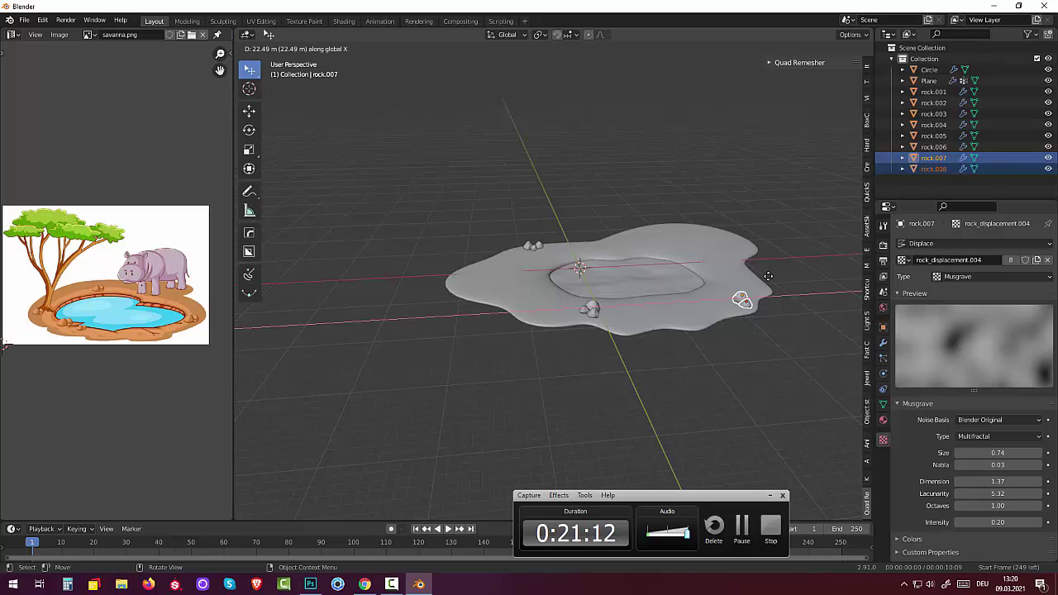
left_click(764, 276)
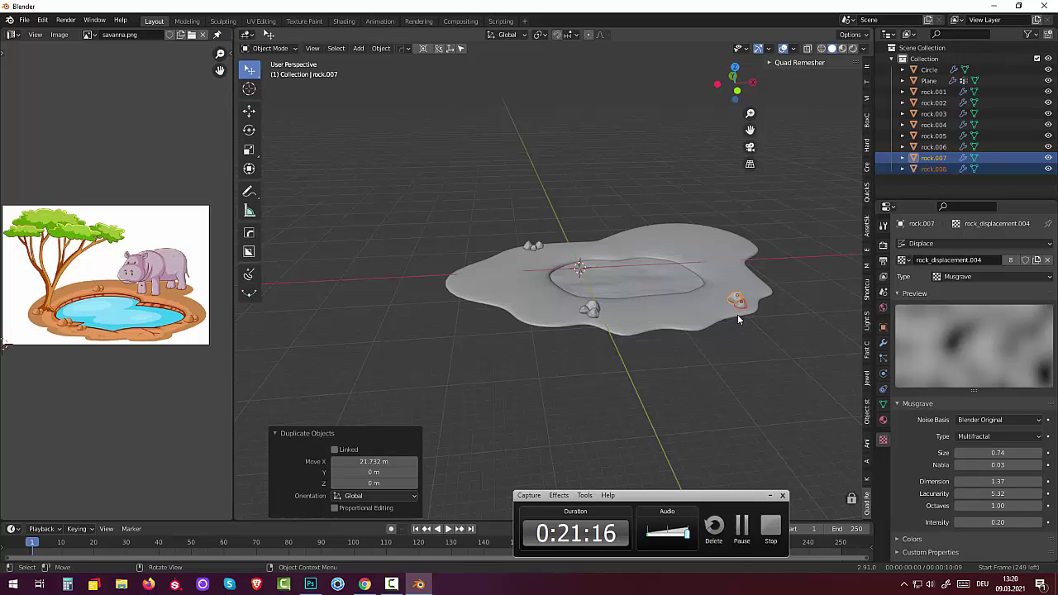
key("r")
key("z")
left_click(756, 301)
left_click(693, 354)
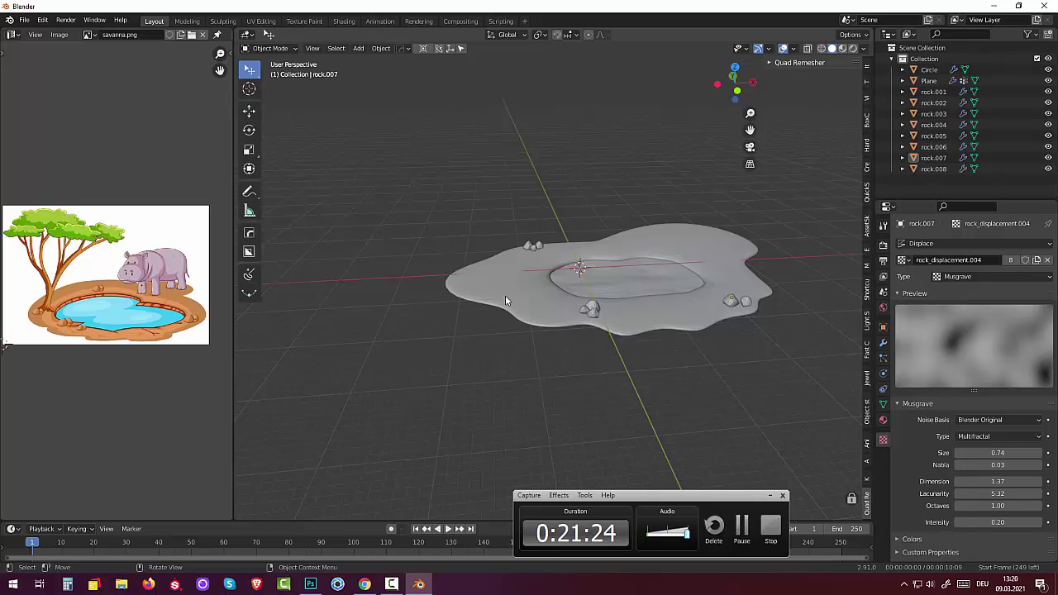
mouse_move(596, 369)
middle_mouse_down()
mouse_move(443, 393)
mouse_move(373, 390)
mouse_move(585, 381)
mouse_move(583, 367)
mouse_move(557, 357)
mouse_move(578, 389)
middle_mouse_up()
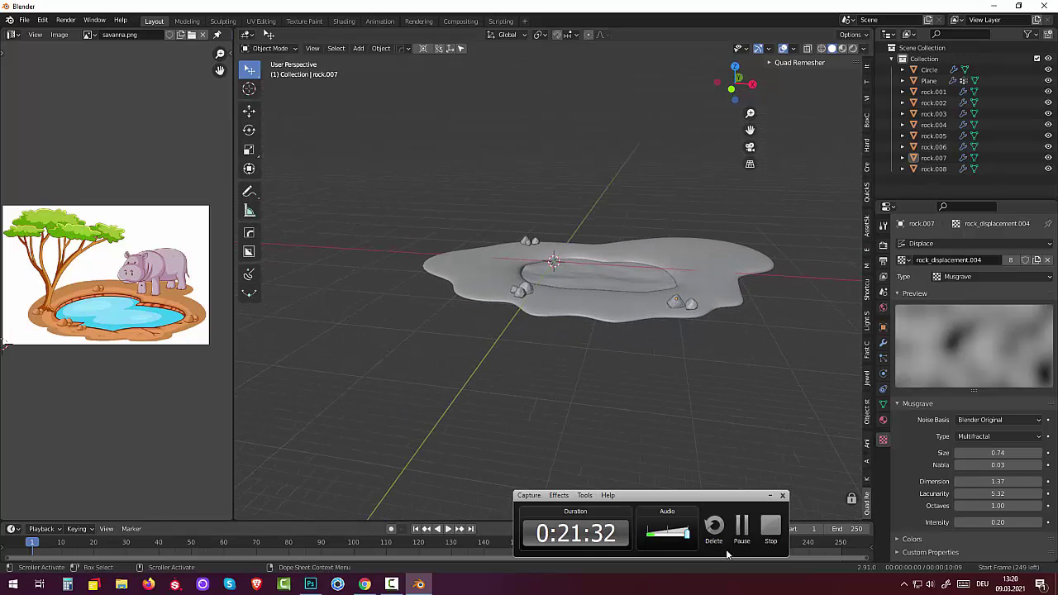